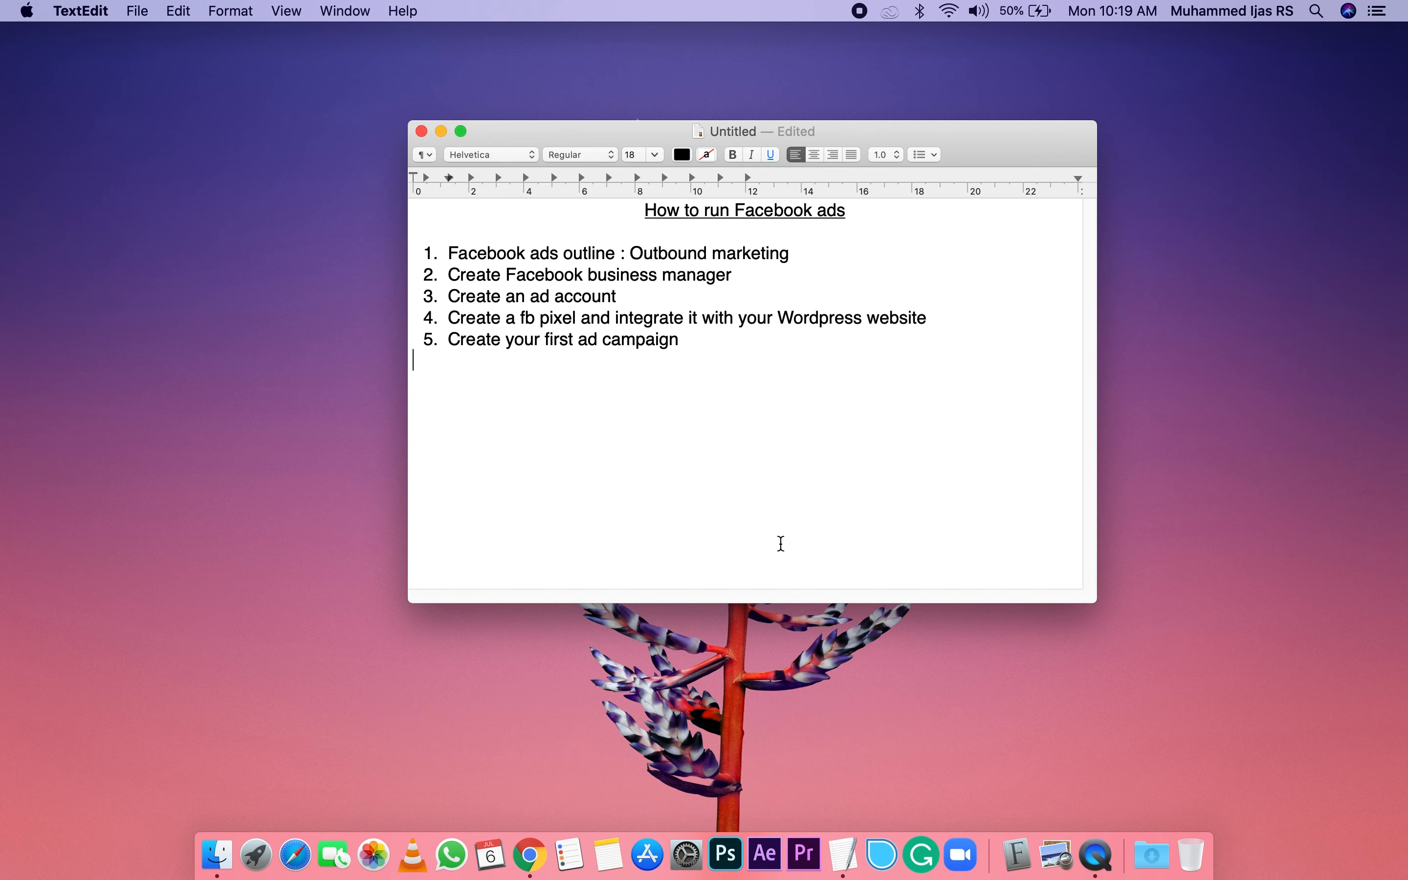
Step: Put away the Facebook ads outline, switch to Google Chrome and search Google for "earphones"
left_click(443, 134)
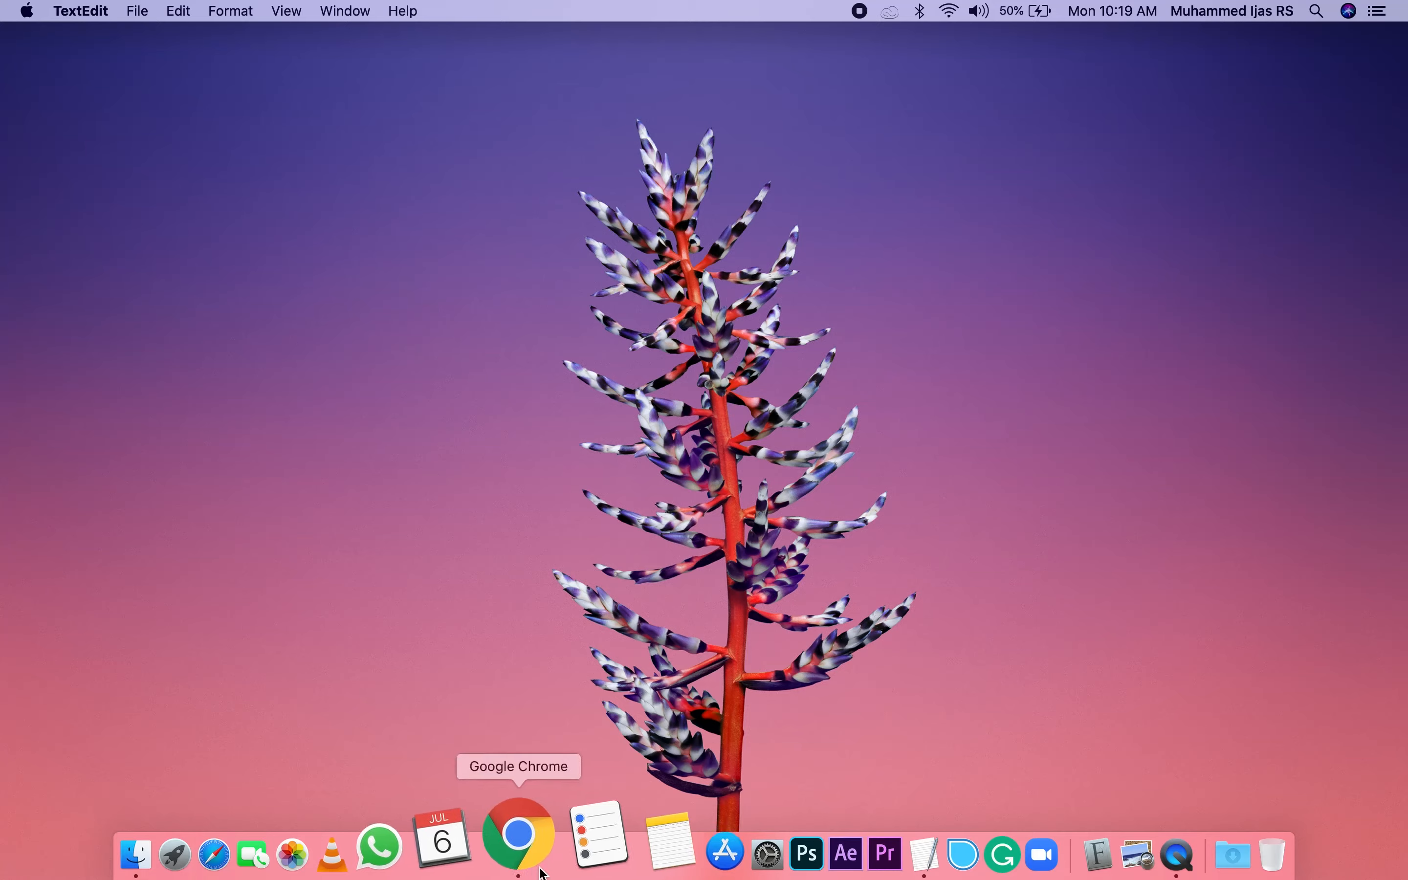
left_click(545, 869)
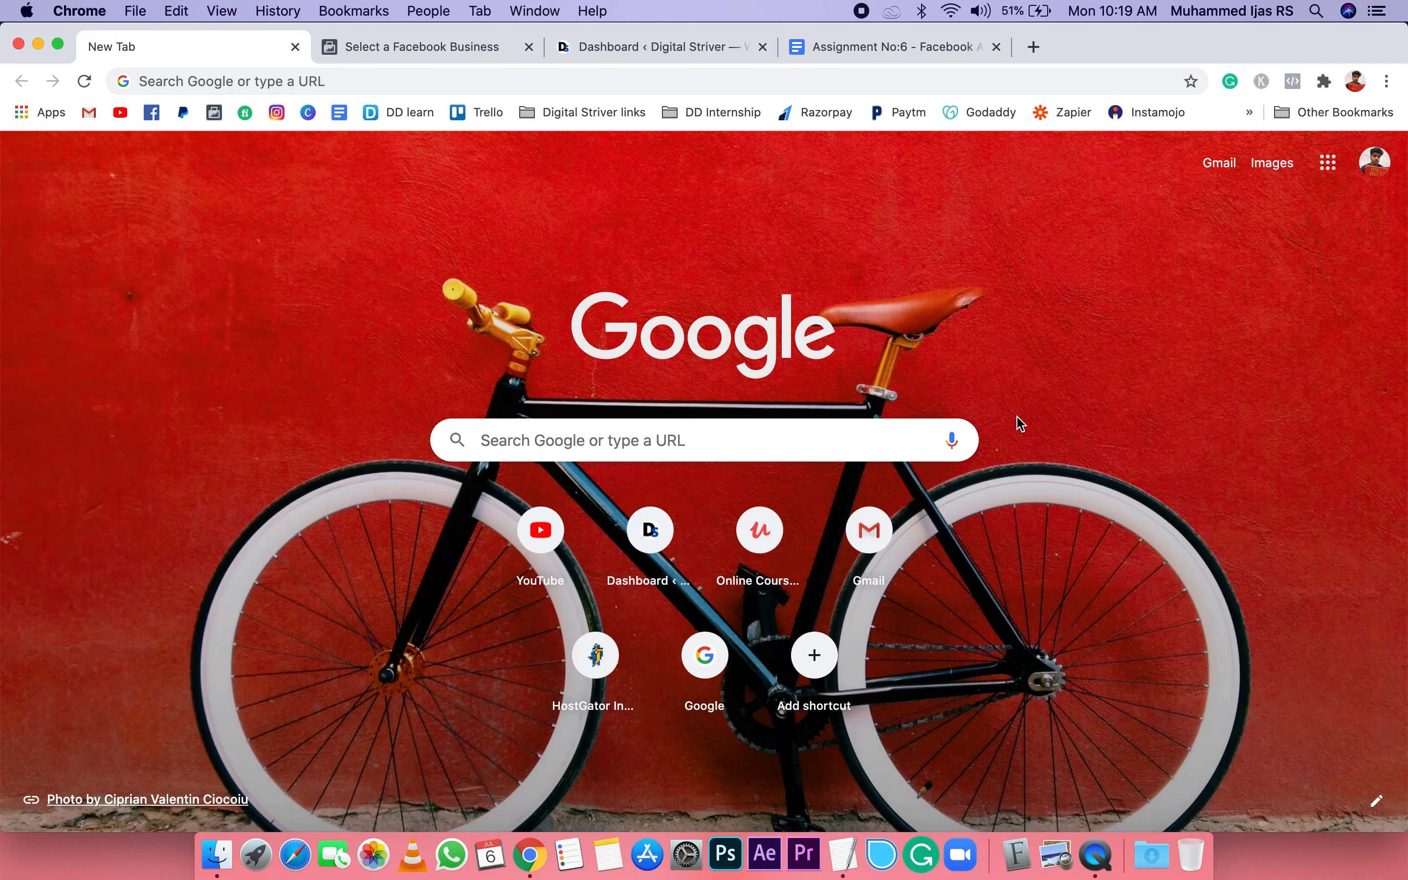
left_click(315, 79)
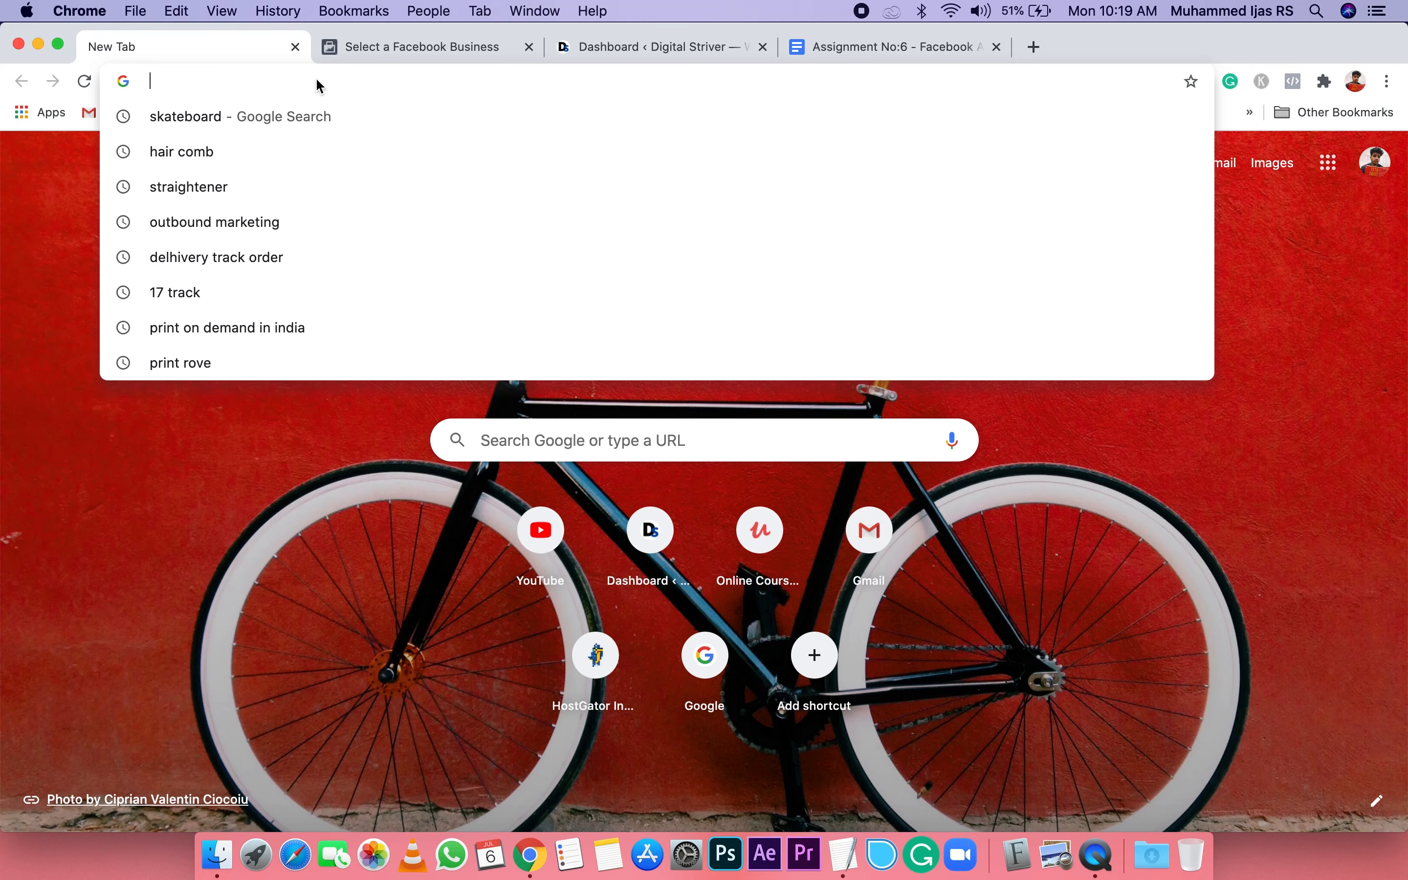
type("earphone")
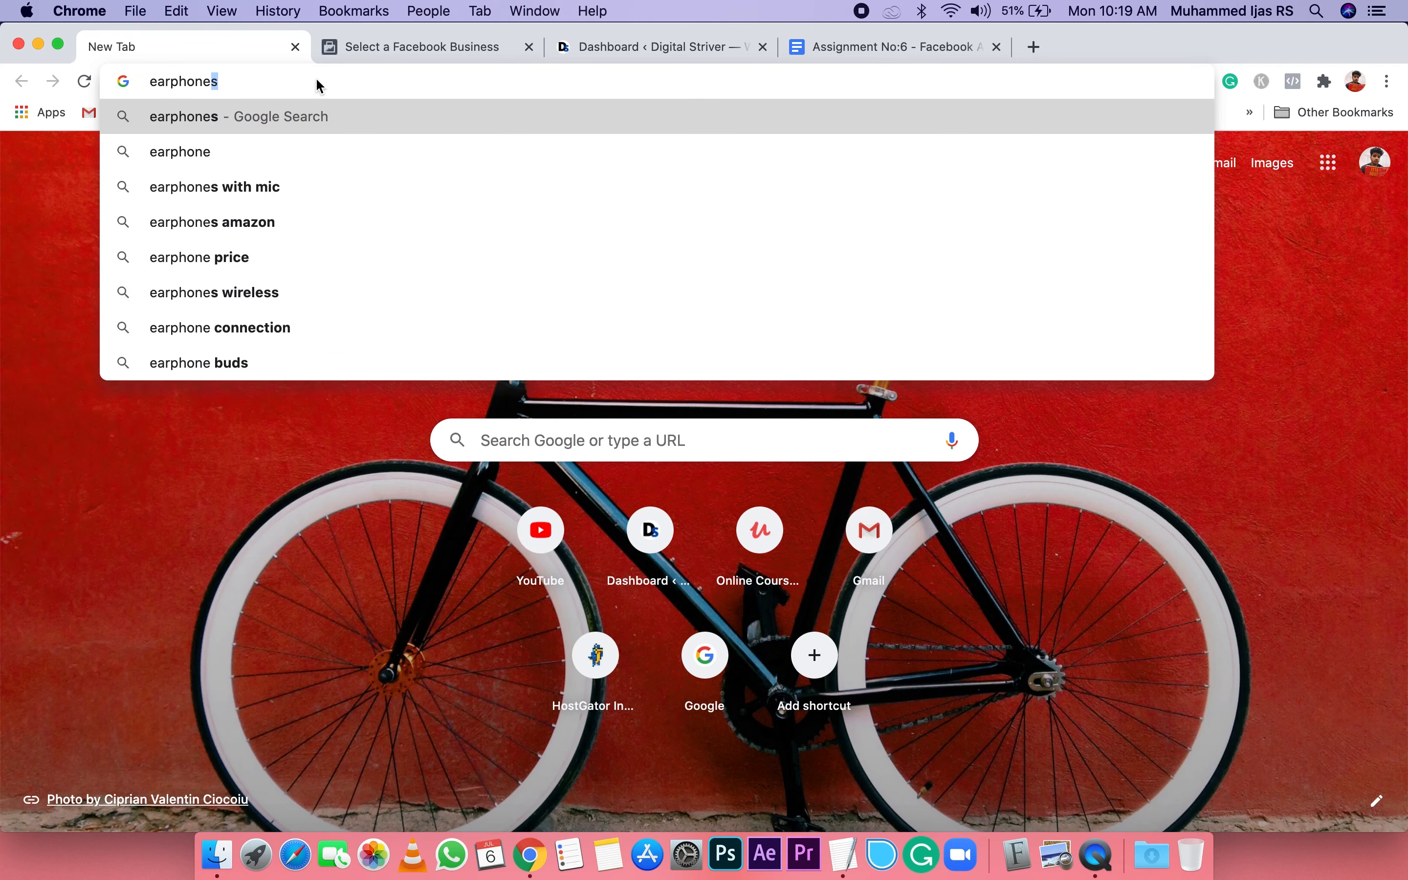
key("Return")
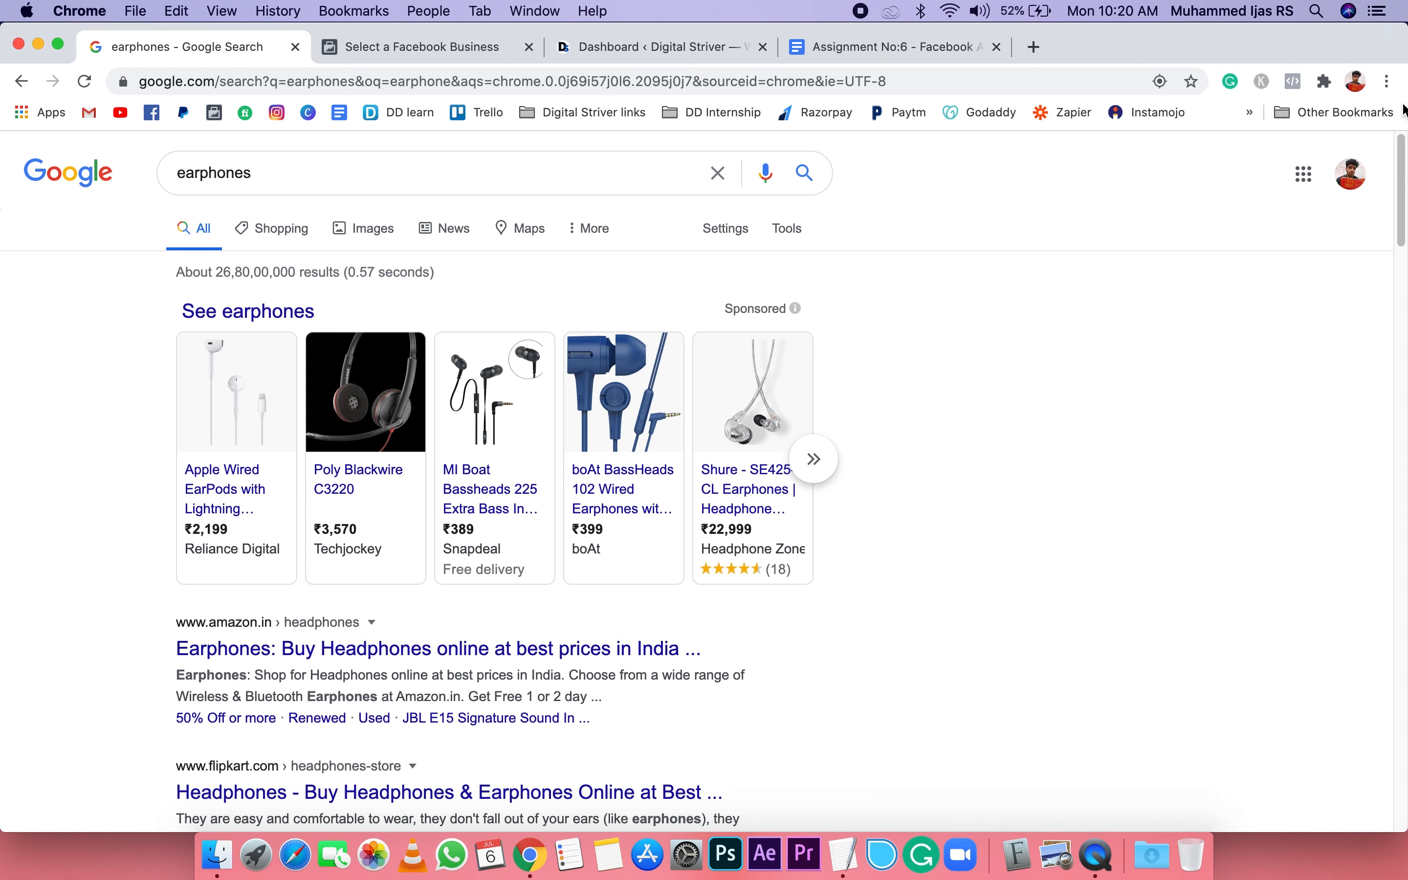
Step: View the Business Manager login page at business.facebook.com in a new incognito window, and close that window
left_click(1388, 82)
left_click(1250, 161)
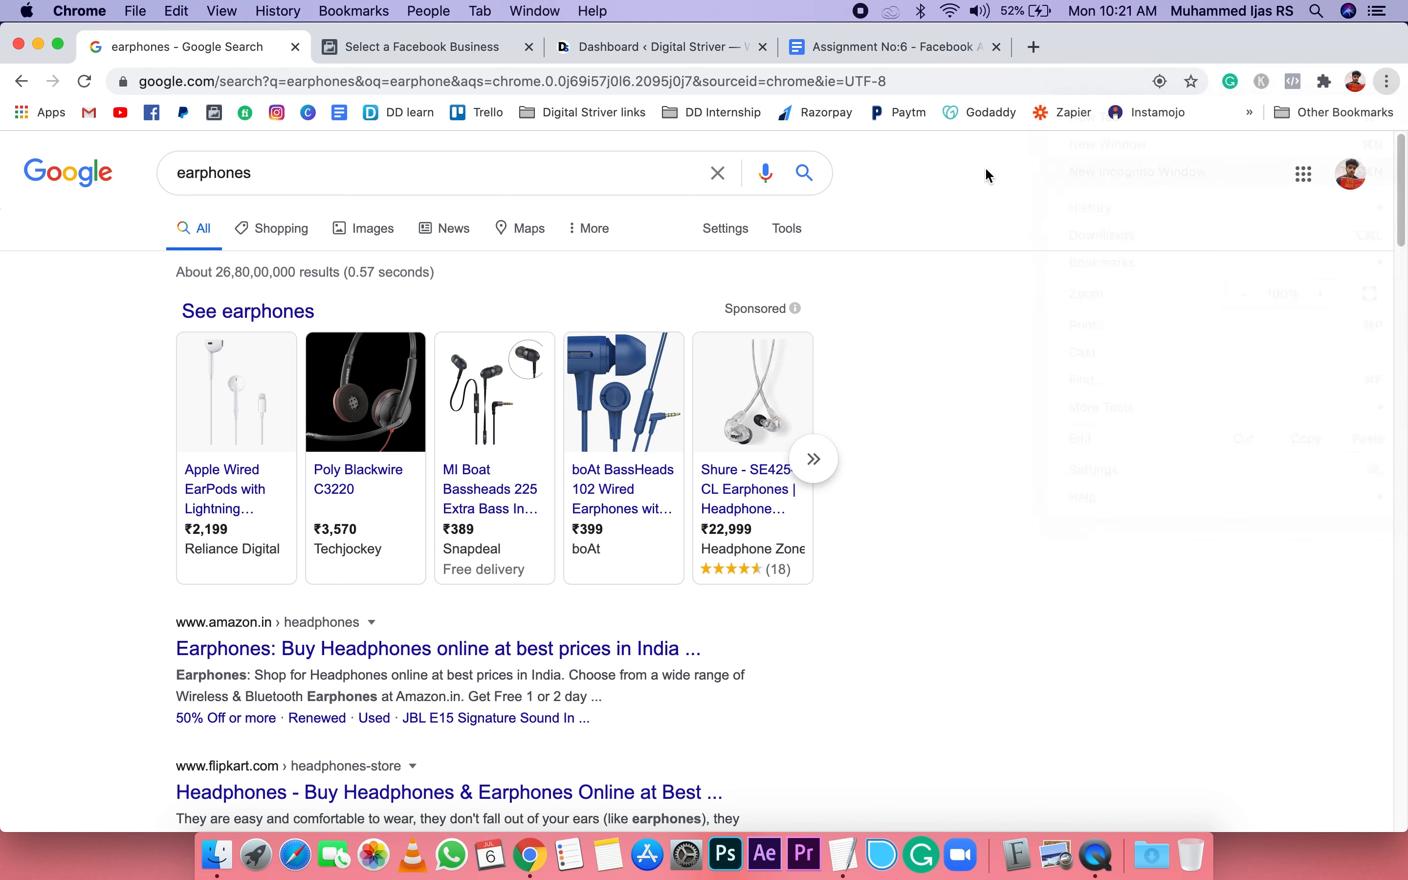
type("businesss")
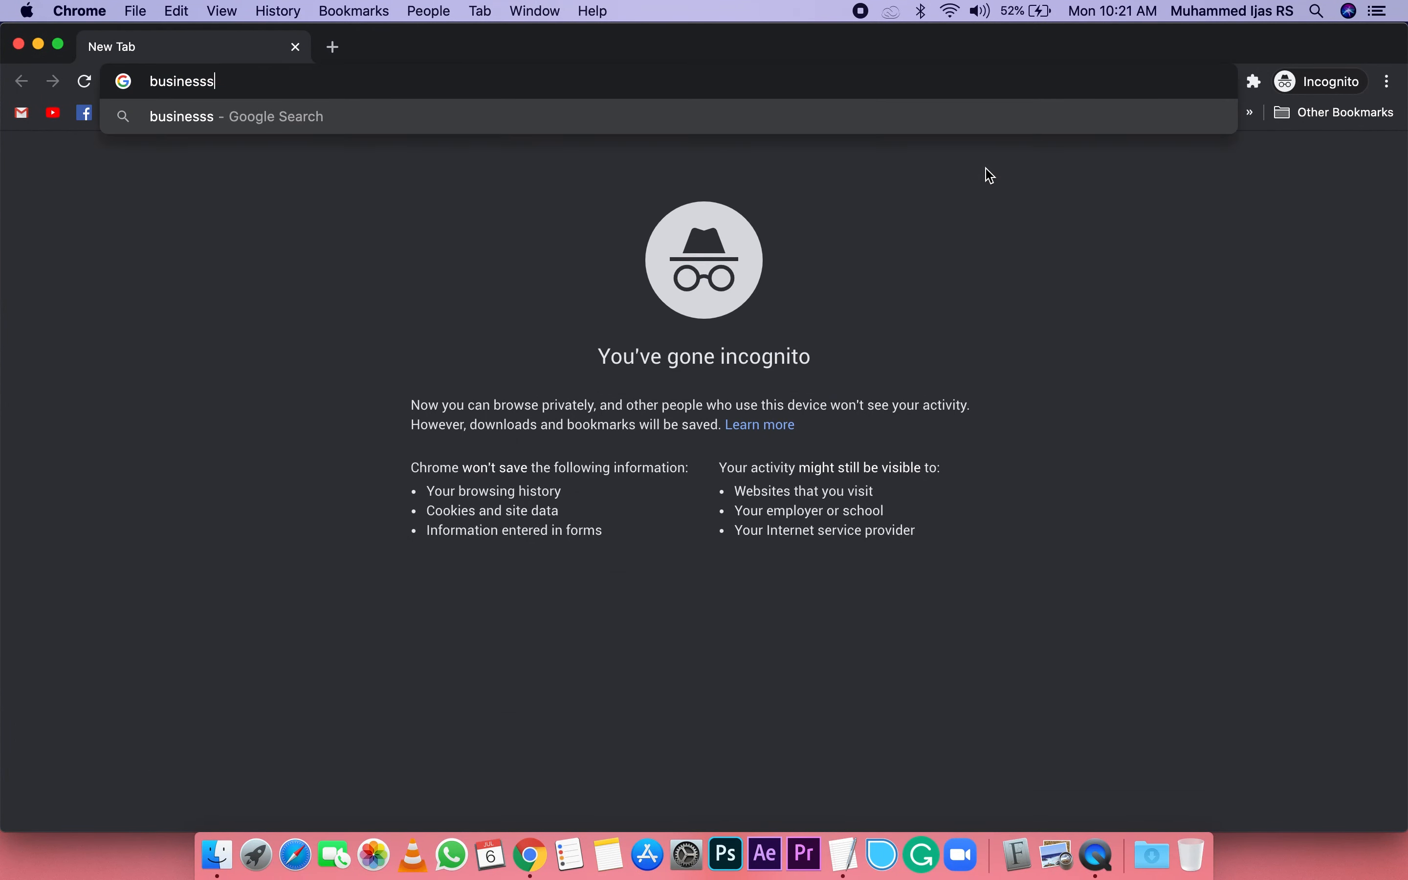
key("BackSpace")
type(".")
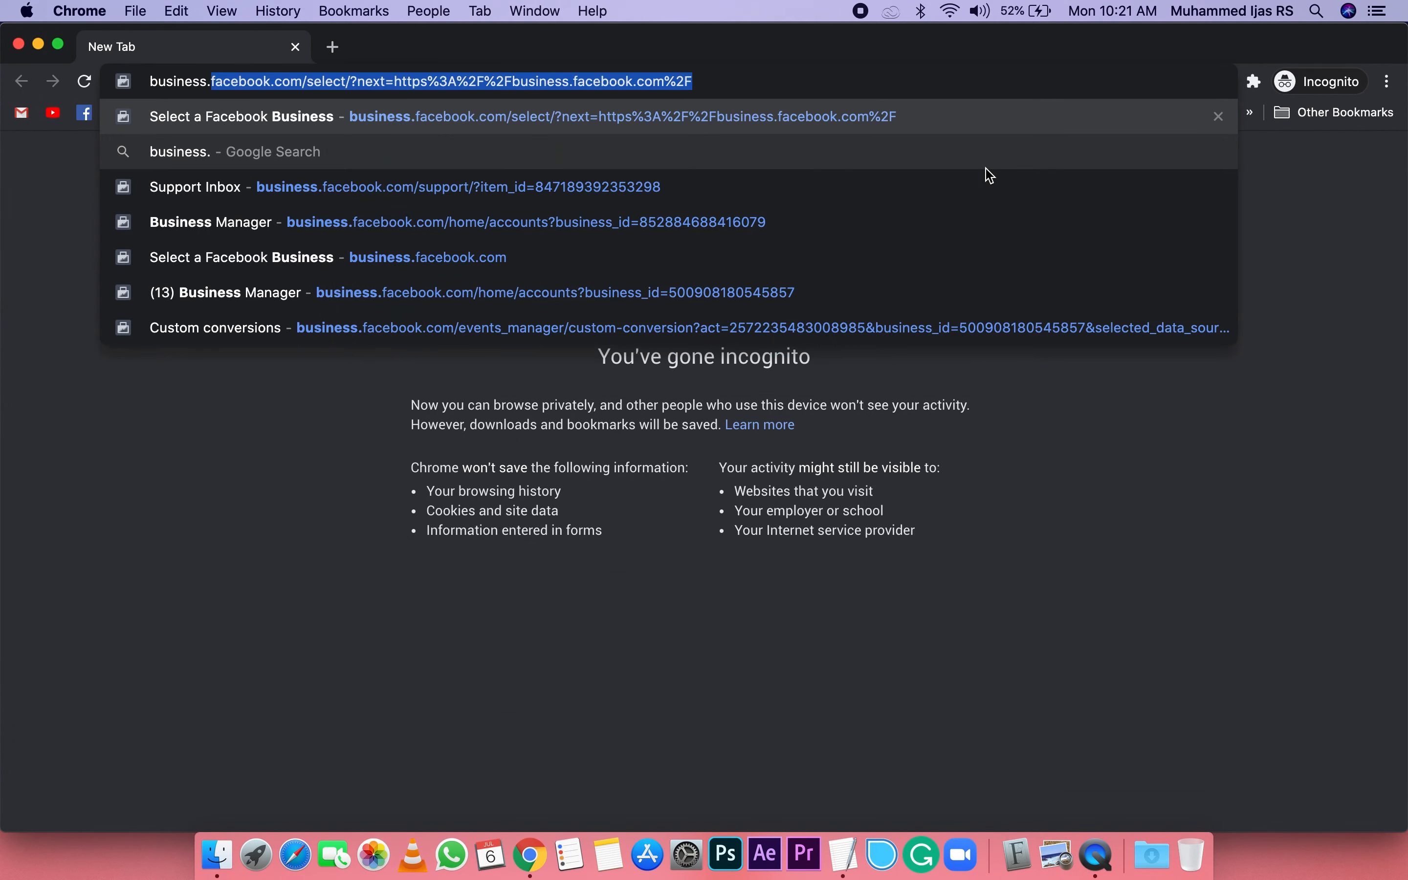
type("facebook.")
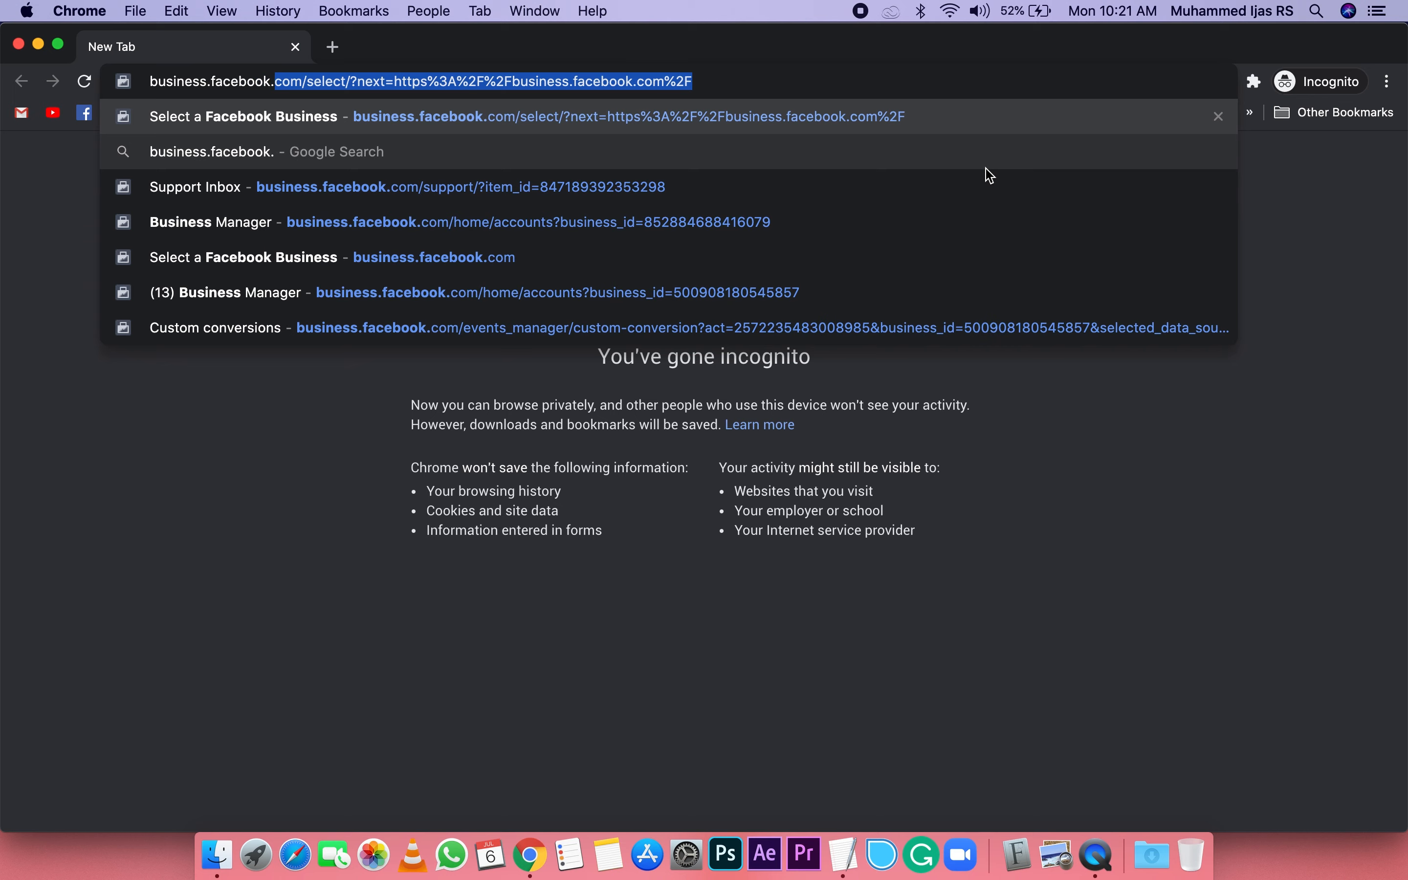
type("com")
key("Return")
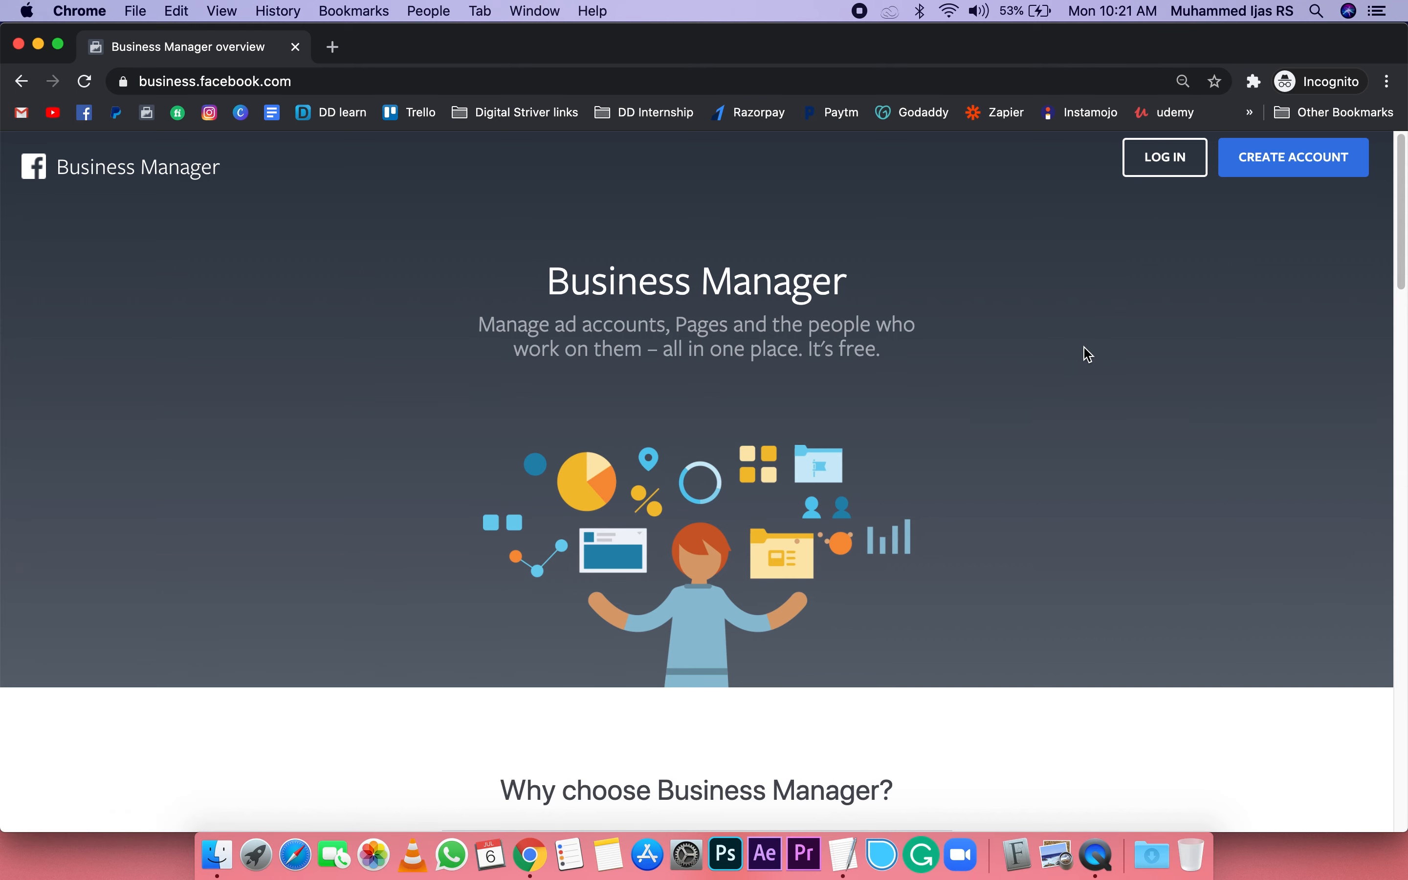
left_click(1188, 165)
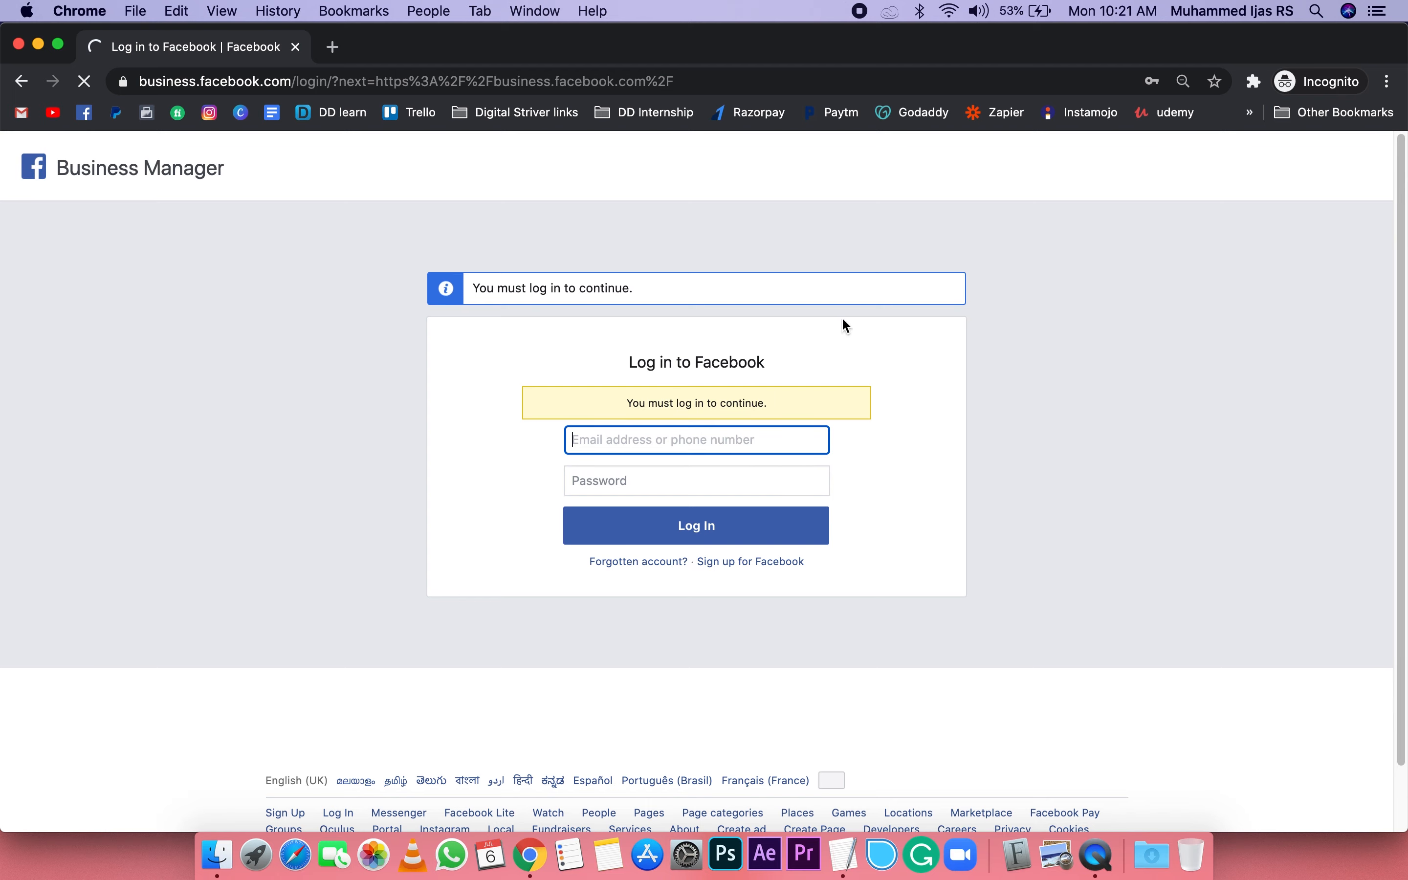
left_click(16, 45)
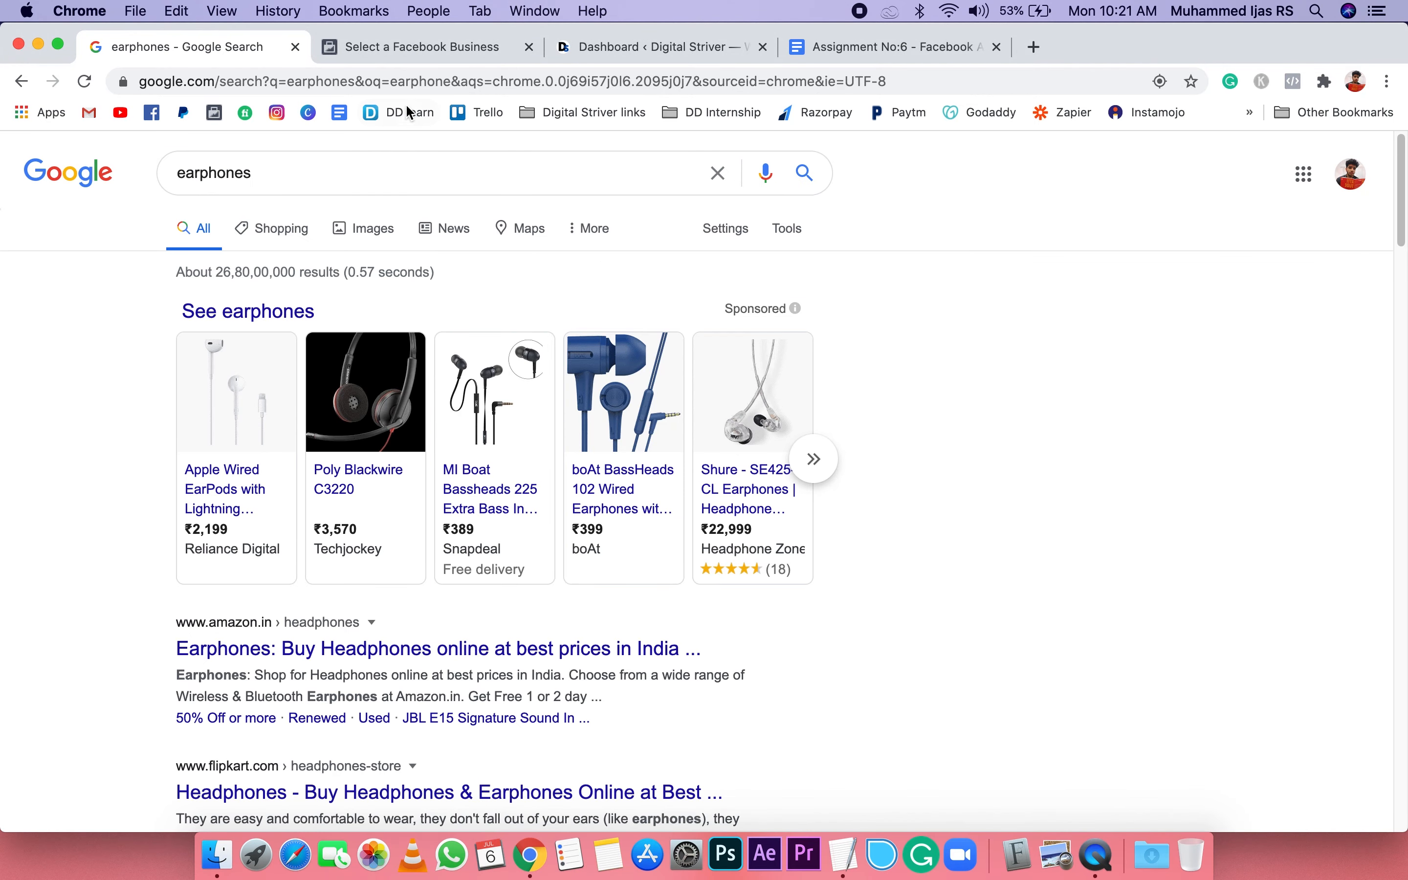
Step: Examine the business name, personal name and business email fields of the Business Manager account creation form, and close it without creating a business
left_click(437, 54)
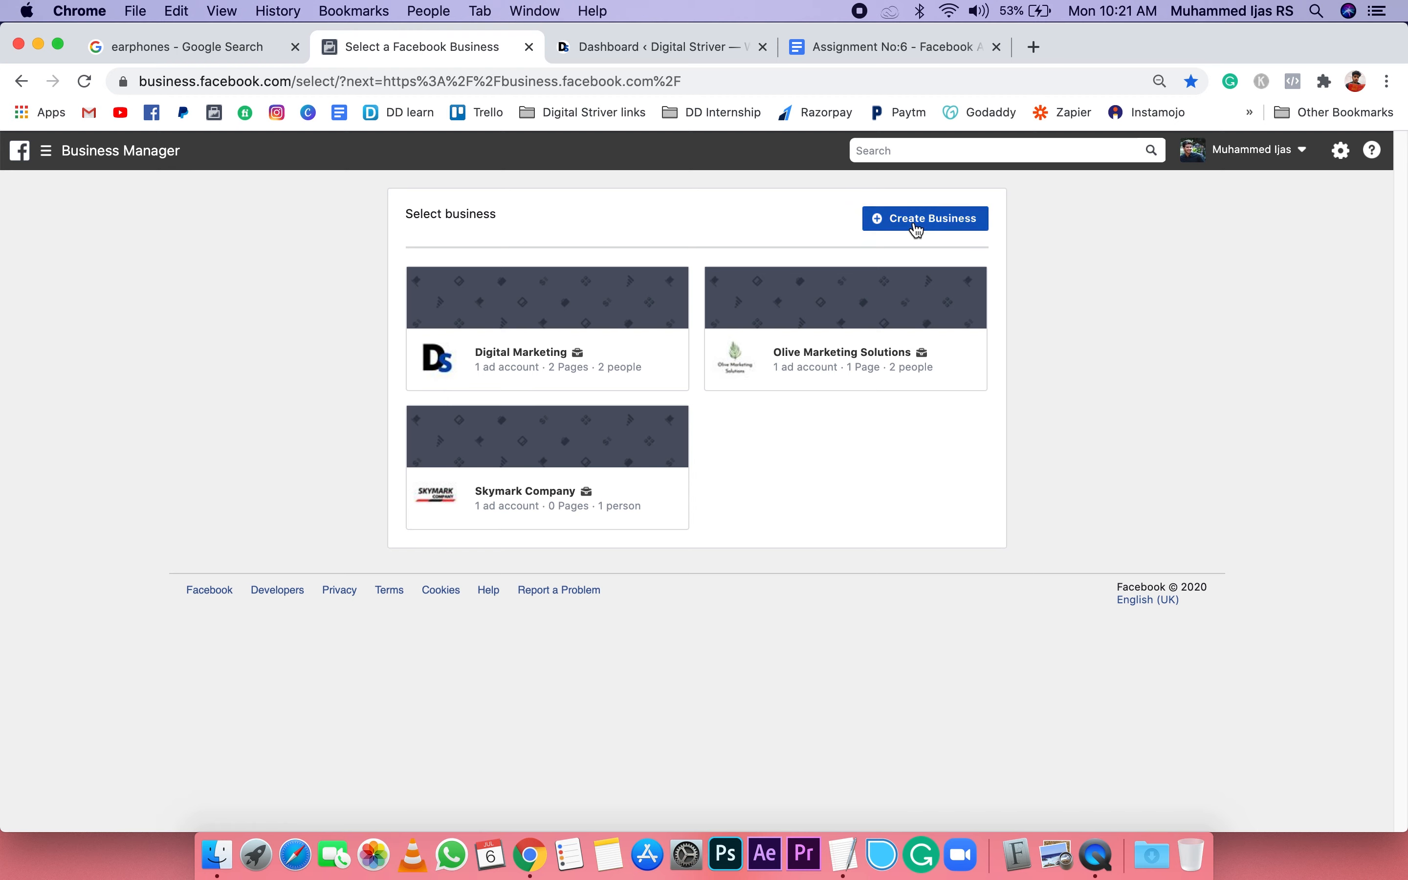
left_click(952, 227)
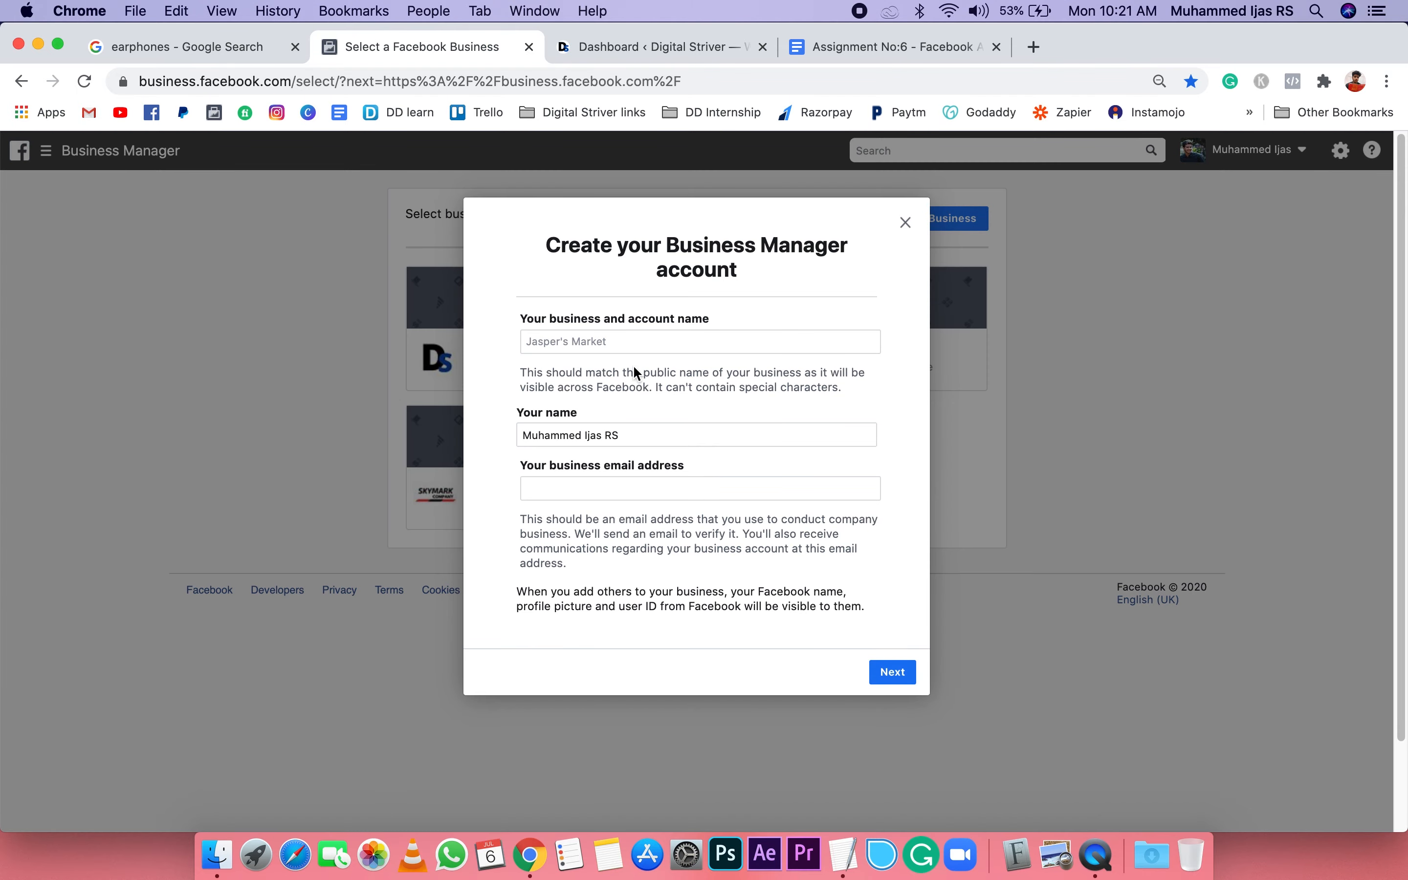
left_click(569, 348)
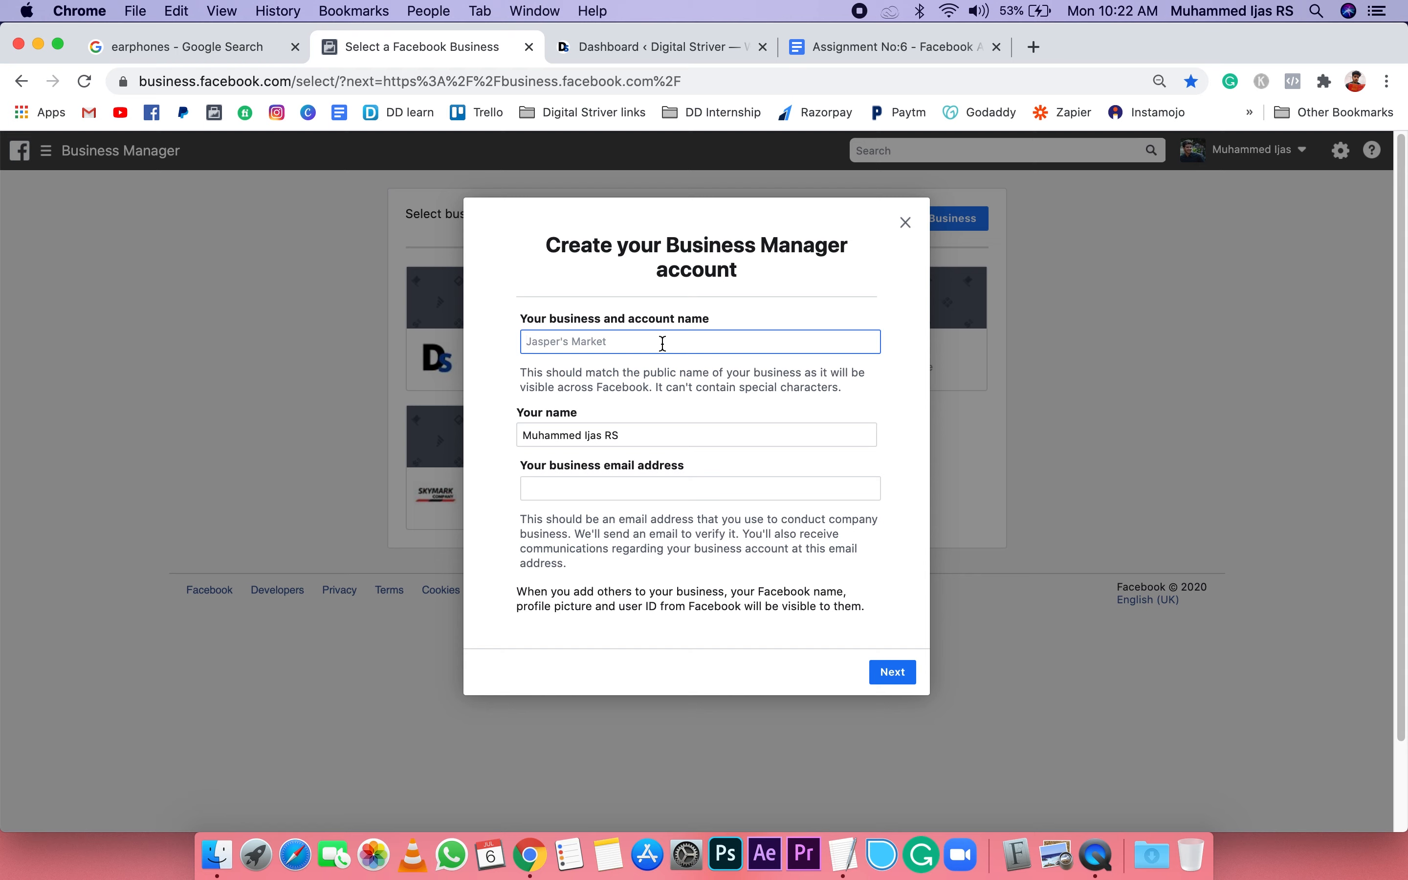
left_click(633, 437)
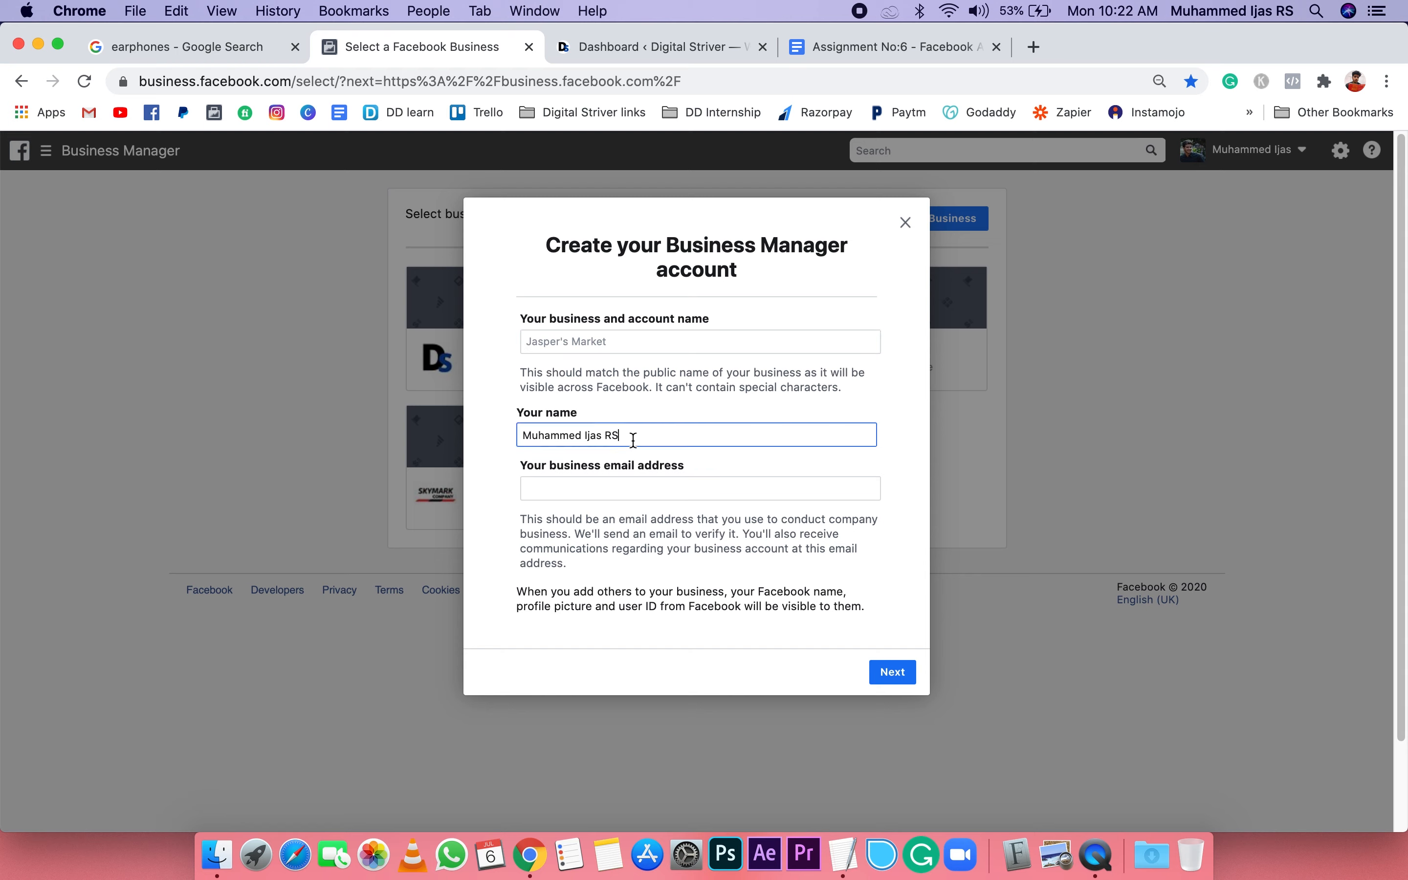
left_click(612, 494)
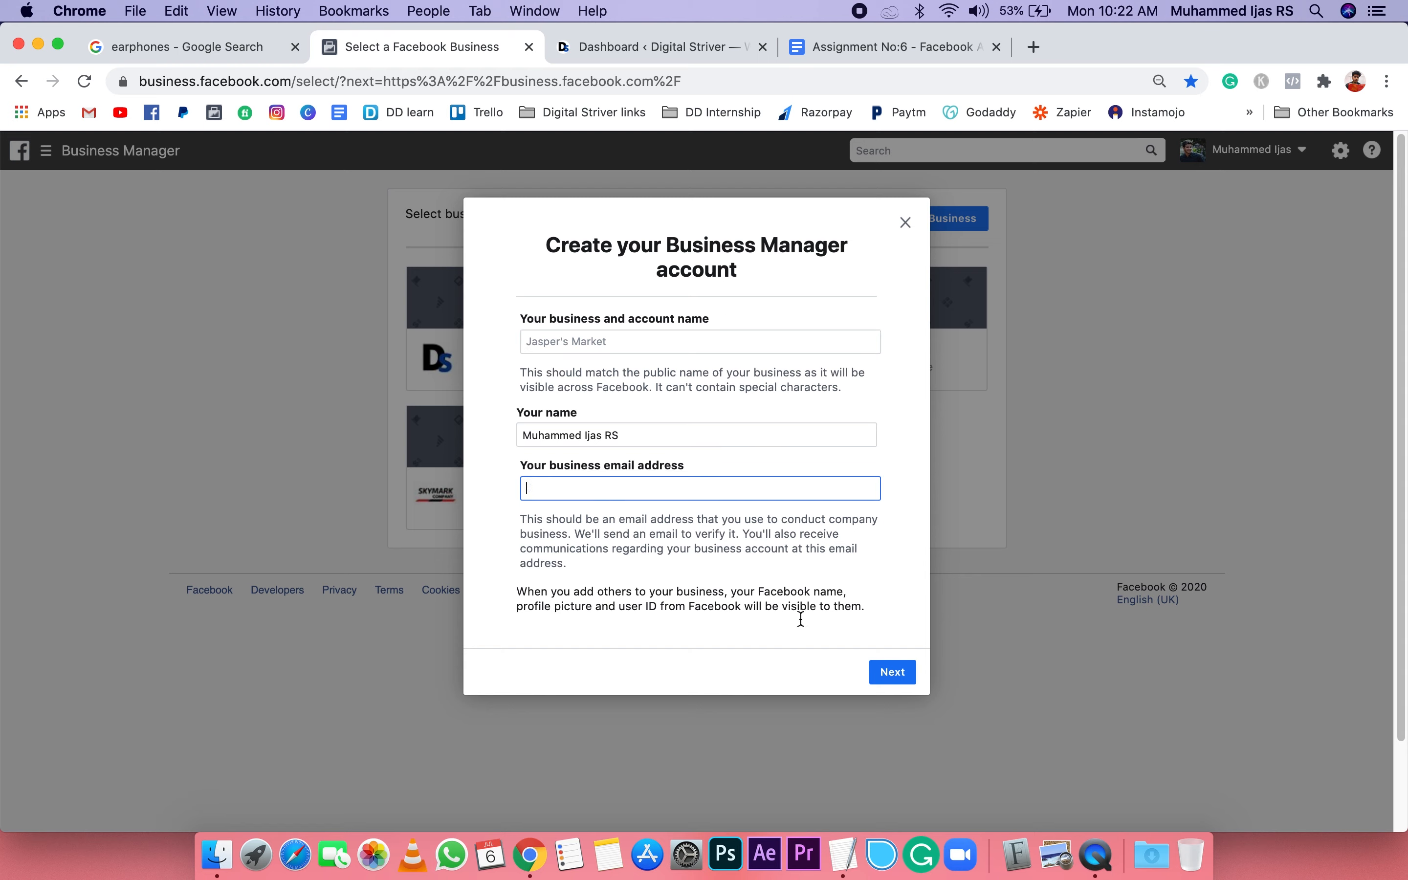
left_click(904, 224)
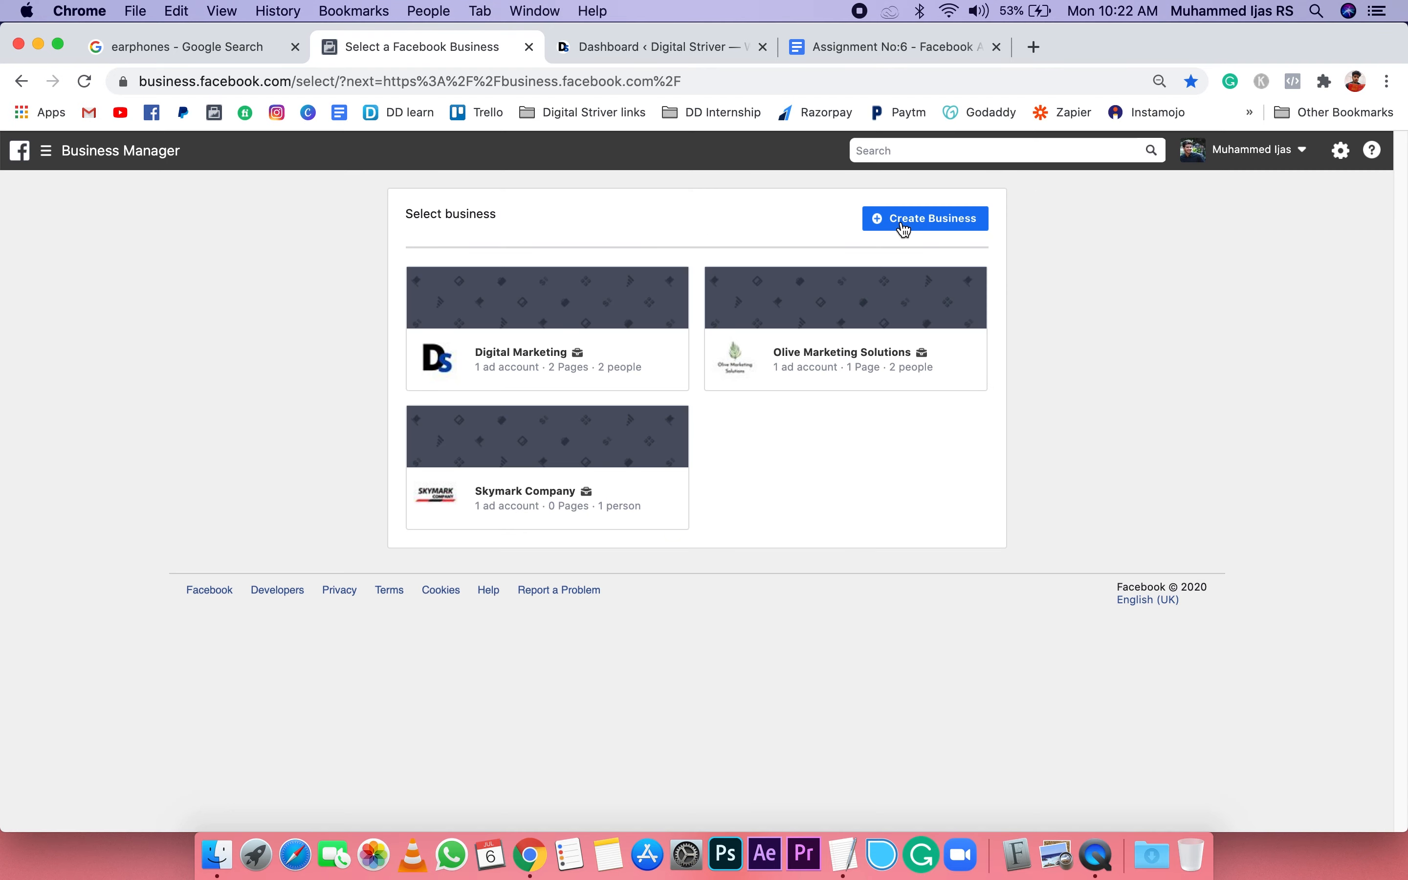
Step: Open the Digital Marketing business and check the Facebook ads outline in TextEdit
left_click(504, 353)
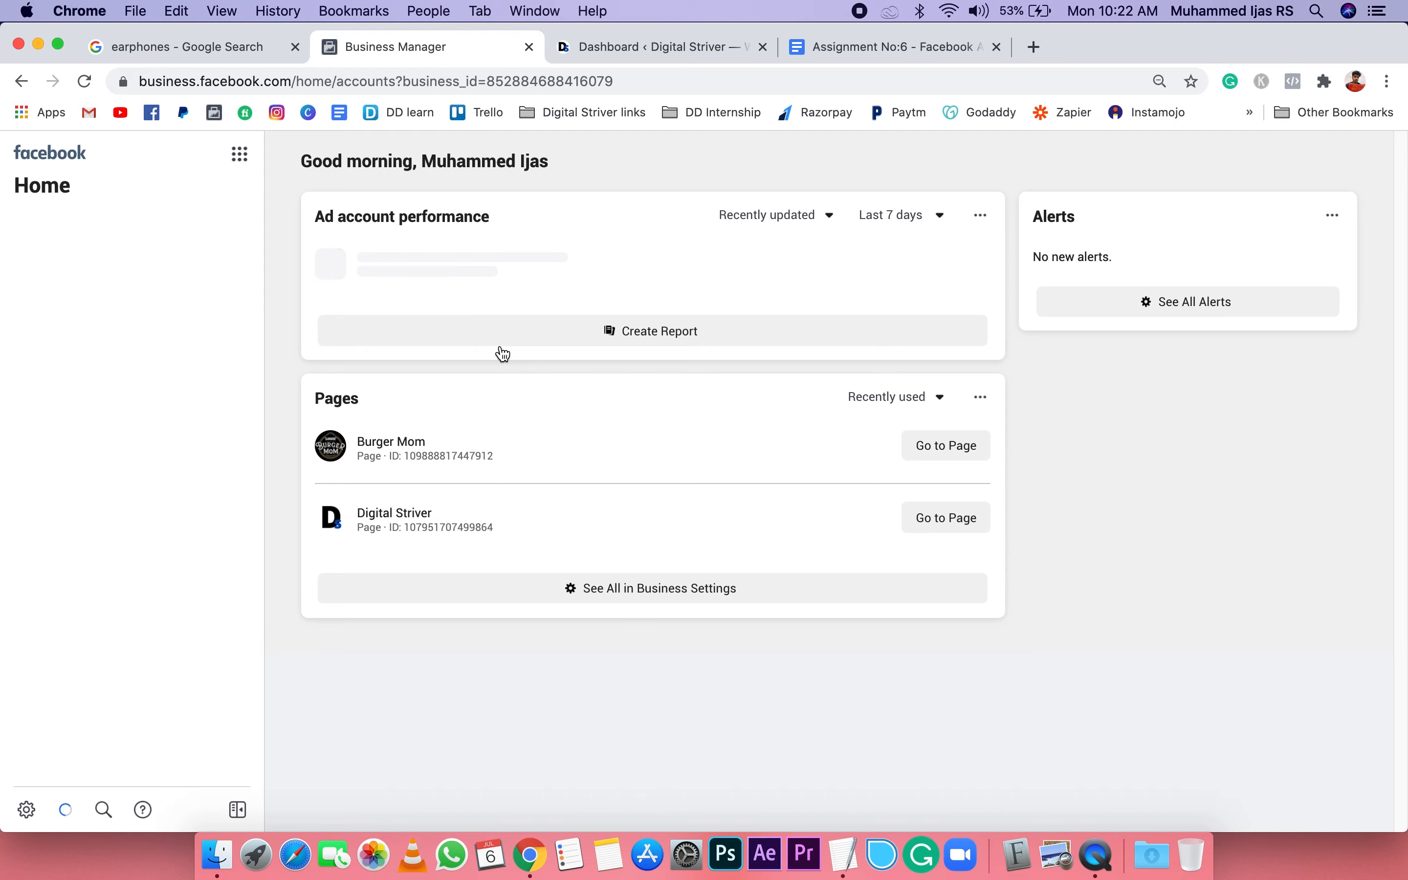
left_click(846, 838)
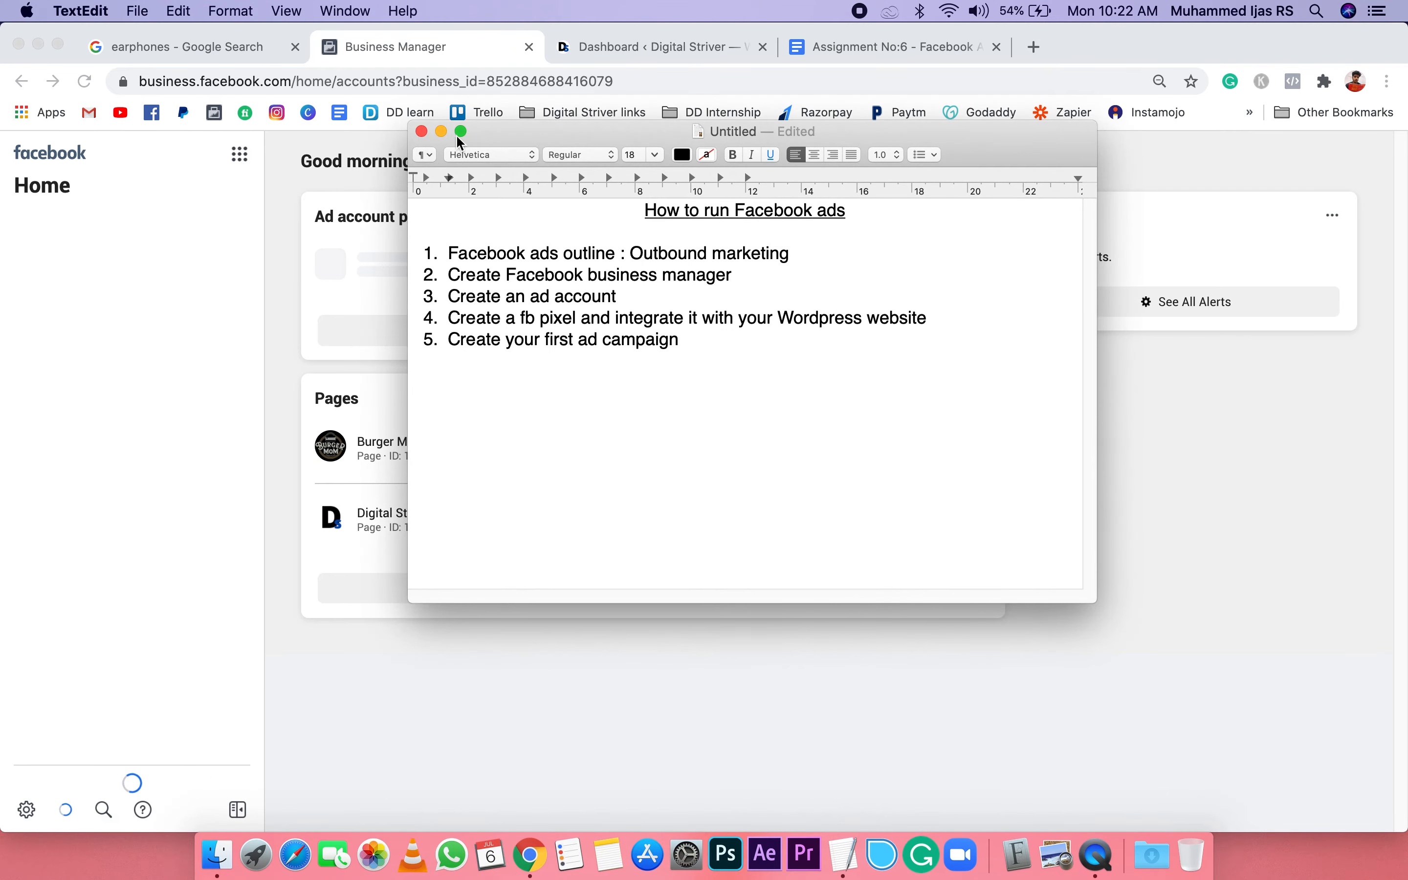
left_click(441, 131)
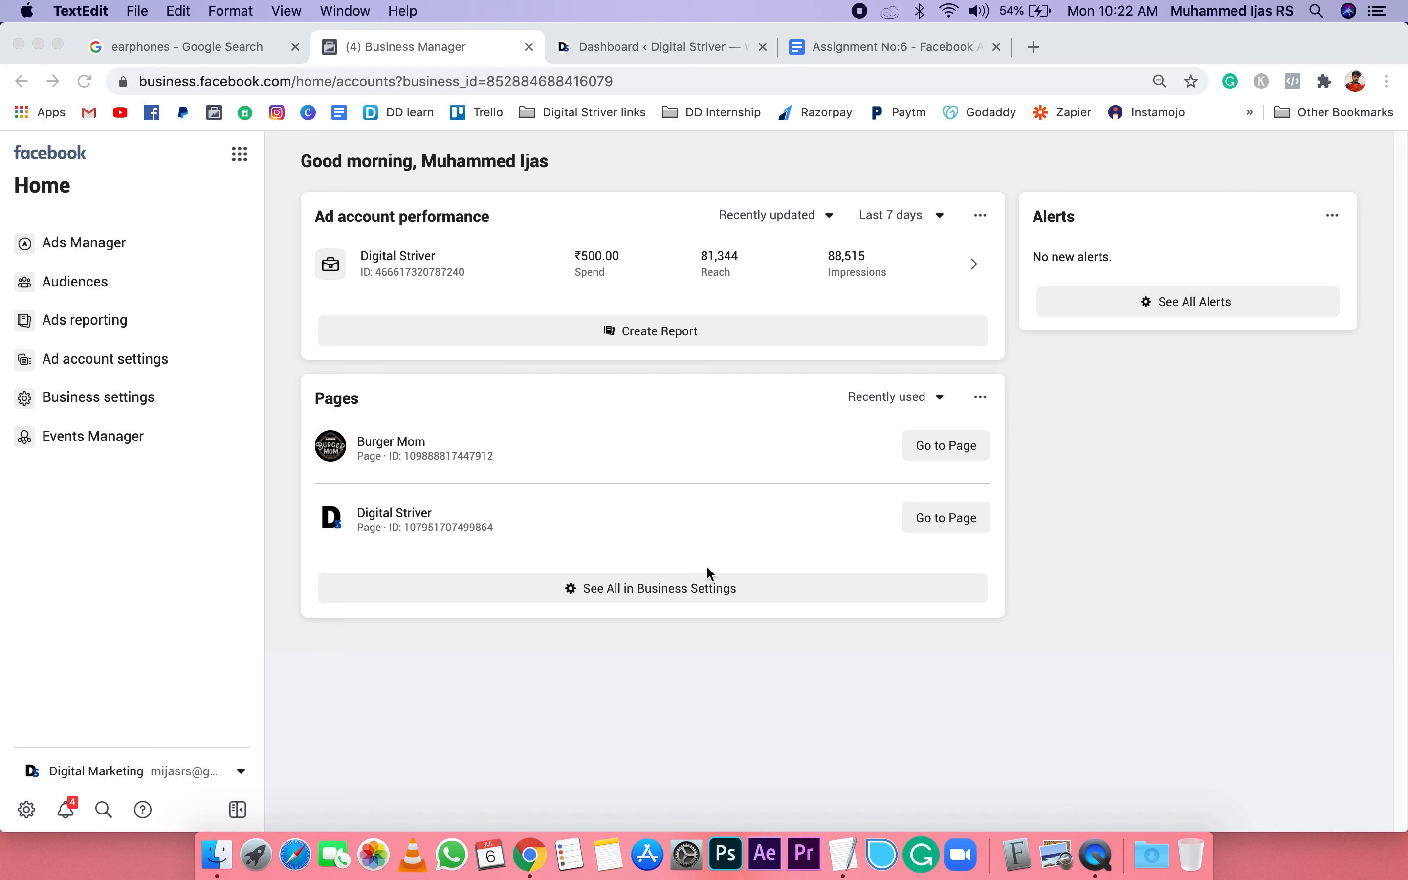
Step: Open the ad accounts page in the Digital Marketing business's settings
left_click(29, 814)
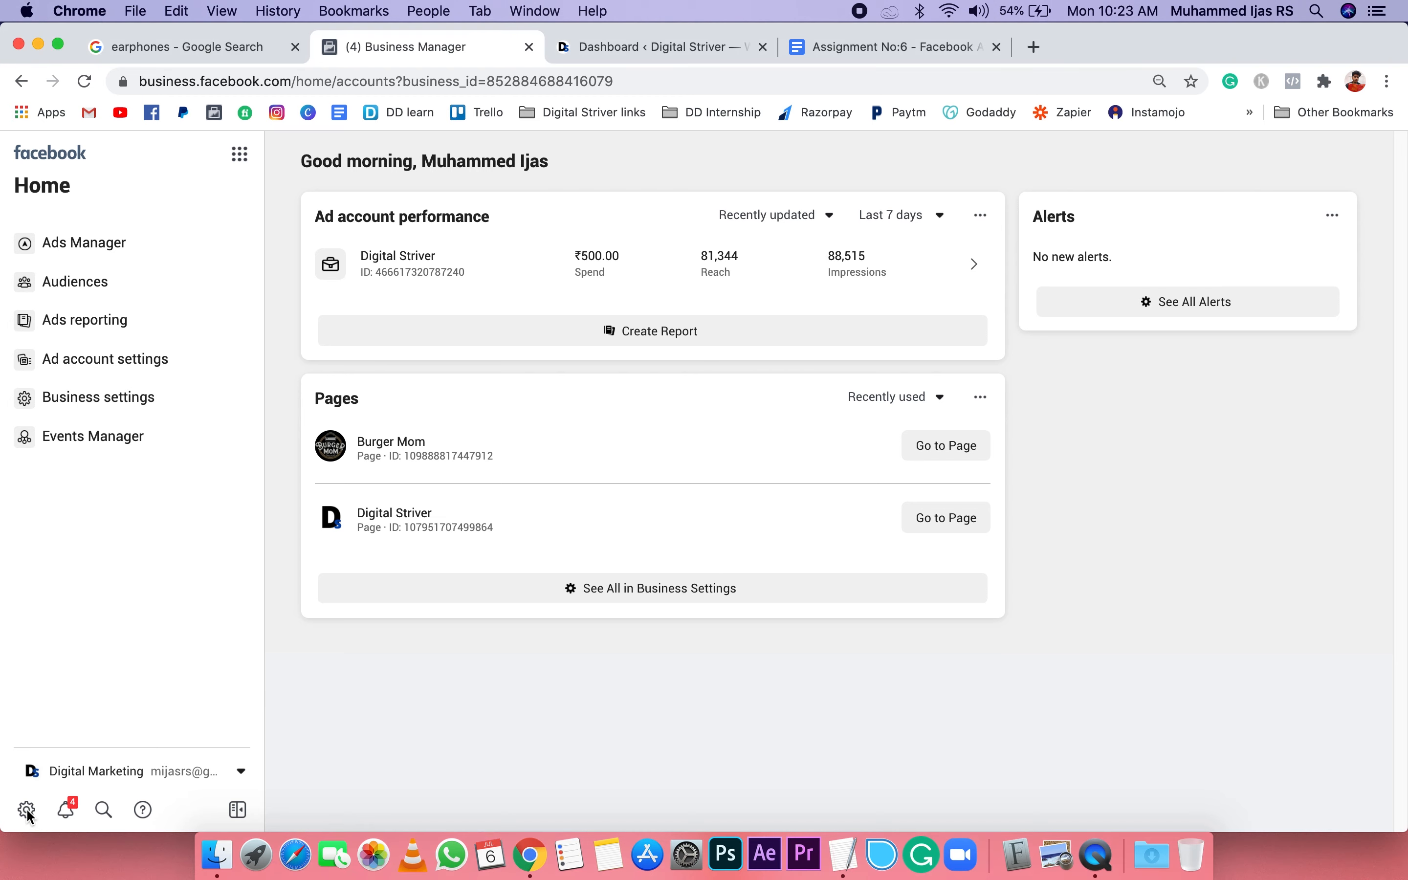
left_click(27, 810)
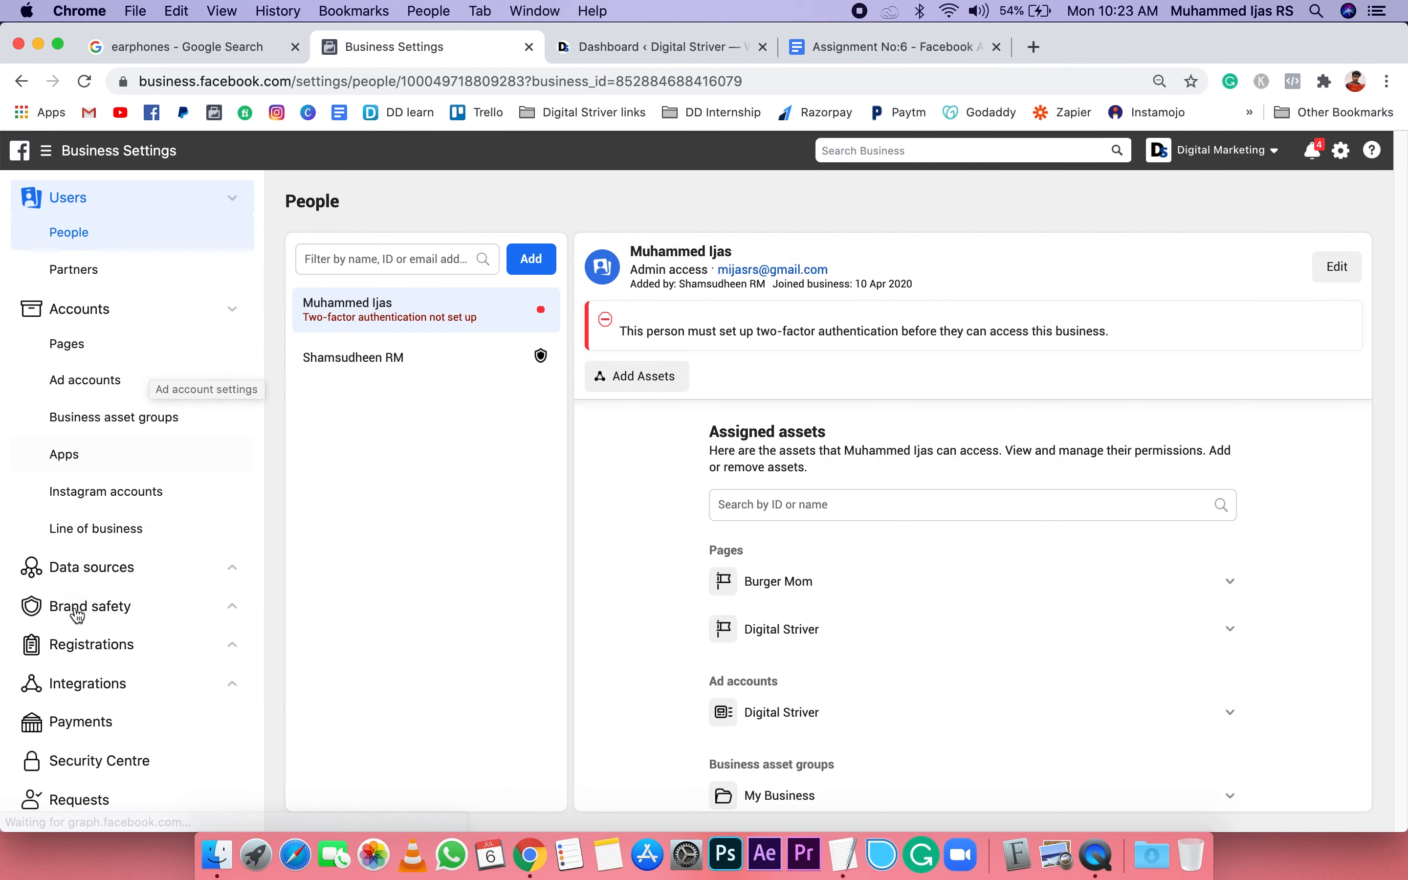
left_click(95, 386)
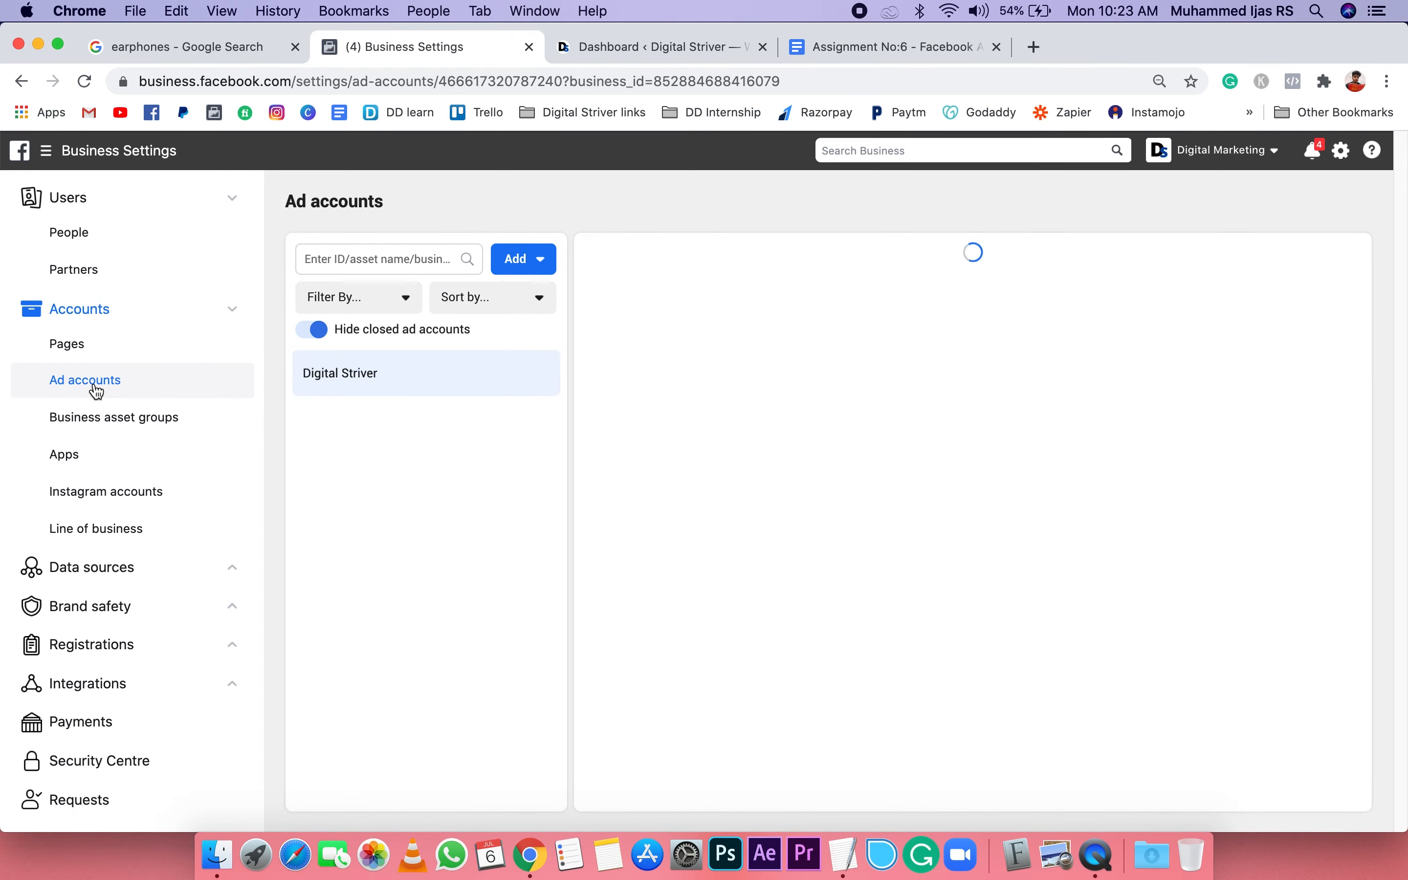
Step: Examine the name, time zone and currency fields of the new ad account form, and close it without creating an account
left_click(519, 264)
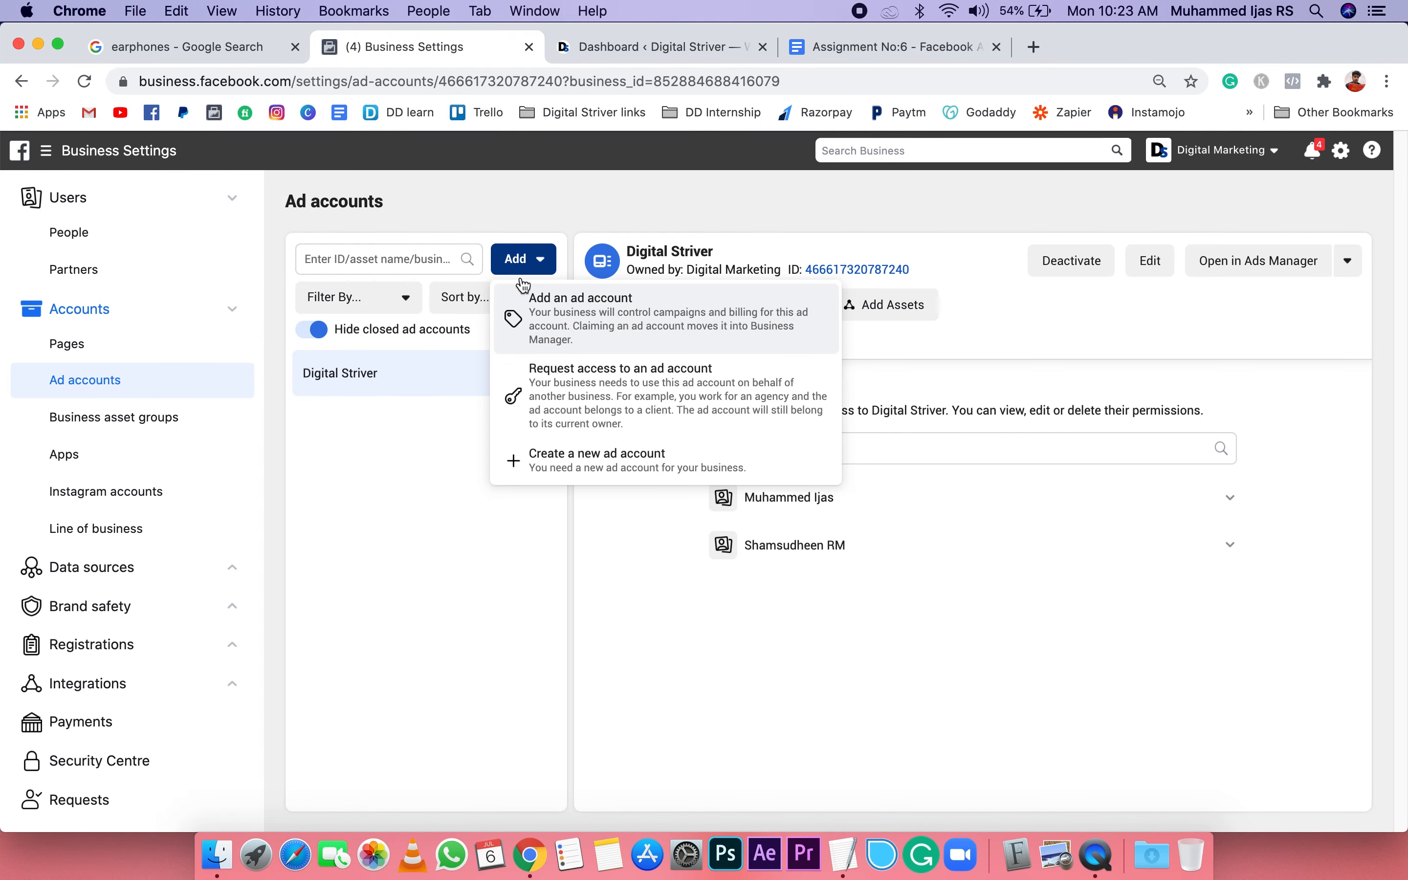
left_click(612, 473)
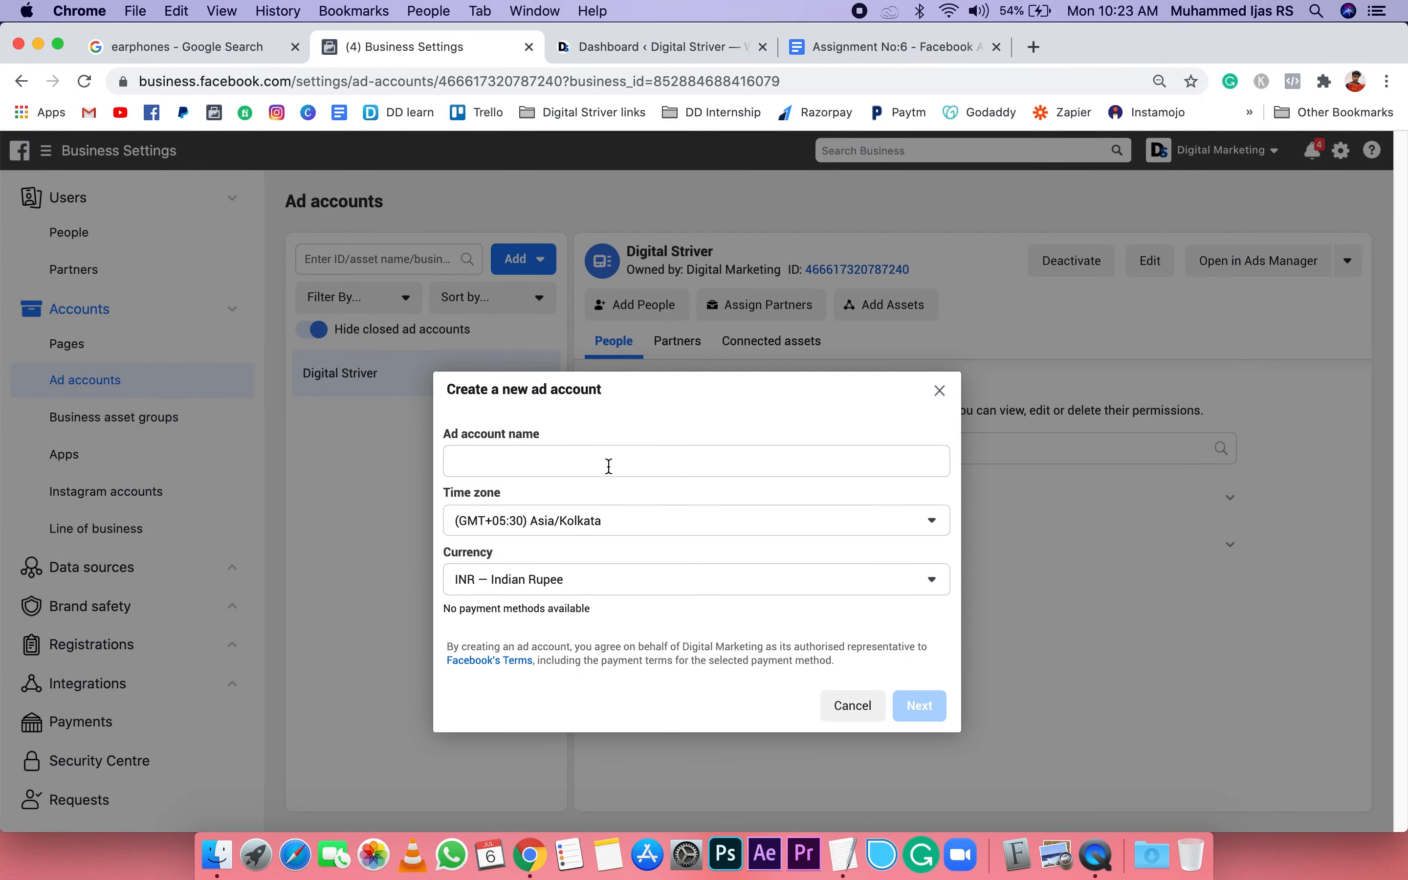
left_click(557, 462)
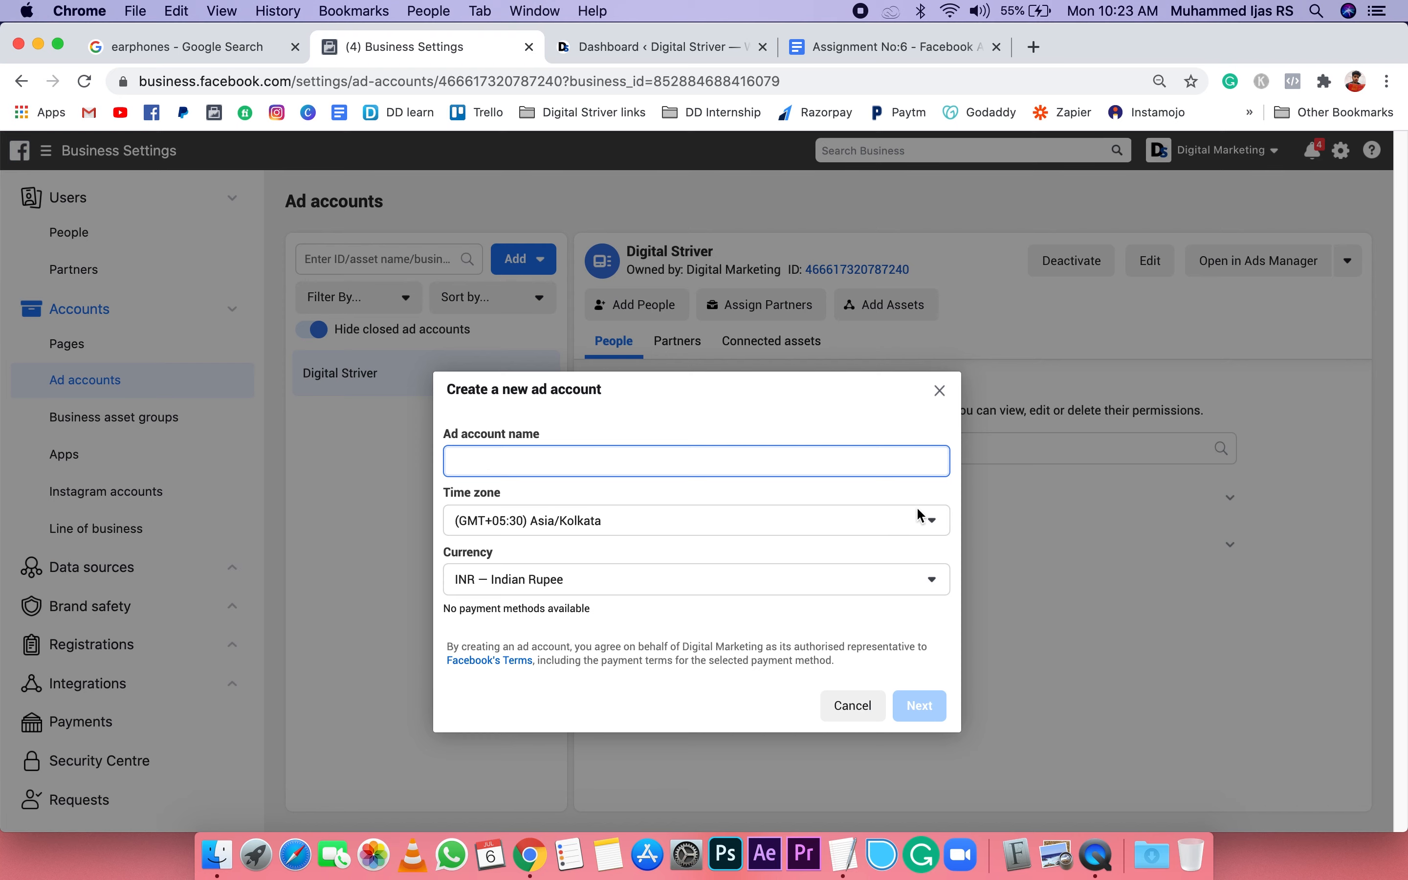
left_click(940, 390)
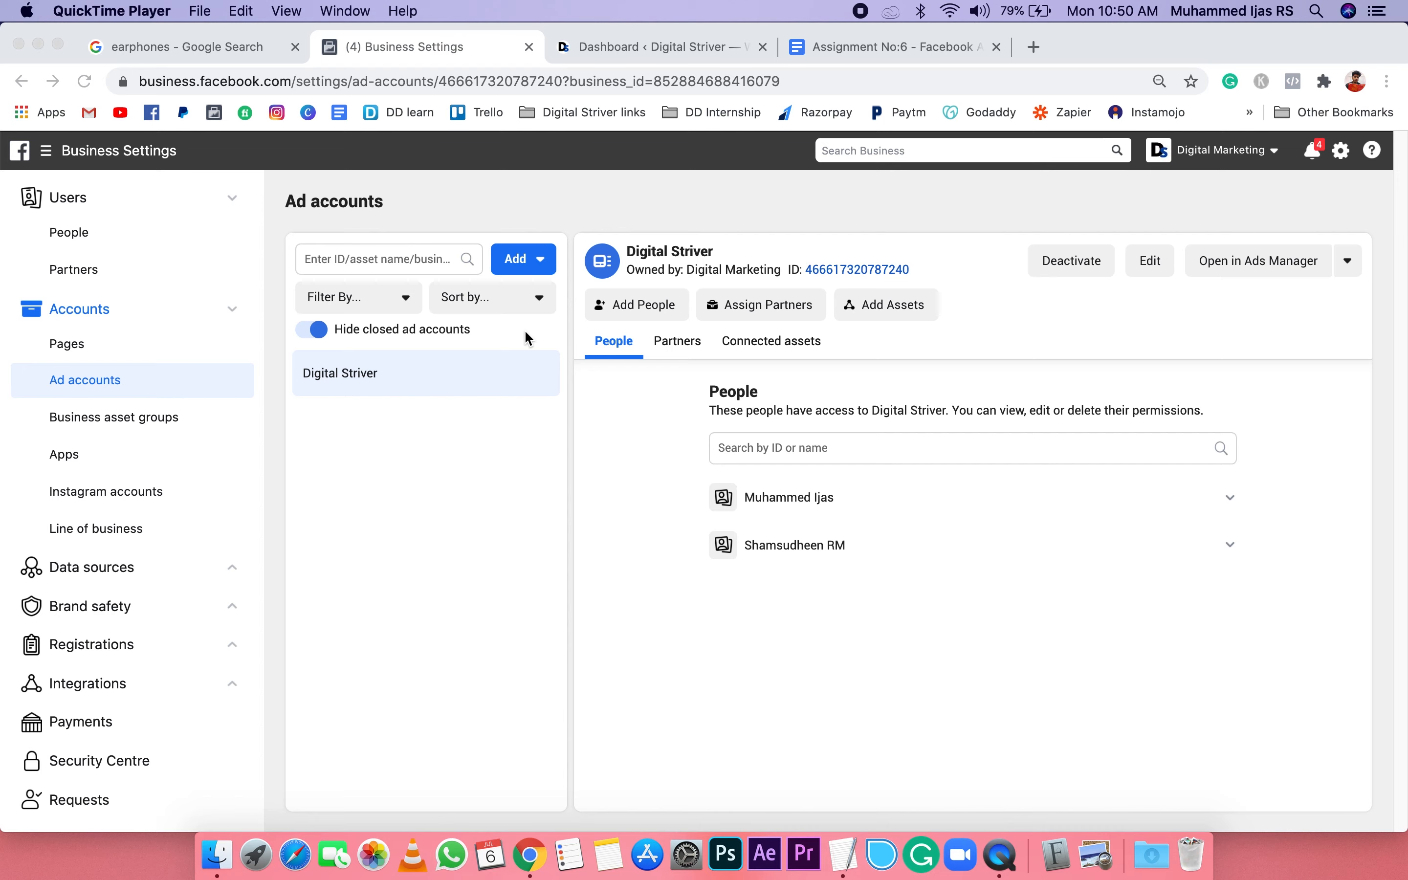
Step: Open the Digital Striver ad account in Ads Manager
left_click(1260, 266)
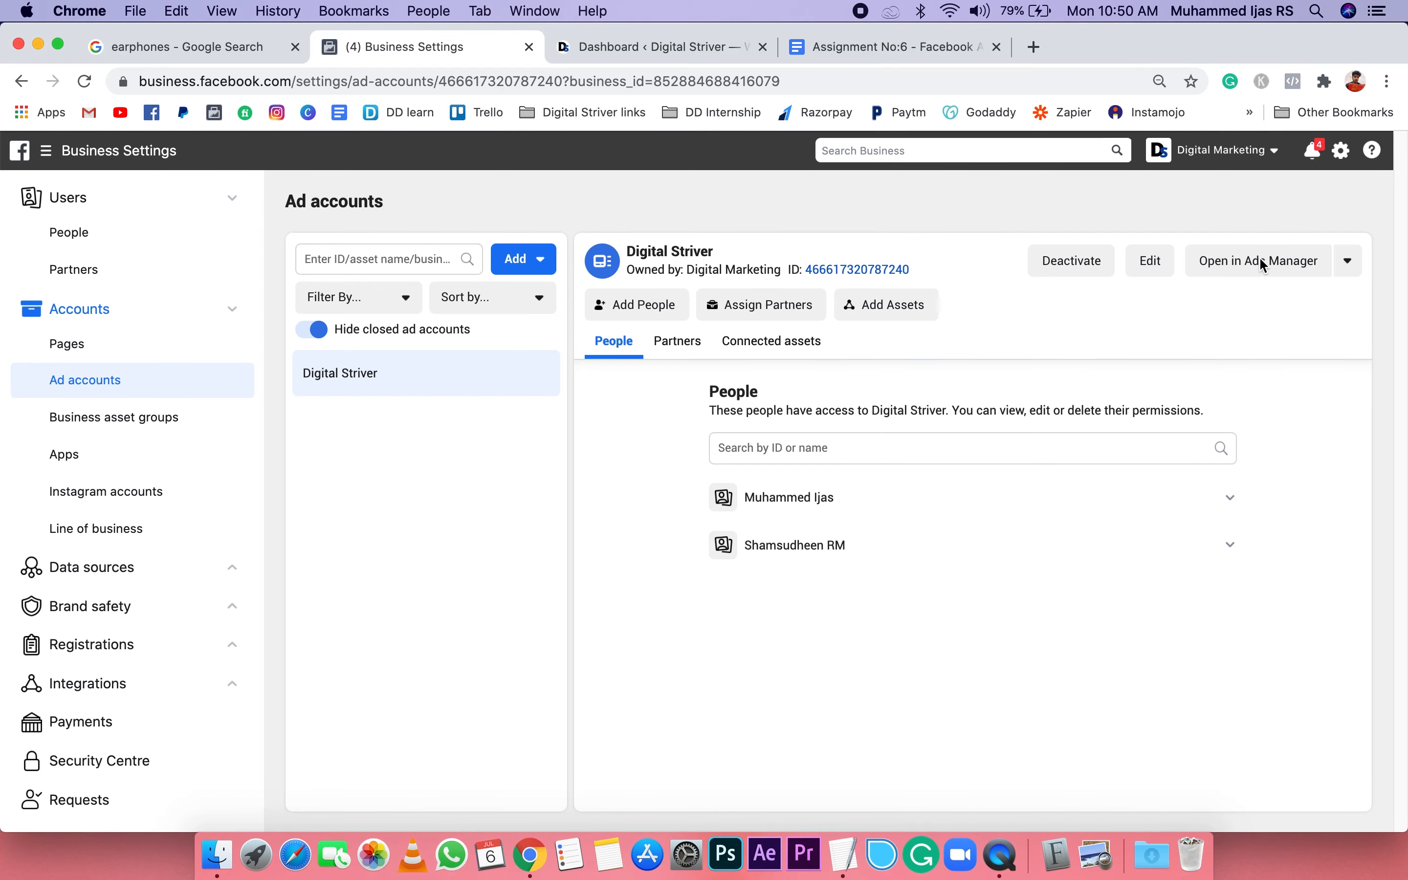
left_click(1258, 265)
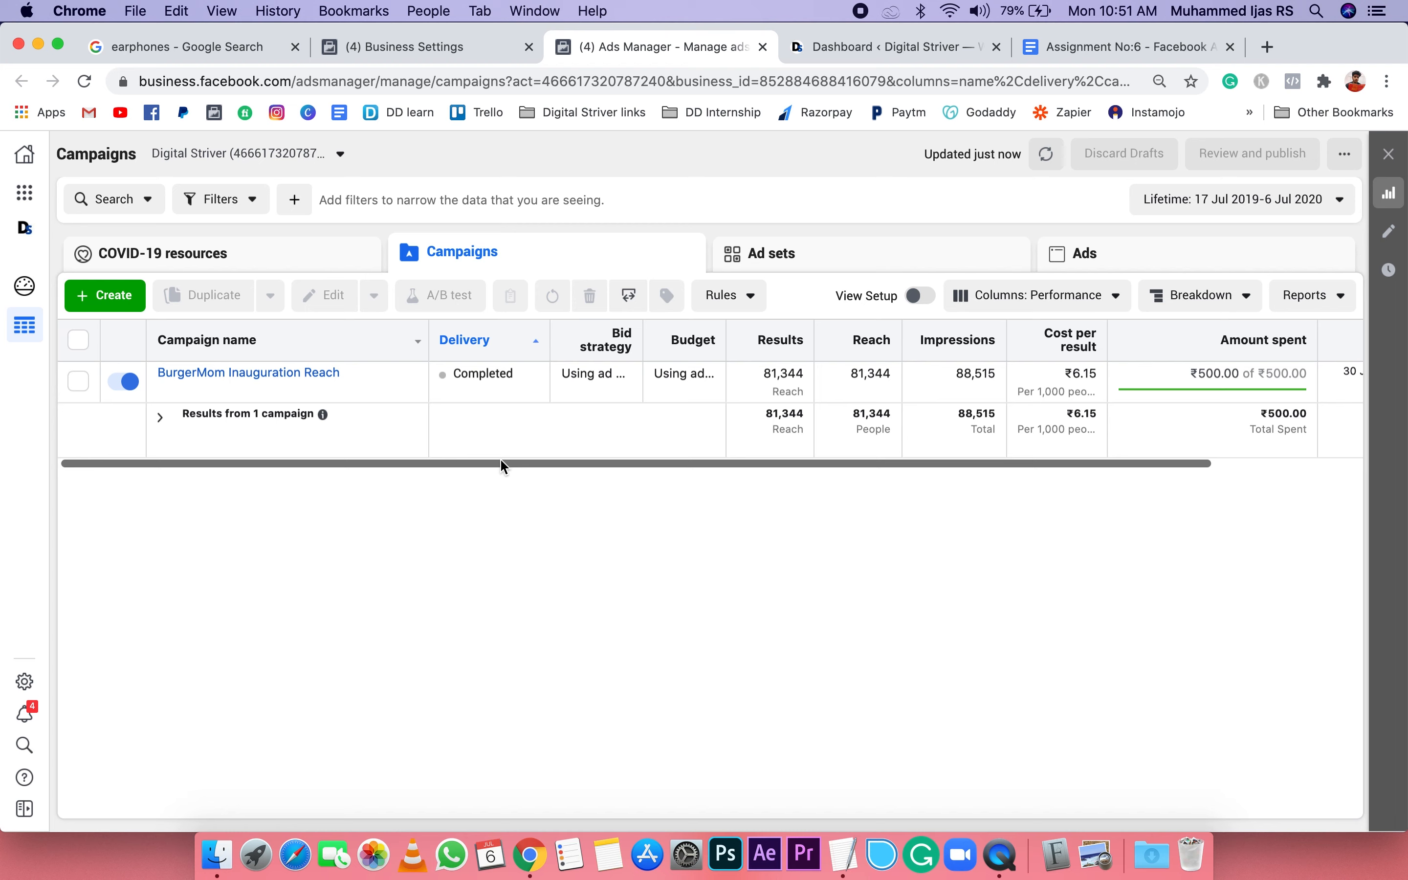
Step: Switch to the TextEdit outline, highlight the first three items and the fb pixel item in turn, and minimize the document
left_click(858, 858)
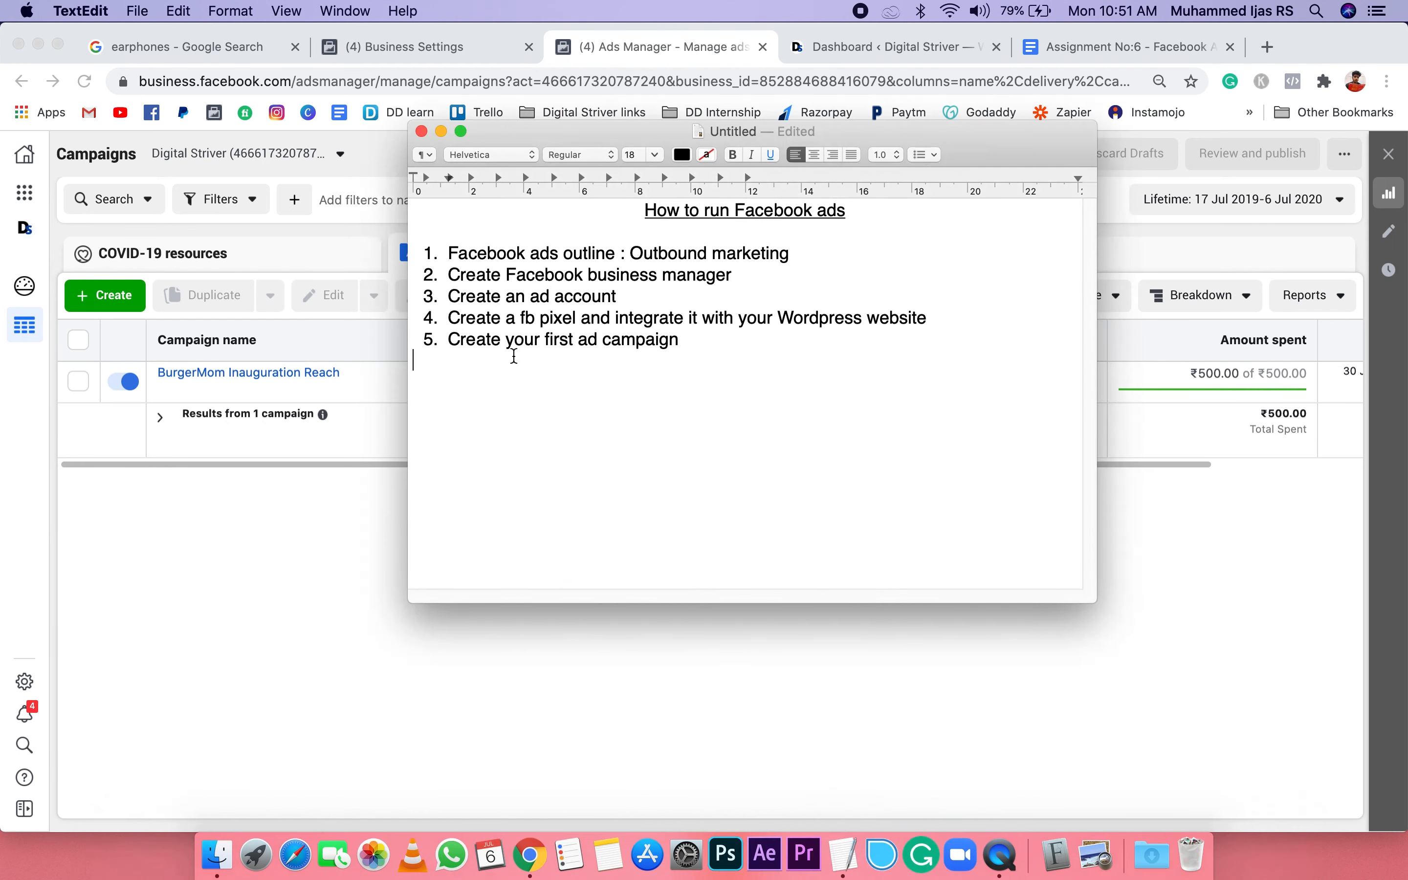
left_click_drag(618, 296, 426, 257)
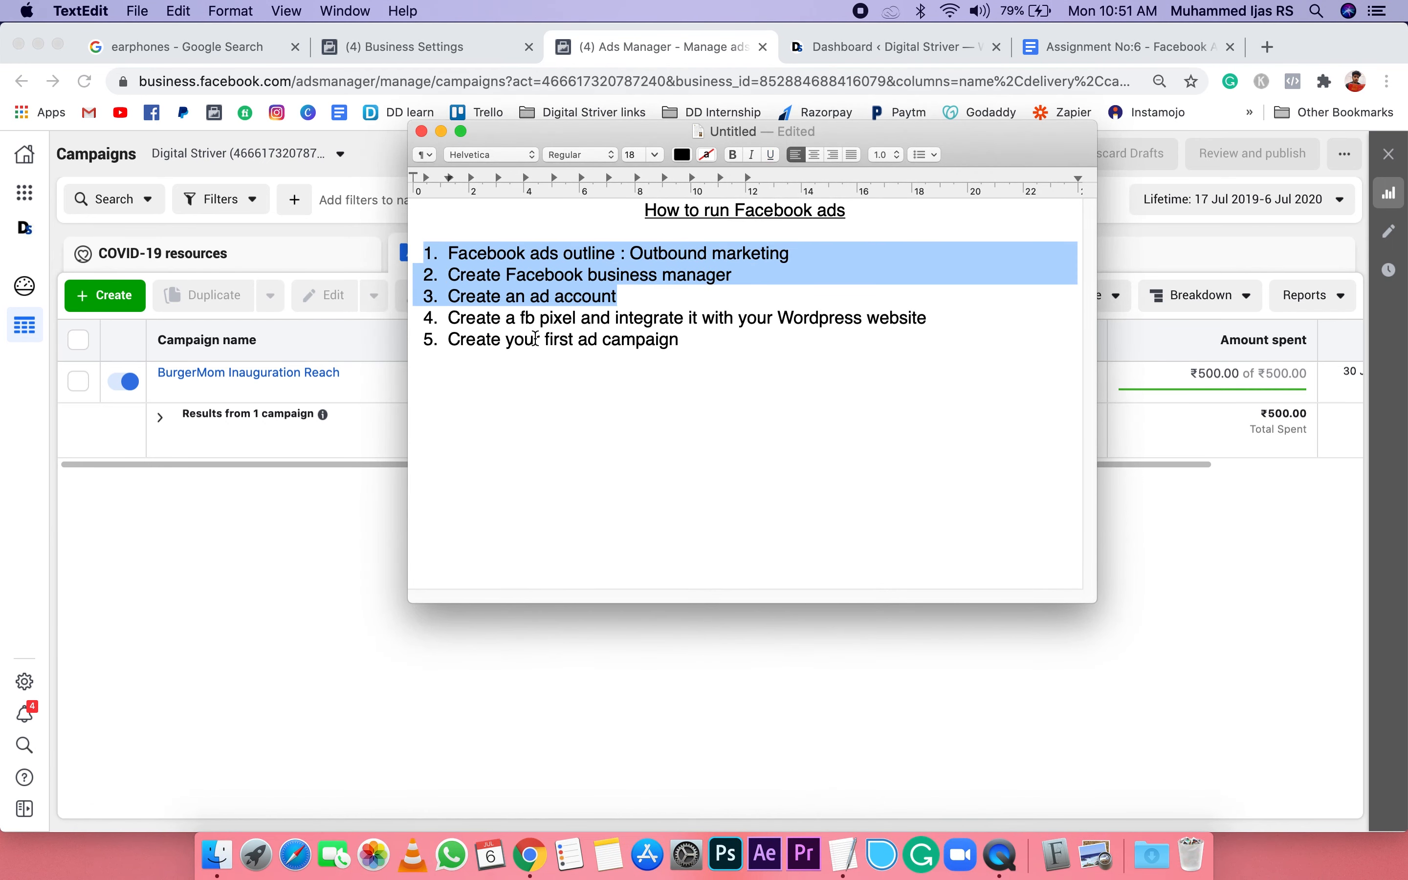
left_click(729, 391)
double_click(756, 329)
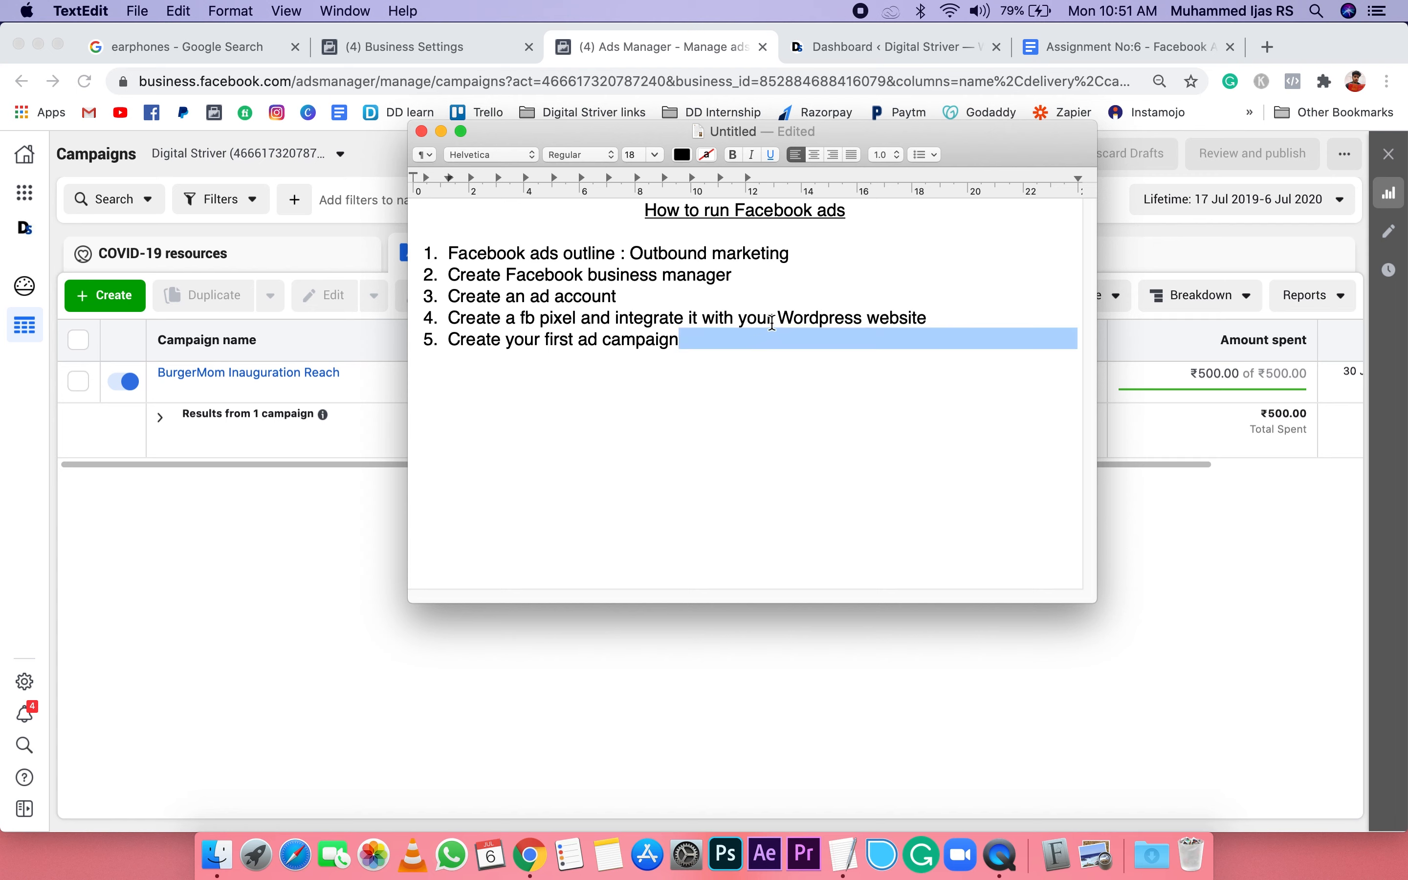
double_click(756, 319)
triple_click(771, 320)
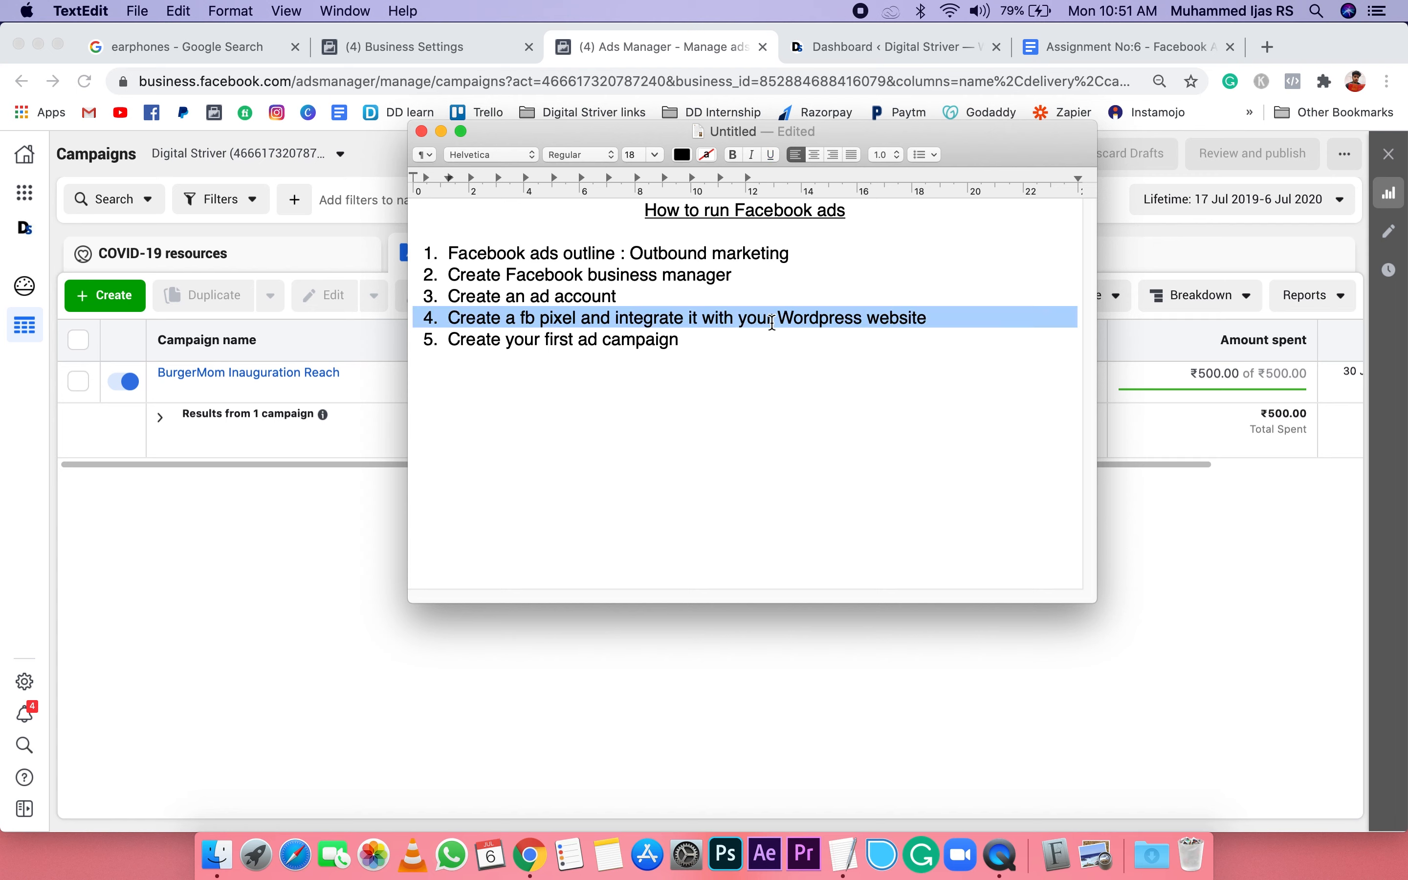
left_click(441, 132)
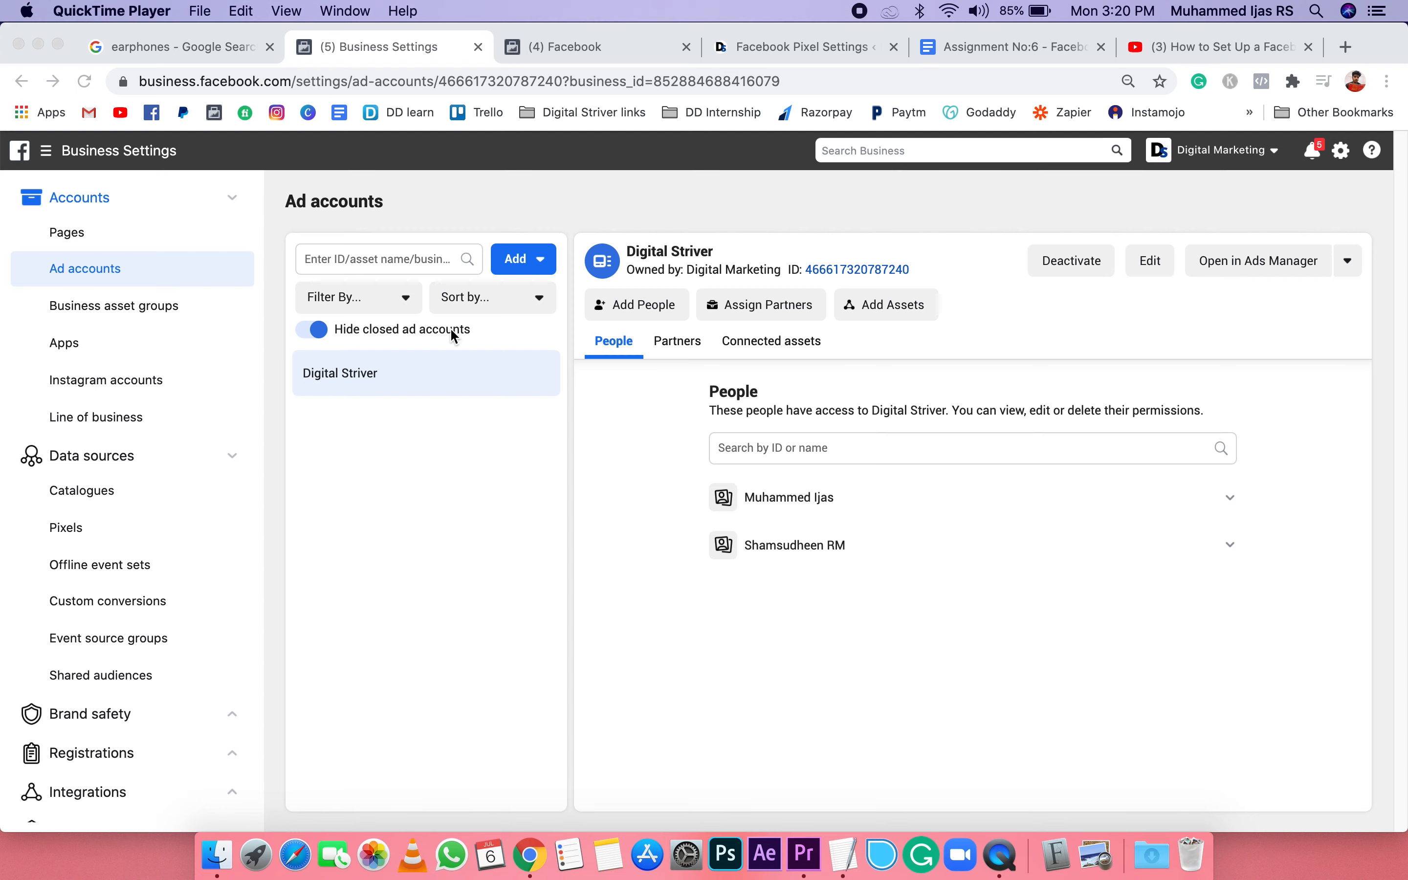
Step: Open the pixels page in the business settings and bring up the form for adding a pixel, focusing on its name field
left_click(74, 532)
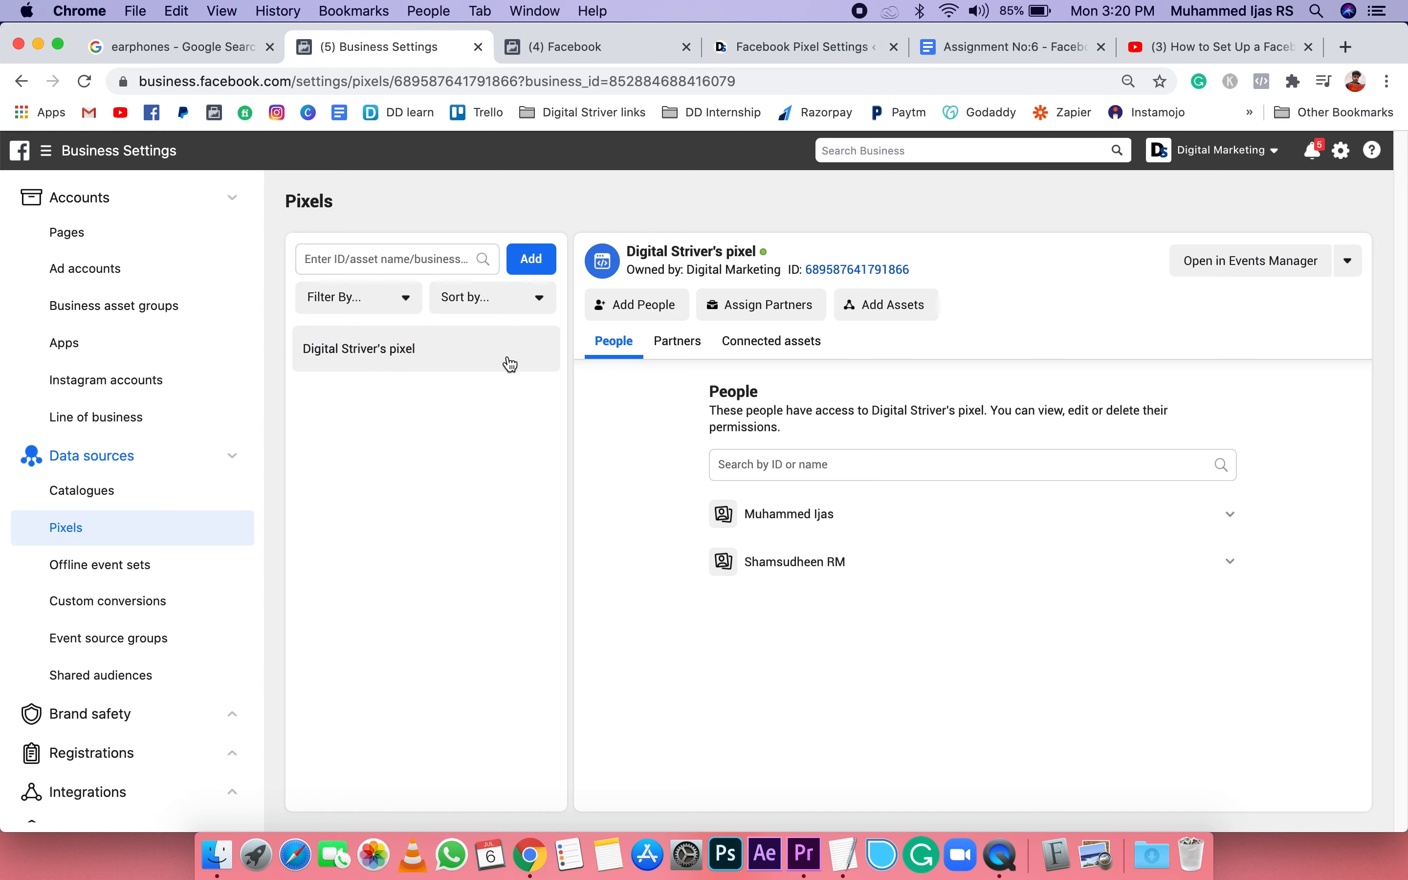
left_click(538, 269)
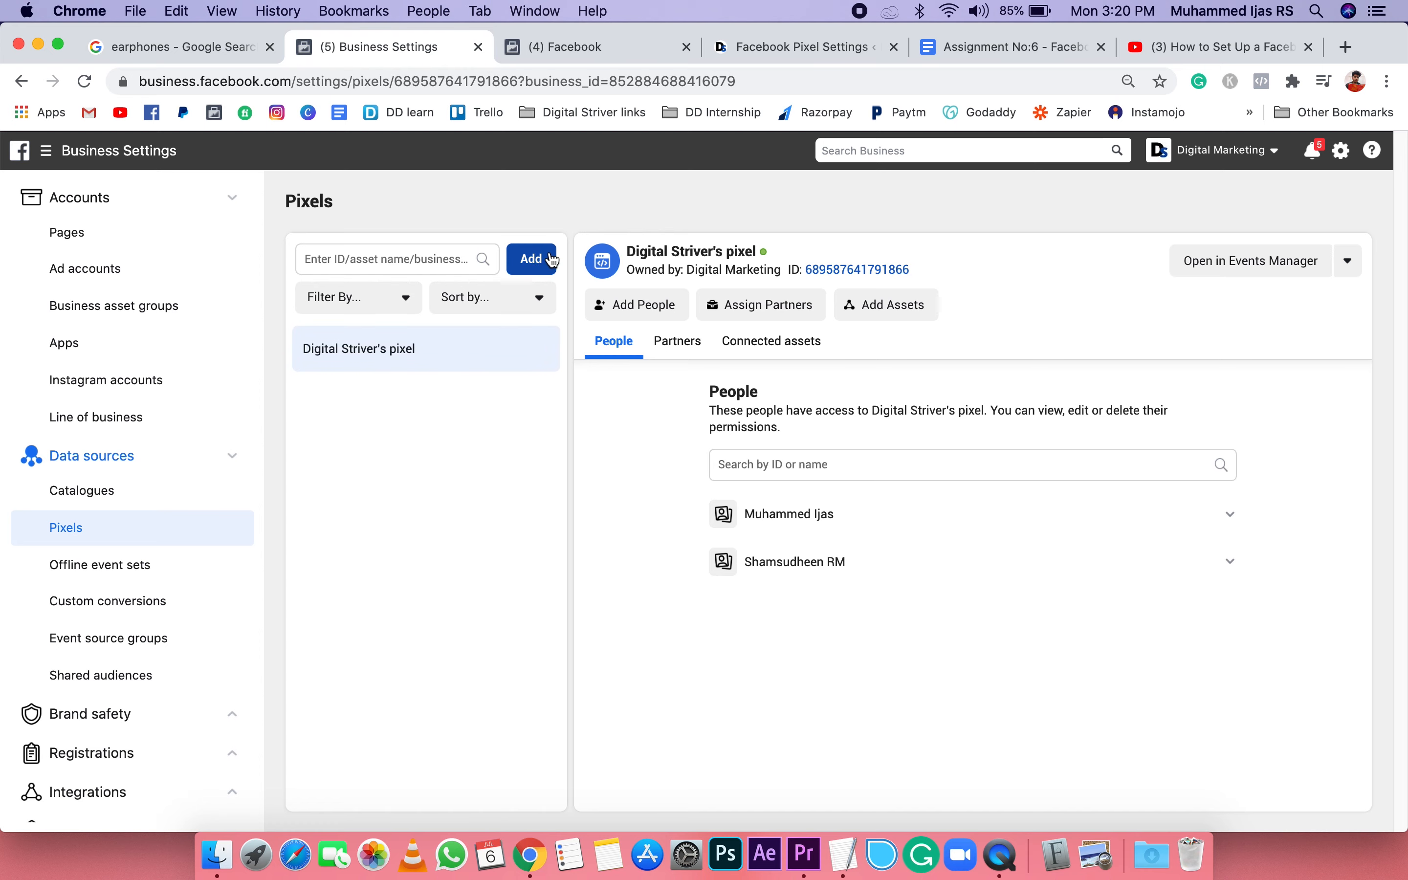
left_click(541, 263)
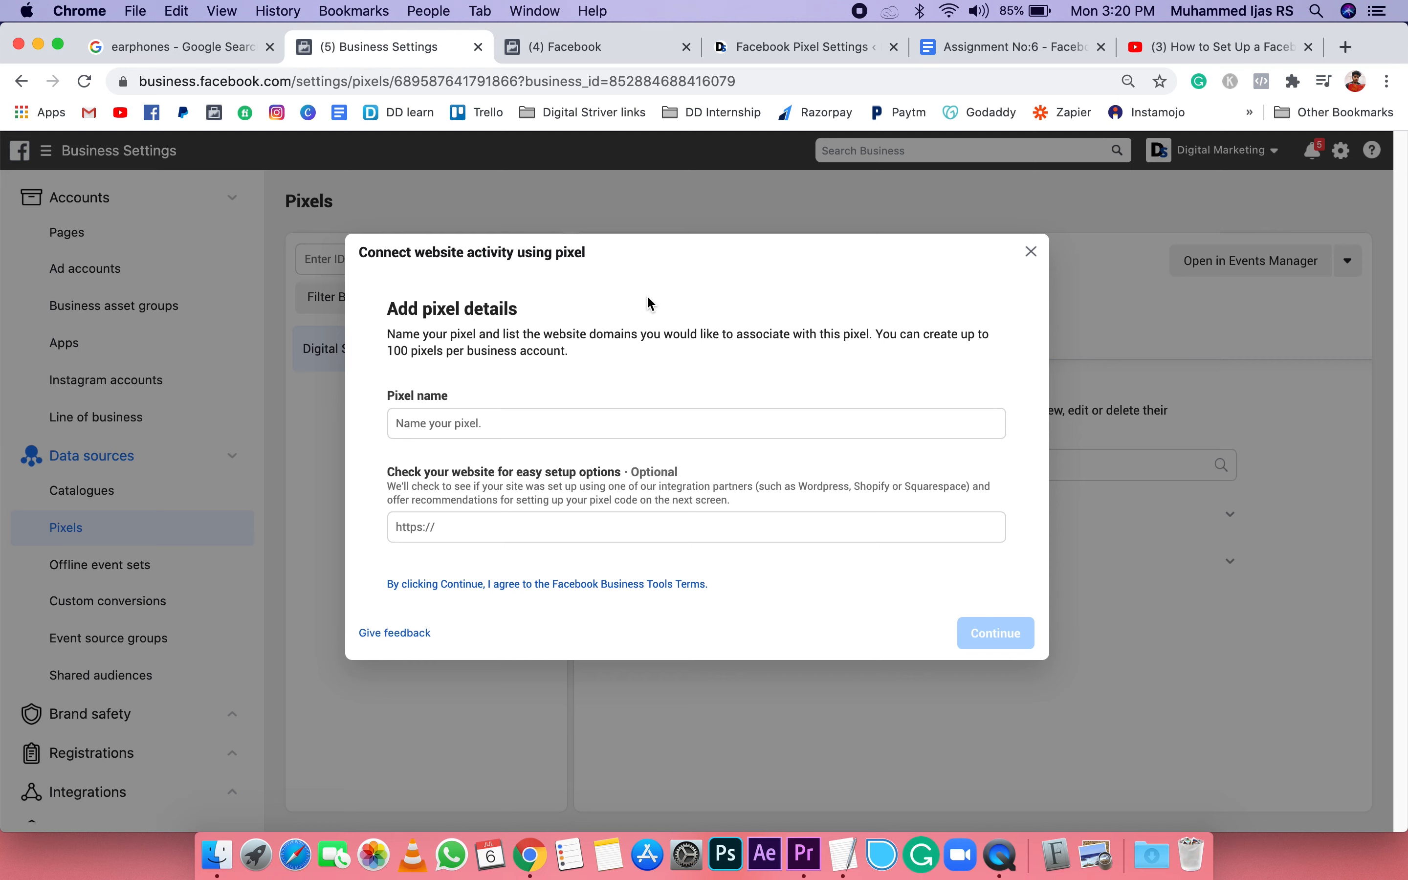
left_click(421, 422)
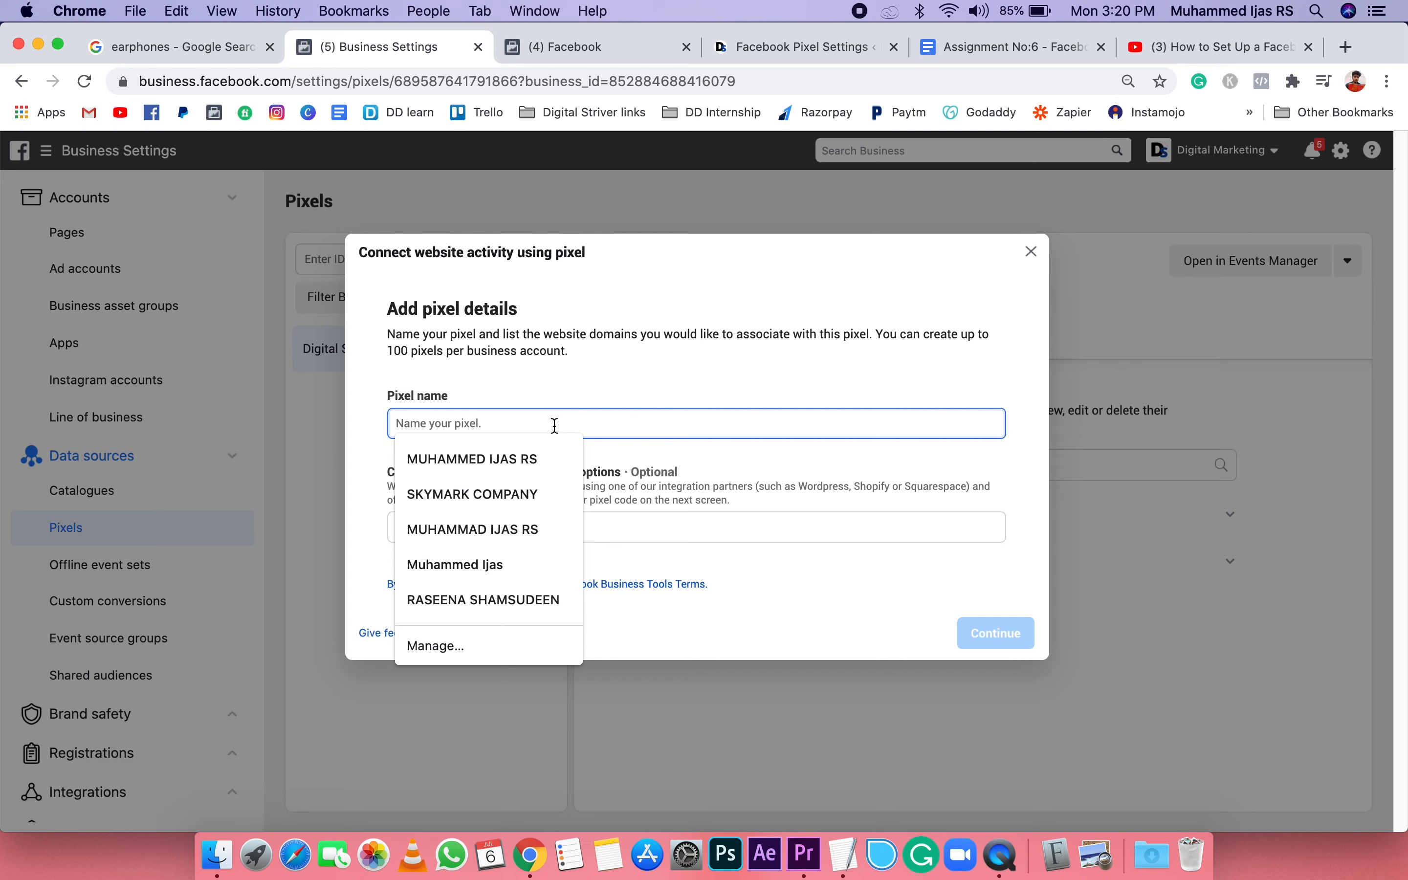
left_click(602, 392)
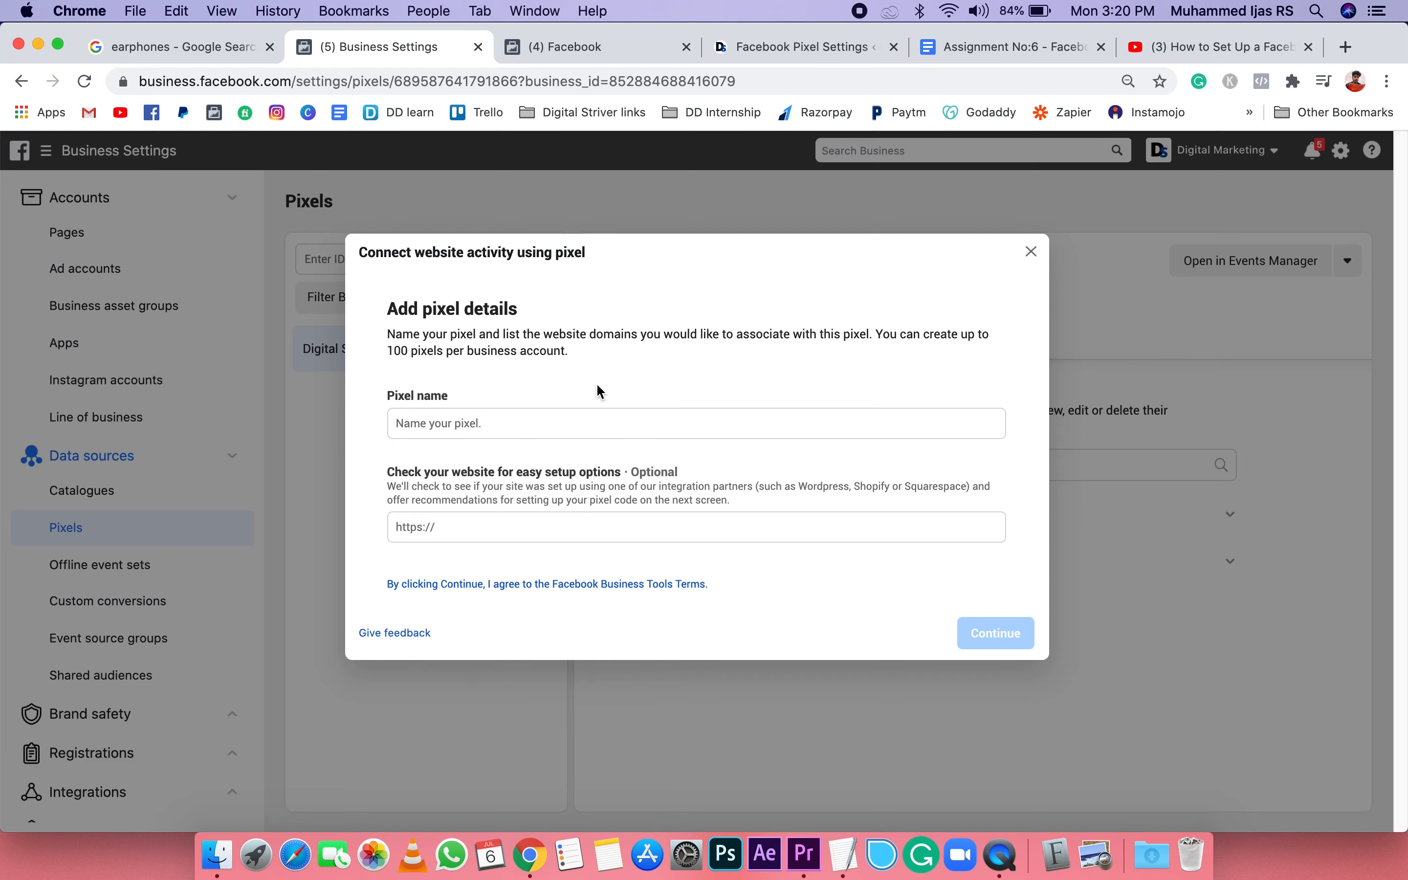
Step: Try a sample name in the new pixel form, clear it, and close the form without creating a pixel
left_click(528, 419)
type("jo")
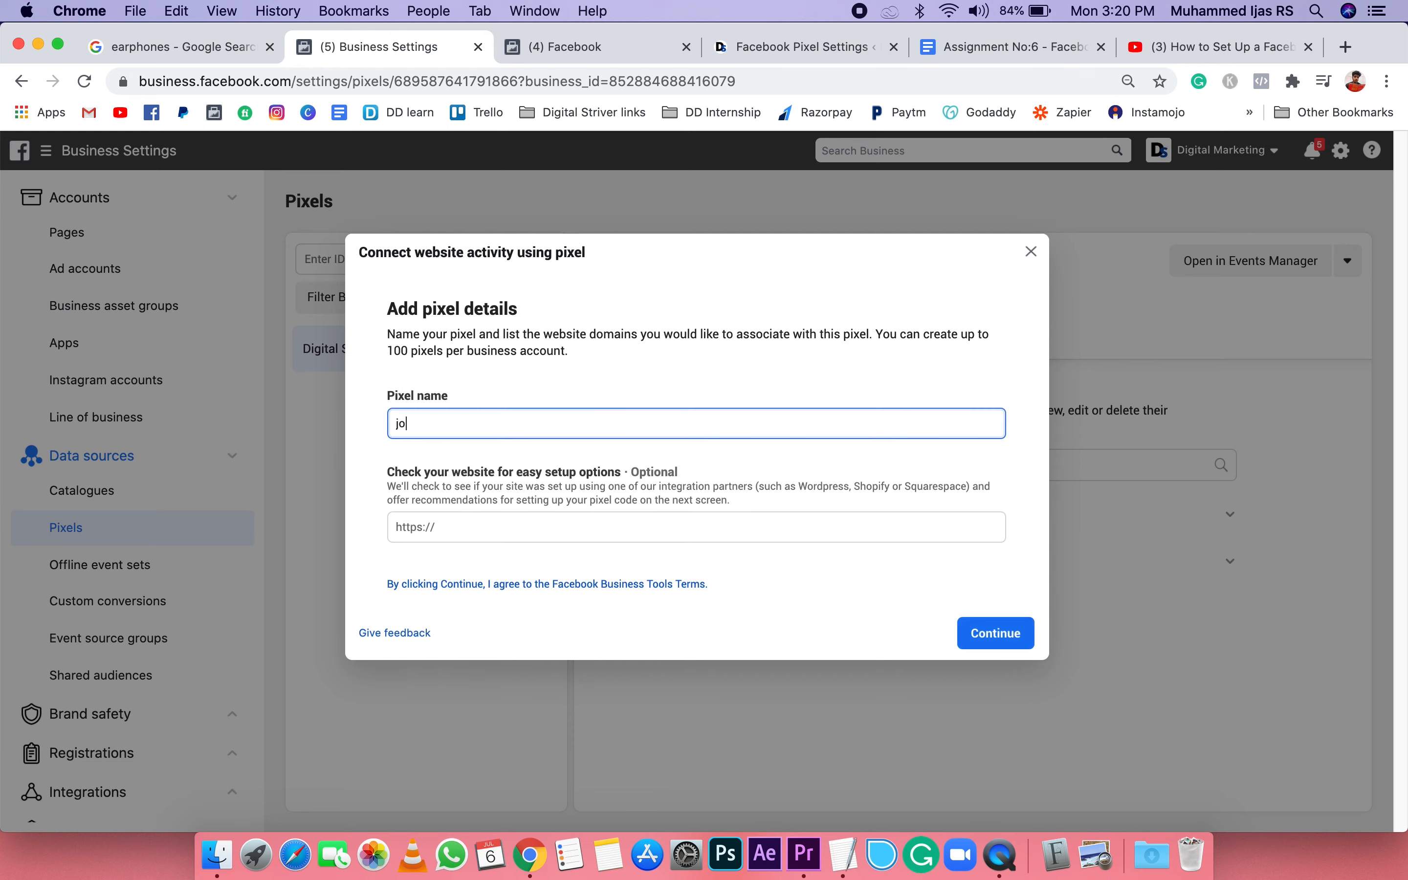
type("hn's pixwl")
key("BackSpace")
key("BackSpace")
type("el")
left_click_drag(497, 422, 361, 422)
key("BackSpace")
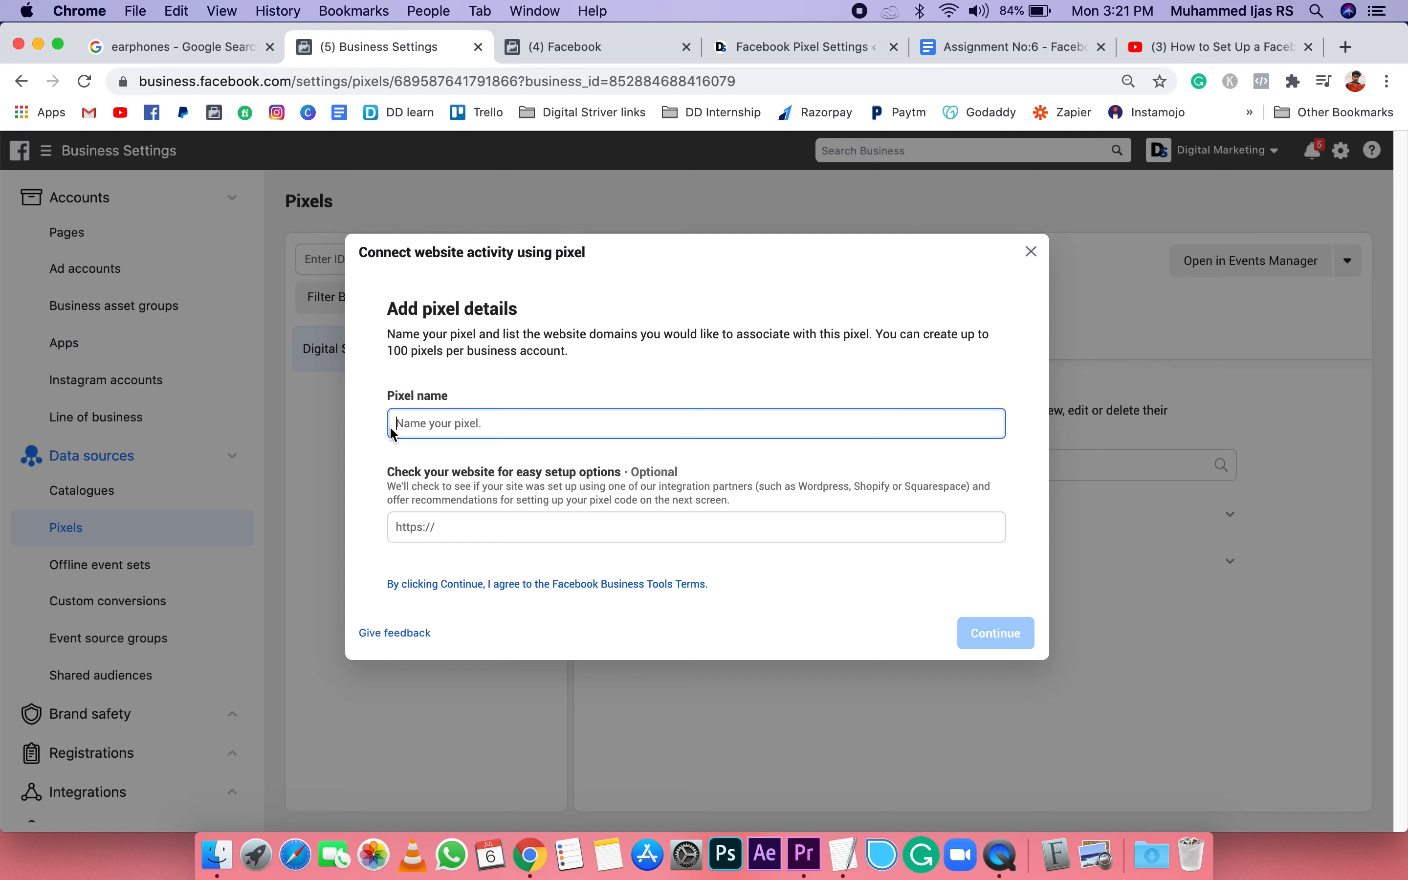
left_click(494, 530)
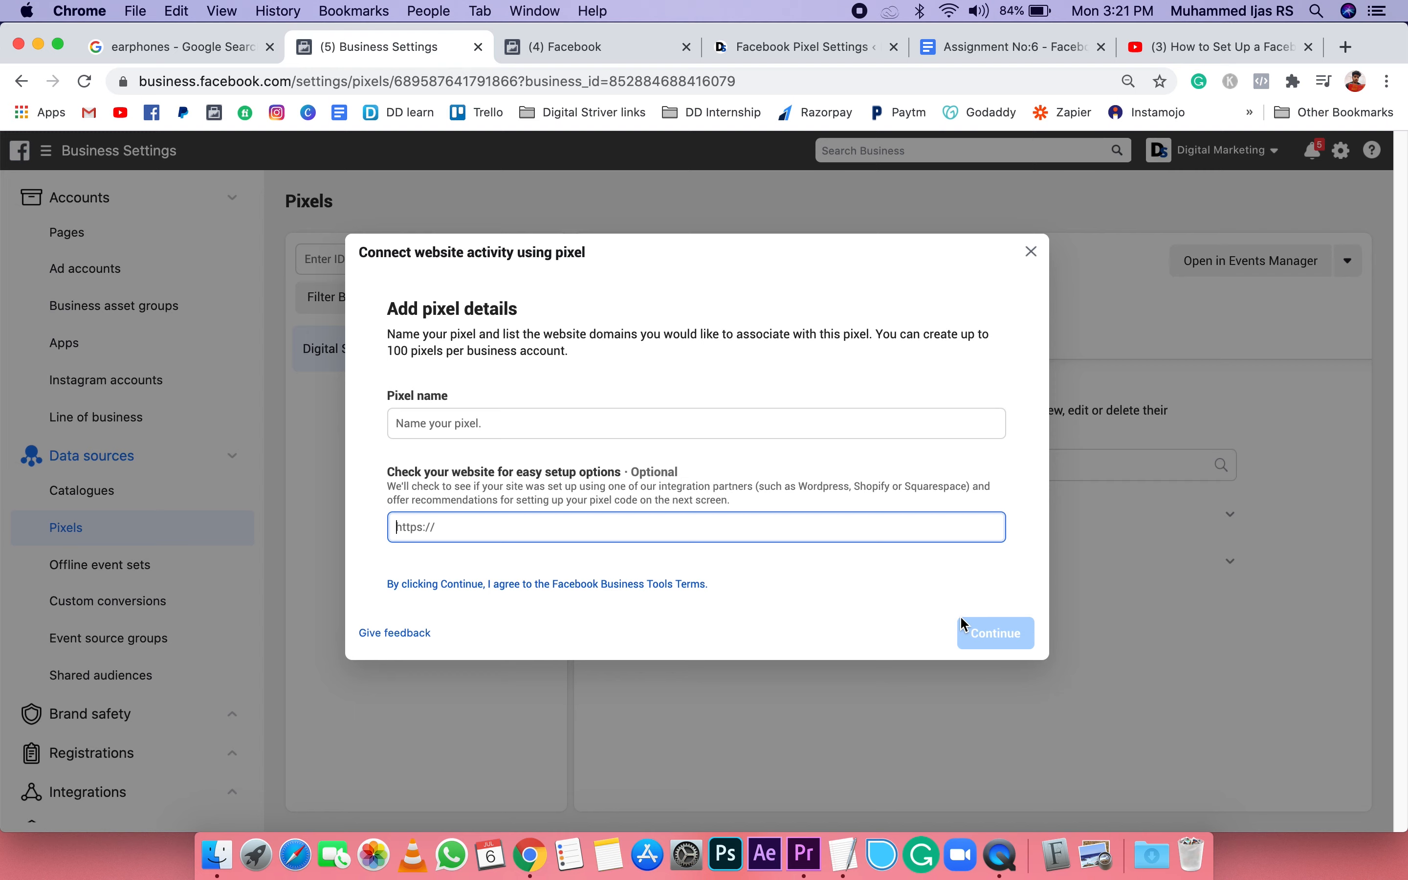
left_click(1032, 251)
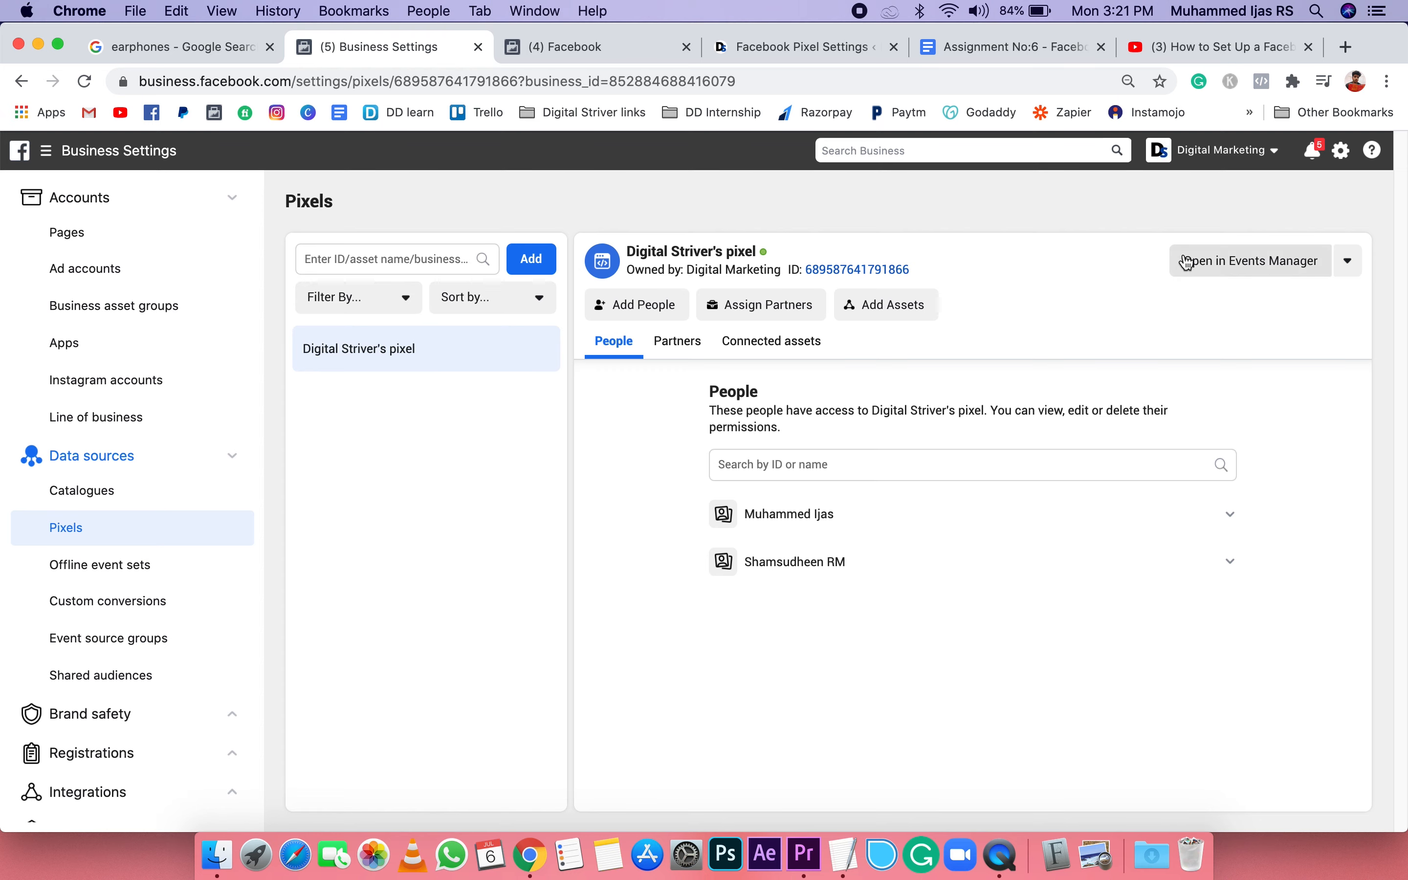
Step: Go from the business's ad accounts to Ads Manager and open the Digital Striver pixel in Events Manager
left_click(108, 272)
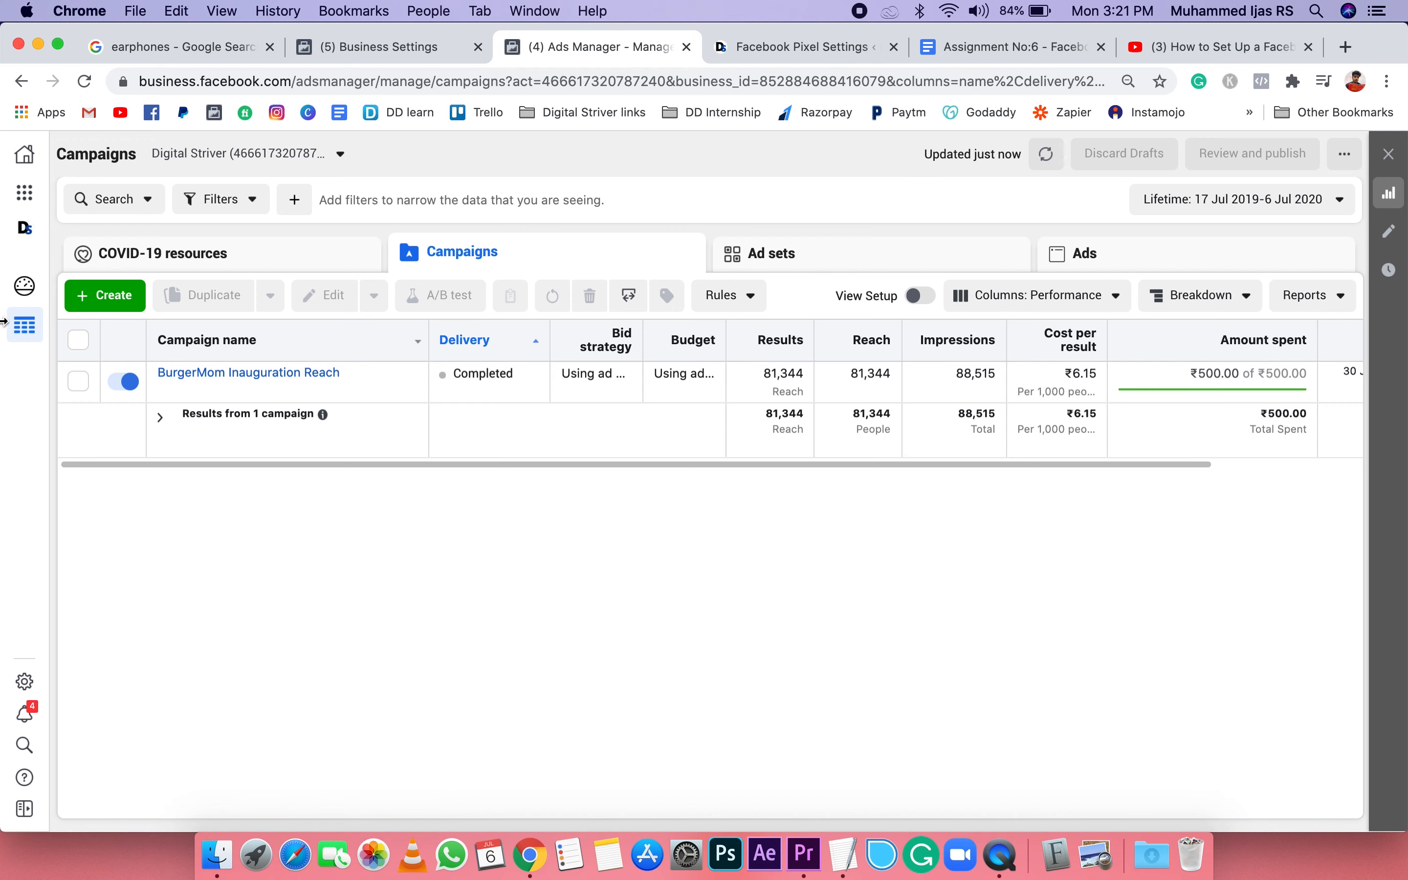
left_click(30, 197)
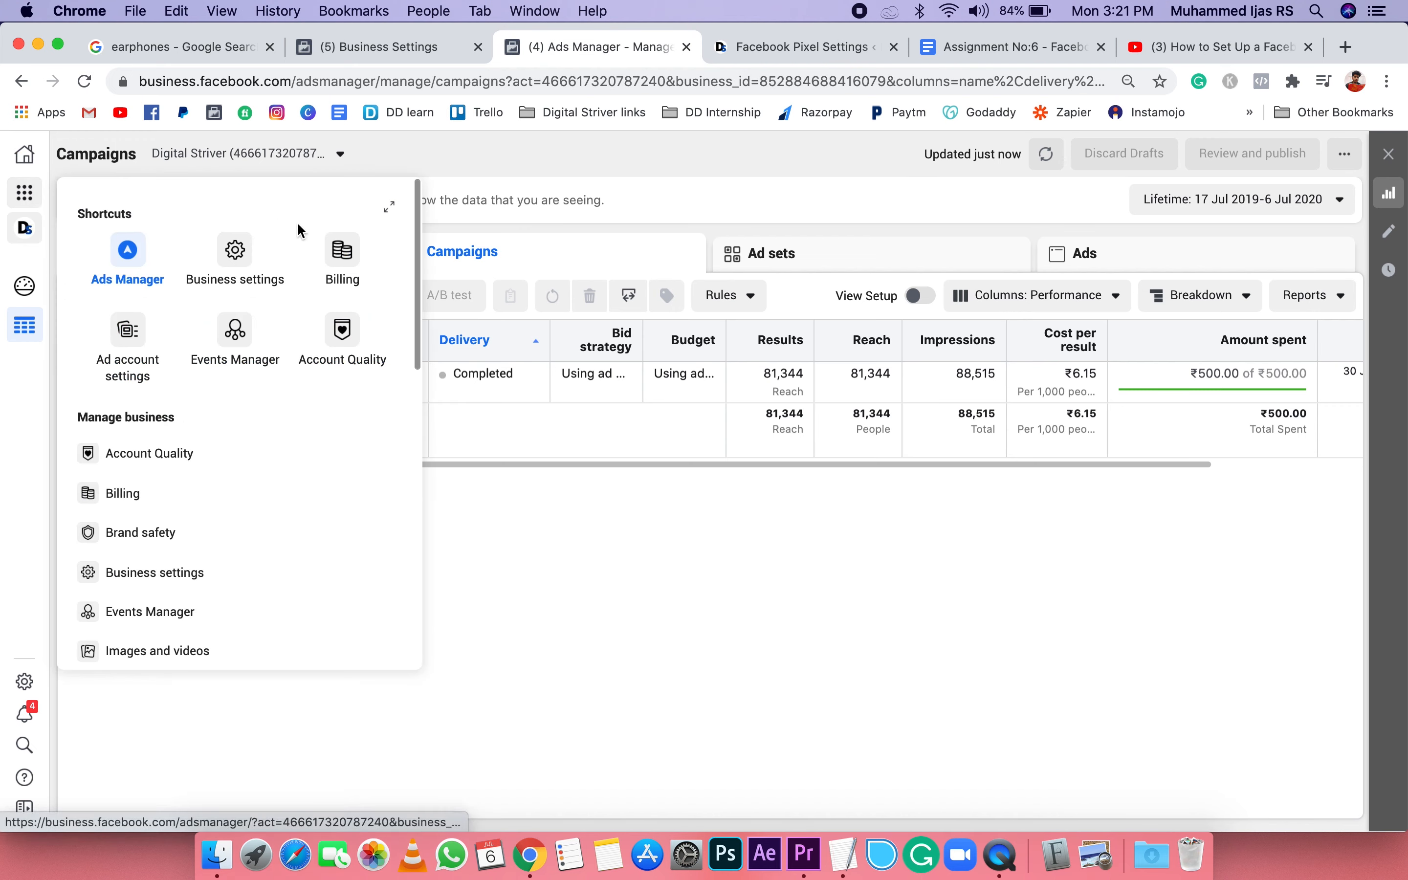
left_click(229, 347)
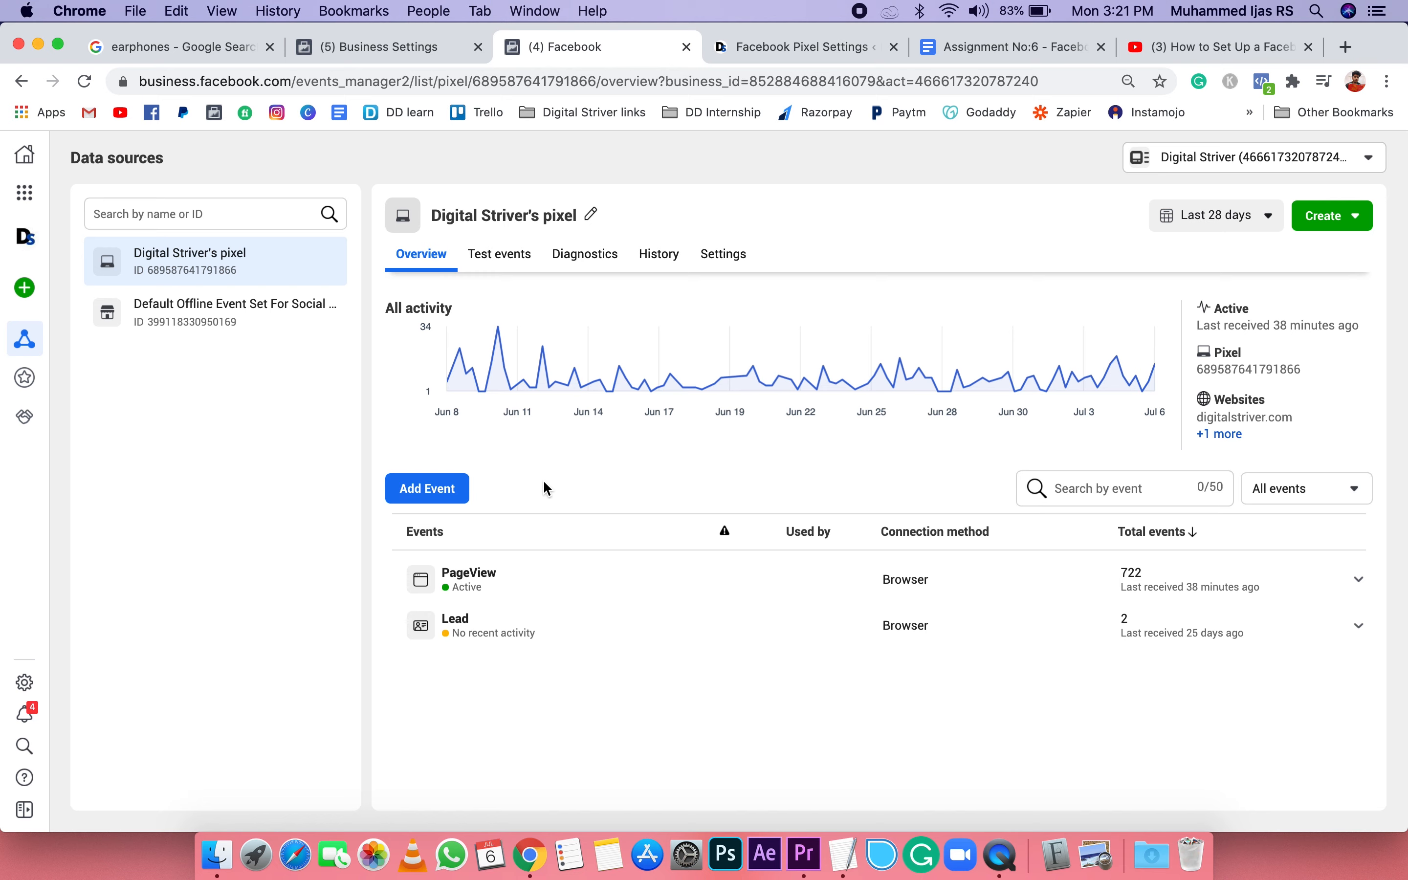
Step: Start connecting website activity to the pixel through a partner integration and choose WordPress as the partner
left_click(430, 489)
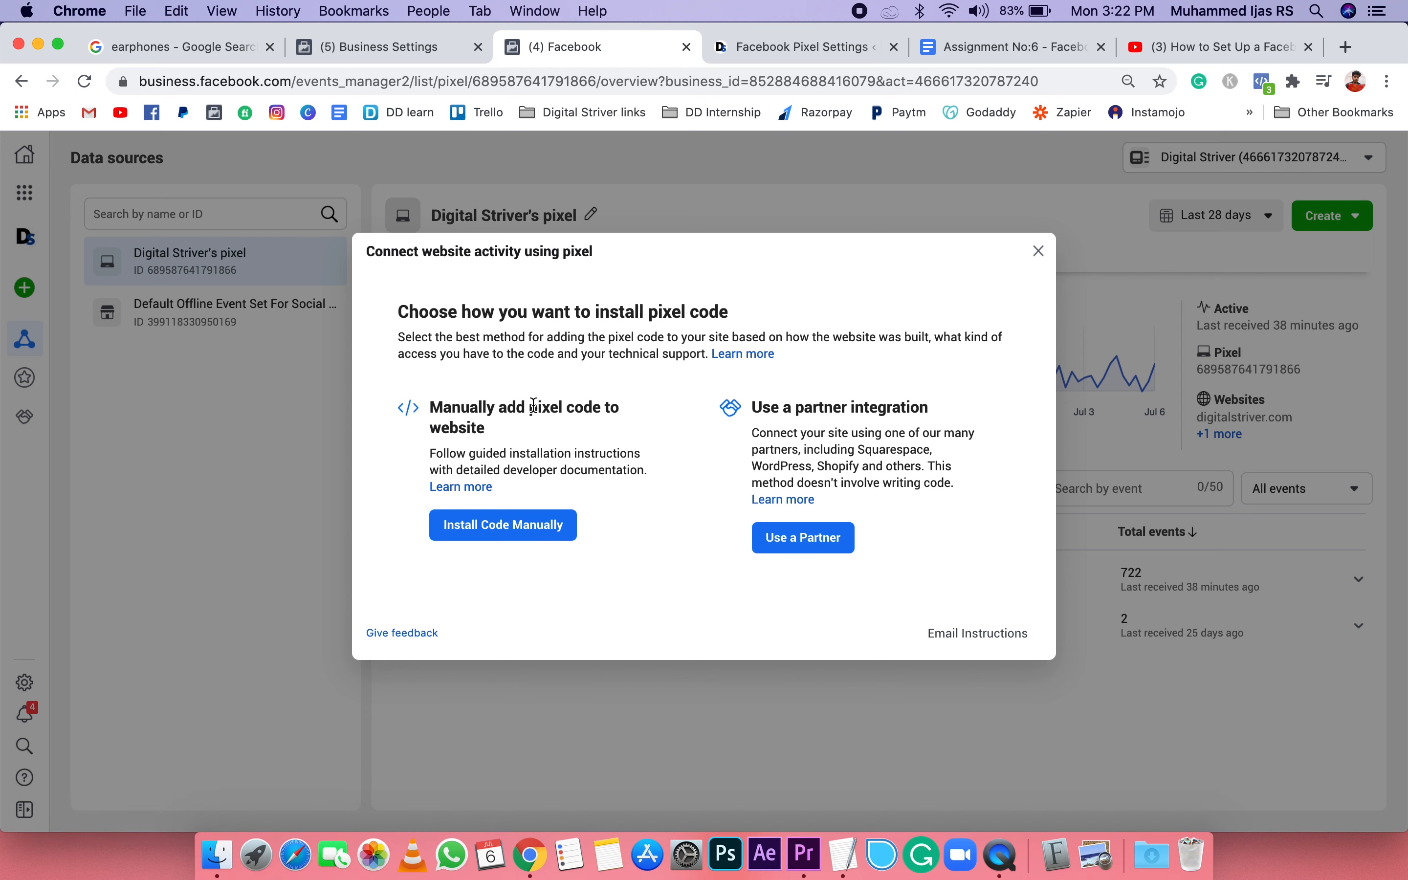
left_click_drag(530, 407, 616, 403)
left_click(650, 427)
left_click(822, 537)
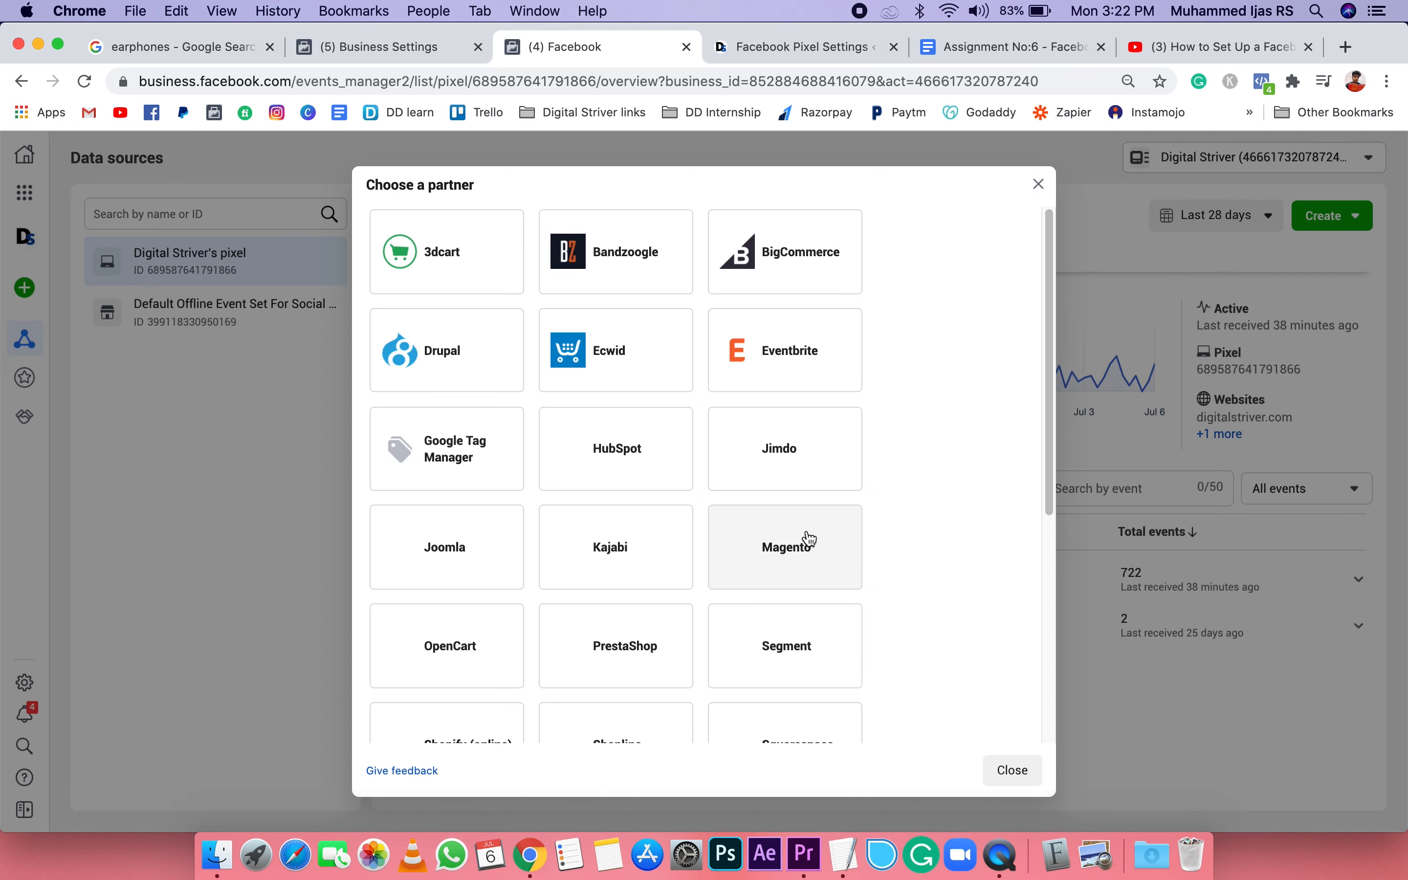
scroll(889, 520, "down", 2)
scroll(886, 515, "down", 10)
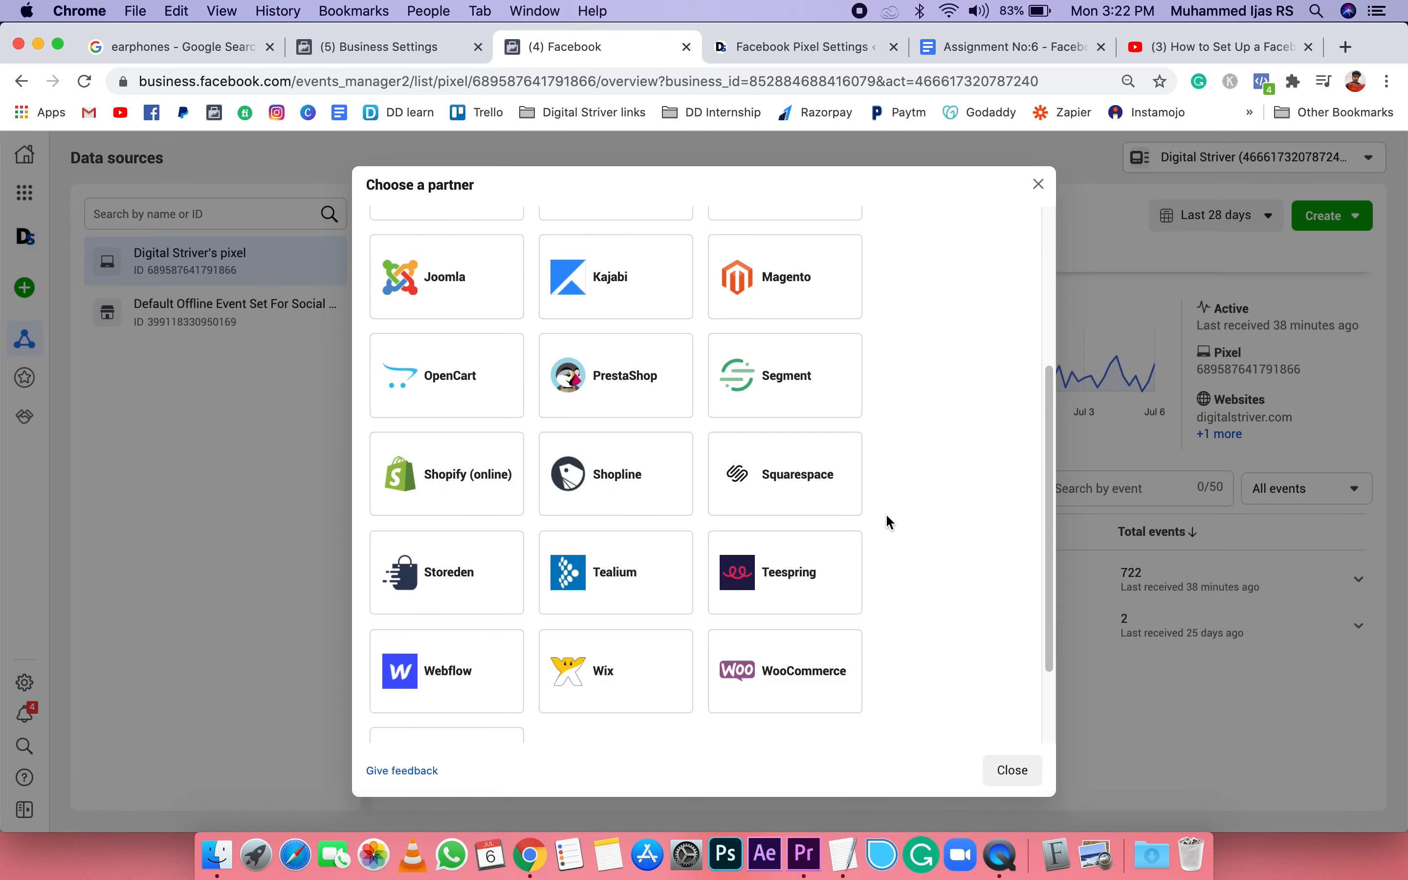
left_click(451, 685)
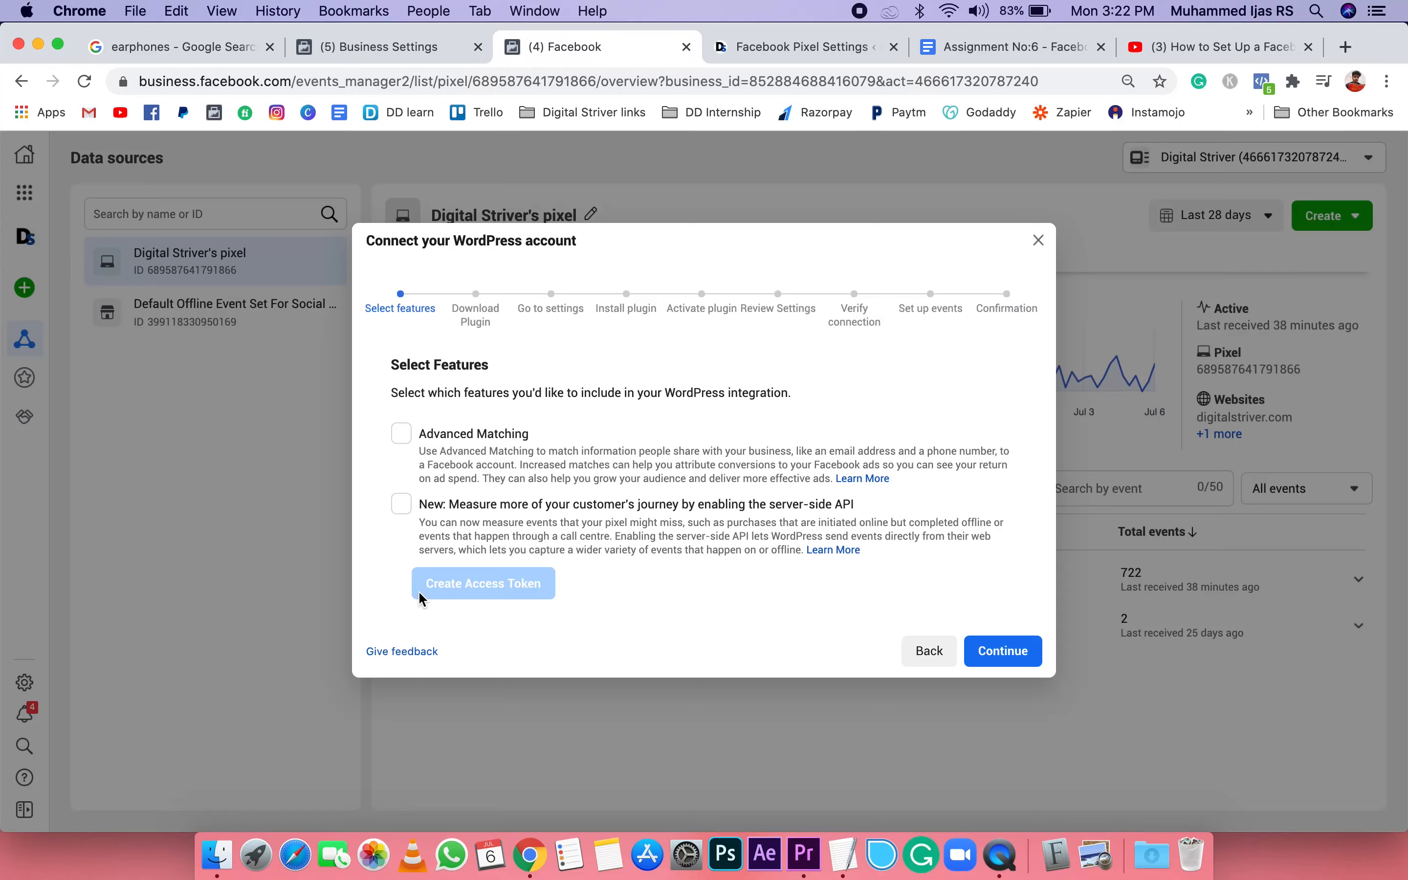
Step: Enable Advanced Matching for the WordPress integration and download the Facebook pixel extension
left_click(401, 434)
left_click(1000, 649)
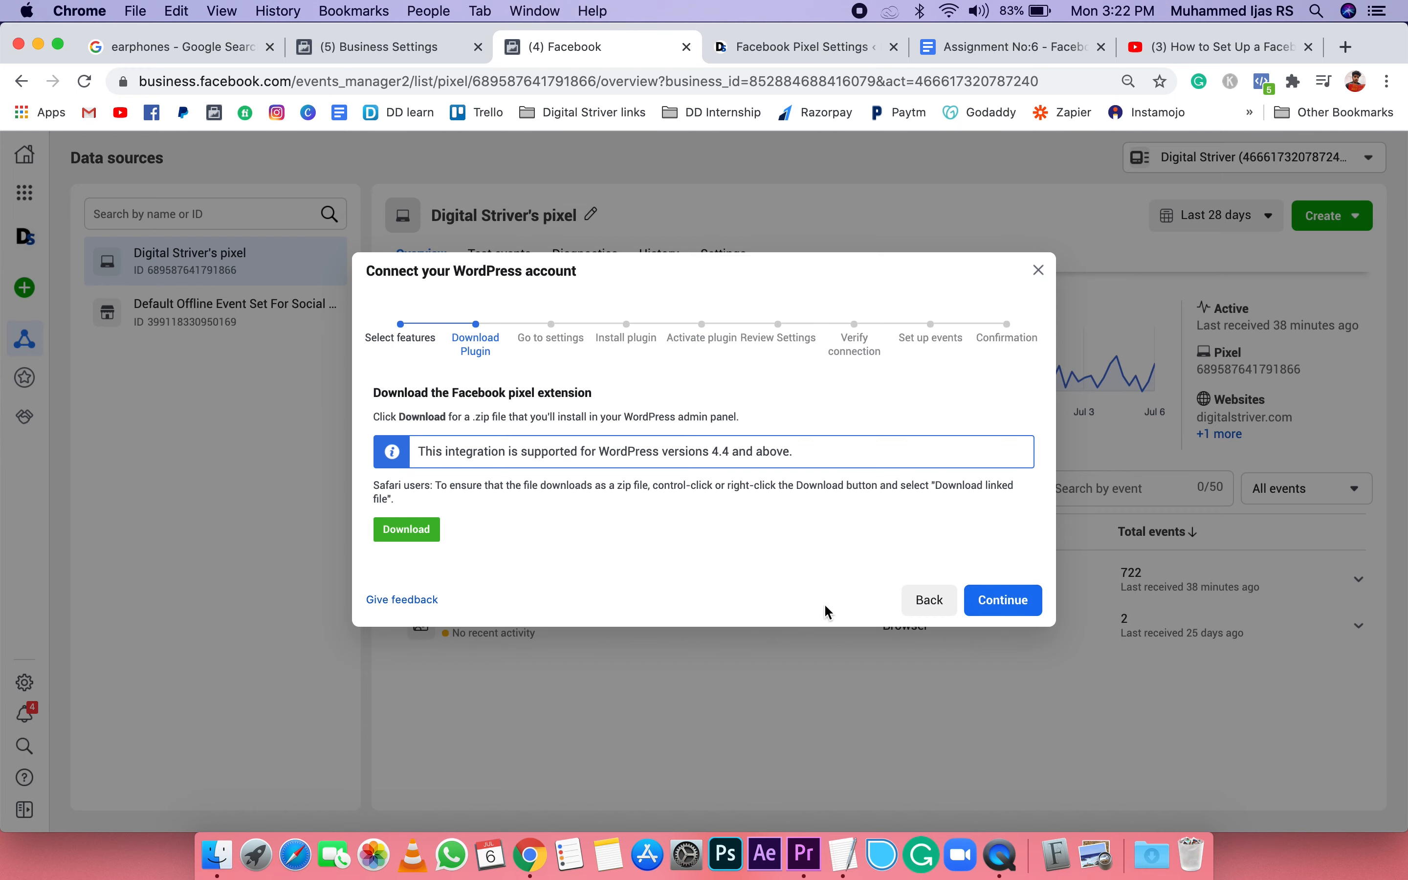
left_click(407, 529)
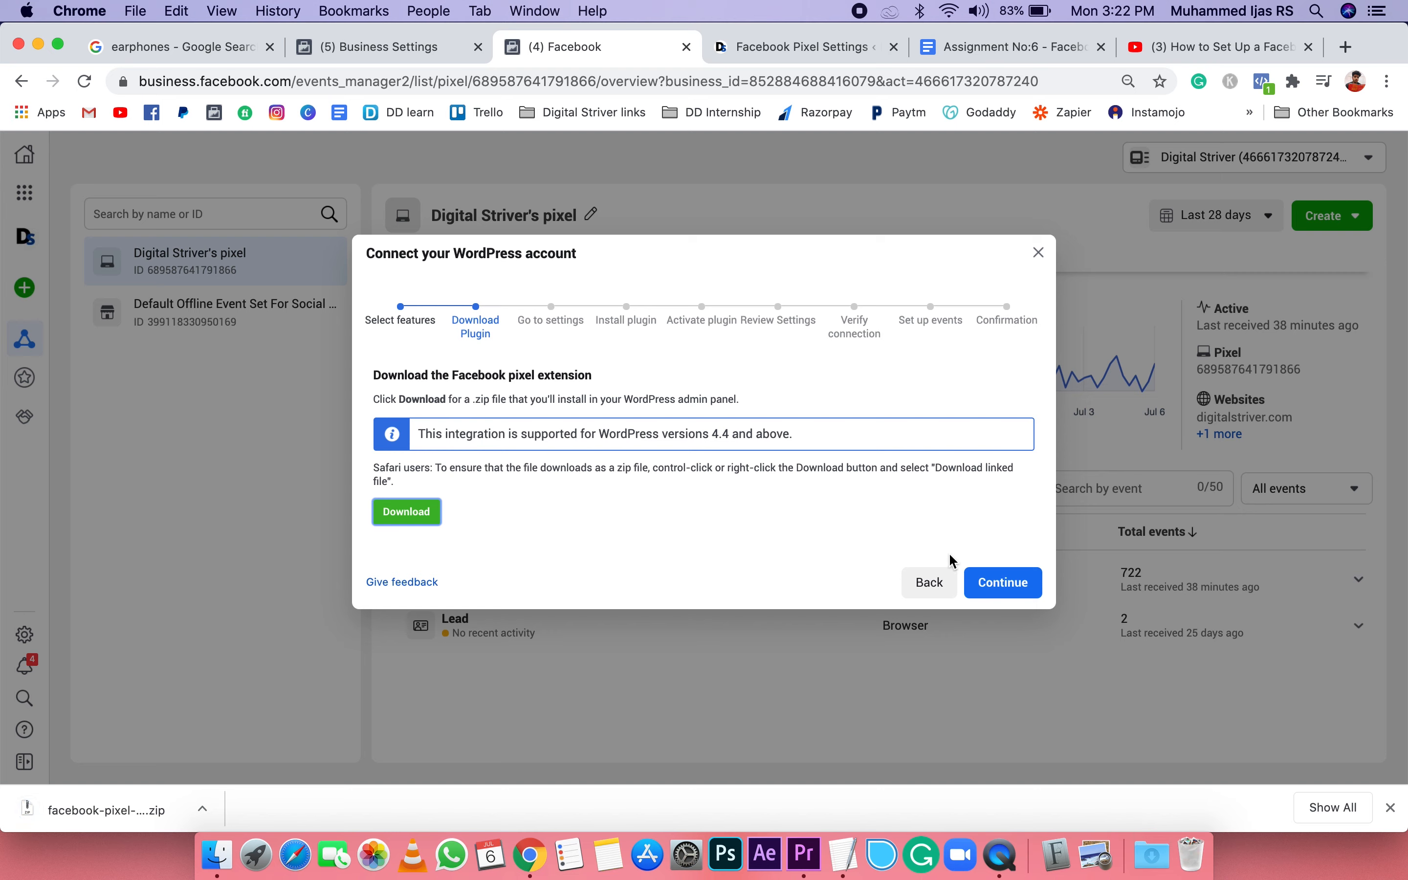
Step: Examine the WordPress connection guide's instructions for going to the plugin settings and installing the plugin, and dismiss the browser's download notice
left_click(1000, 577)
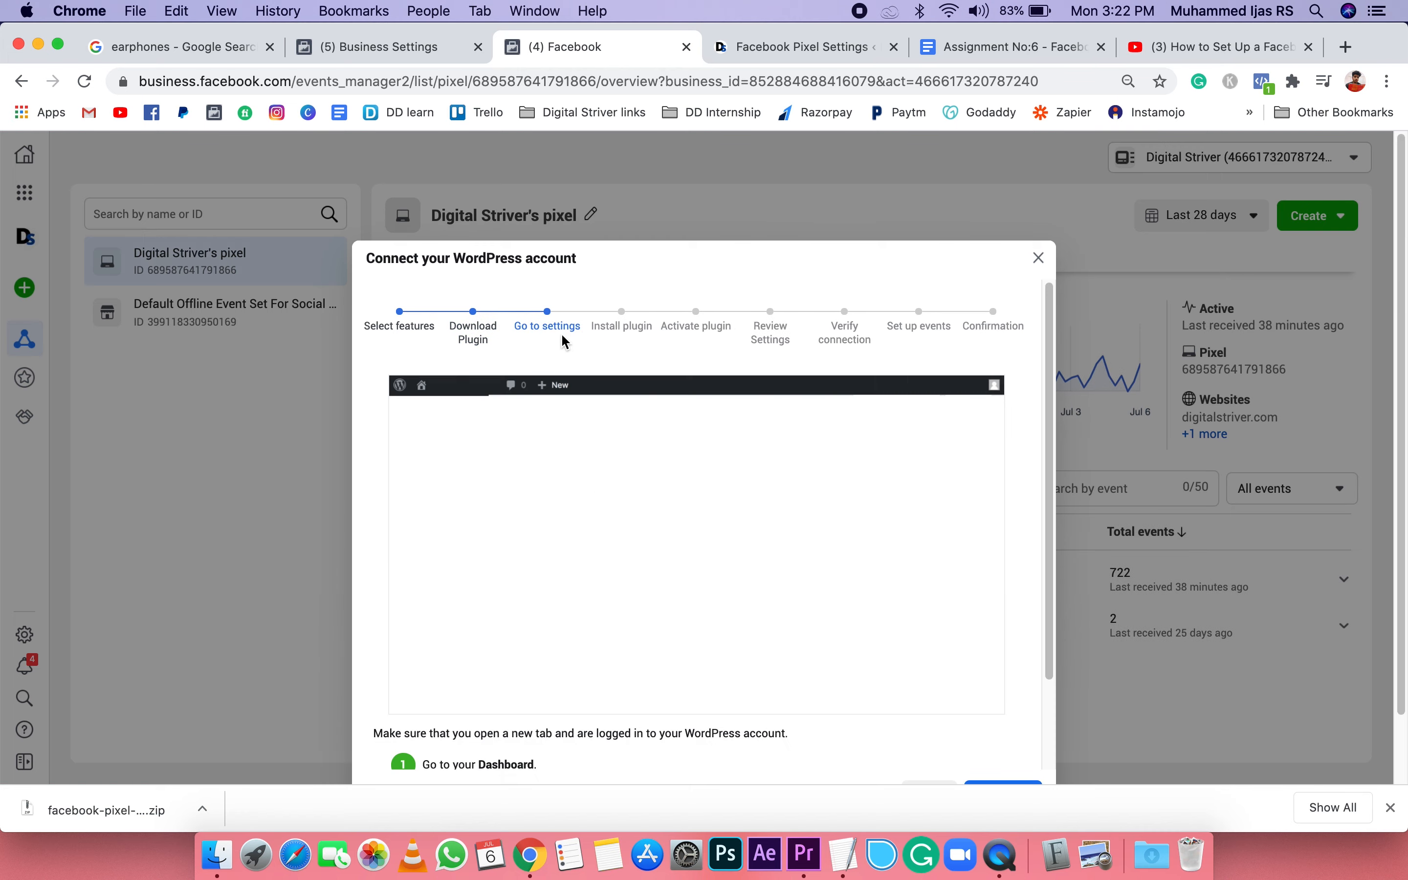
scroll(743, 474, "down", 2)
scroll(744, 474, "up", 3)
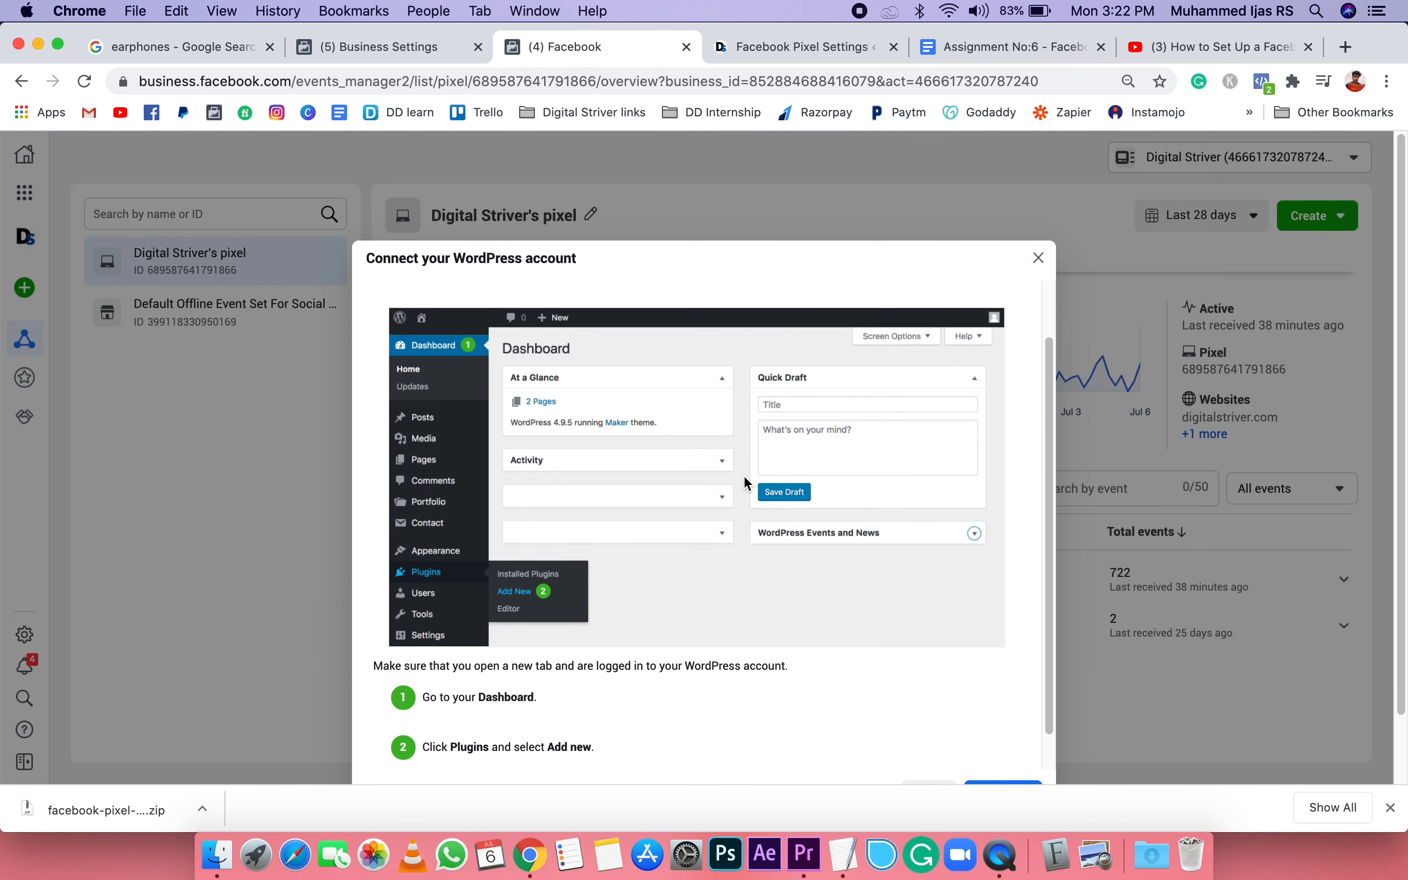
left_click(1391, 807)
scroll(487, 638, "down", 1)
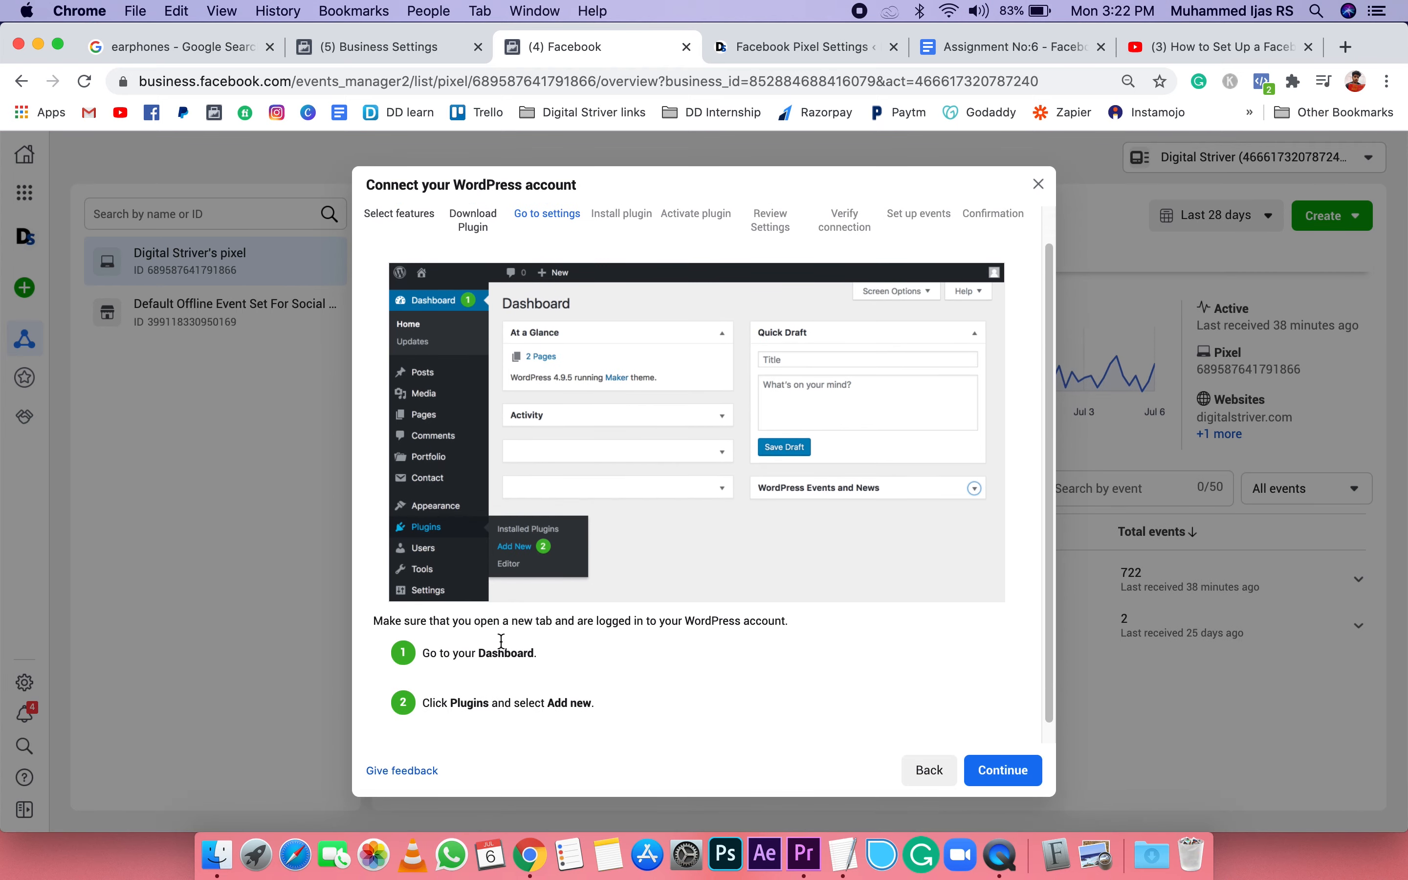
left_click(1001, 769)
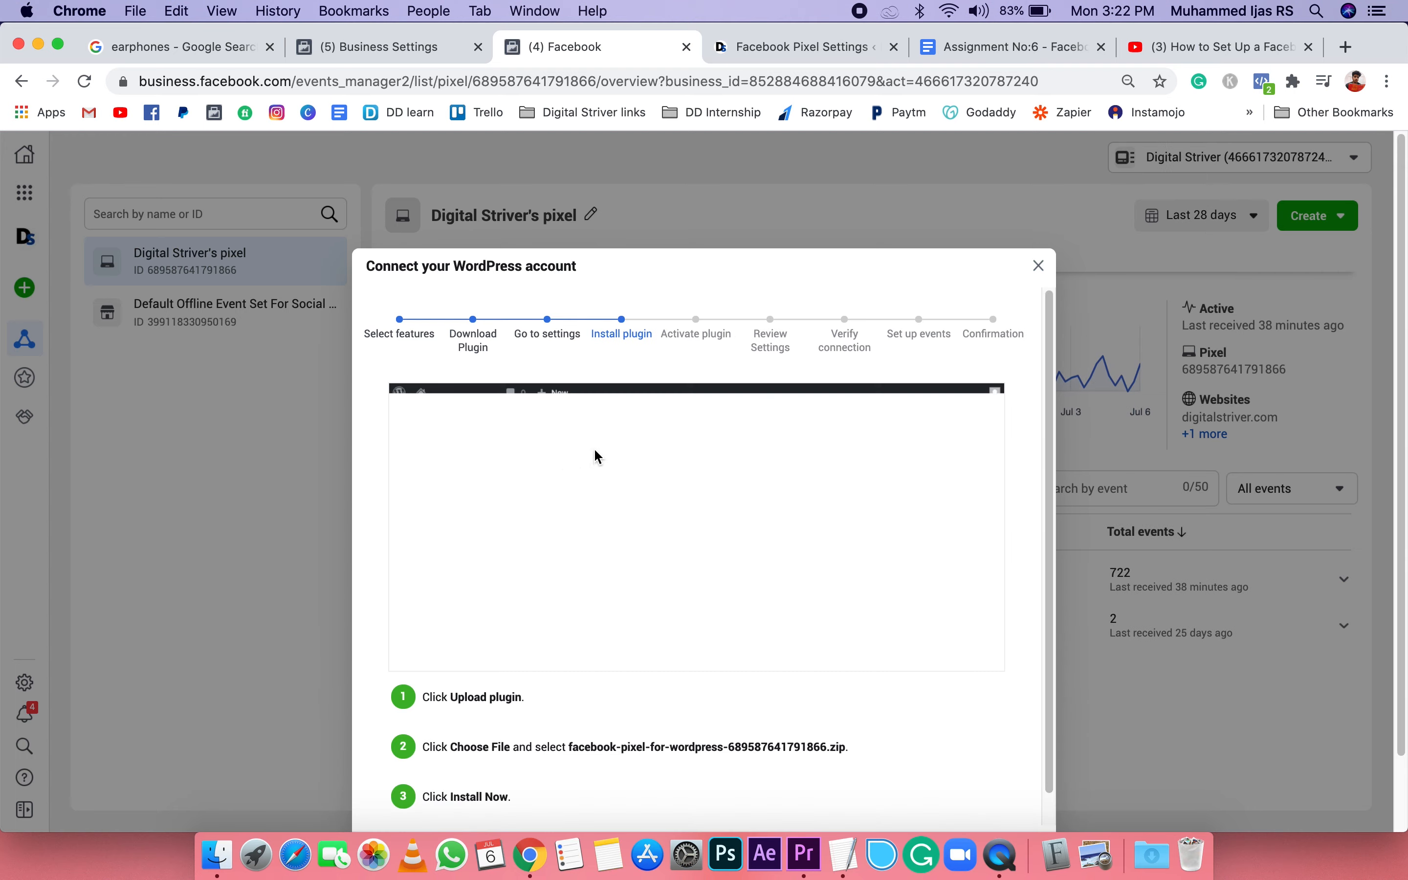
scroll(713, 523, "down", 1)
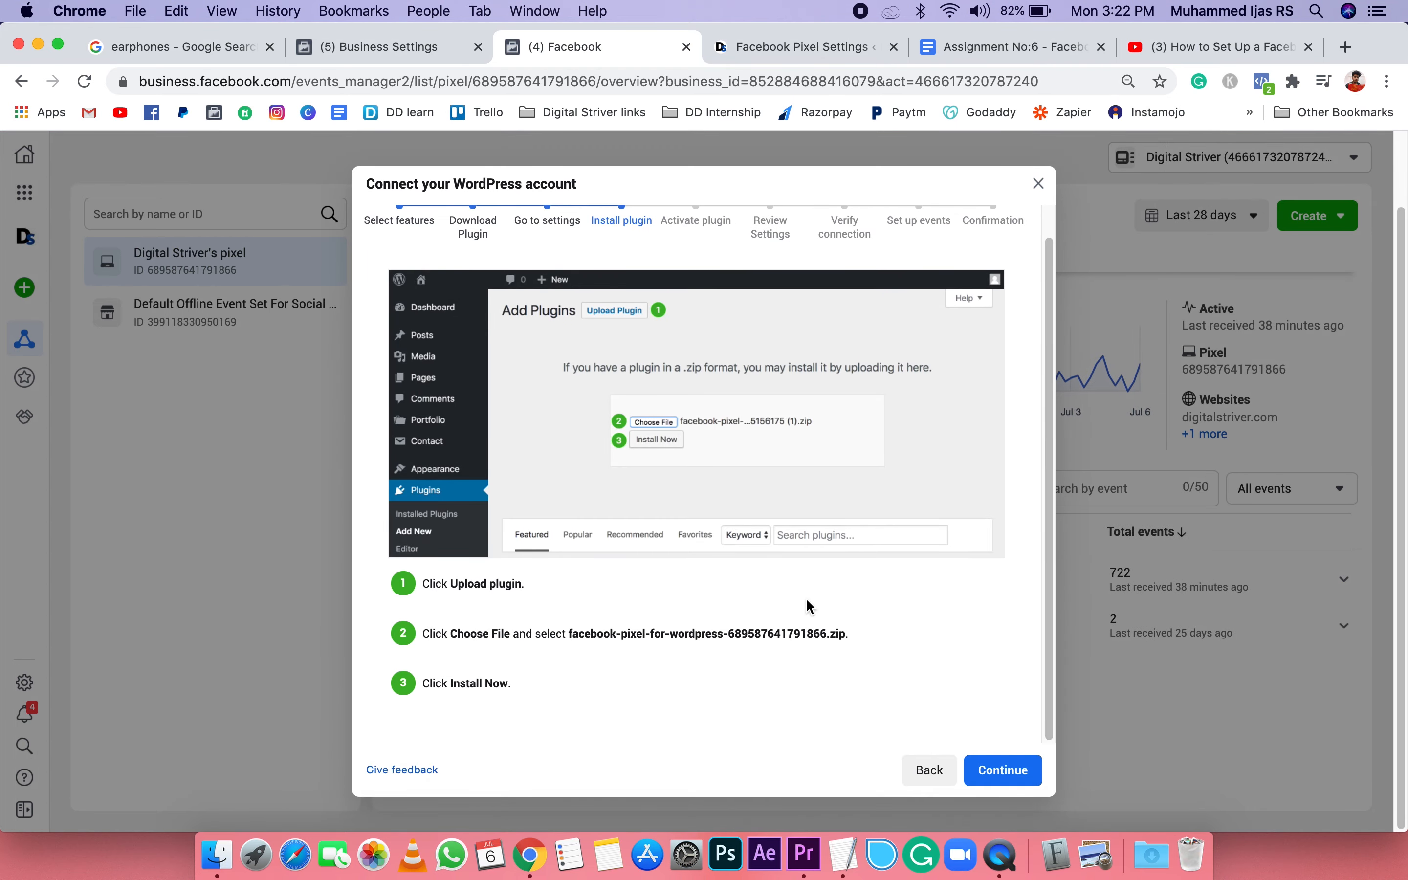
Step: Switch to the Digital Striver WordPress dashboard and open the page for adding a new plugin
left_click(803, 55)
mouse_move(111, 189)
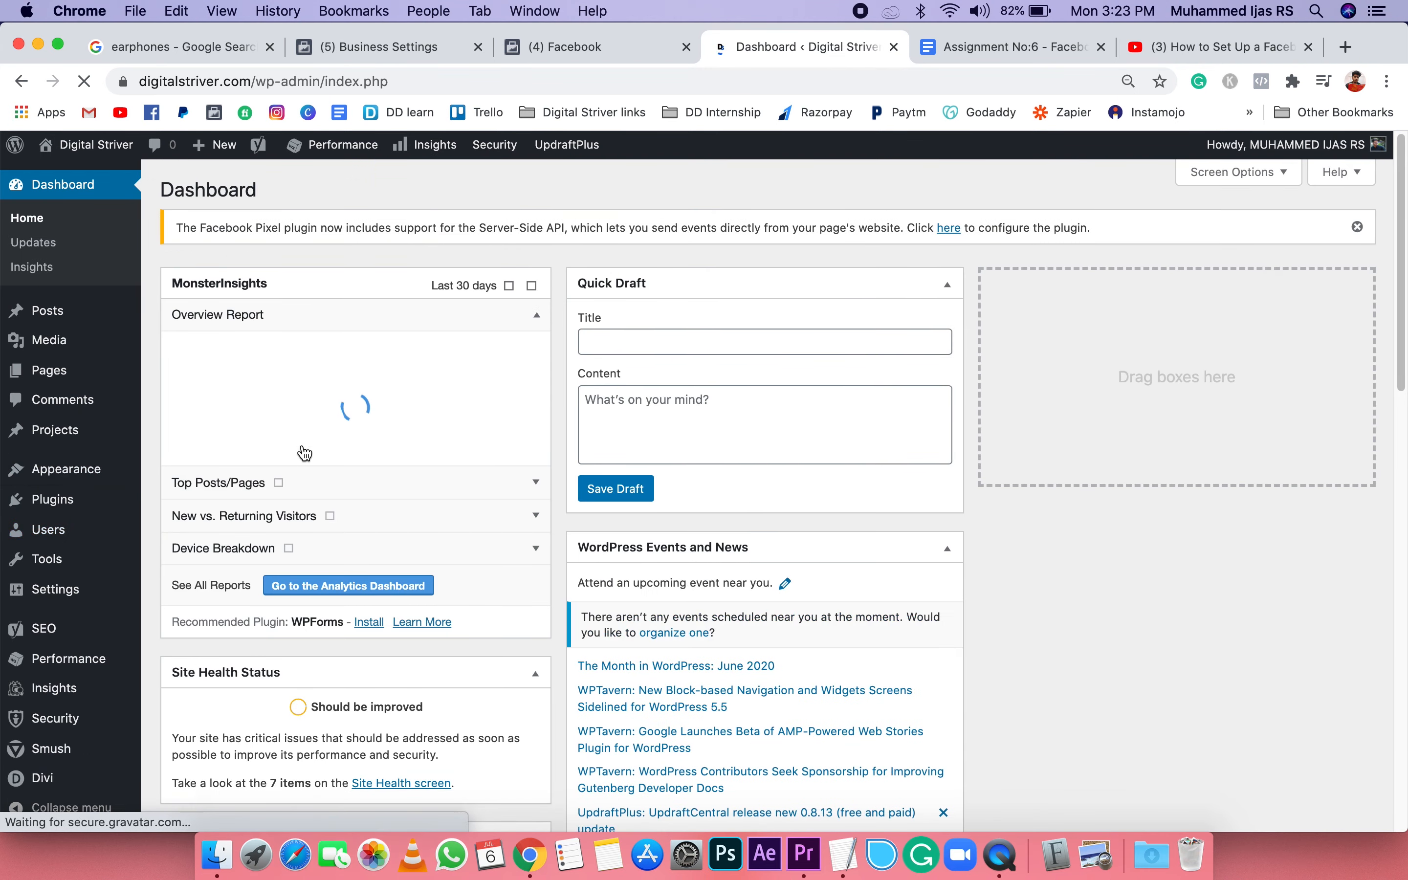
left_click(36, 510)
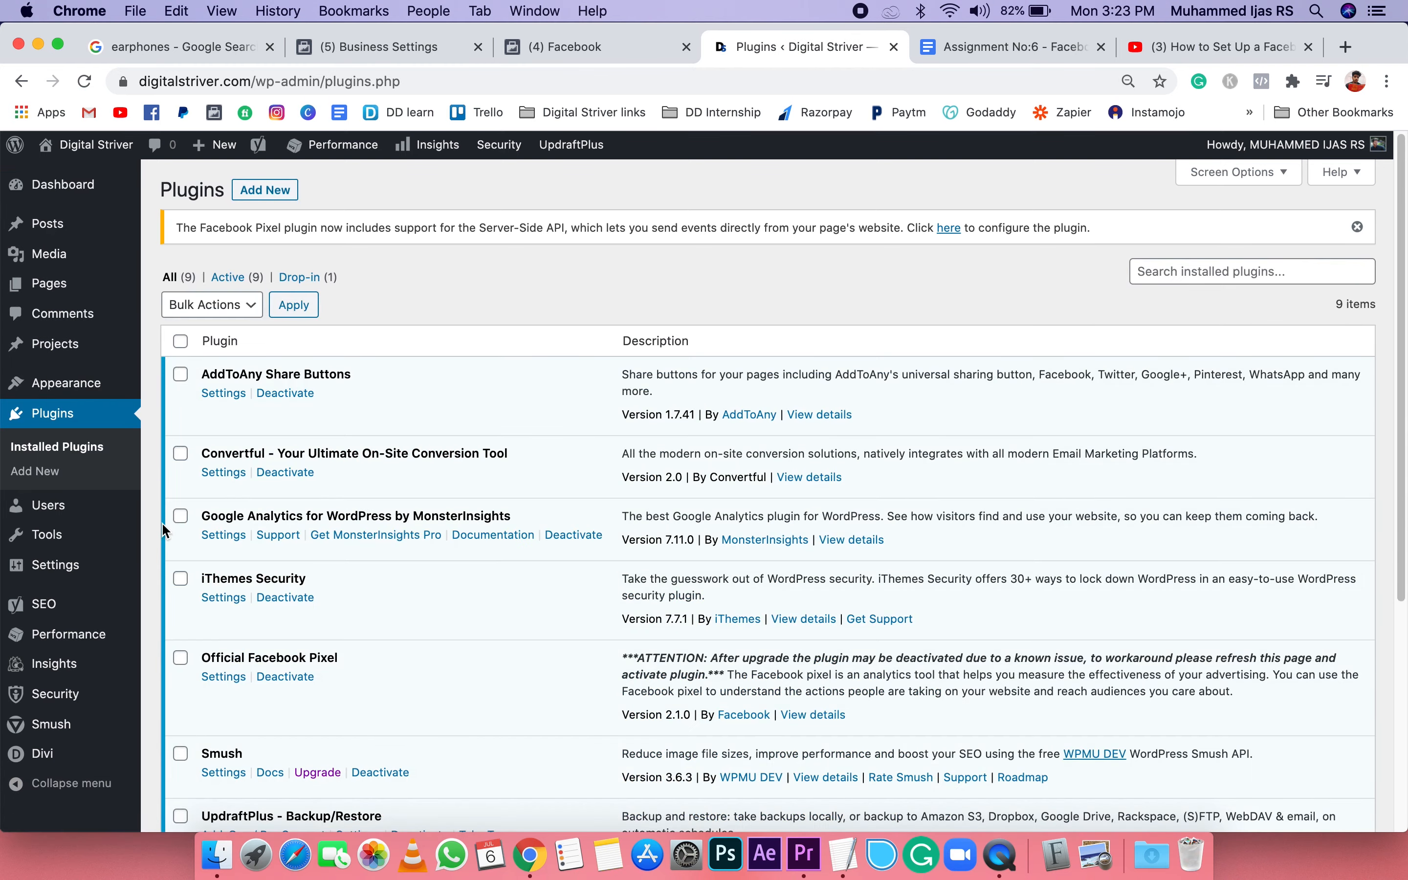
left_click(284, 198)
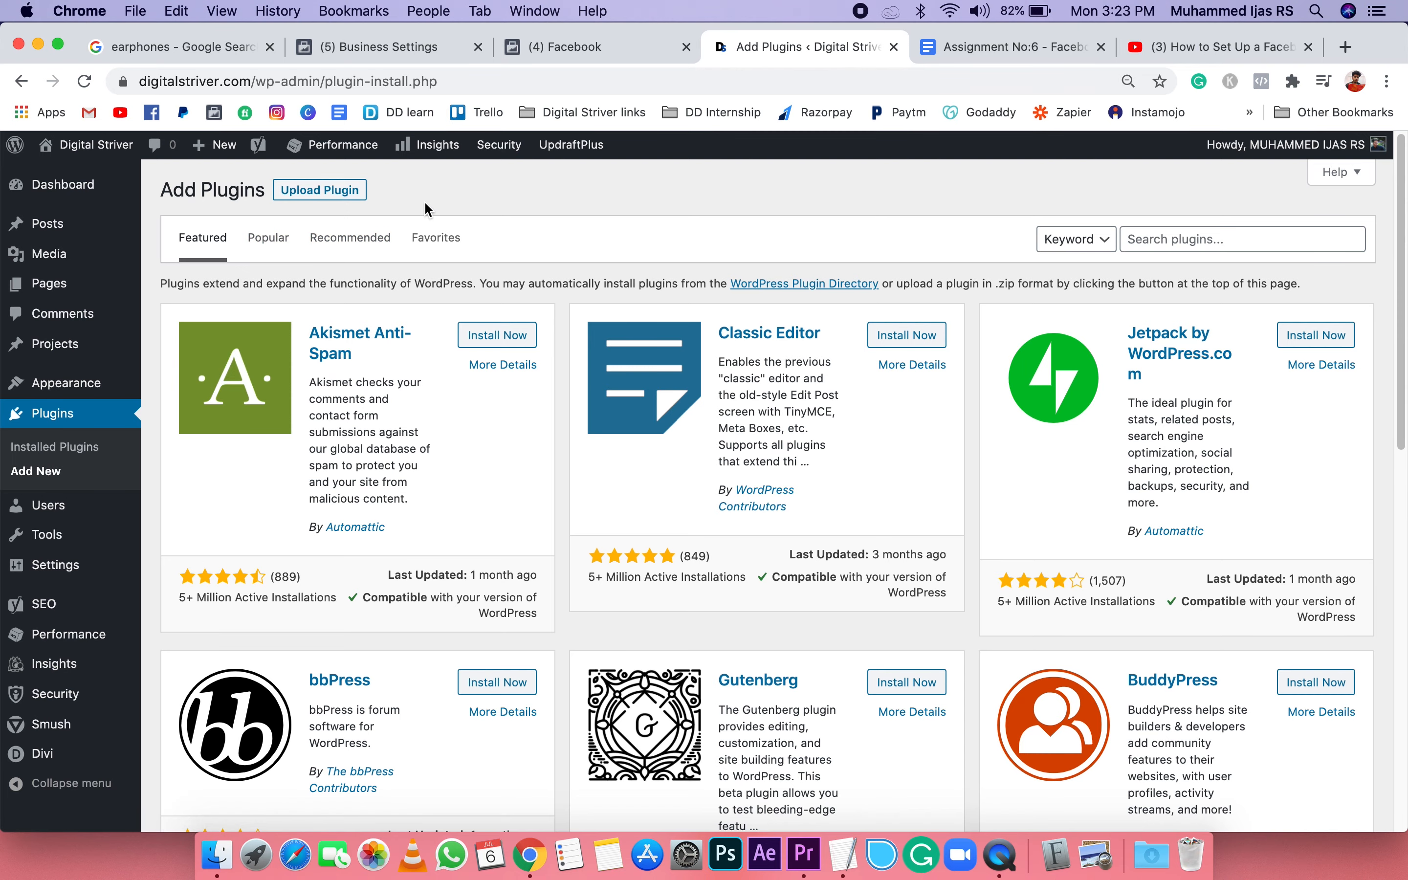
Step: Choose the downloaded Facebook pixel zip file marked (1) in the WordPress plugin upload form
left_click(305, 193)
left_click(655, 347)
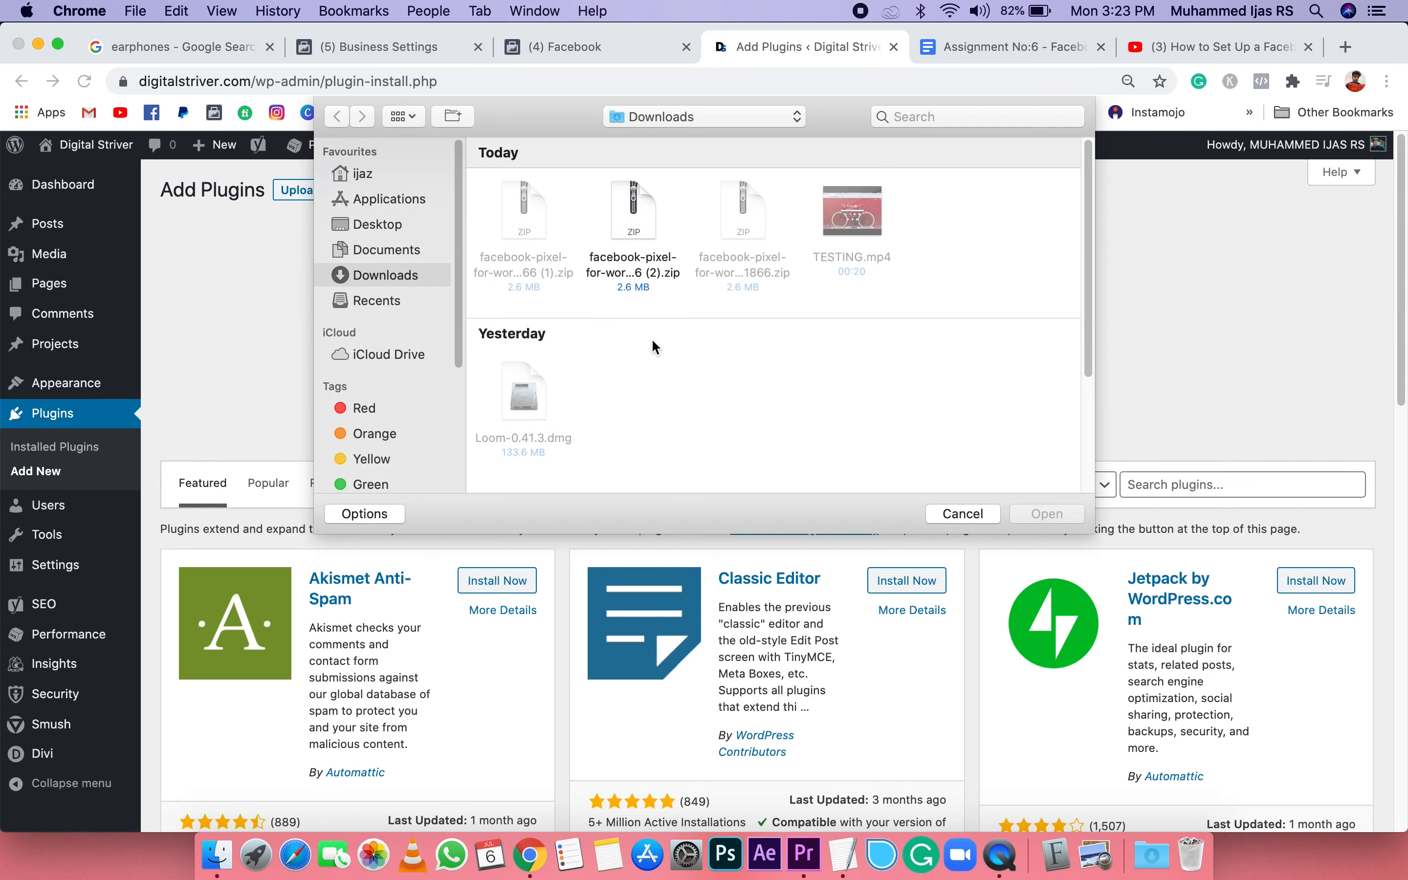
left_click(523, 226)
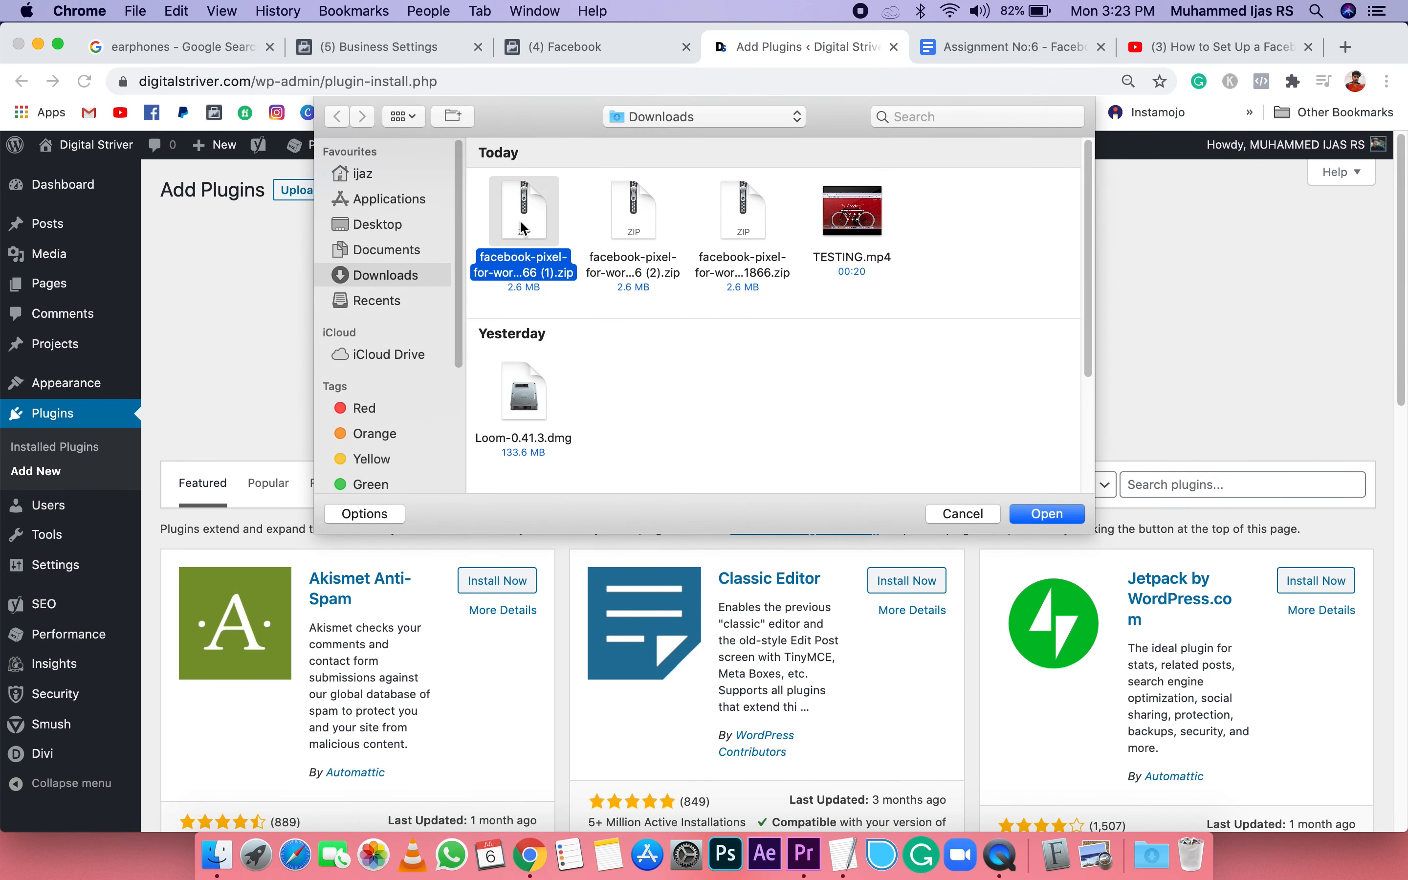
left_click(1047, 513)
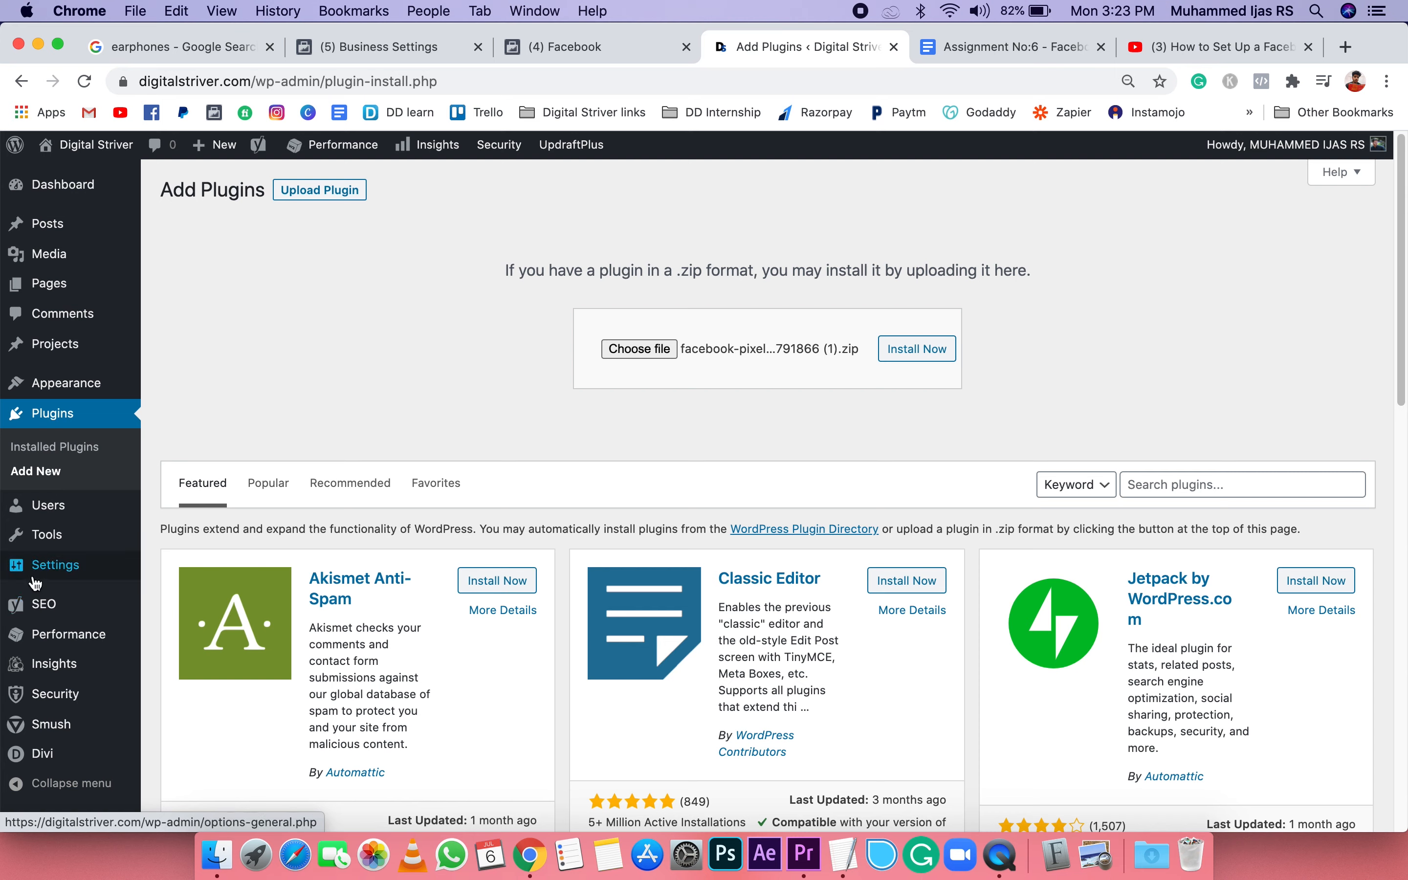
Step: Open the Facebook Pixel options in the WordPress site's settings
mouse_move(56, 566)
left_click(183, 756)
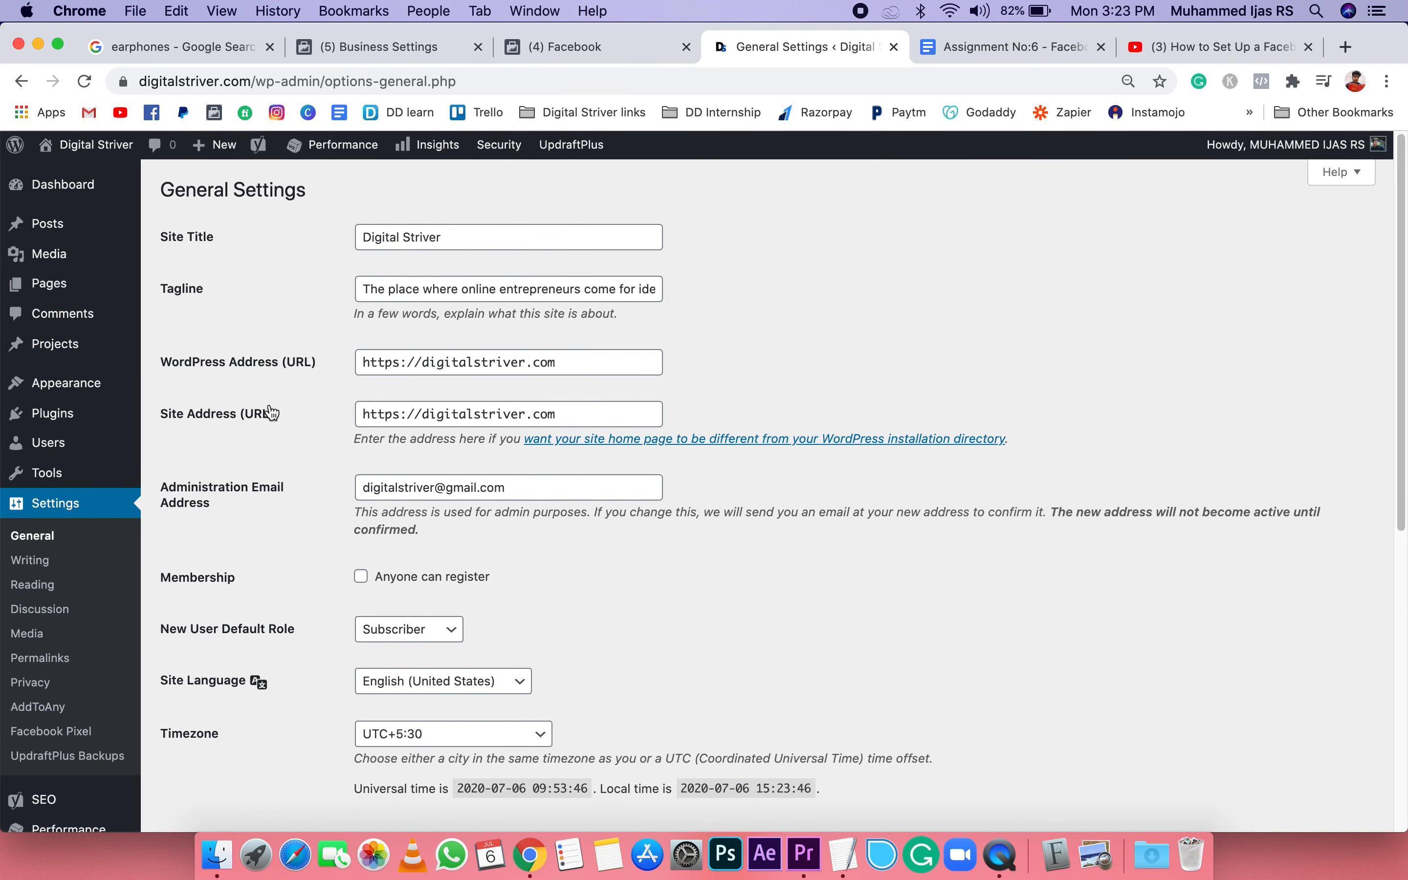
left_click(33, 727)
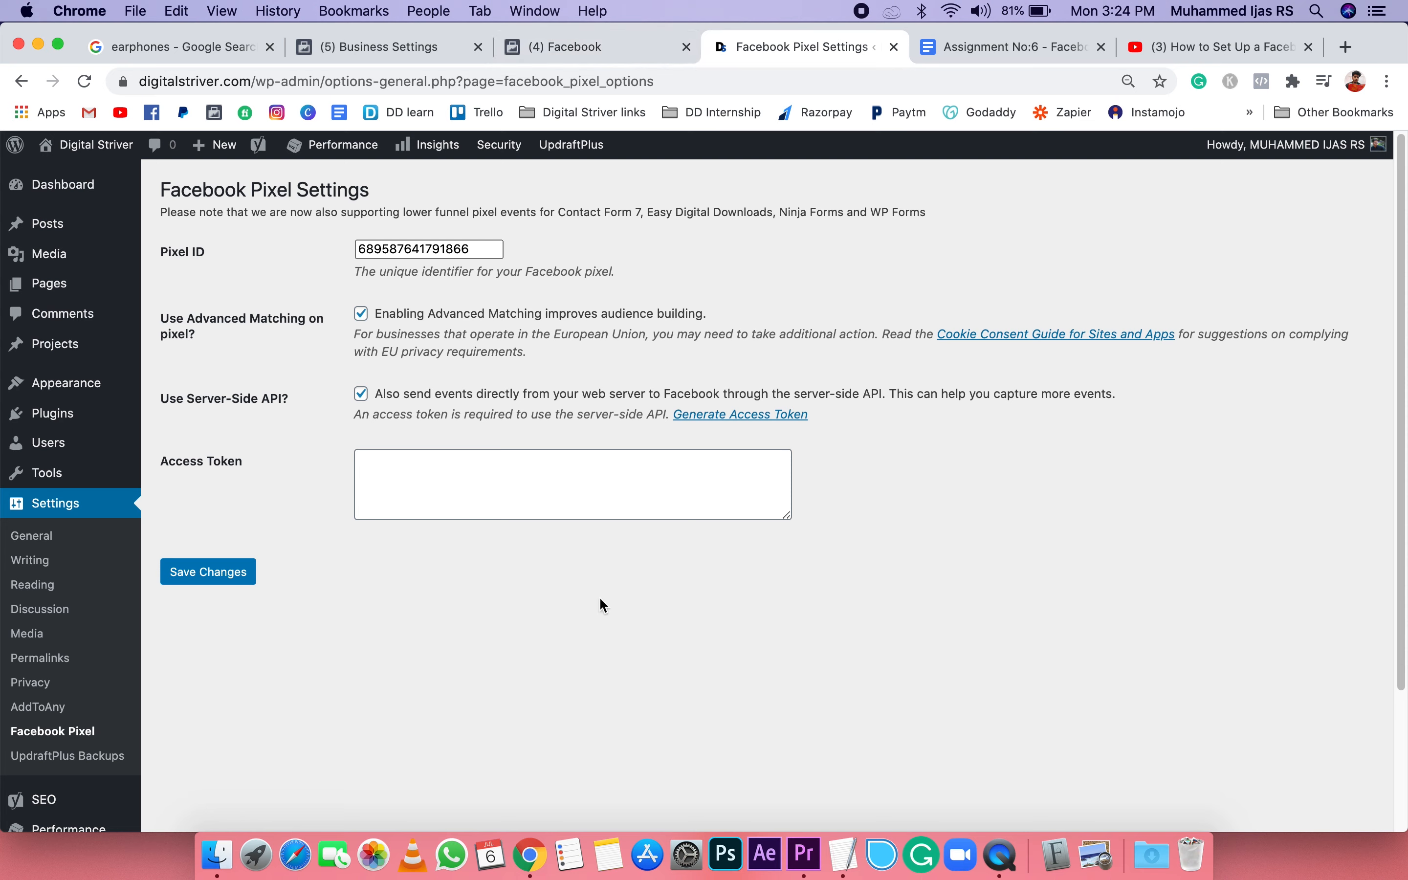
Step: Return to the WordPress connection guide in Events Manager, advance it to the Review Settings stage, and view its instructions
left_click(567, 51)
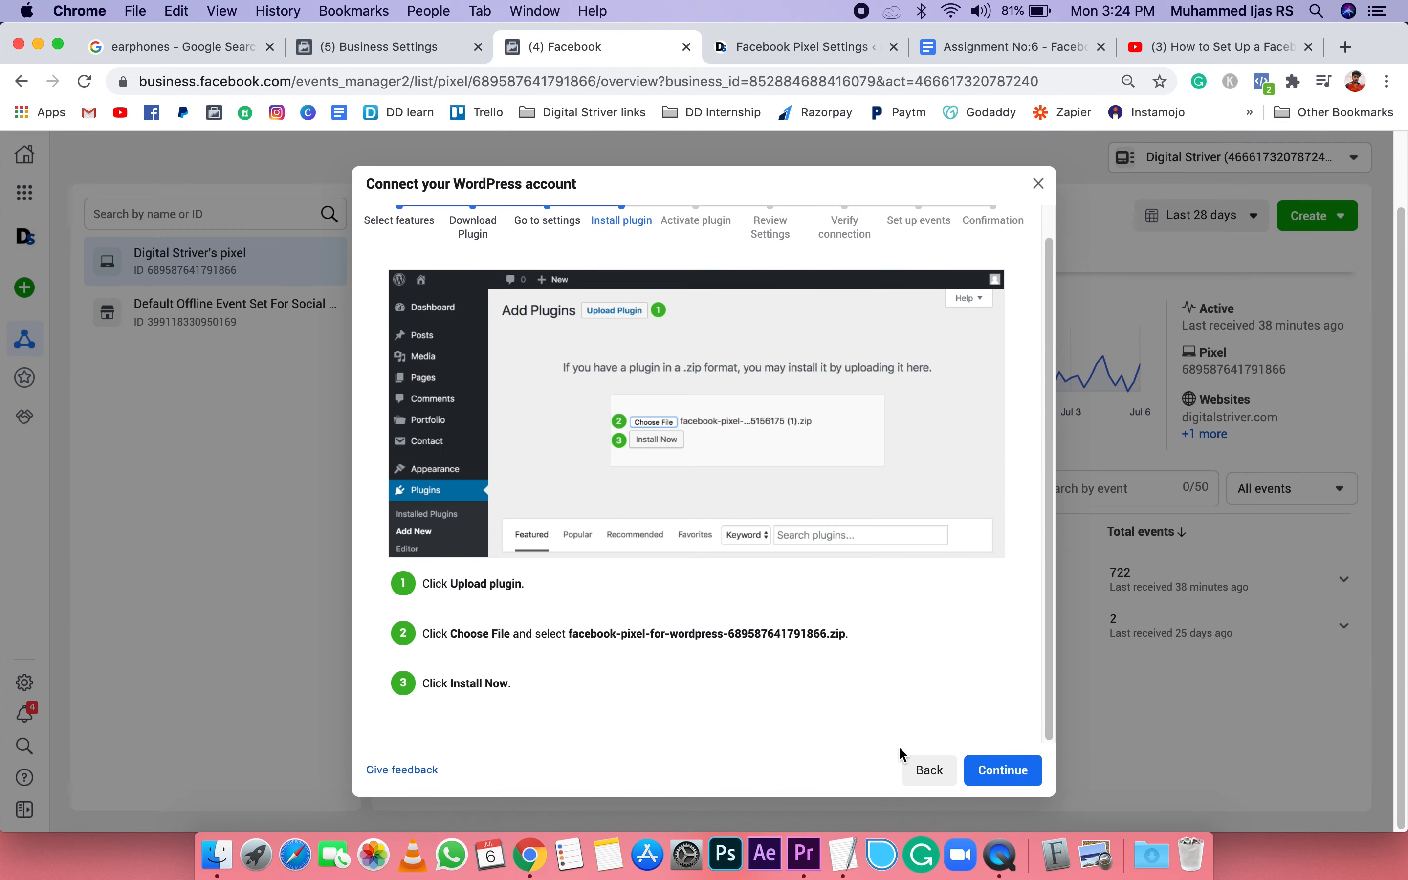
left_click(995, 769)
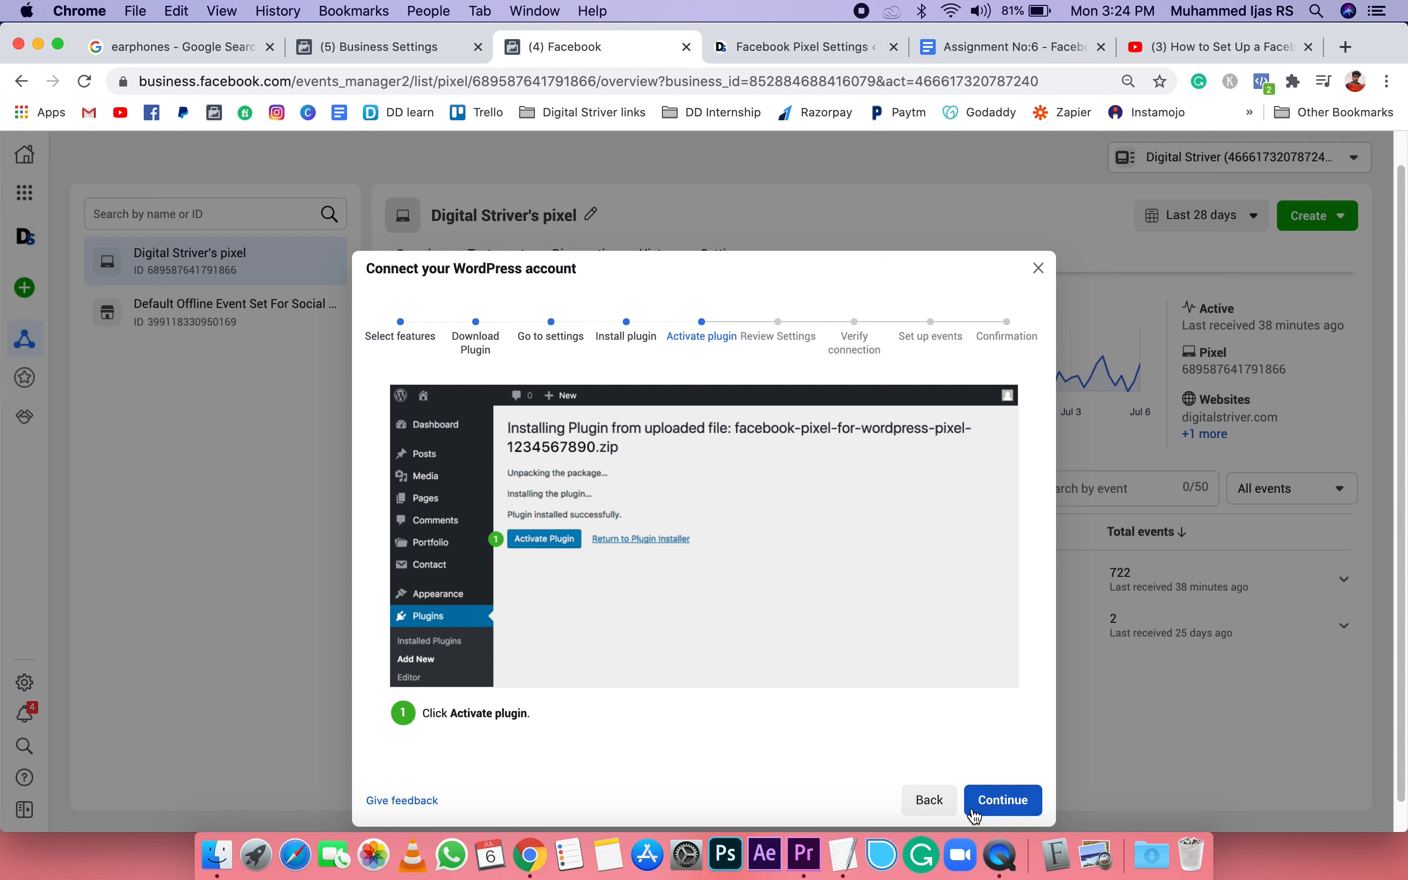
left_click(996, 810)
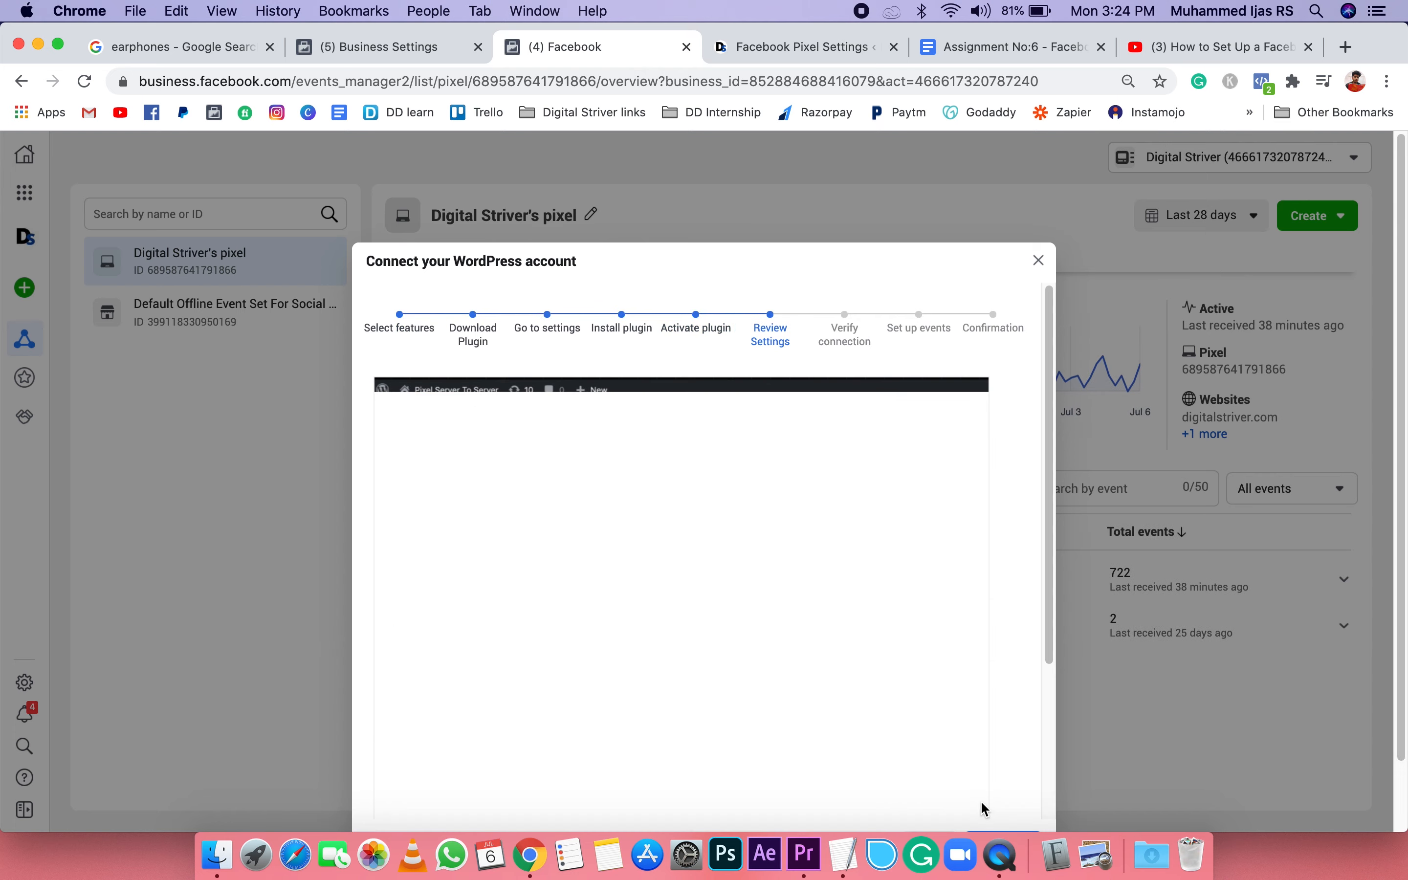
scroll(952, 785, "down", 2)
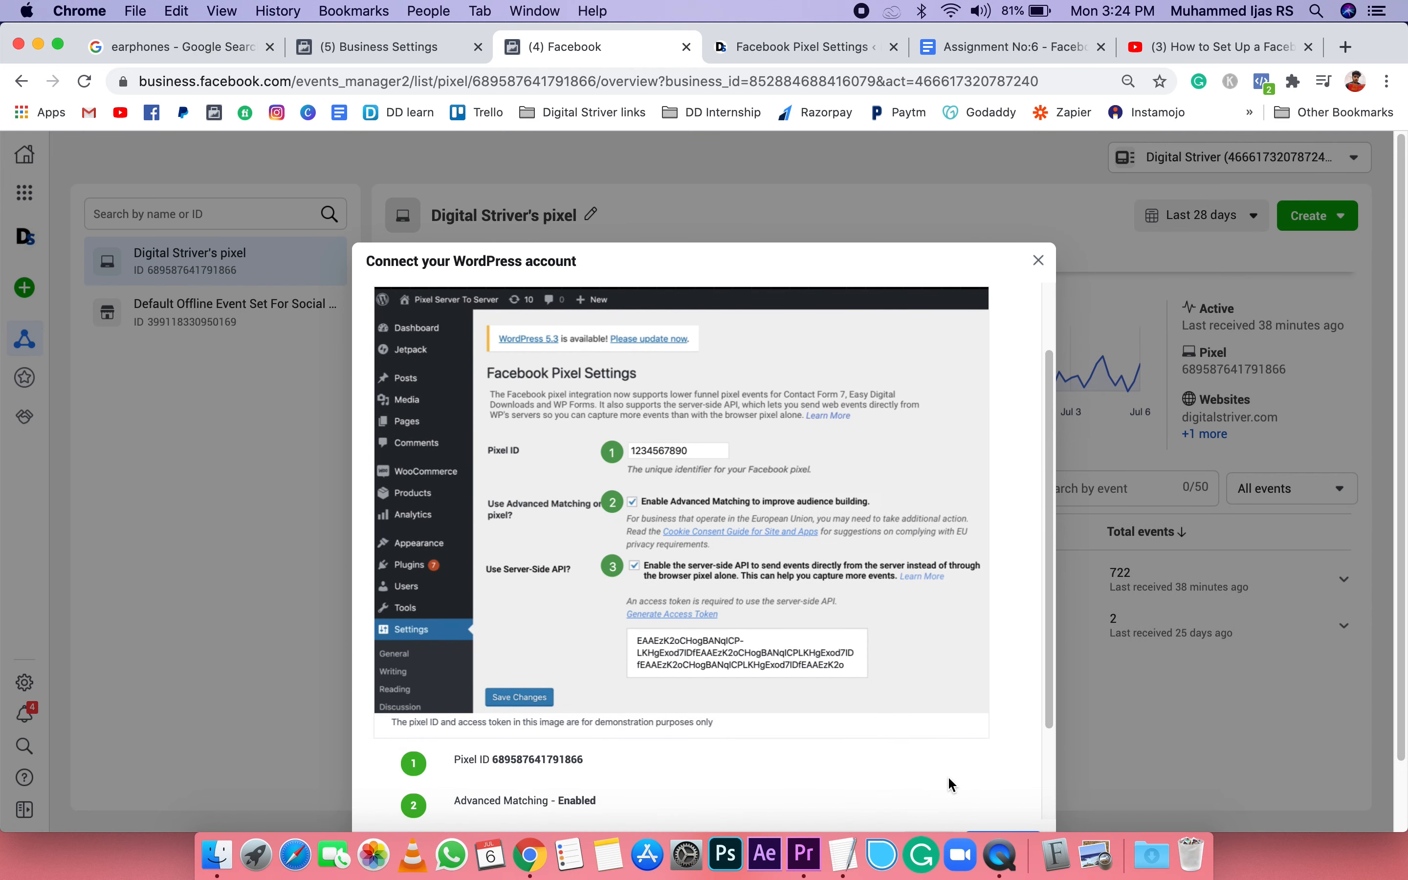
Step: Compare the pixel ID in the WordPress connection guide with the Facebook Pixel settings in WordPress, and save those settings
scroll(951, 785, "down", 1)
scroll(949, 779, "down", 2)
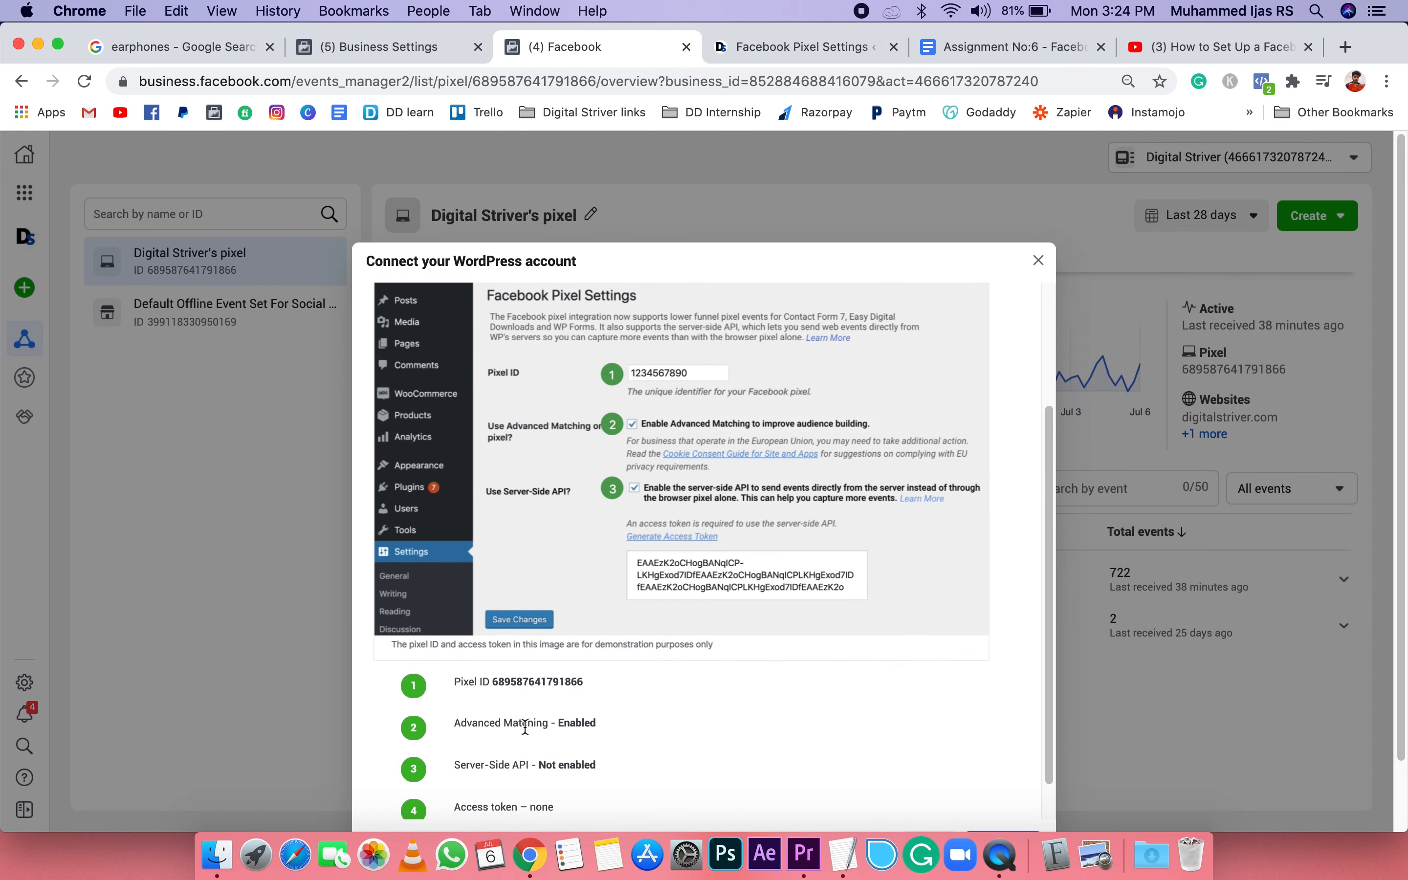
left_click_drag(494, 645, 587, 649)
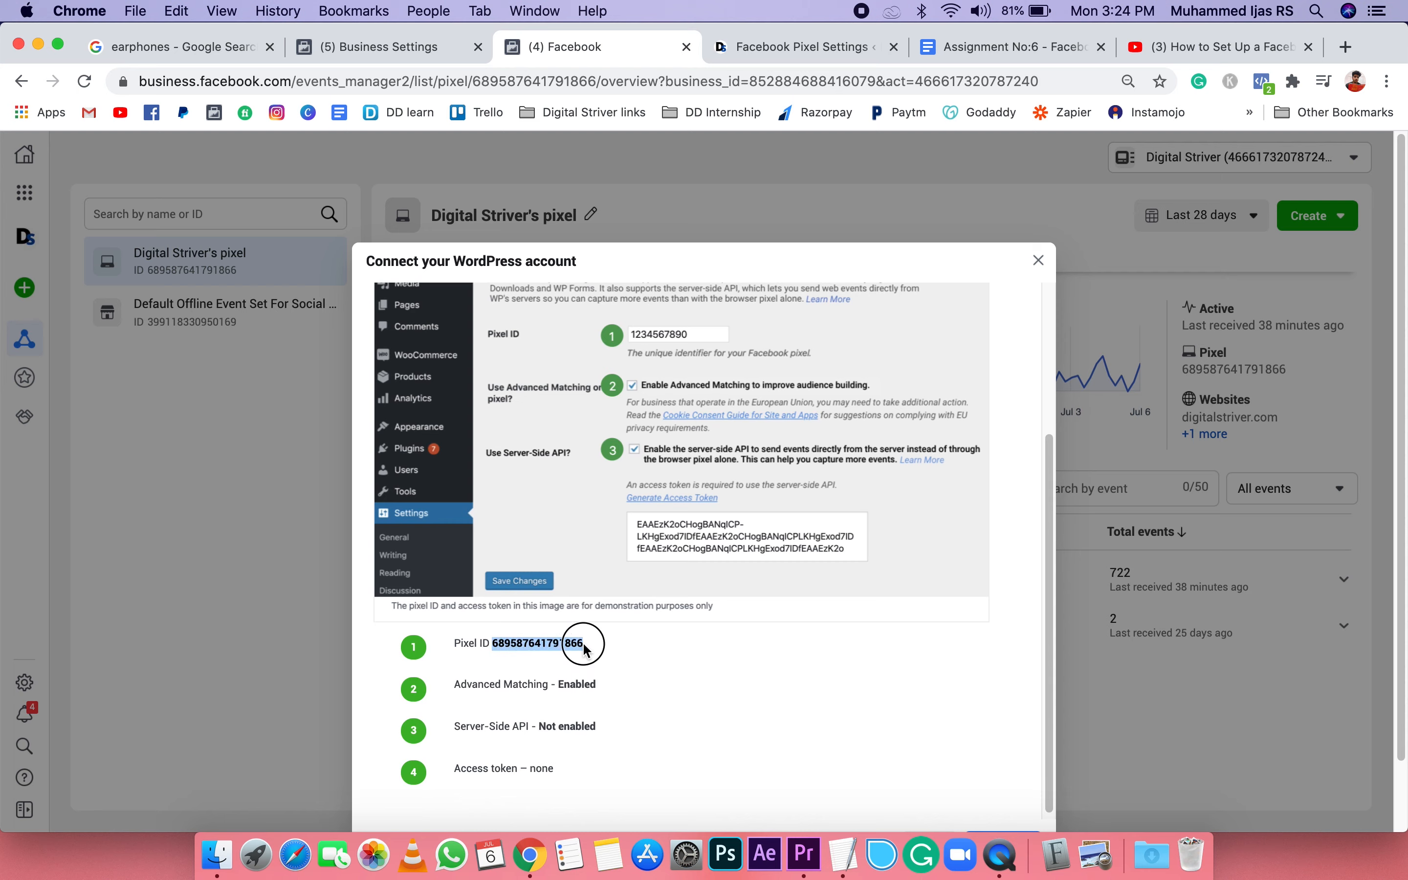
left_click(847, 49)
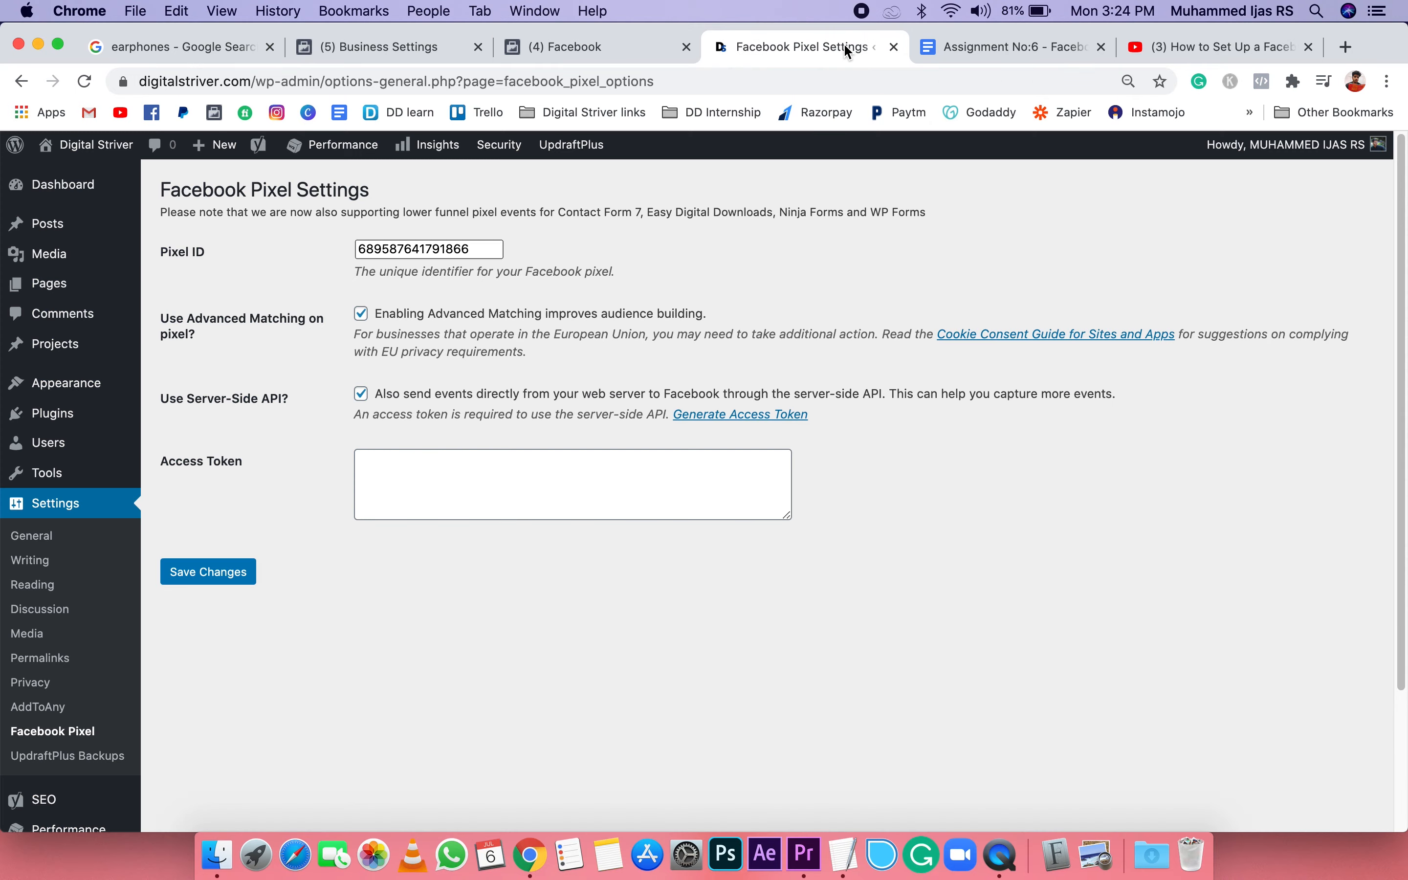
left_click(361, 248)
left_click_drag(361, 249, 470, 250)
left_click(605, 262)
left_click(385, 248)
left_click(524, 46)
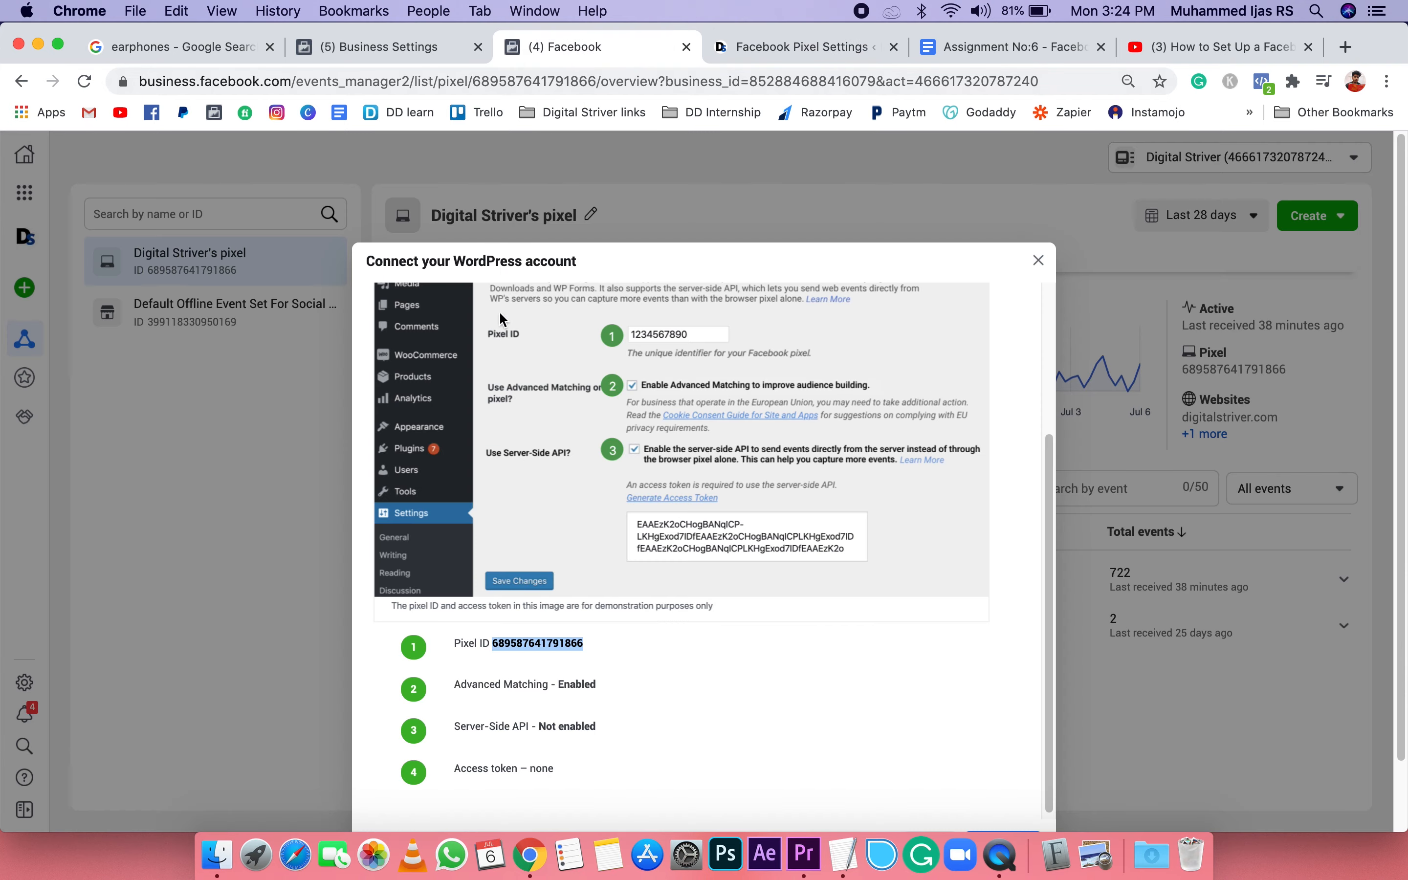
left_click(822, 55)
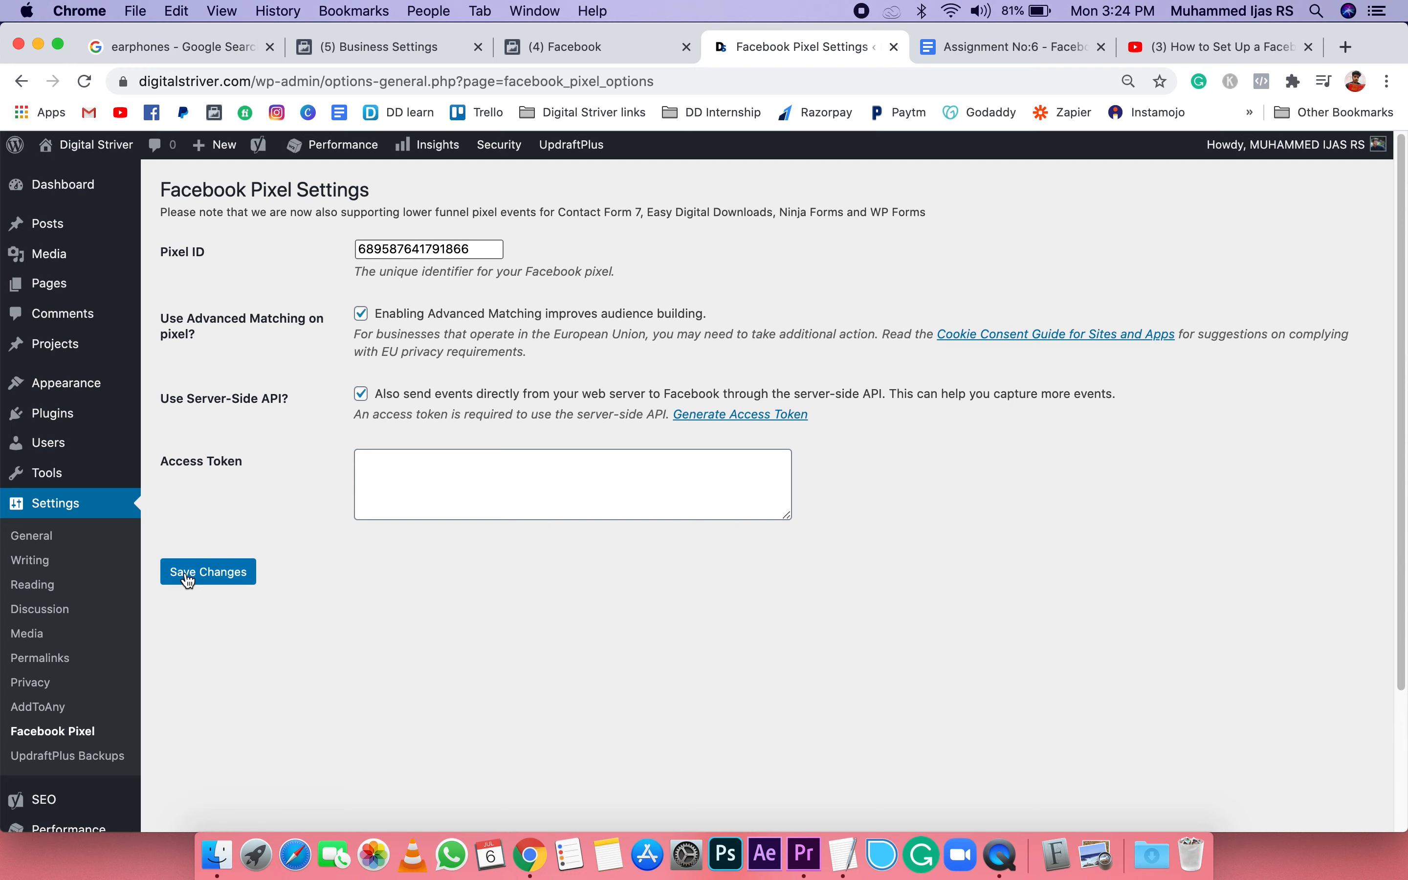
left_click(220, 581)
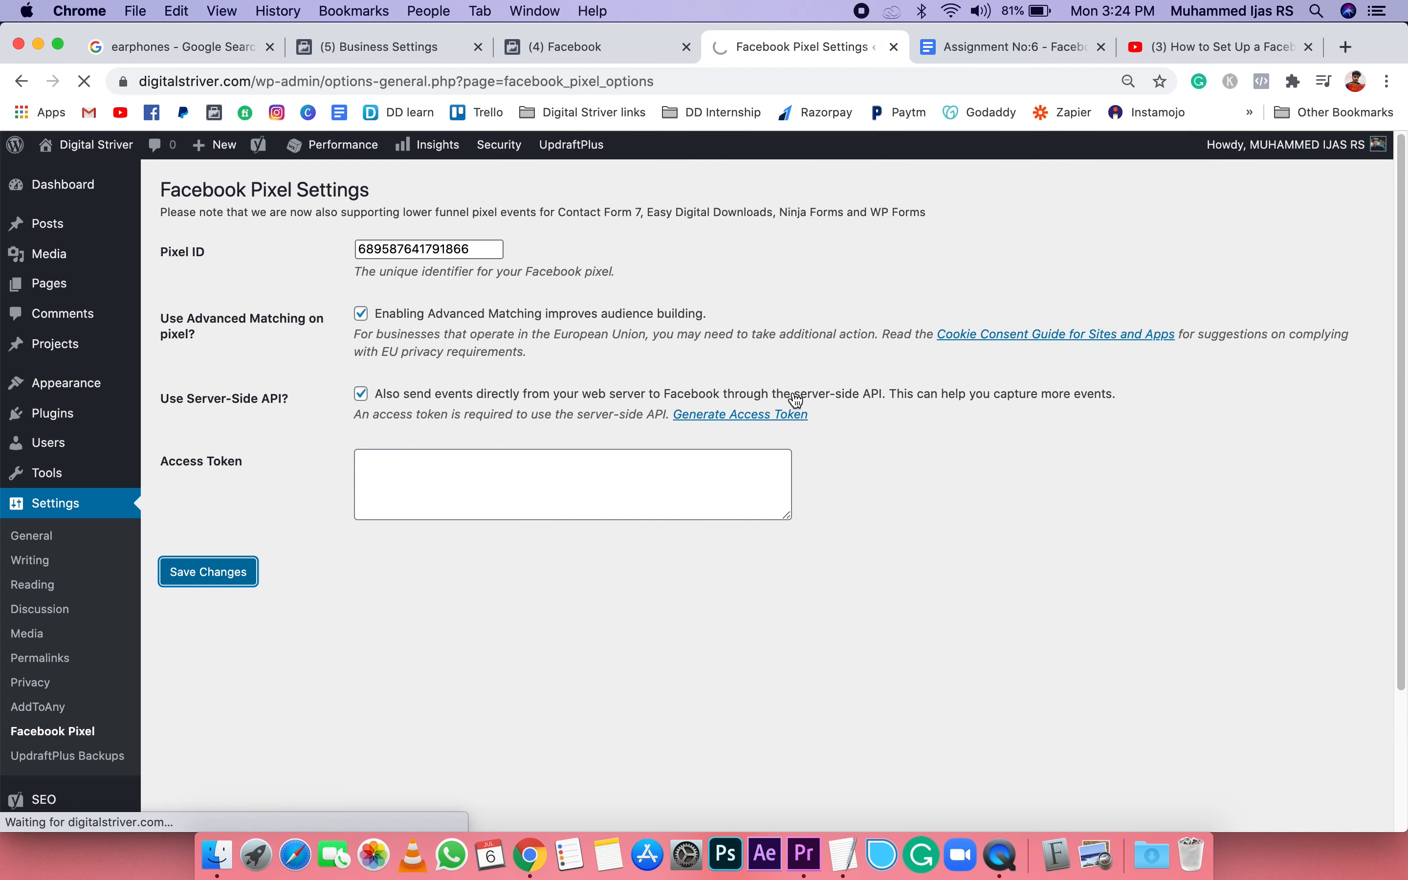
Step: Advance the WordPress connection guide in Events Manager through Verify connection and Set up events to Confirmation, without adding events, and close it
left_click(588, 49)
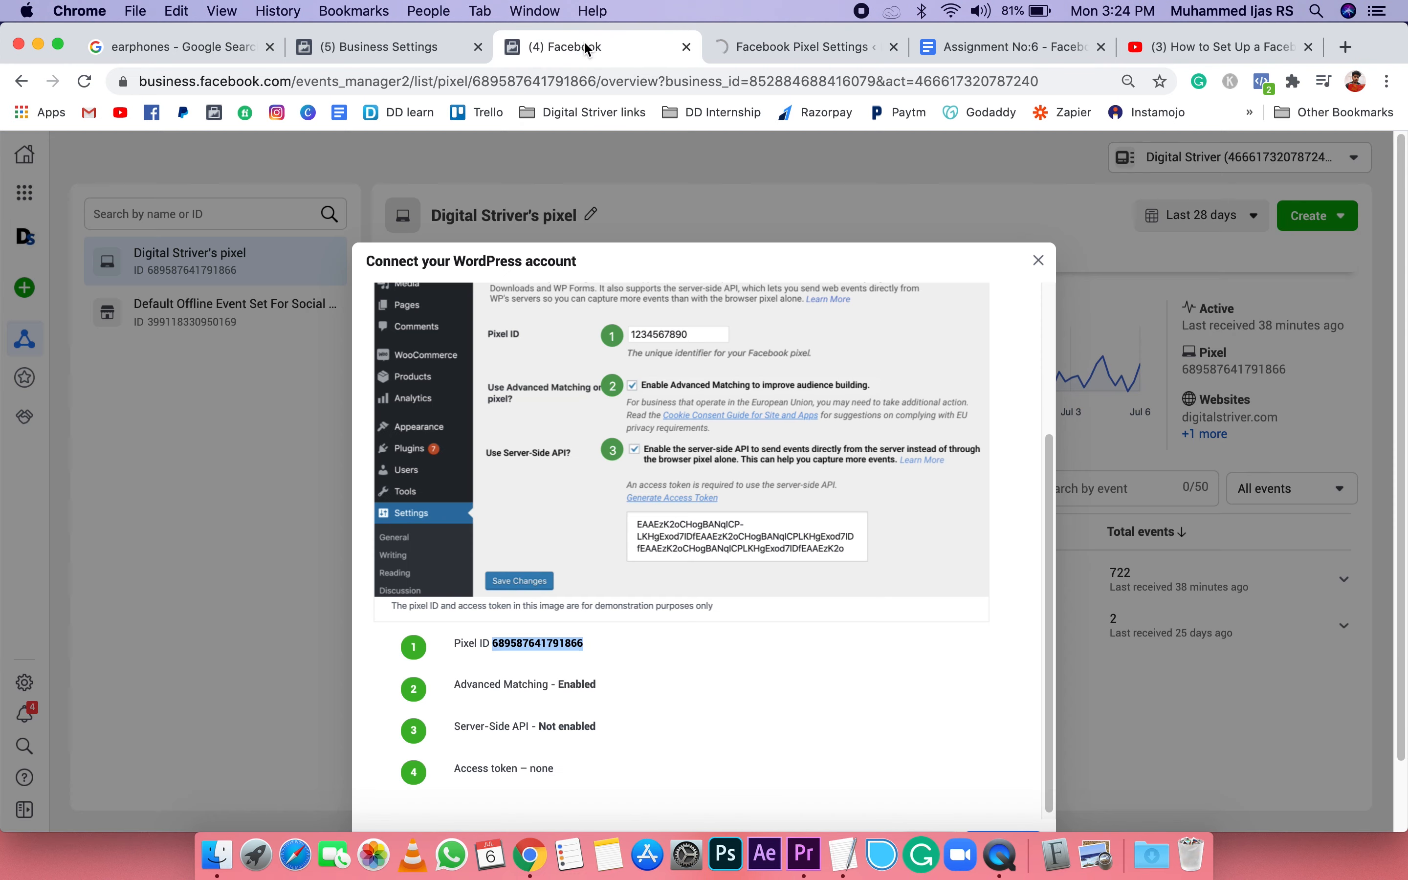
scroll(669, 617, "down", 3)
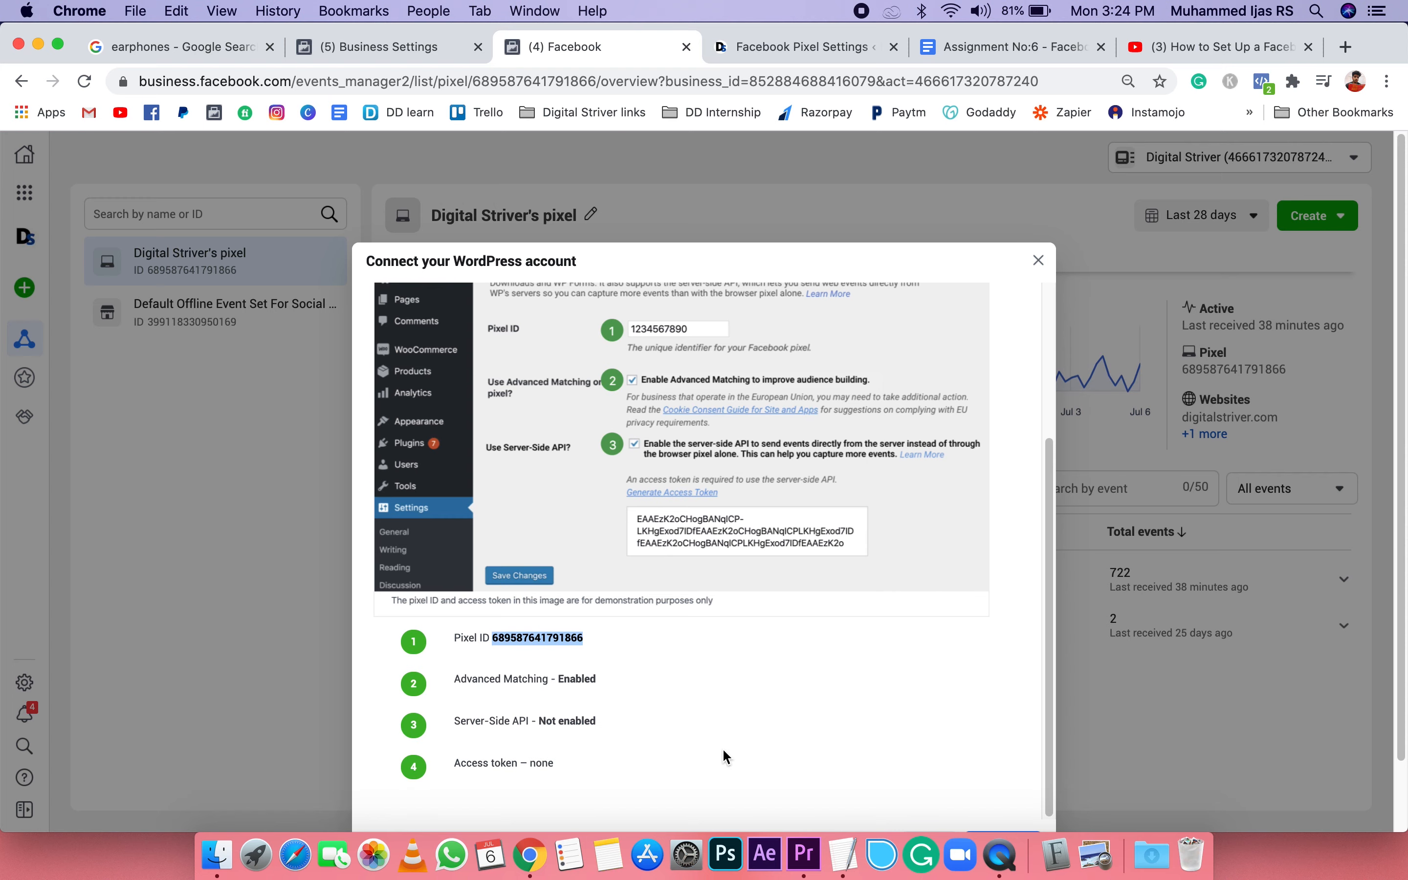
left_click(1003, 774)
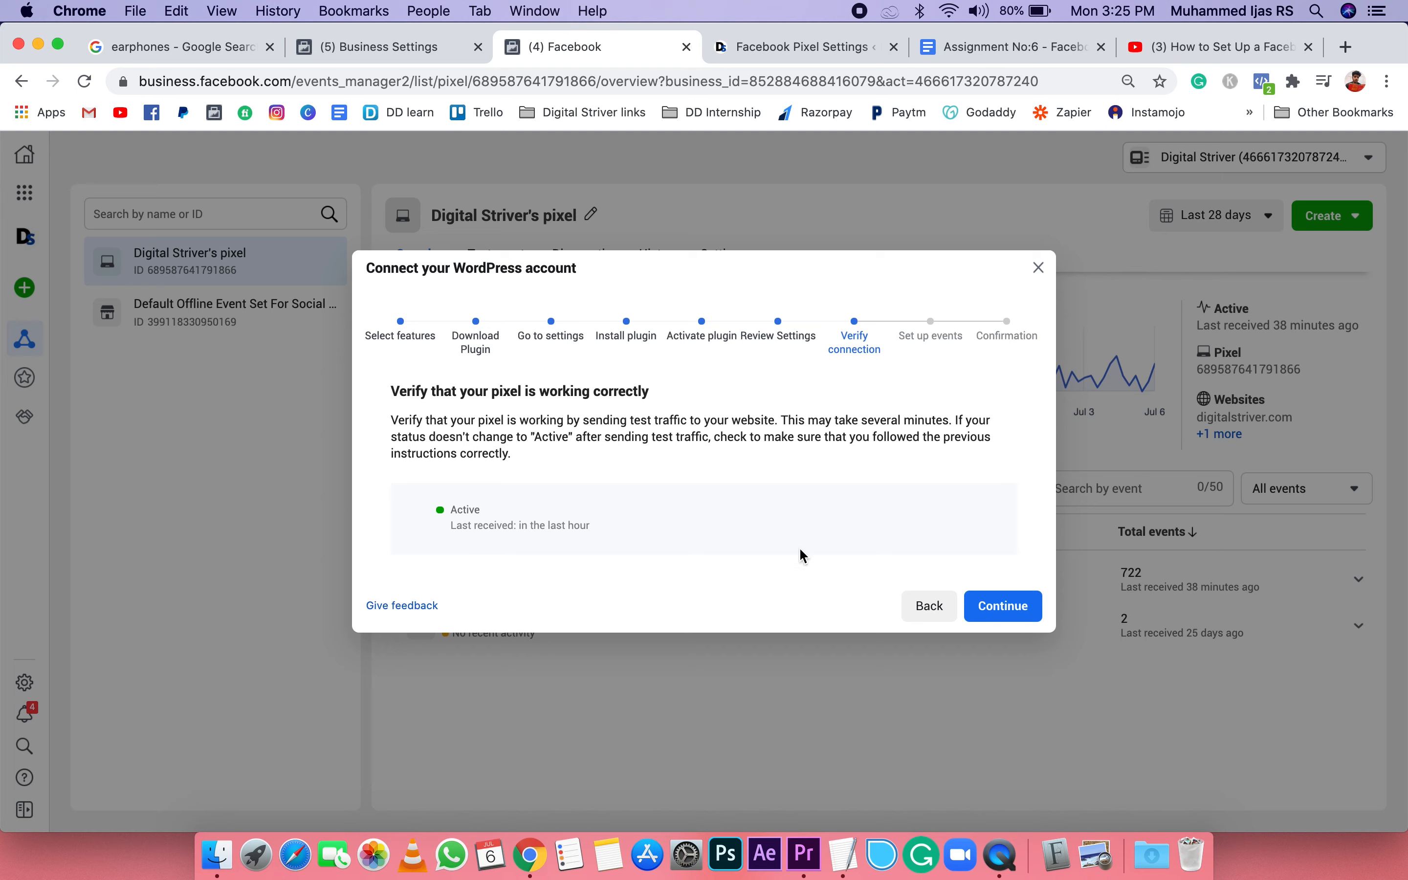
left_click(1020, 614)
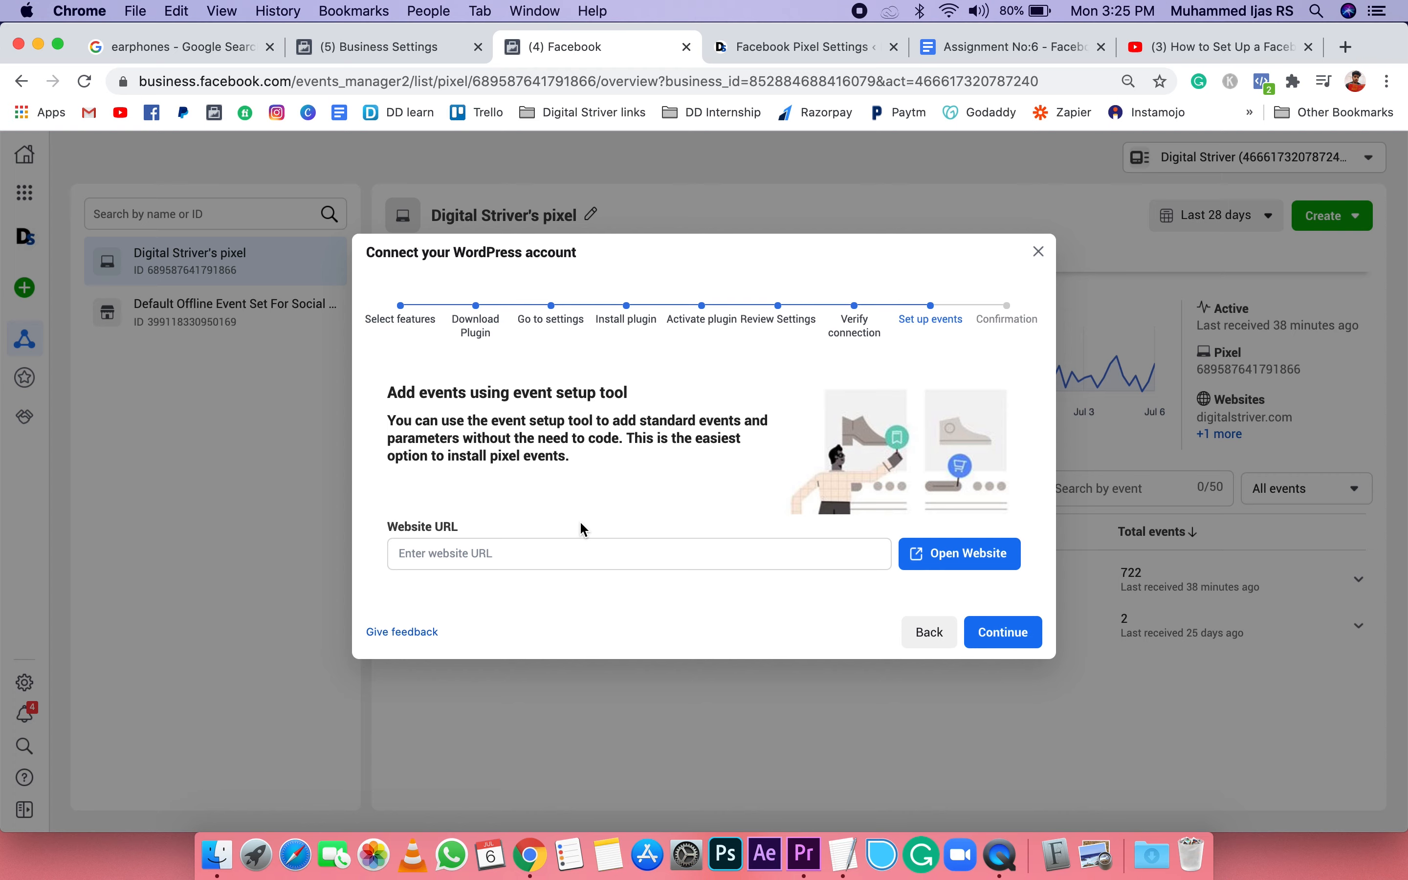
left_click(1001, 630)
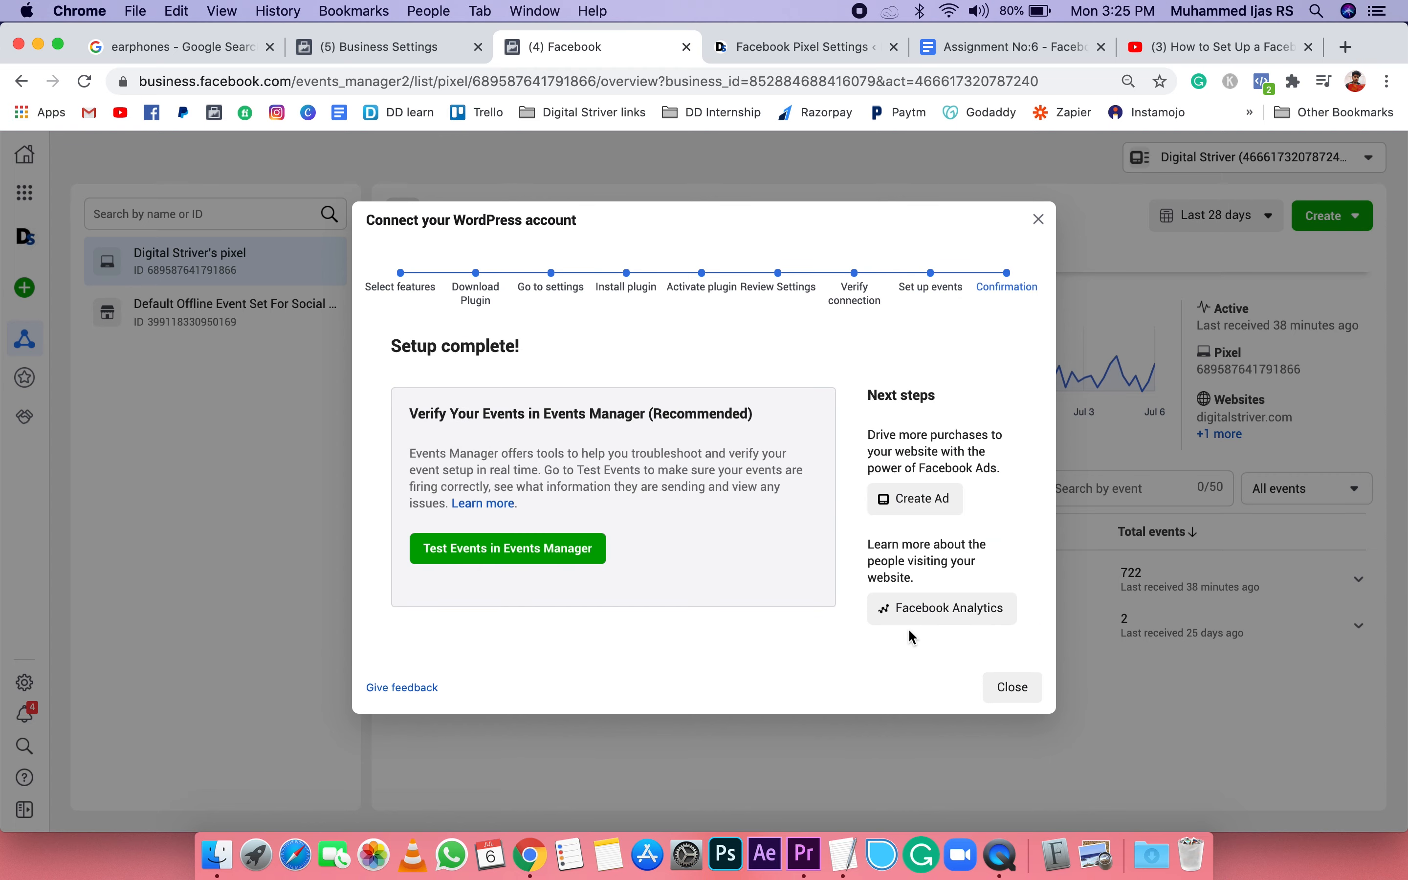
left_click(1017, 688)
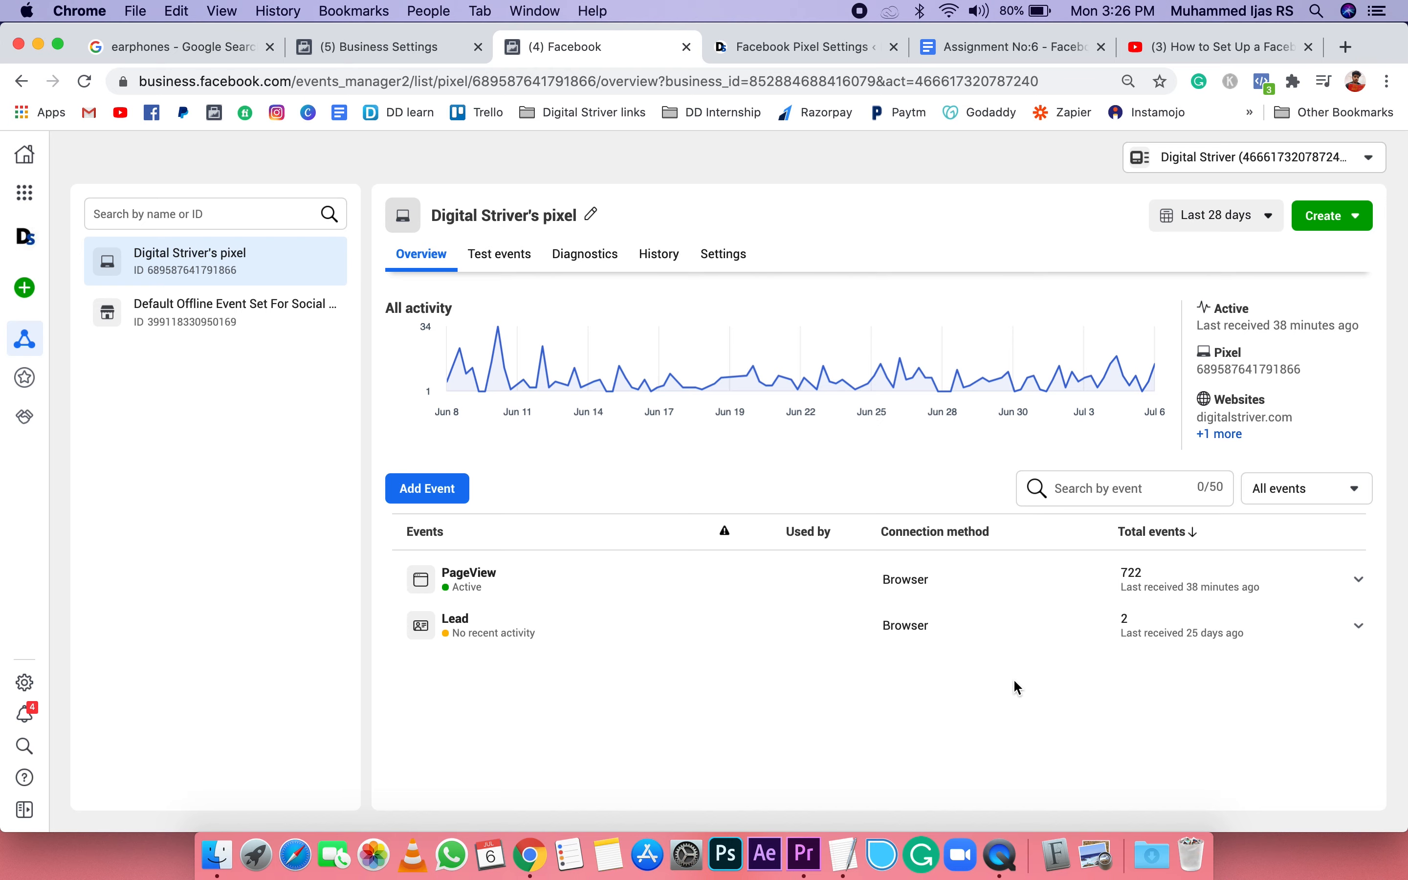
Step: Review the fifth item, "Create your first ad campaign", in the TextEdit outline and minimize the document over Business Settings
left_click(410, 44)
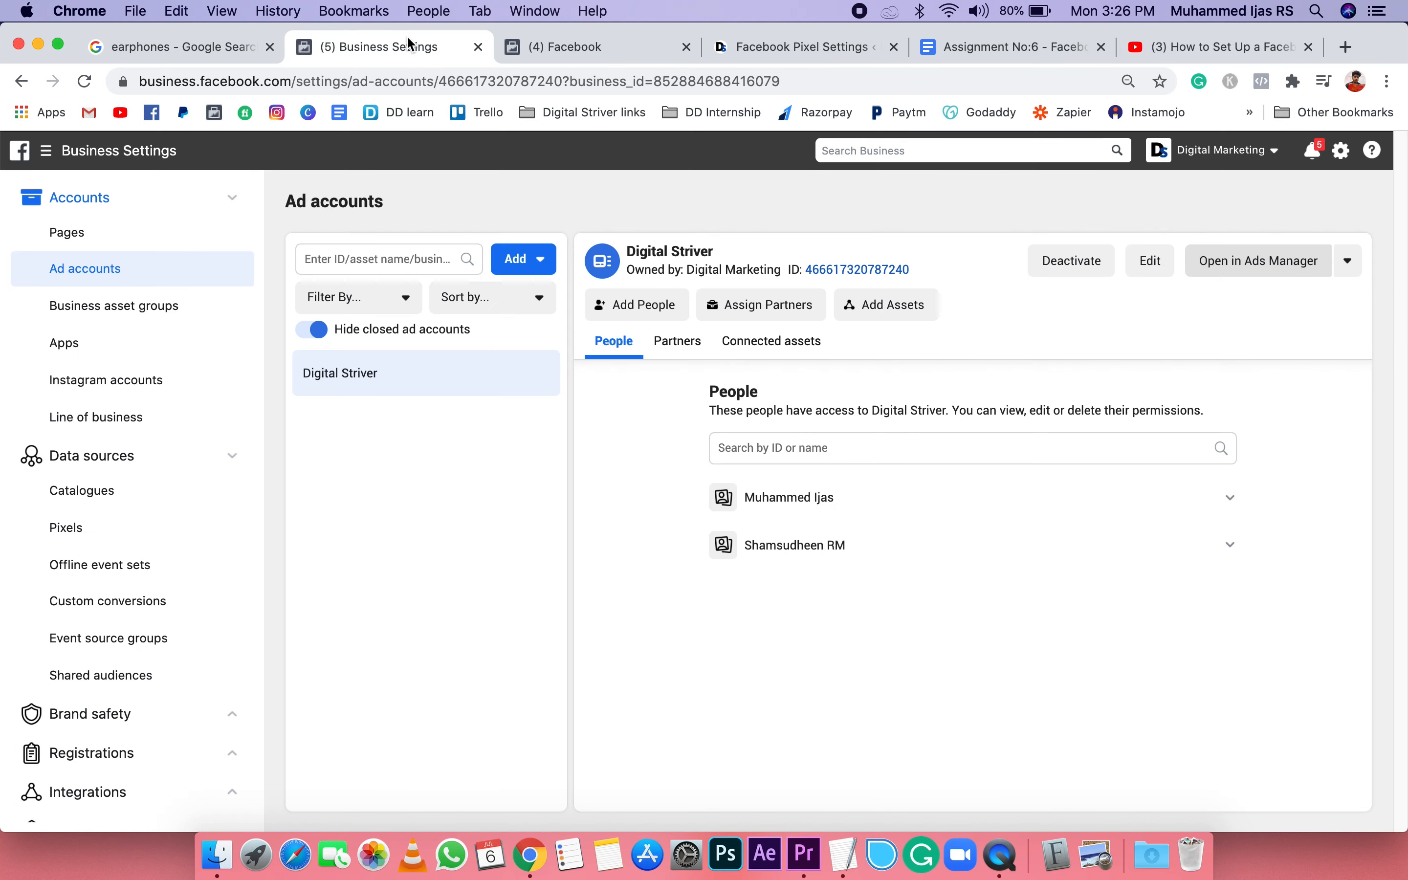
left_click(845, 853)
left_click(581, 378)
left_click(426, 340)
left_click_drag(427, 340, 681, 341)
left_click(686, 341)
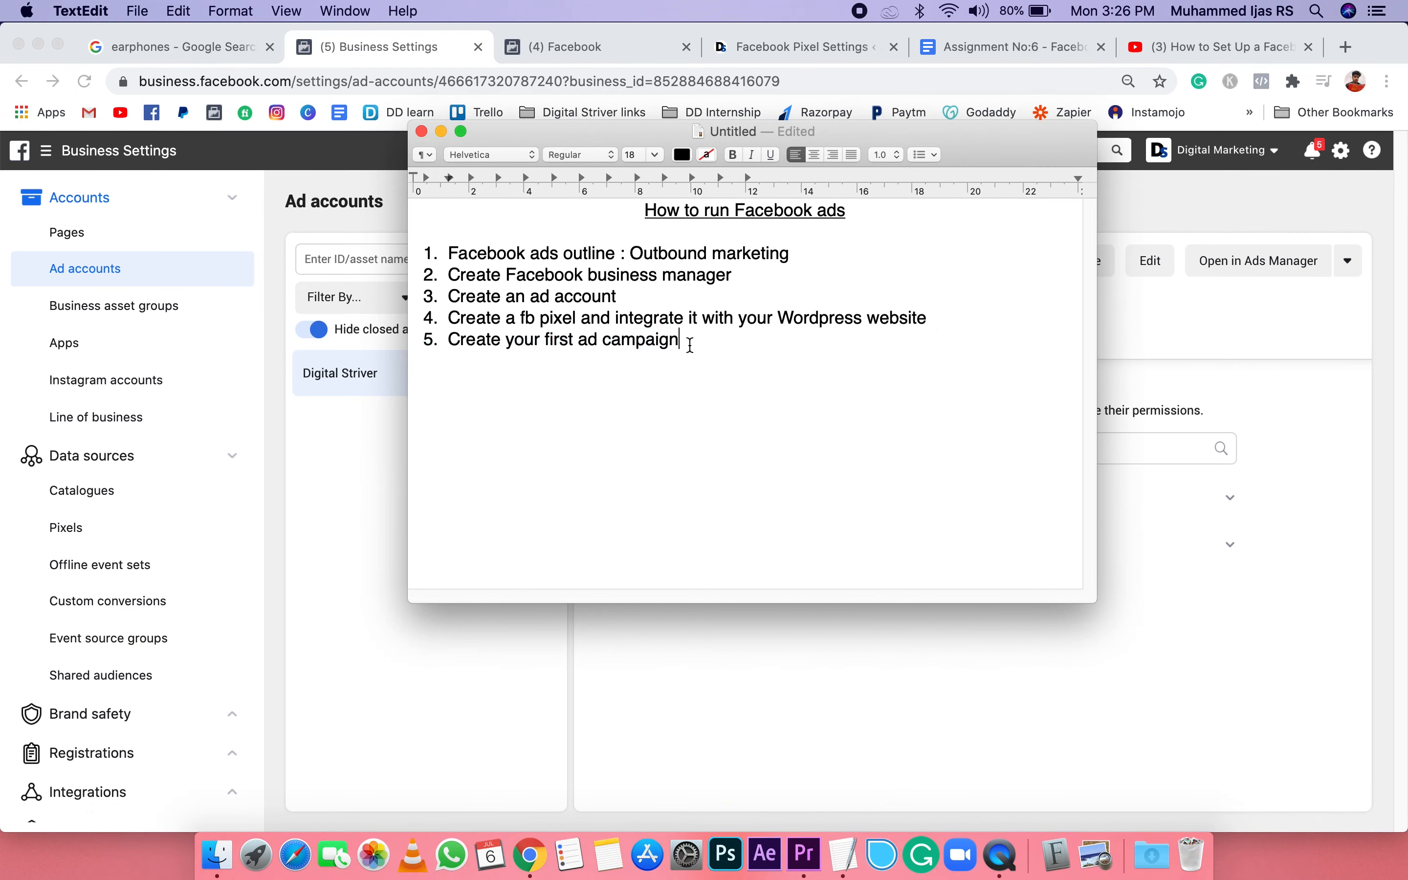
left_click(441, 132)
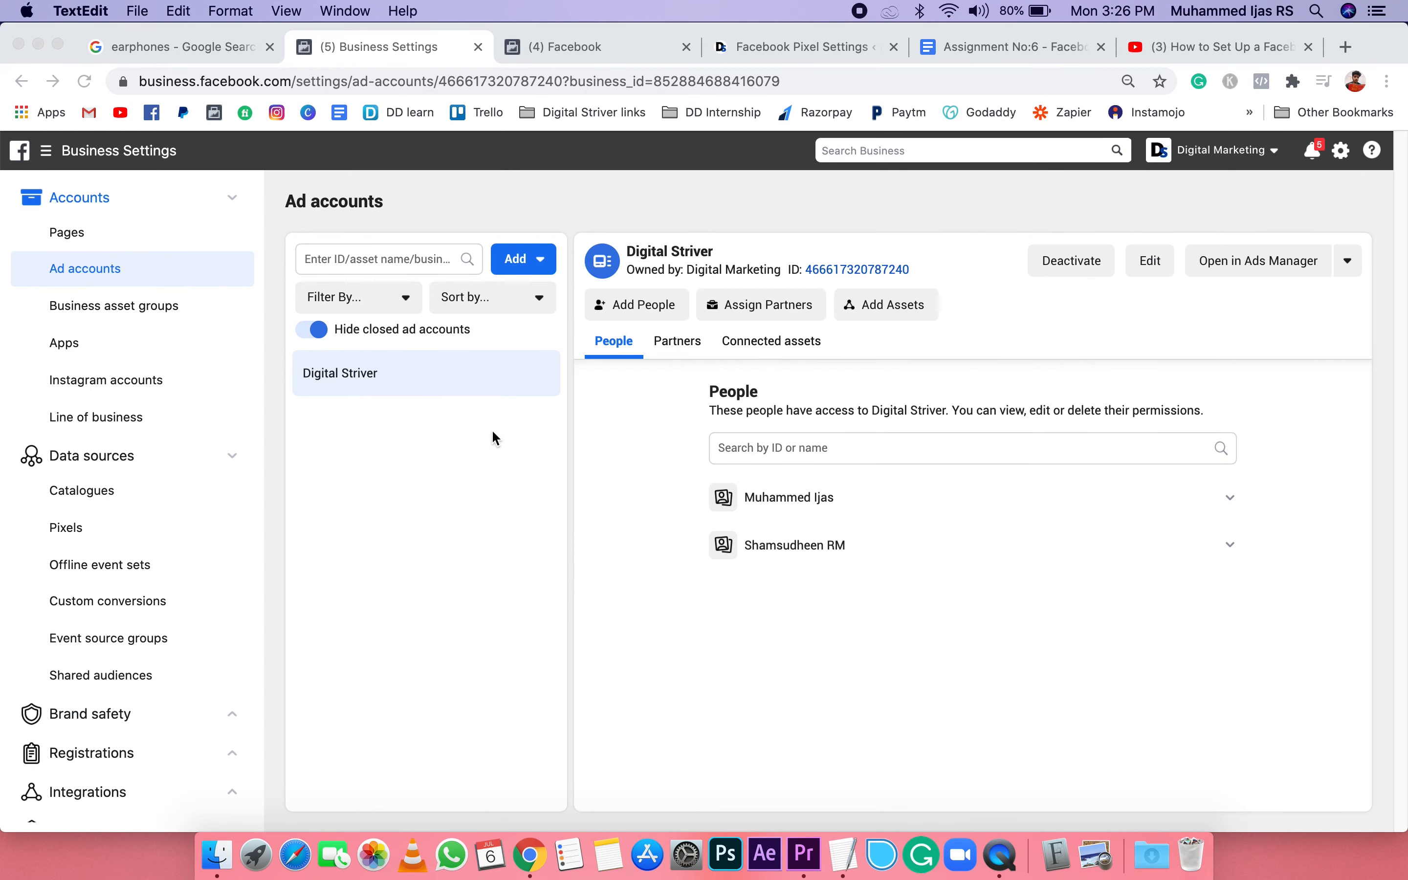
Step: Show the Pages section under Accounts in Business Settings, checking the Events Manager page in between
left_click(67, 232)
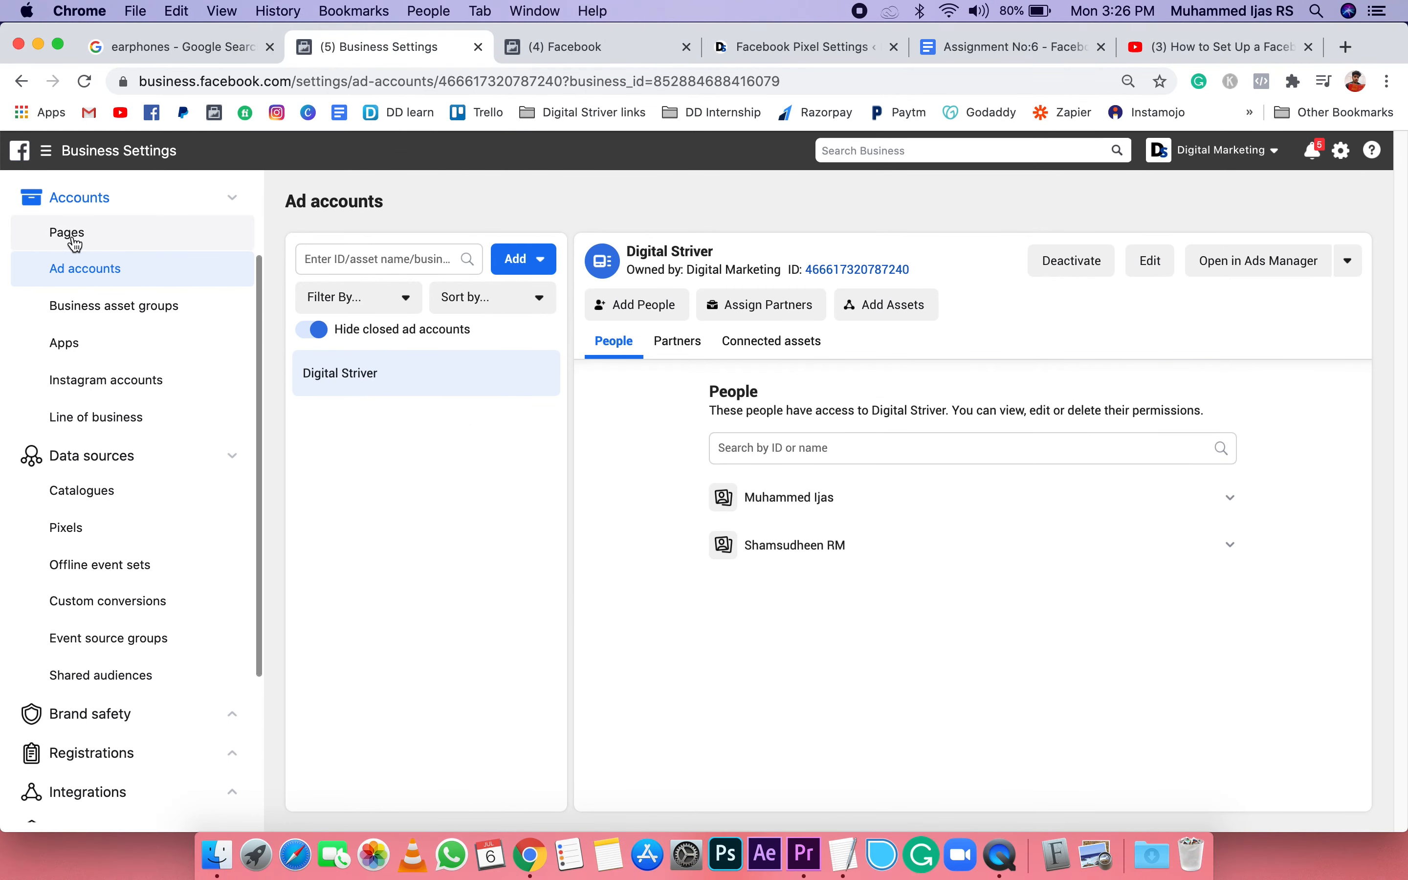
left_click(77, 242)
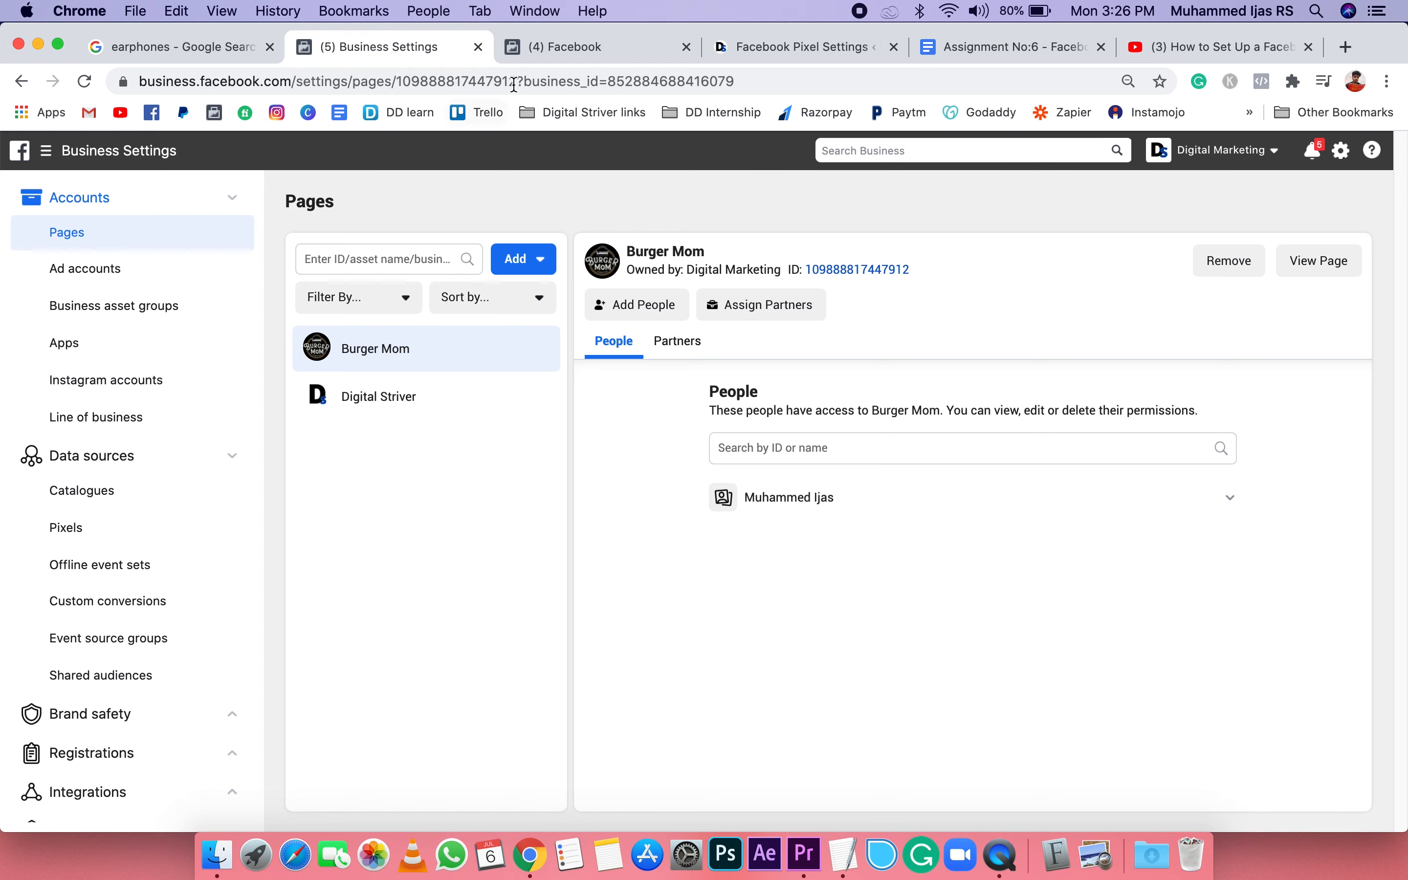
left_click(559, 46)
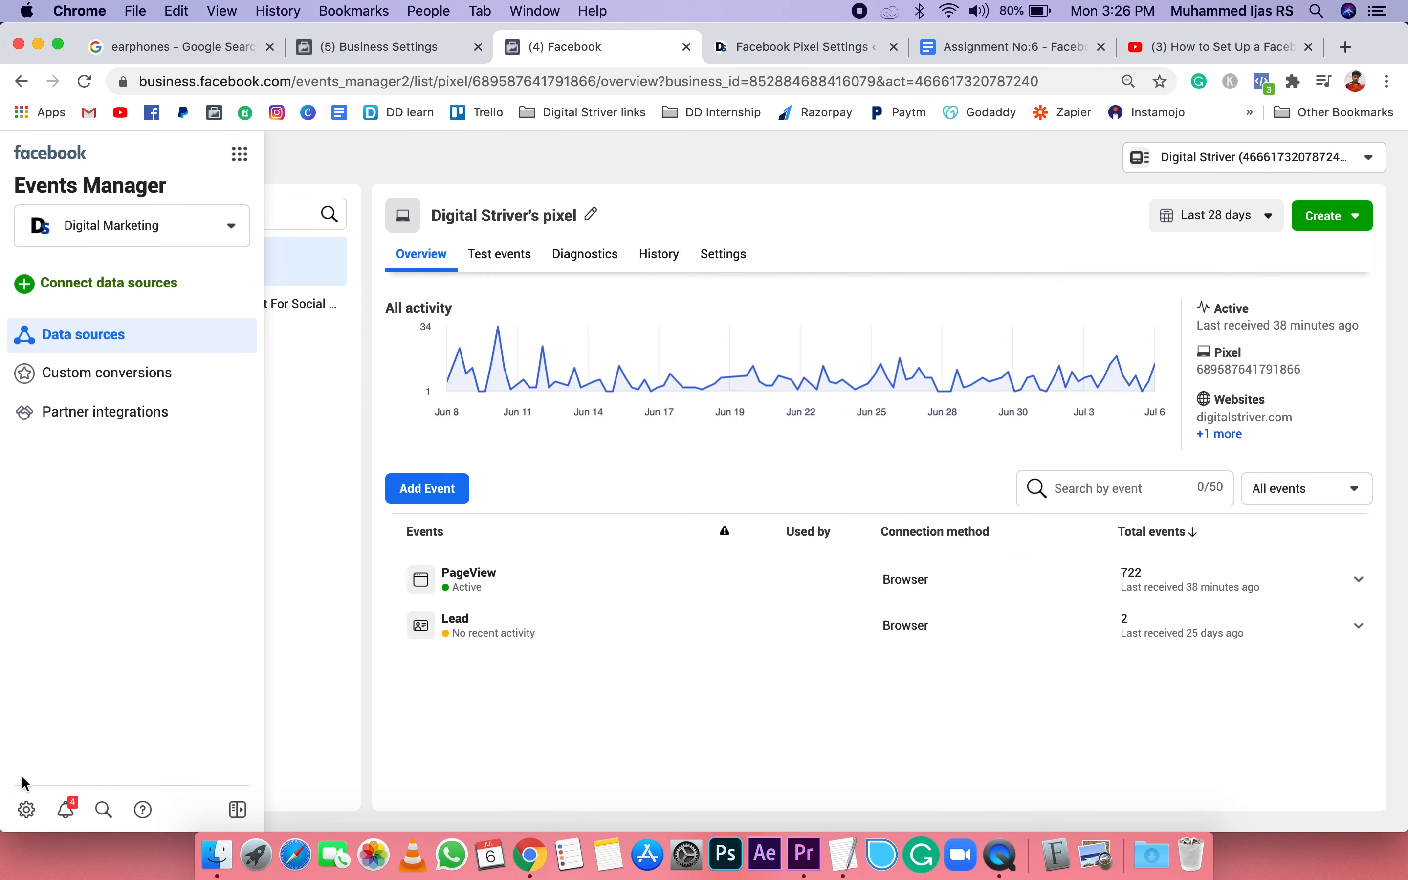
left_click(404, 42)
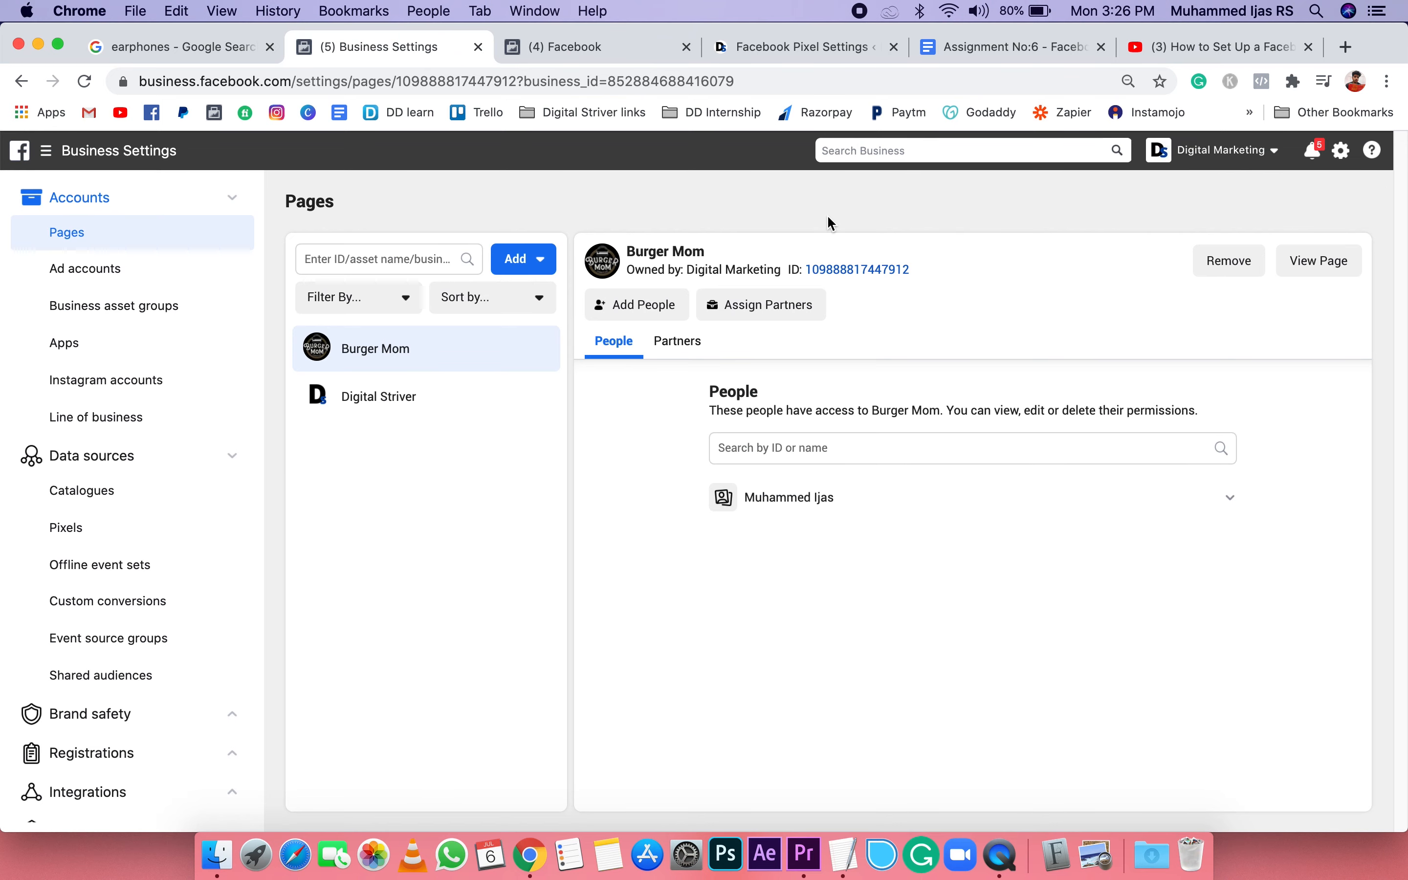
left_click(148, 235)
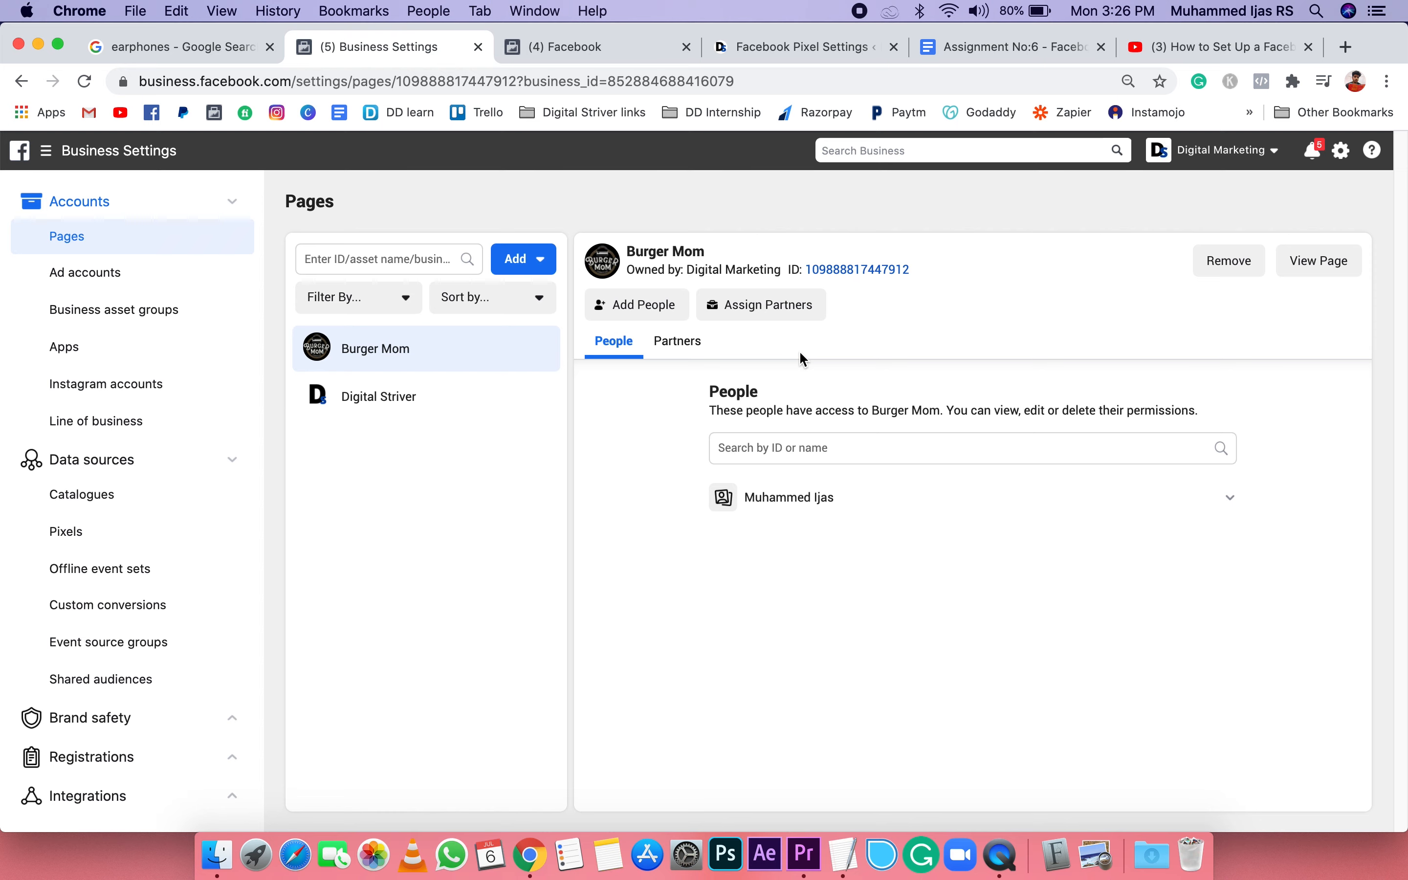
Step: View the options for adding a Page, open the form for adding an existing Facebook Page, and close it unfilled
left_click(532, 260)
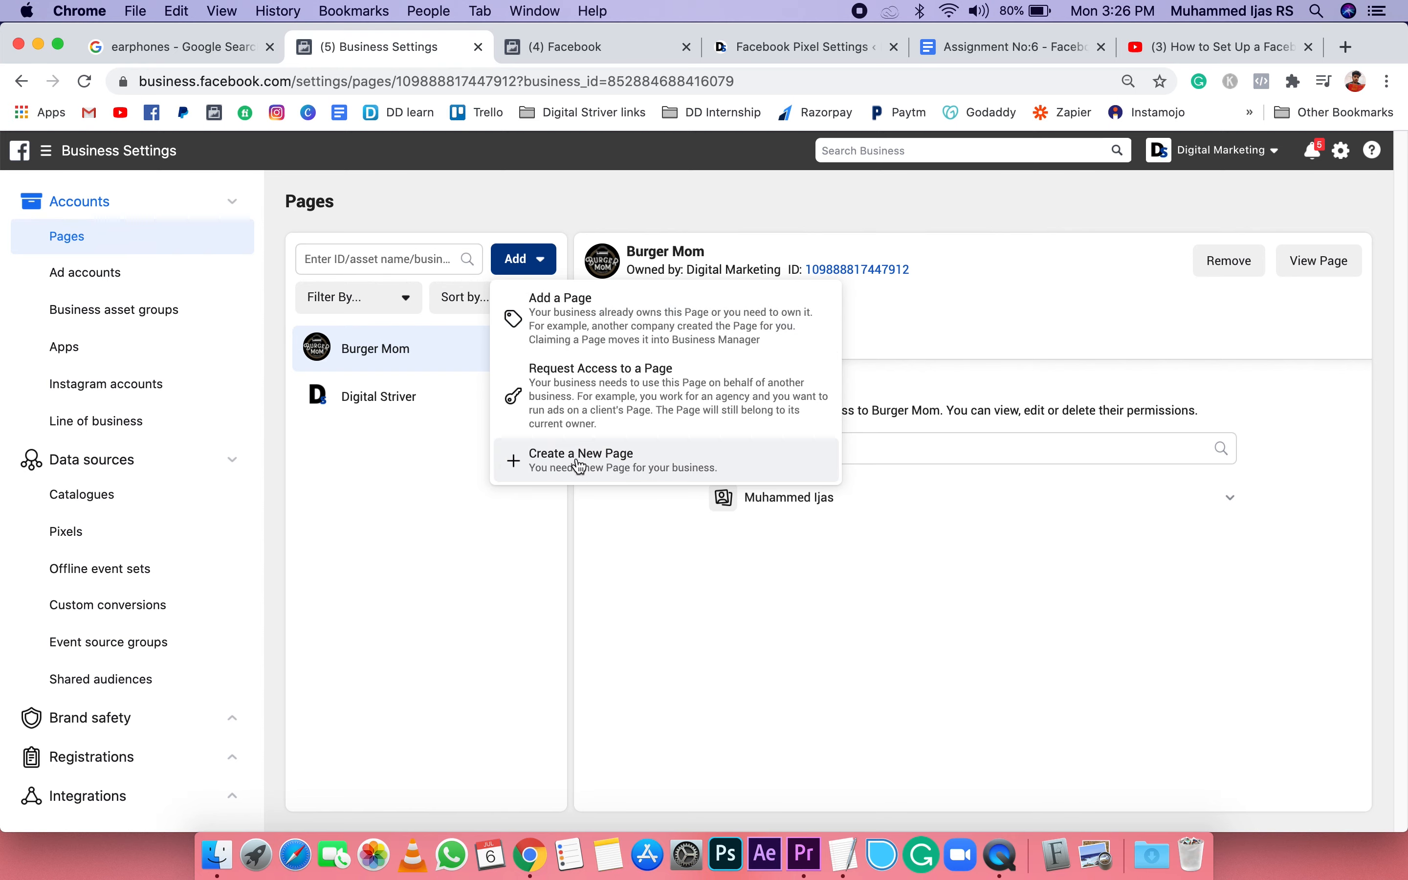
left_click(588, 314)
left_click(558, 434)
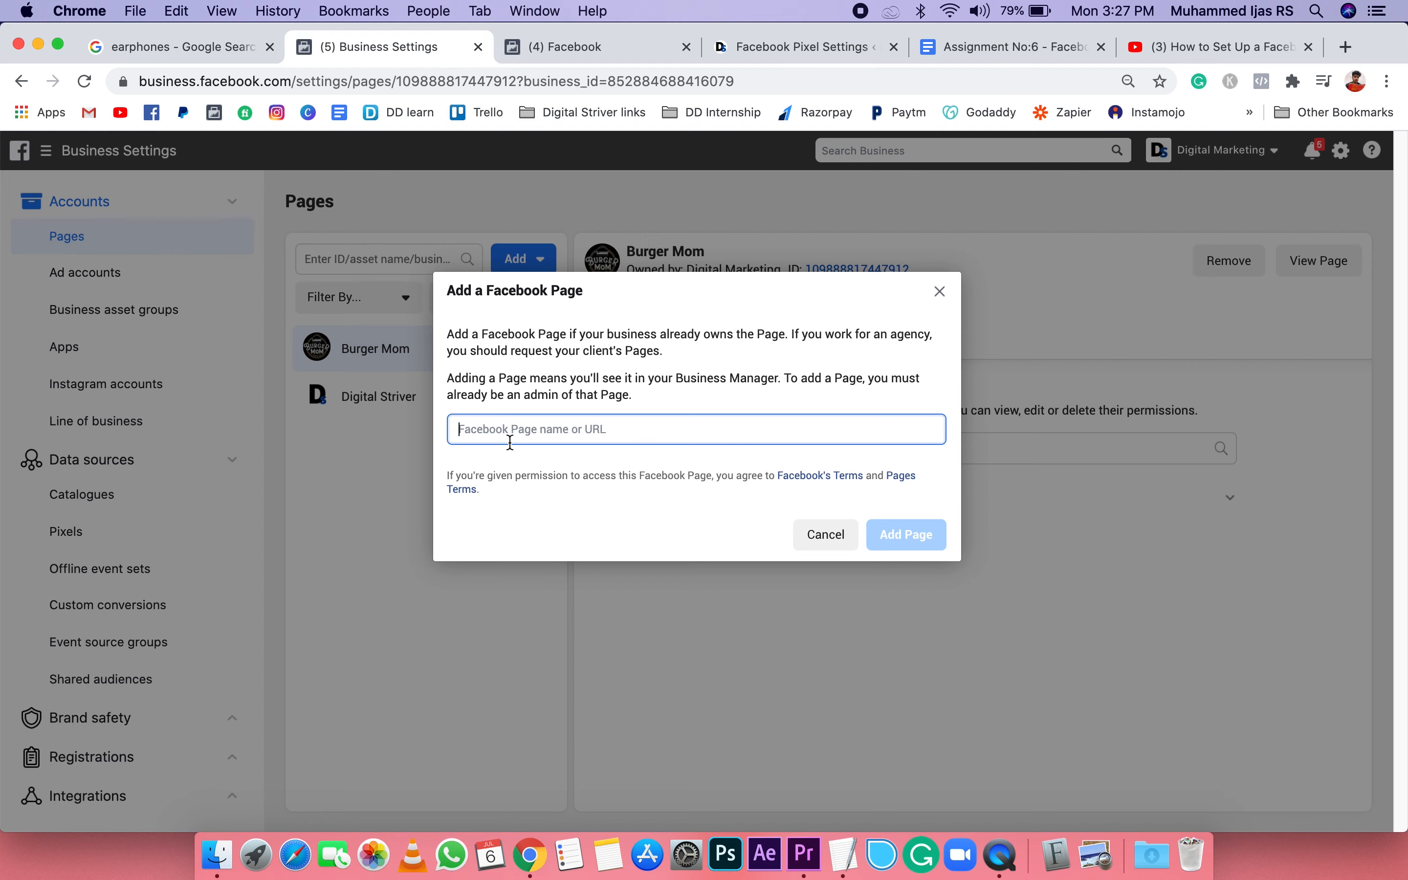
left_click(940, 291)
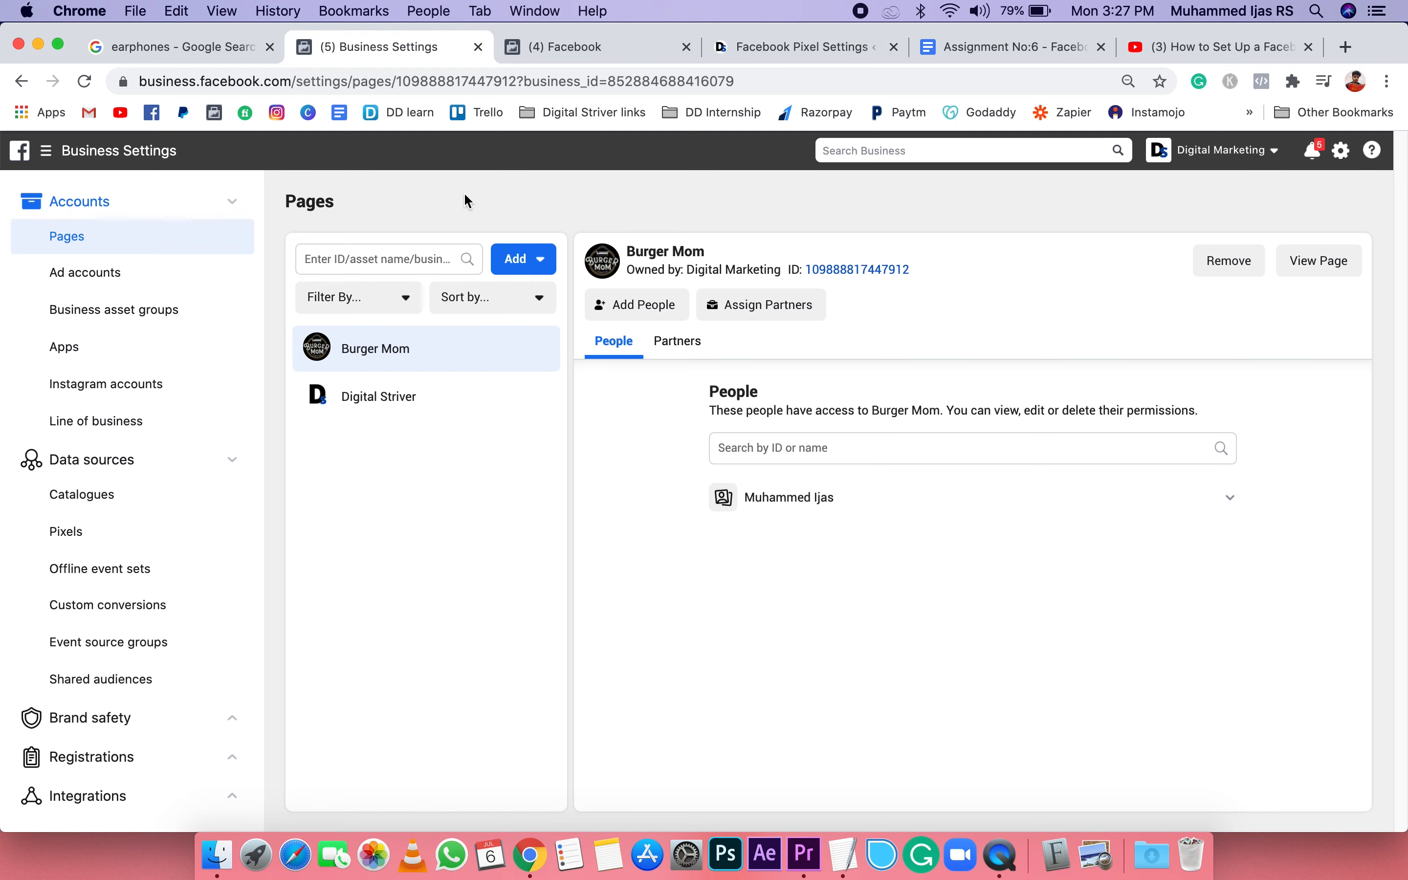
Step: Open the Digital Striver ad account from Business Settings in Ads Manager
left_click(616, 53)
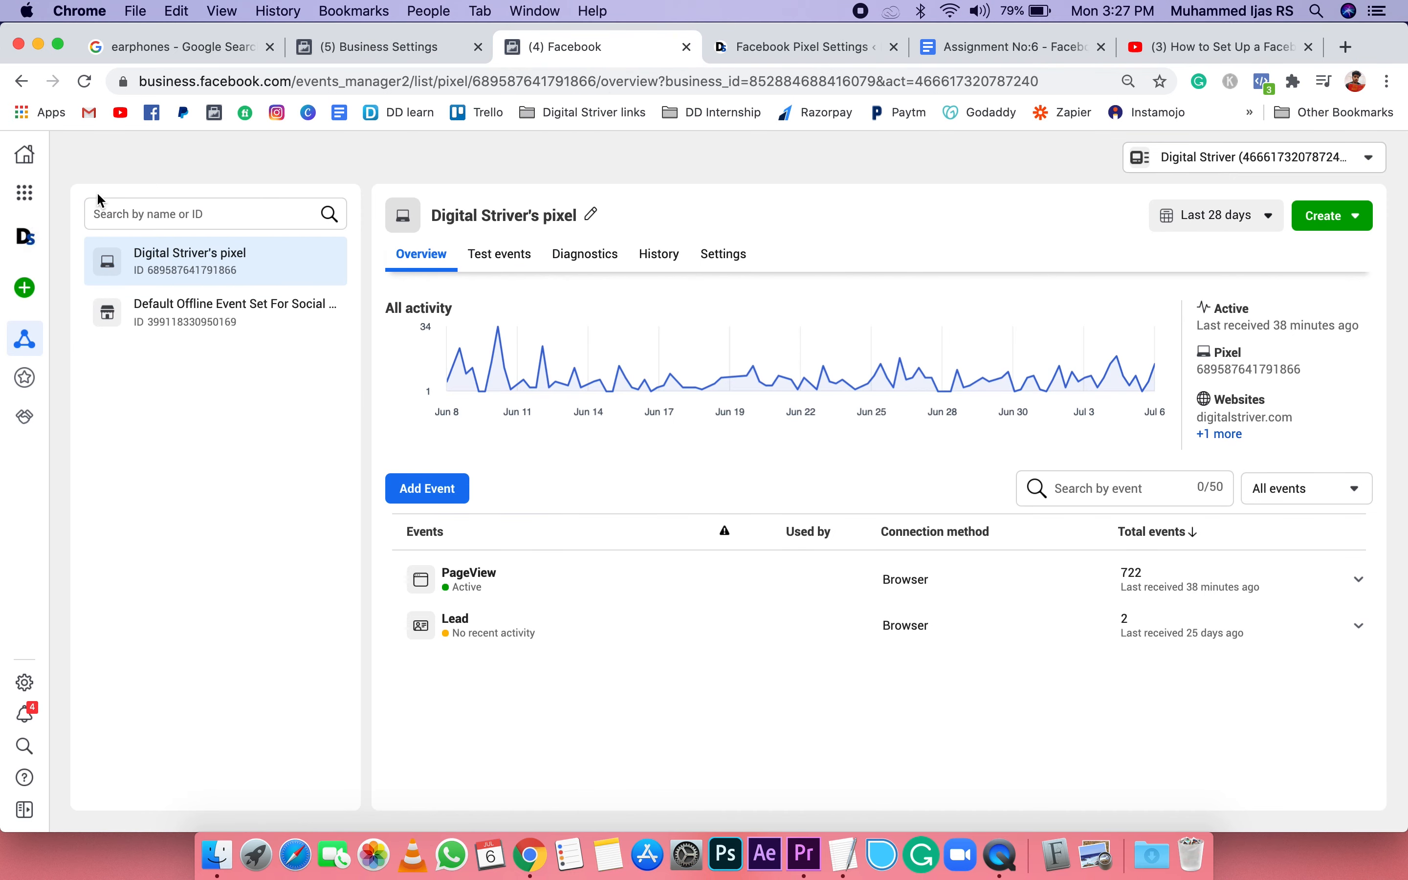
left_click(370, 49)
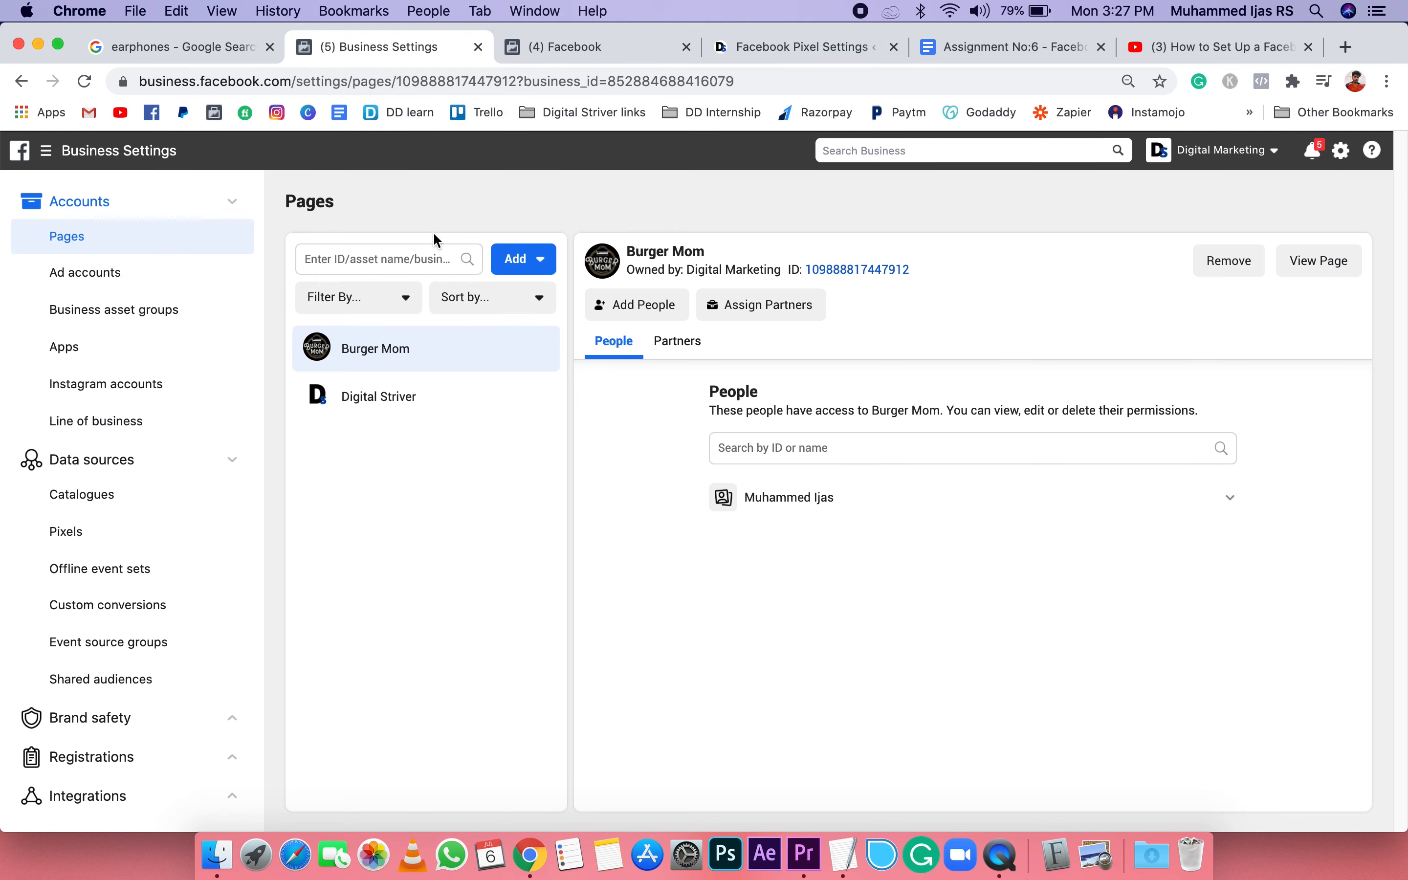
left_click(79, 273)
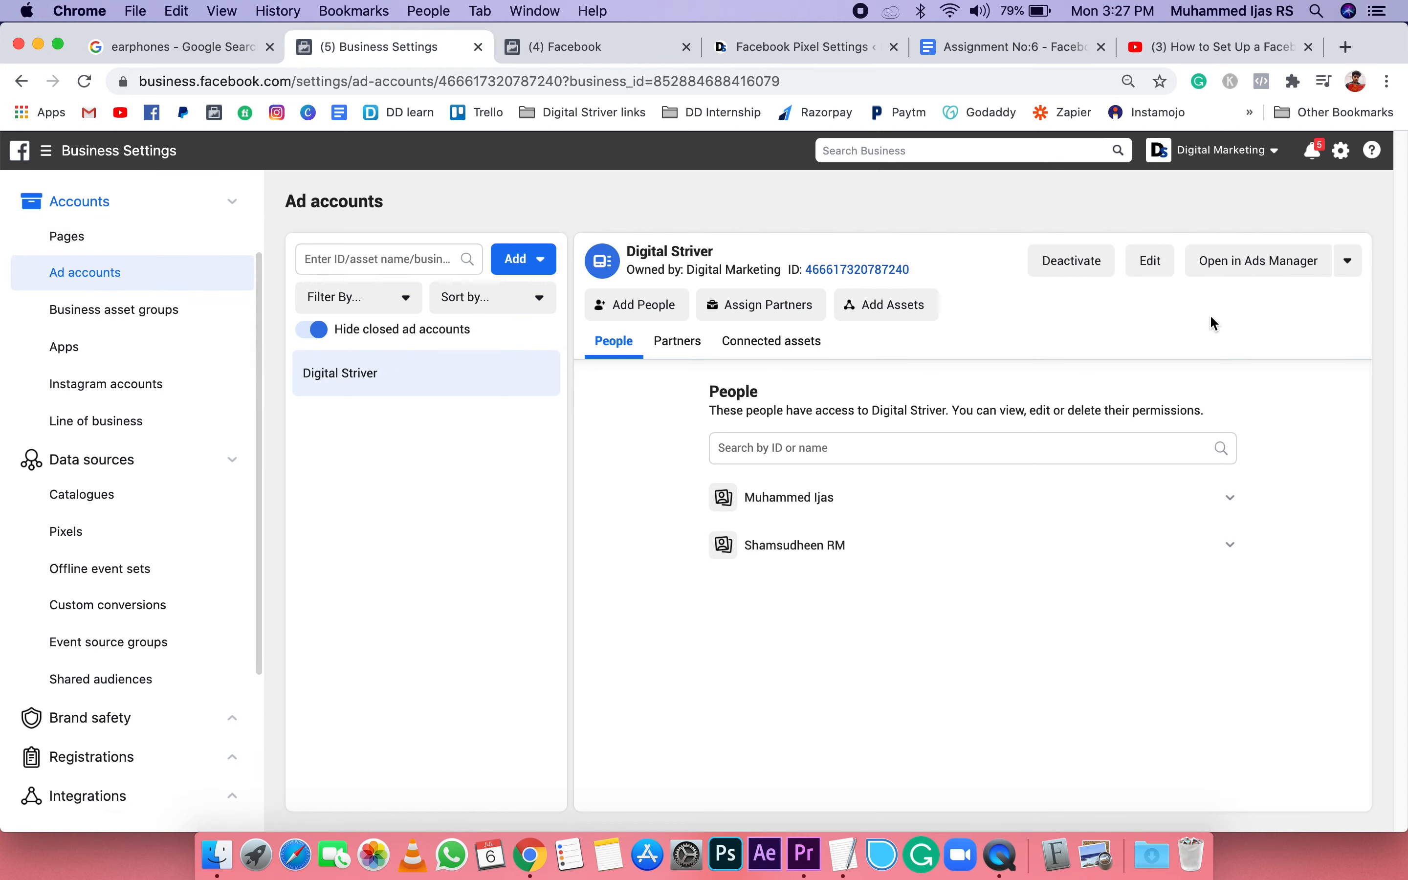
left_click(1256, 263)
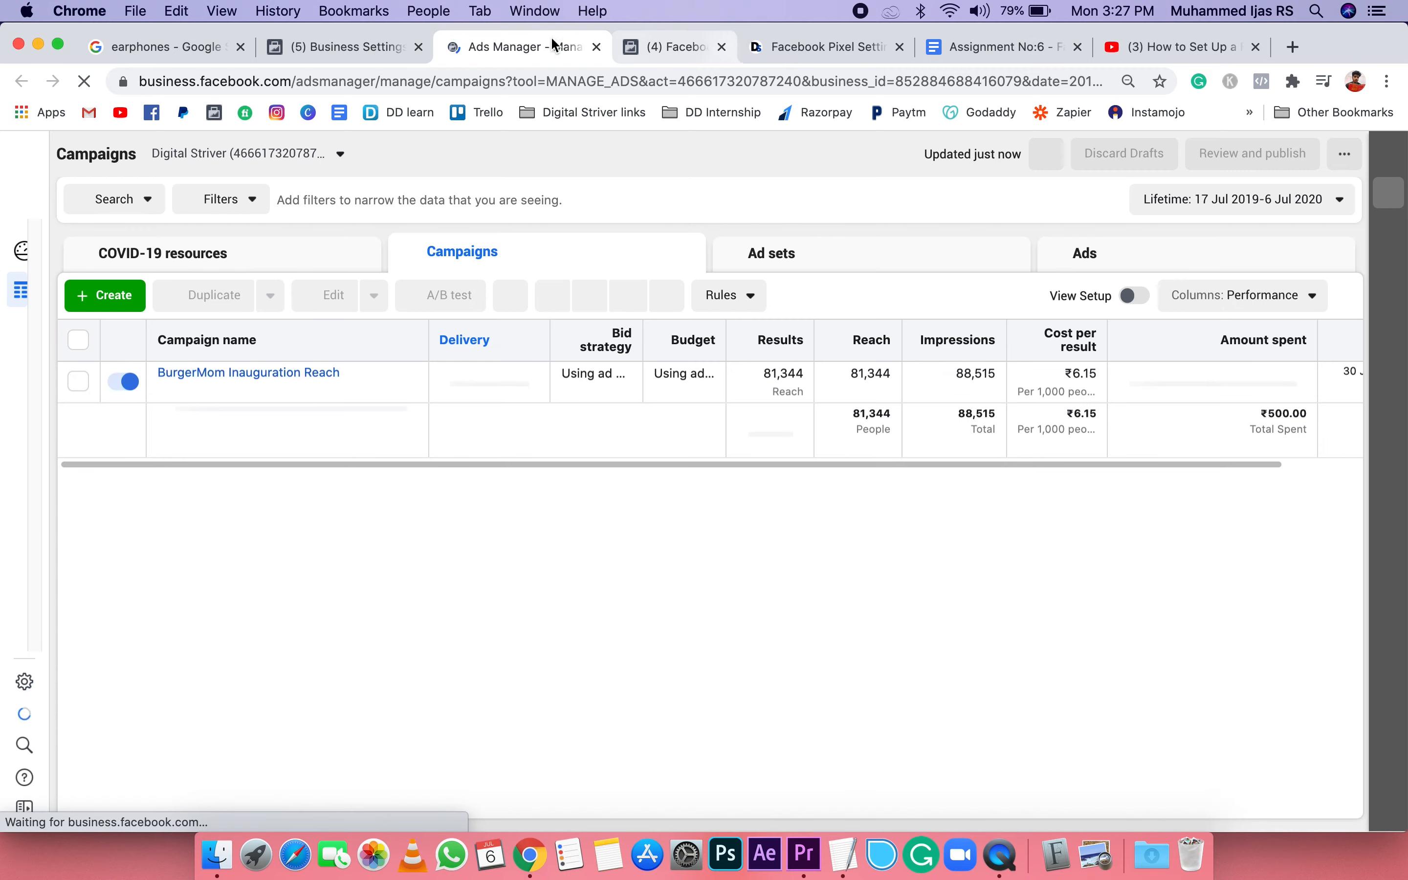
left_click(775, 47)
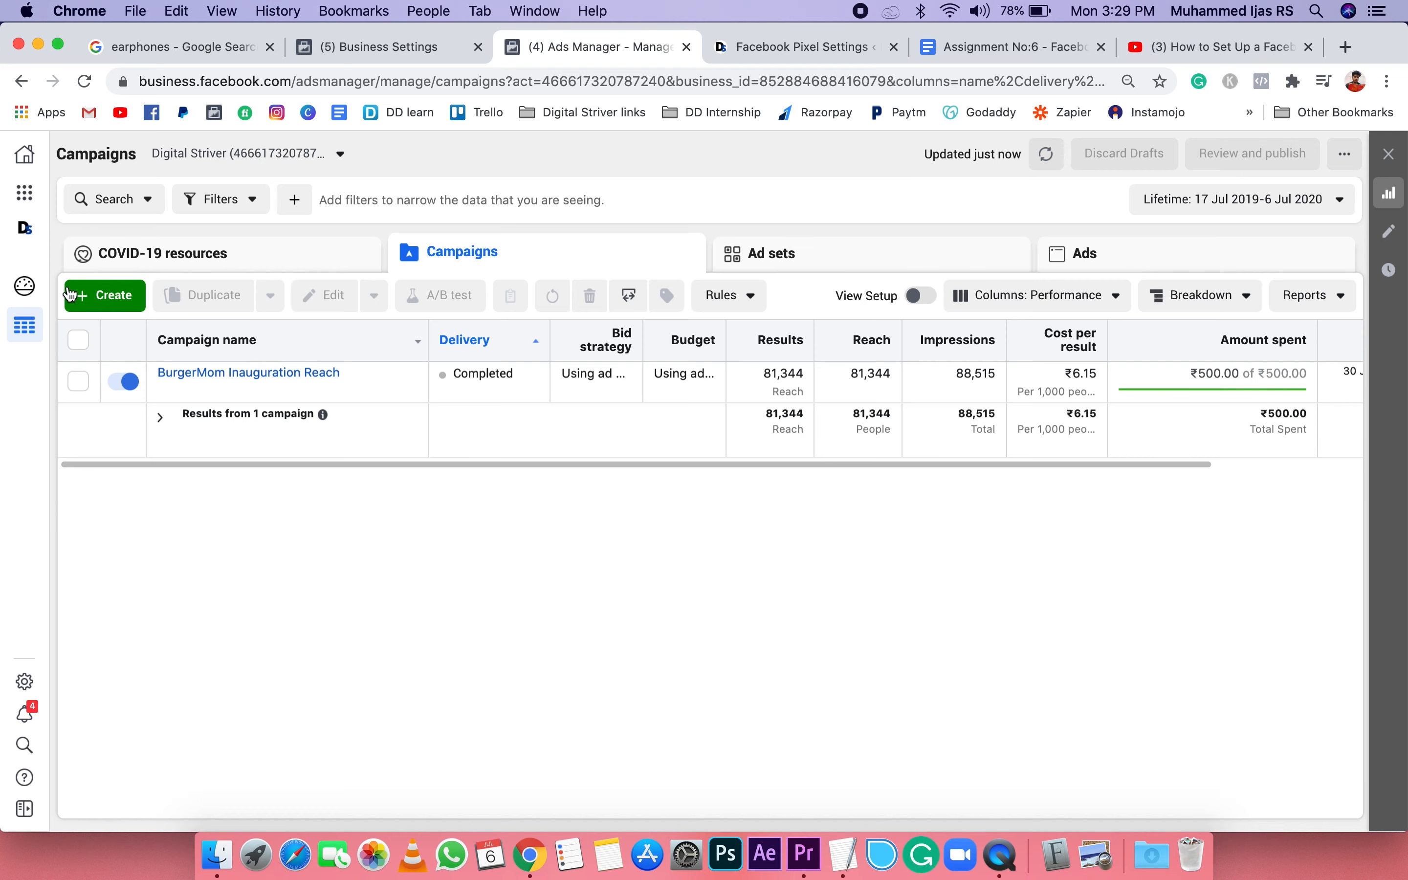
Step: Create a new campaign with the Traffic objective after trying the Reach objective
left_click(123, 302)
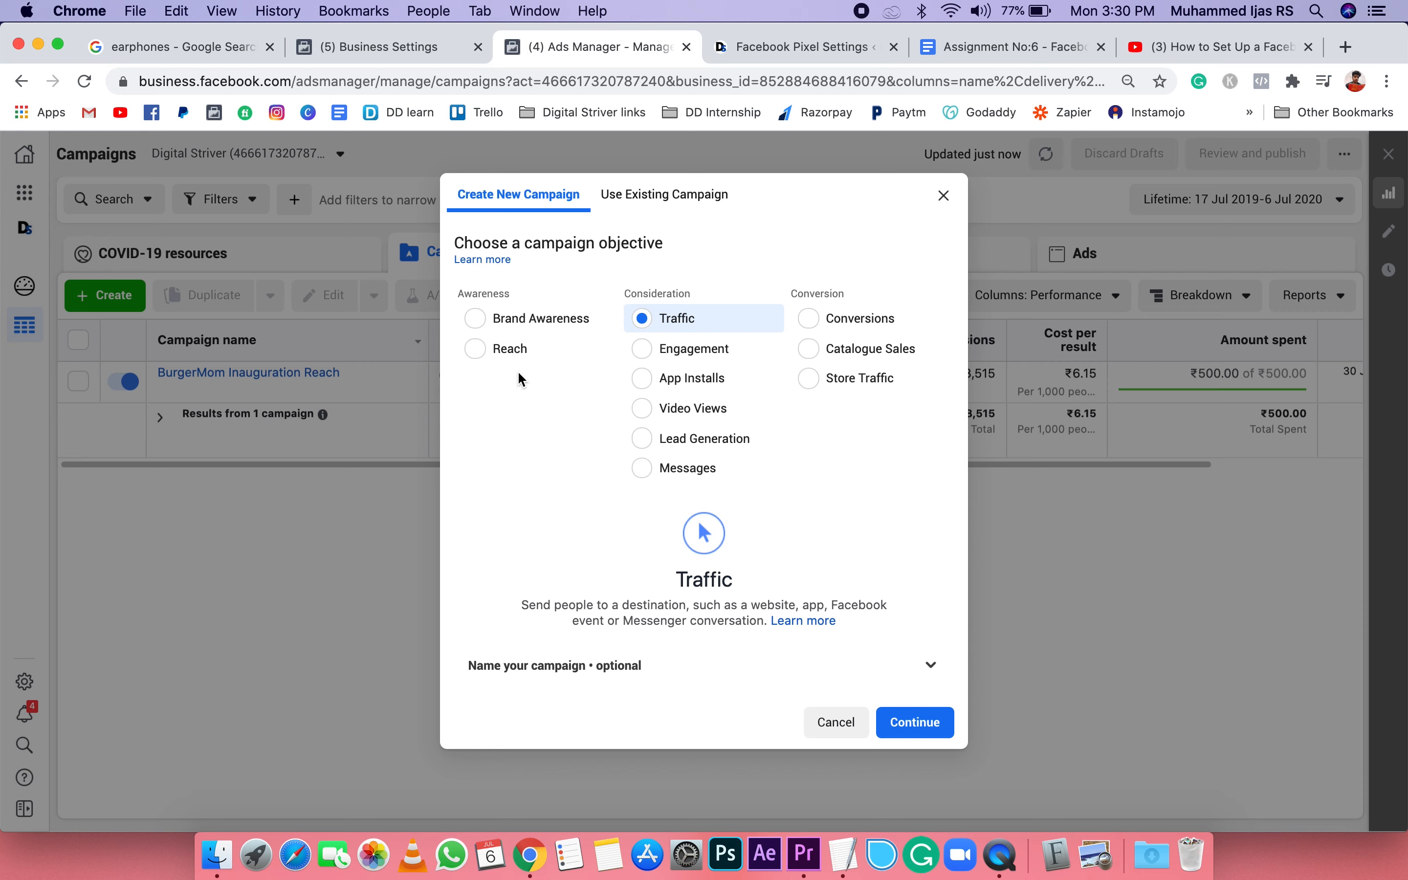
left_click(474, 349)
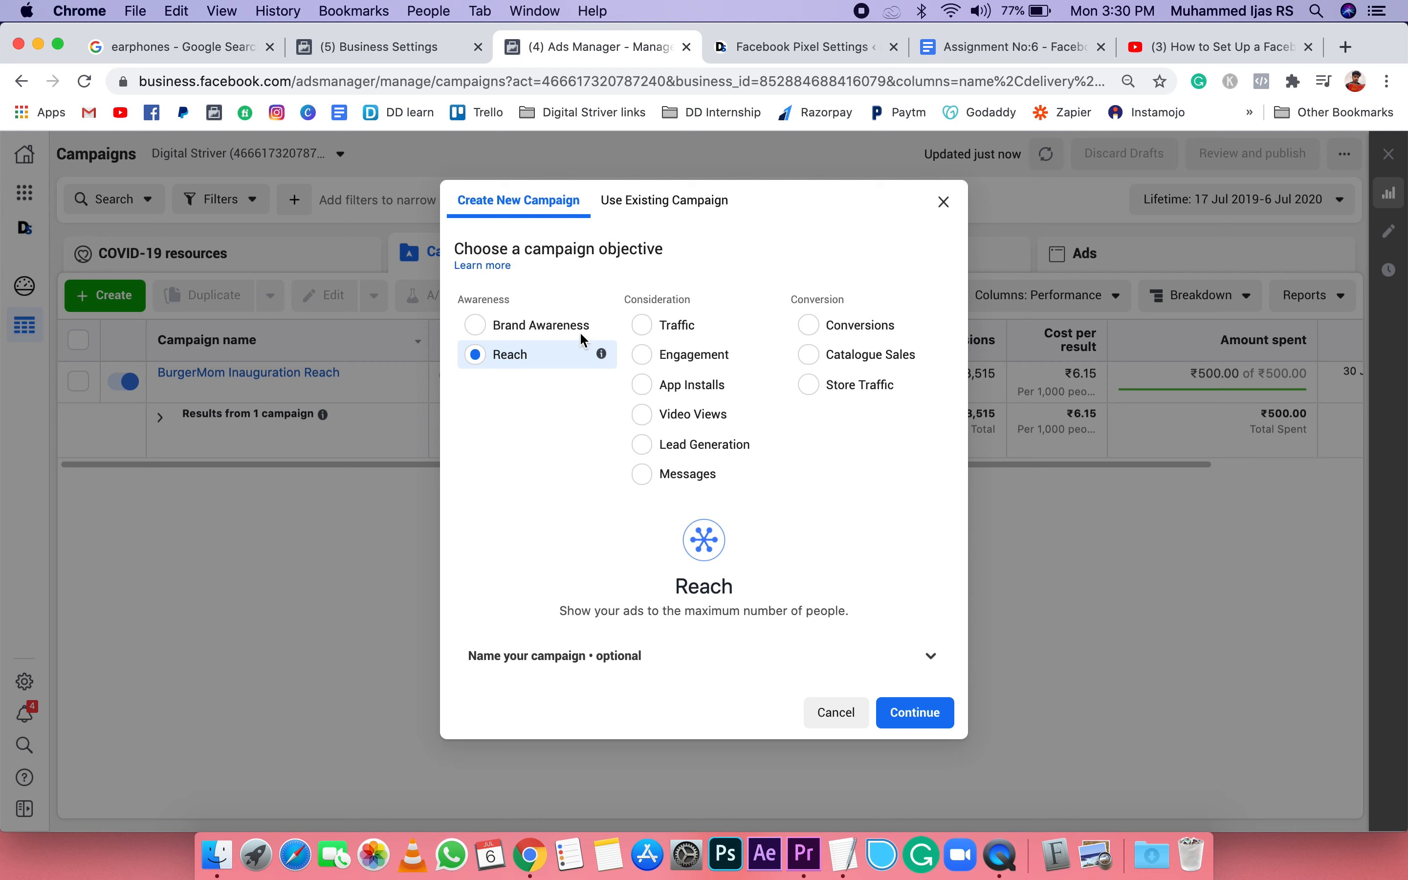
left_click(645, 325)
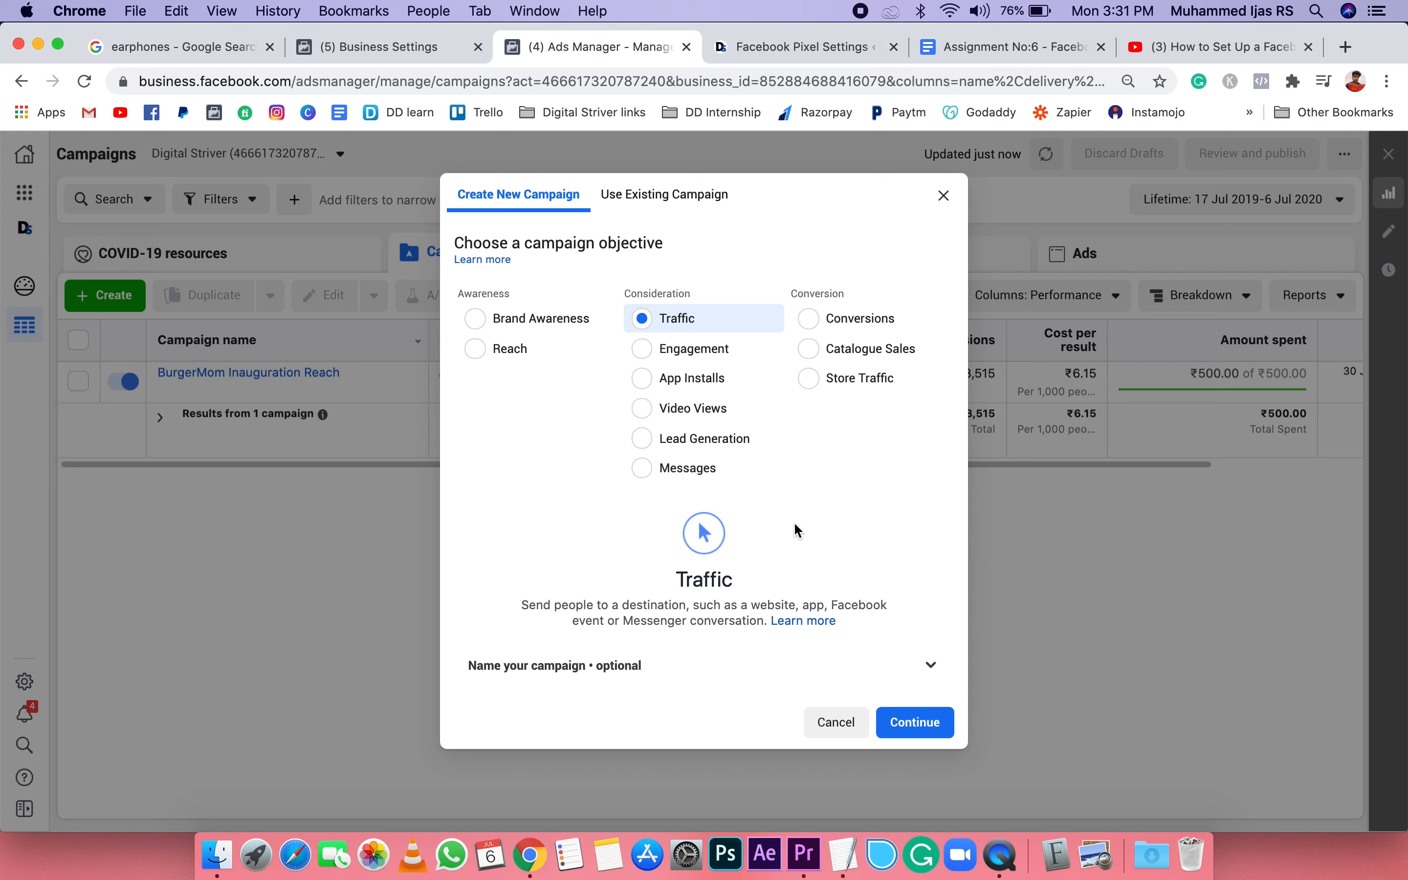
left_click(940, 734)
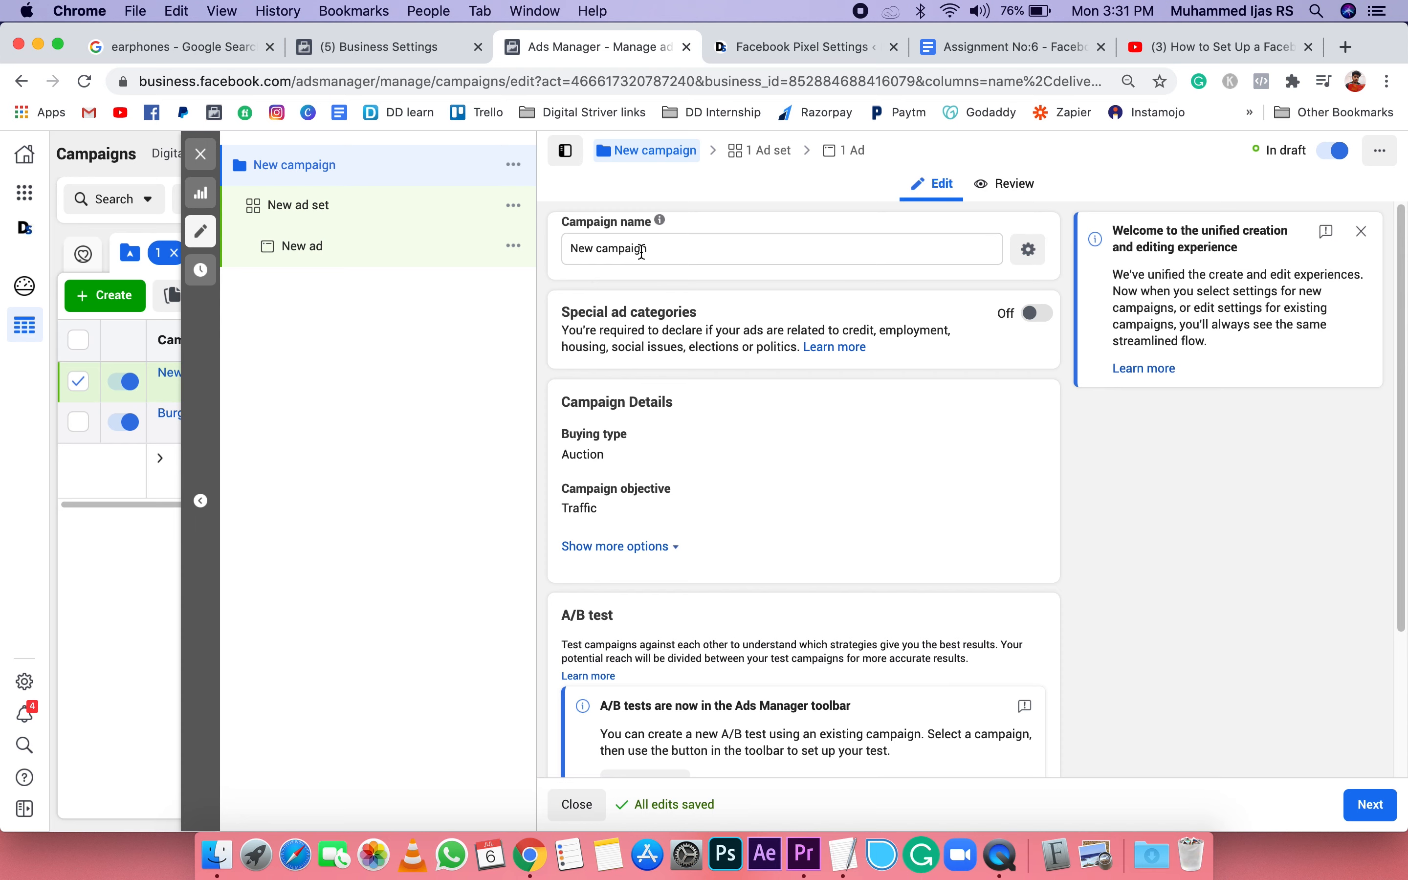
Step: Rename the new campaign as "Digital striver - Traffic"
left_click_drag(667, 248, 539, 251)
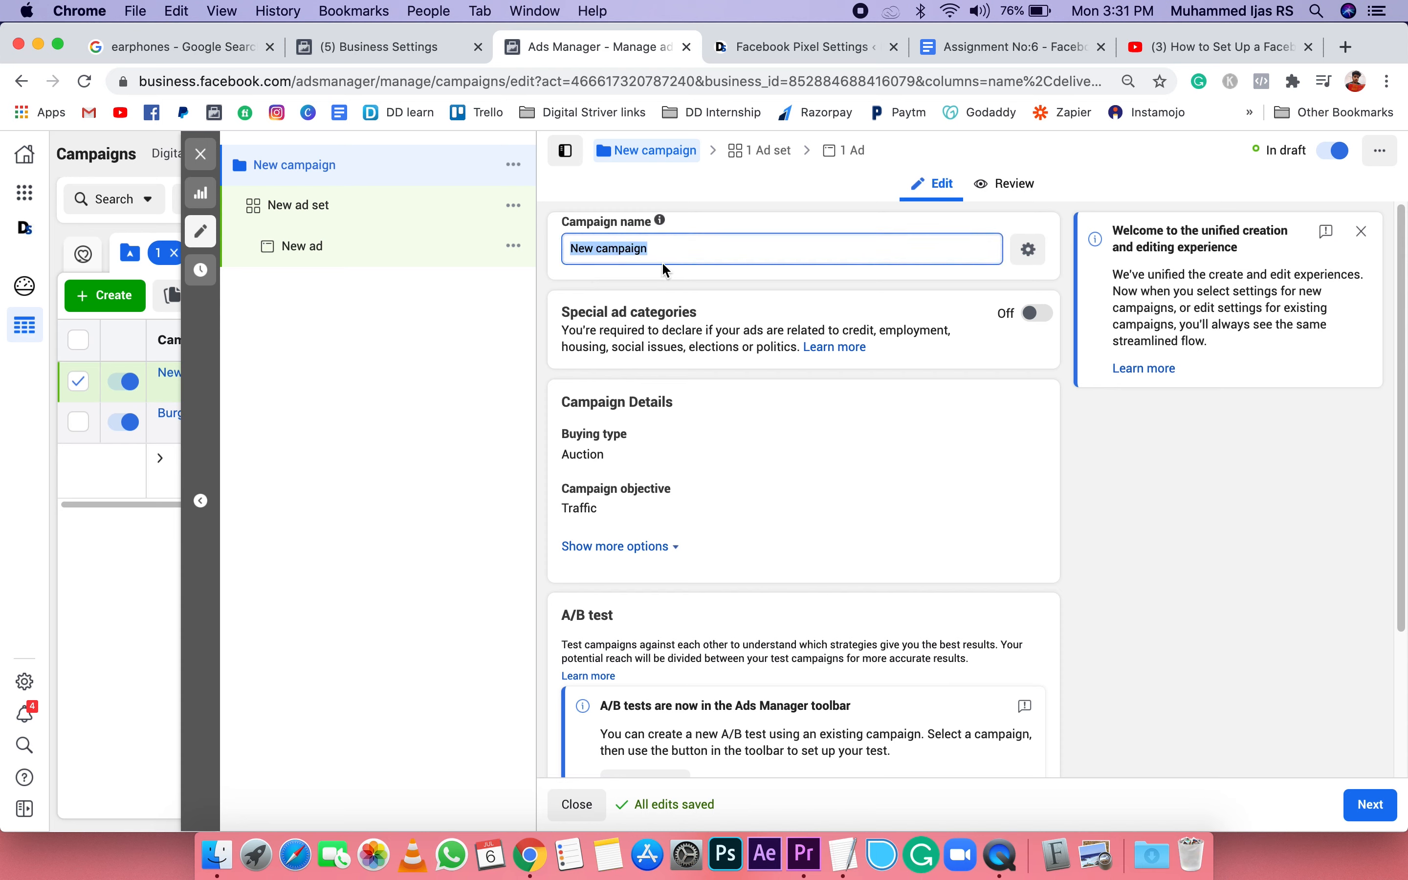
key("BackSpace")
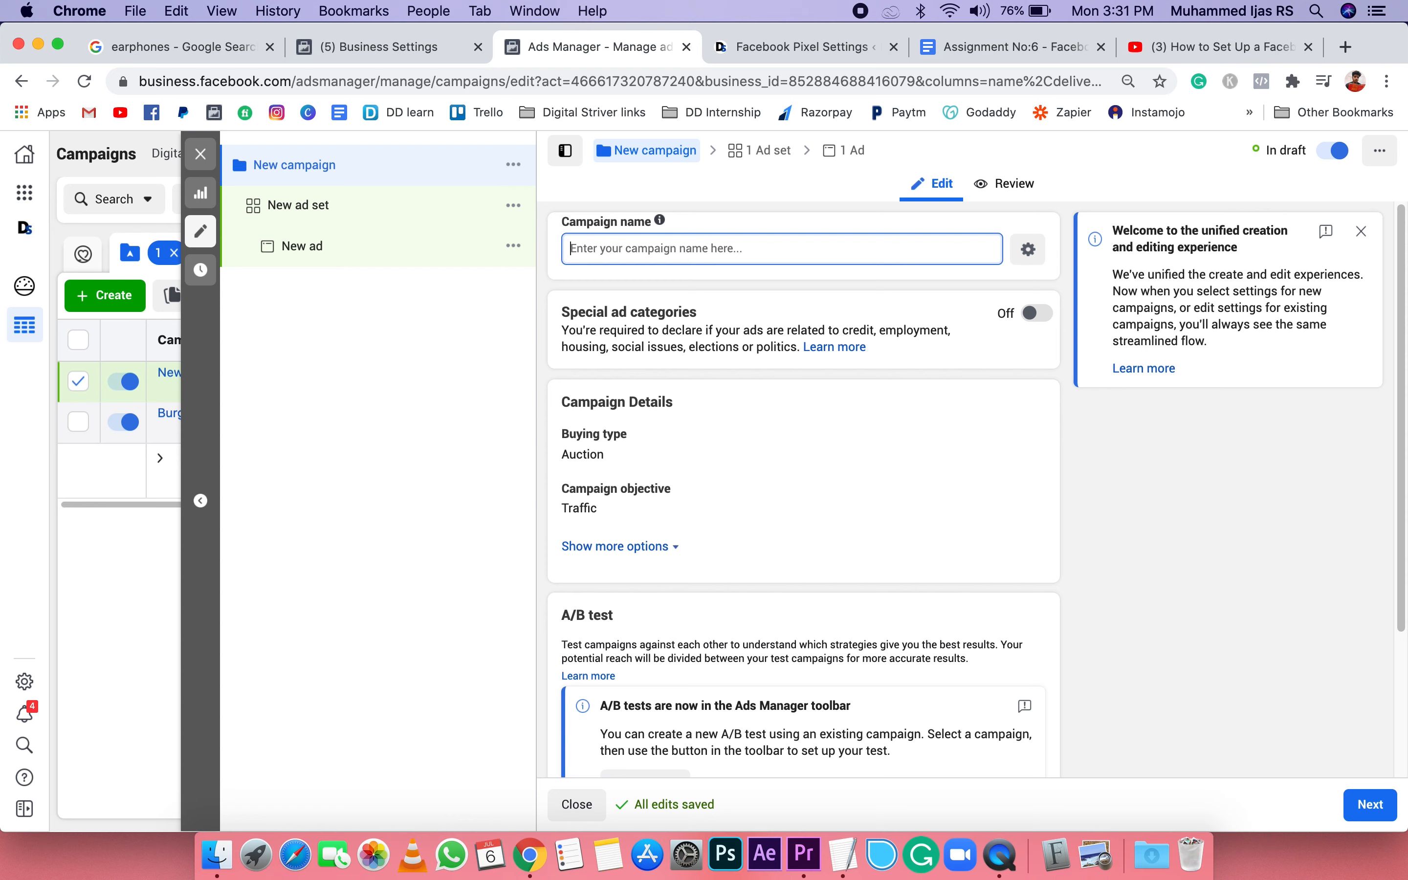
type("Digital ")
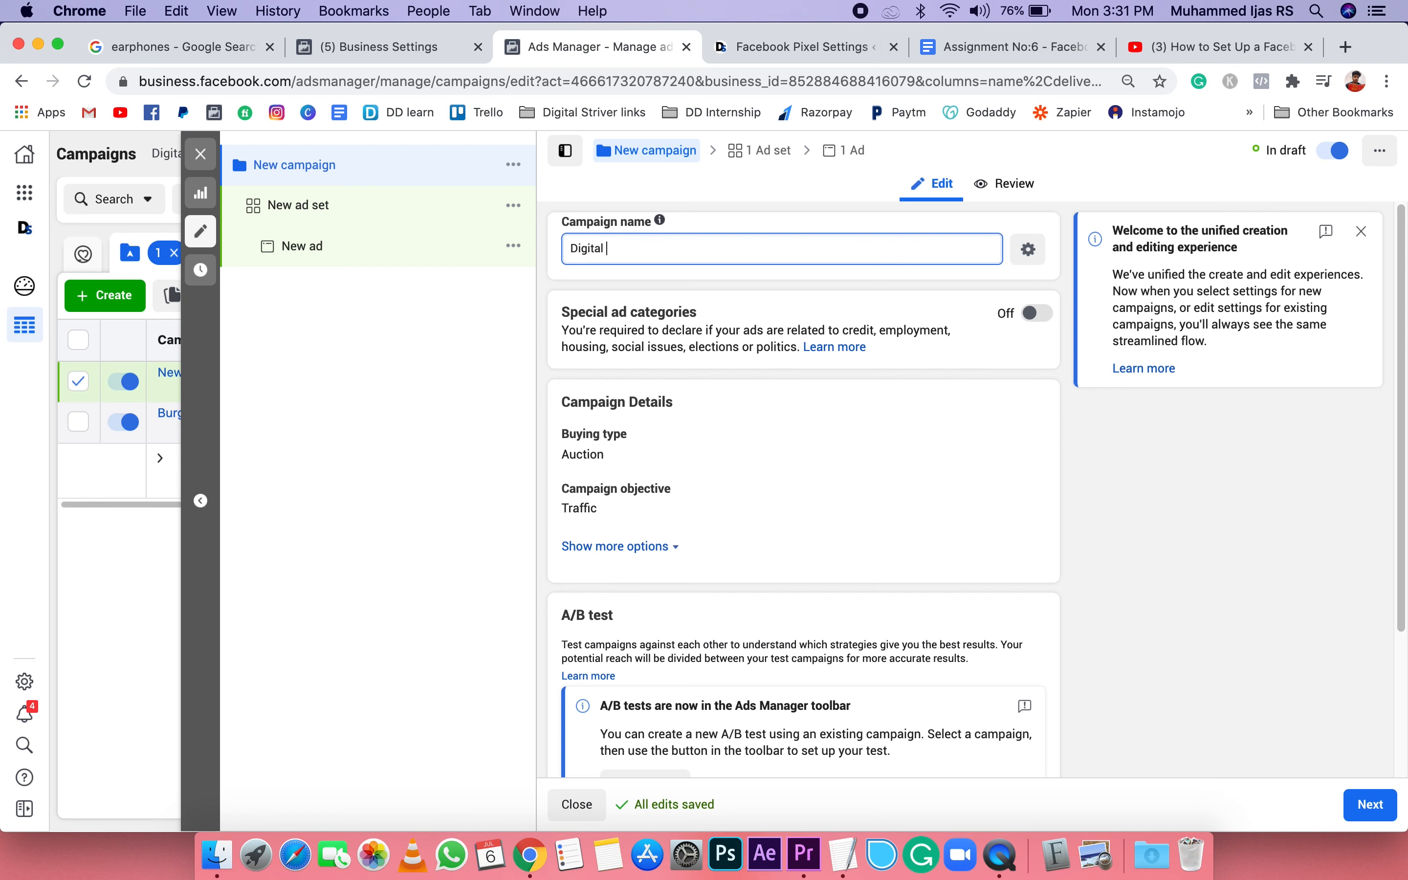
type("striver - Traffic")
left_click(810, 441)
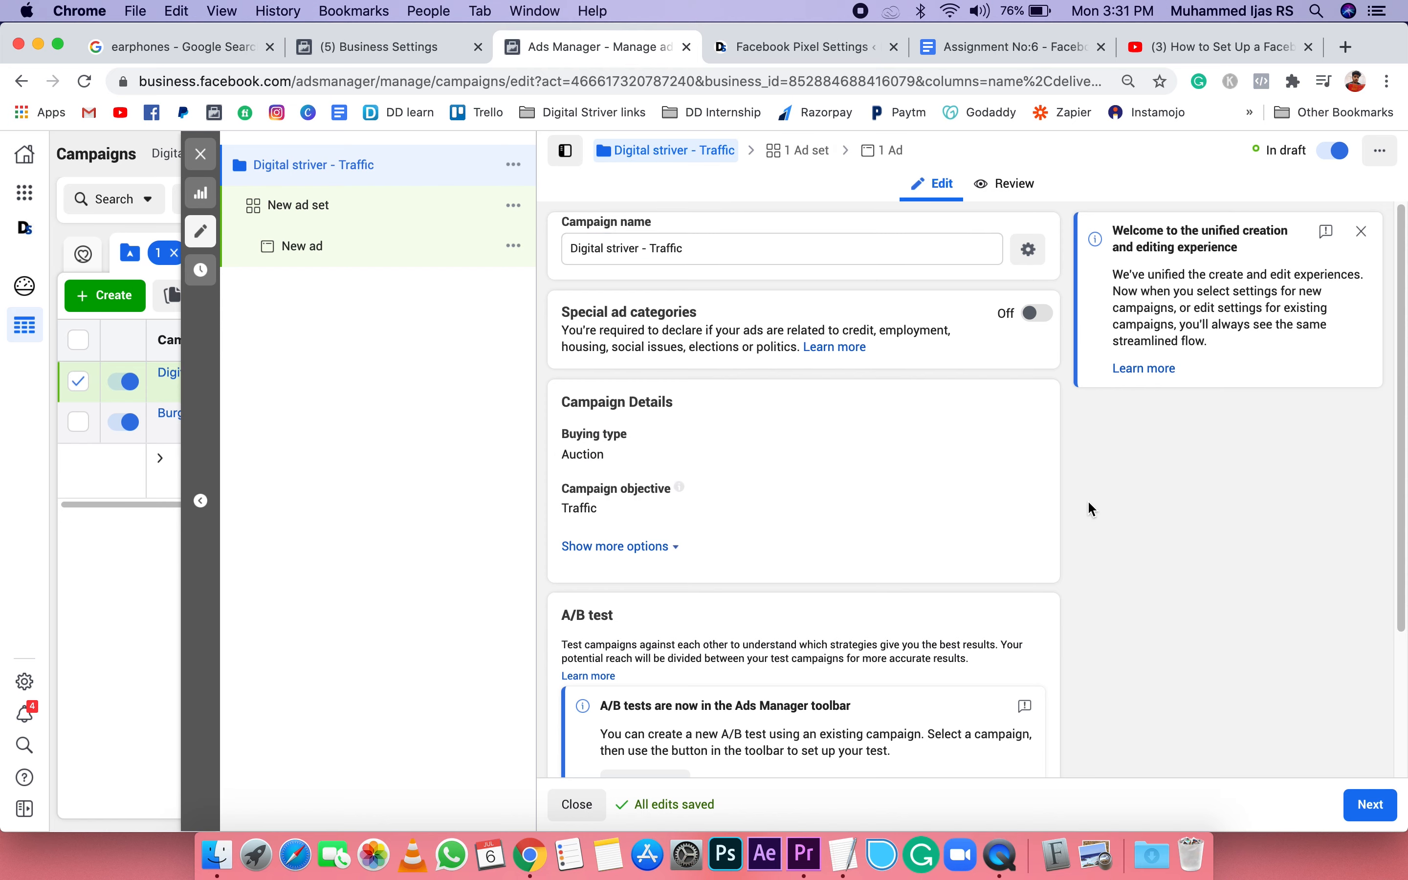
Step: Open the campaign's new ad set and rename it as "work from home jobs"
scroll(1035, 509, "down", 2)
scroll(710, 452, "down", 1)
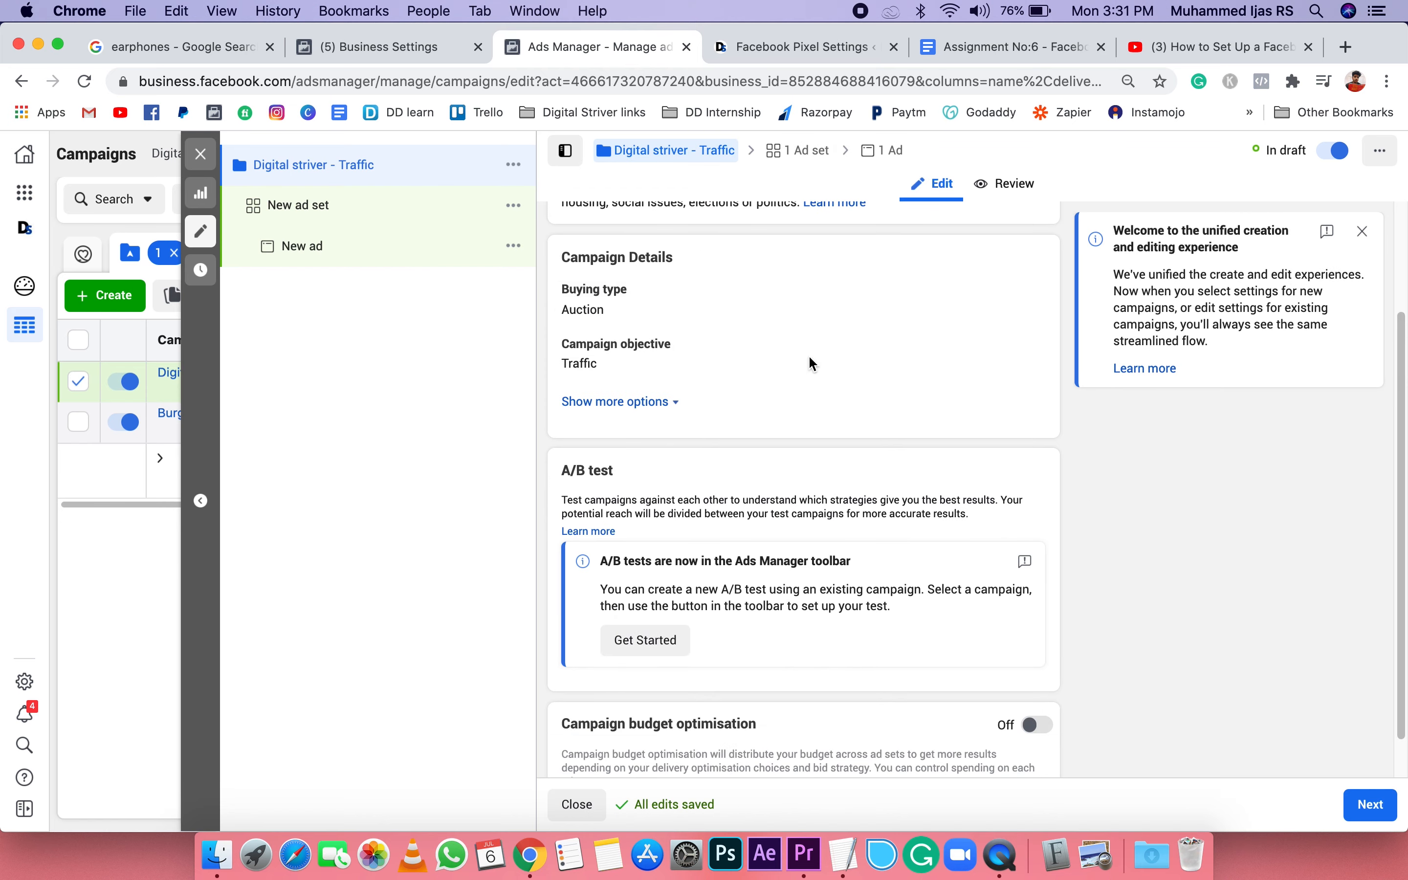
scroll(781, 361, "down", 1)
mouse_move(679, 297)
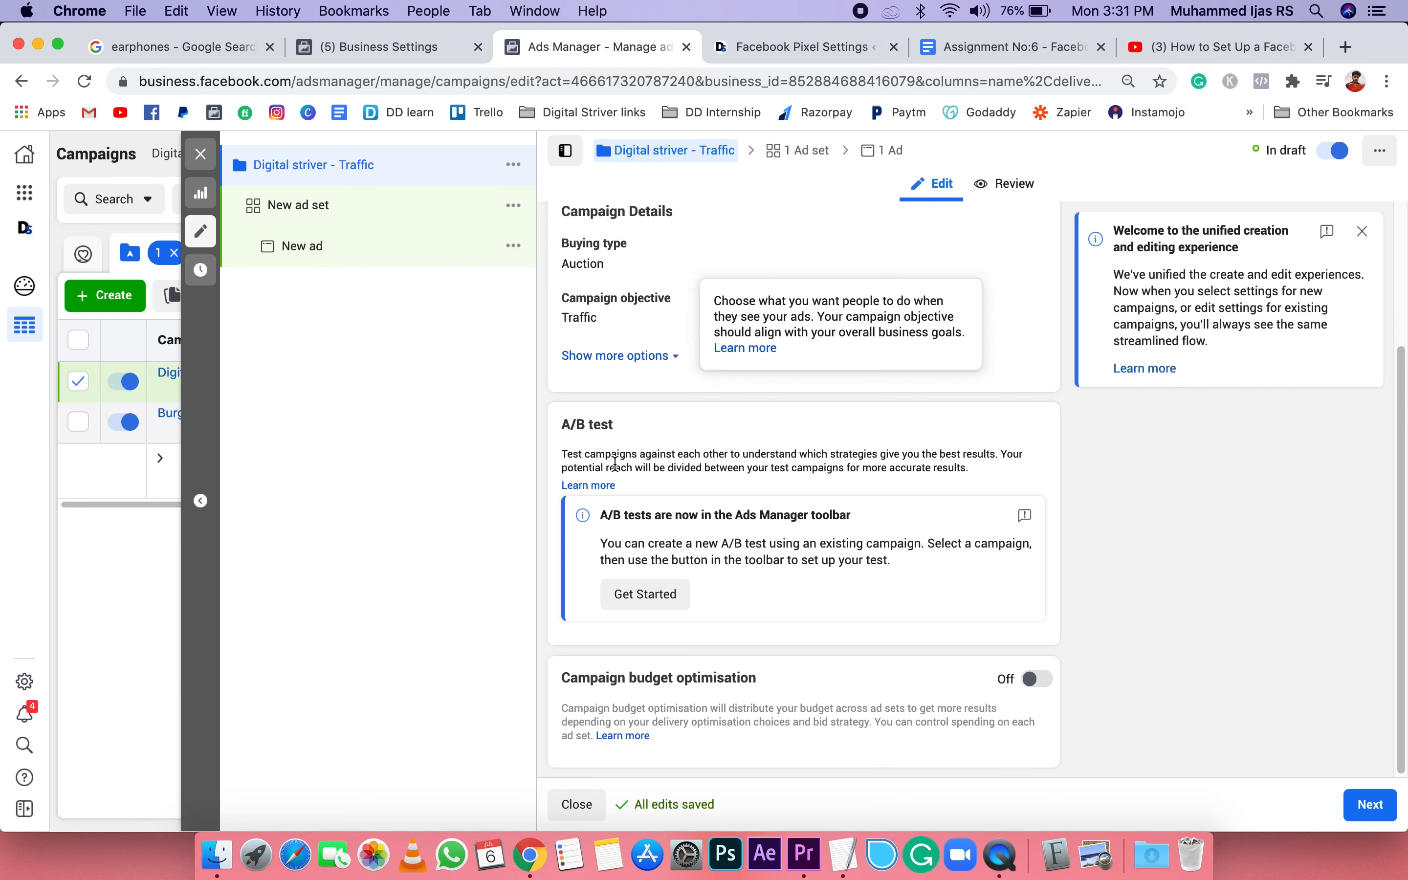
left_click(278, 207)
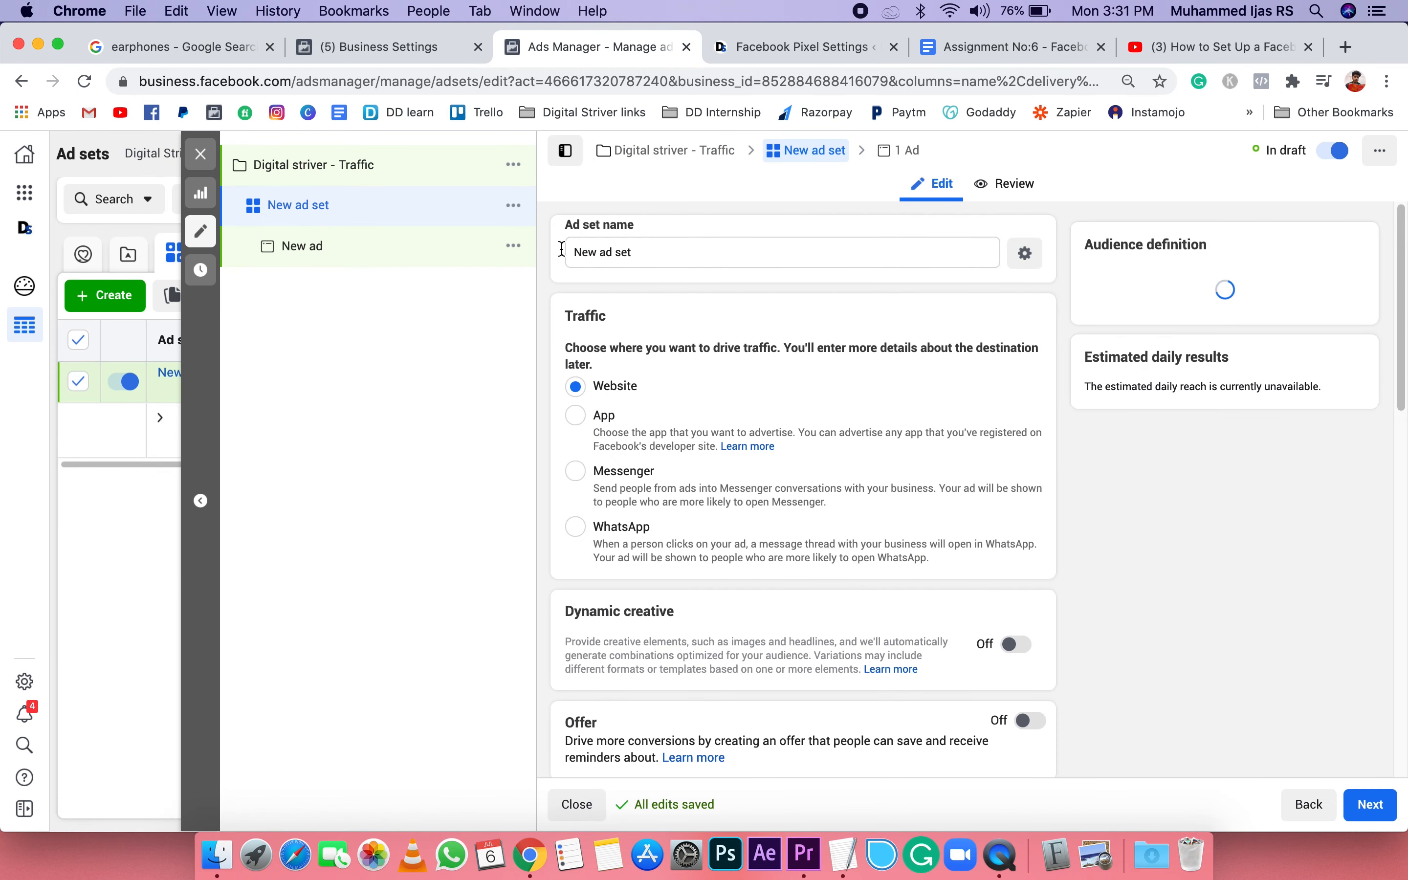
triple_click(629, 252)
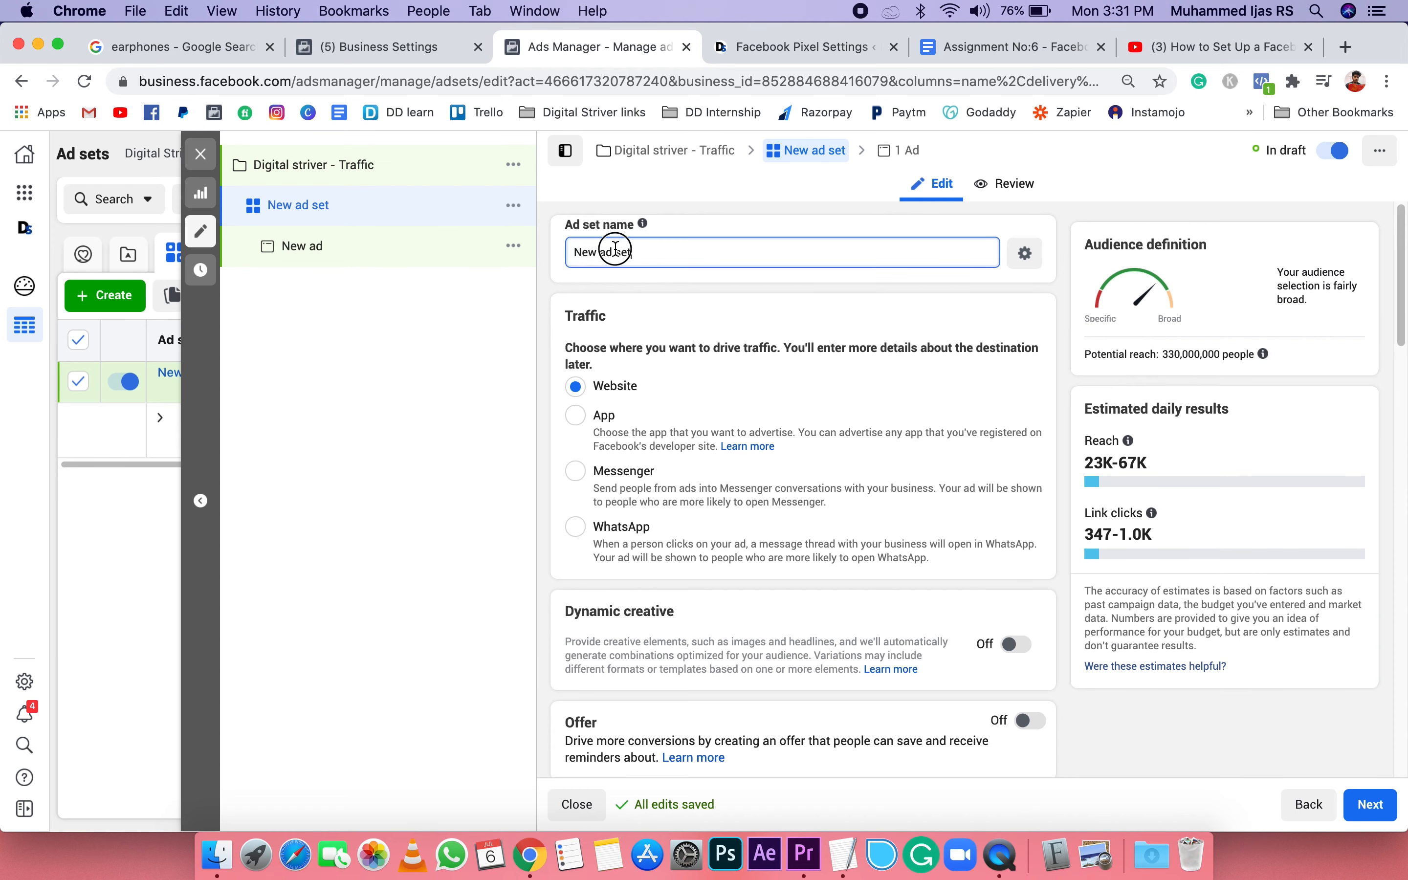
key("BackSpace")
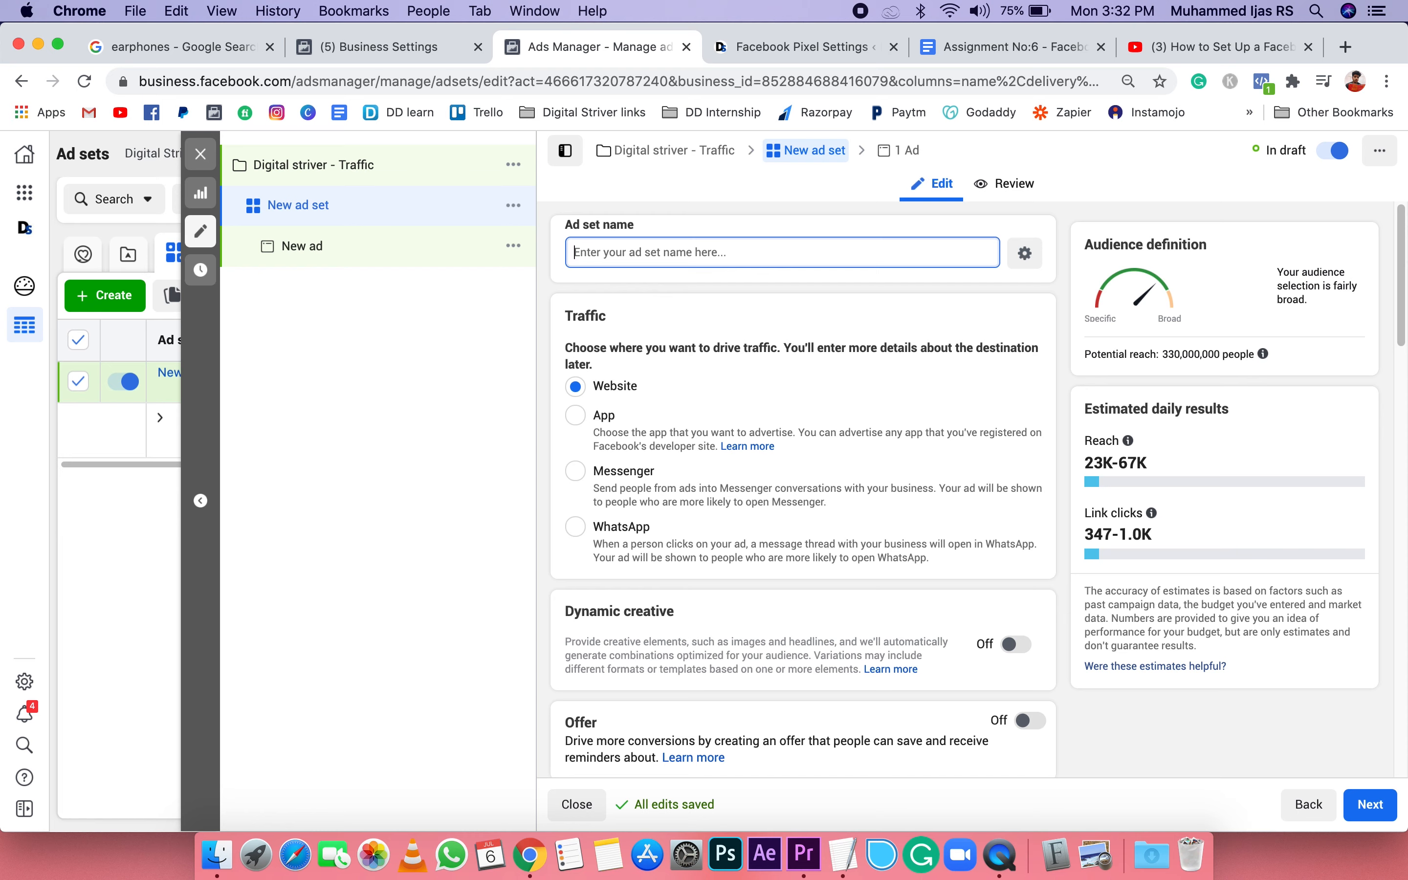
type("work from homw")
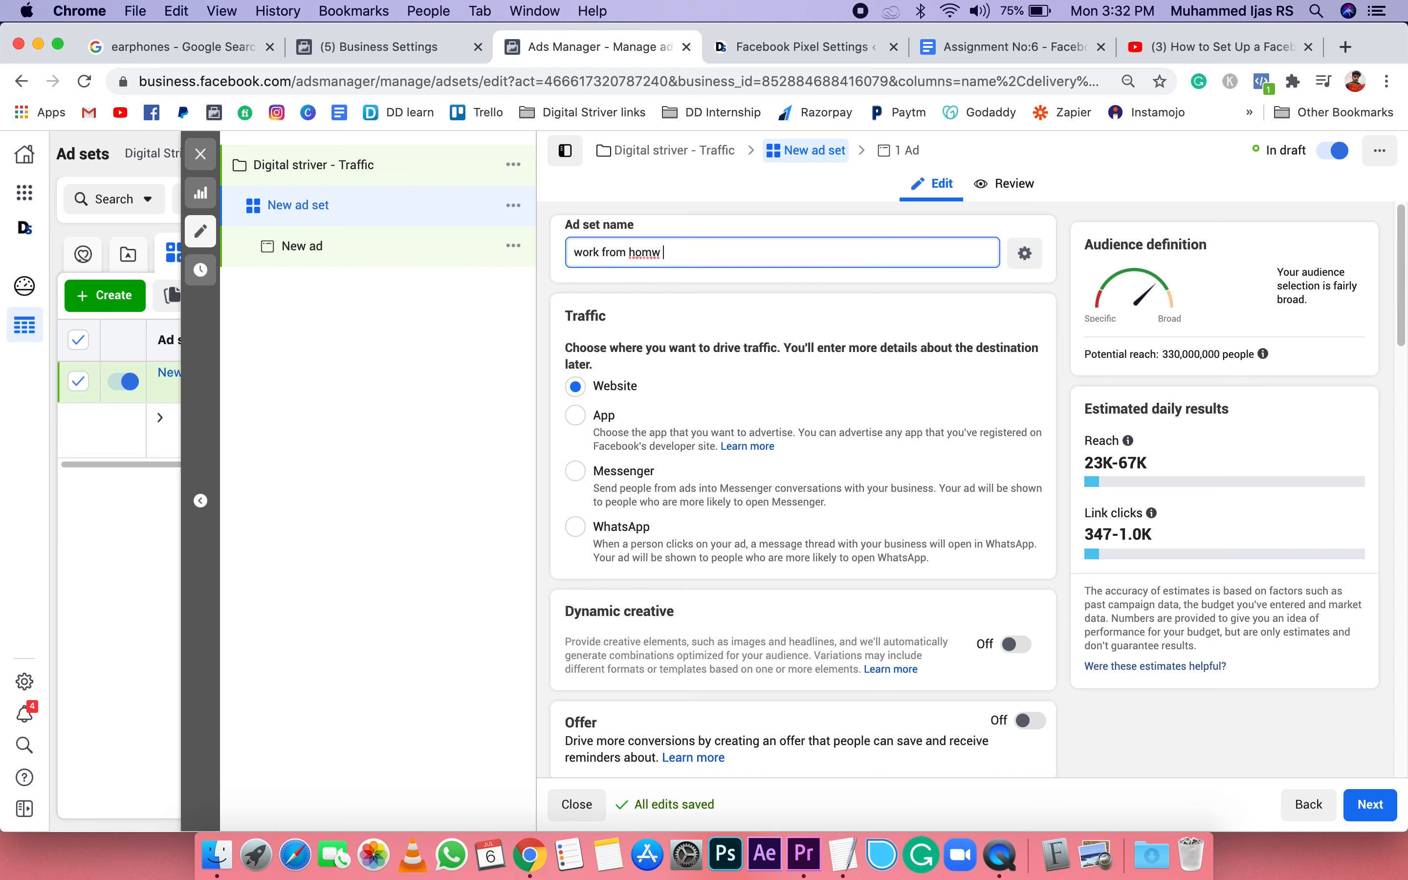
key("BackSpace")
key("BackSpace")
type("e jobs")
left_click(677, 294)
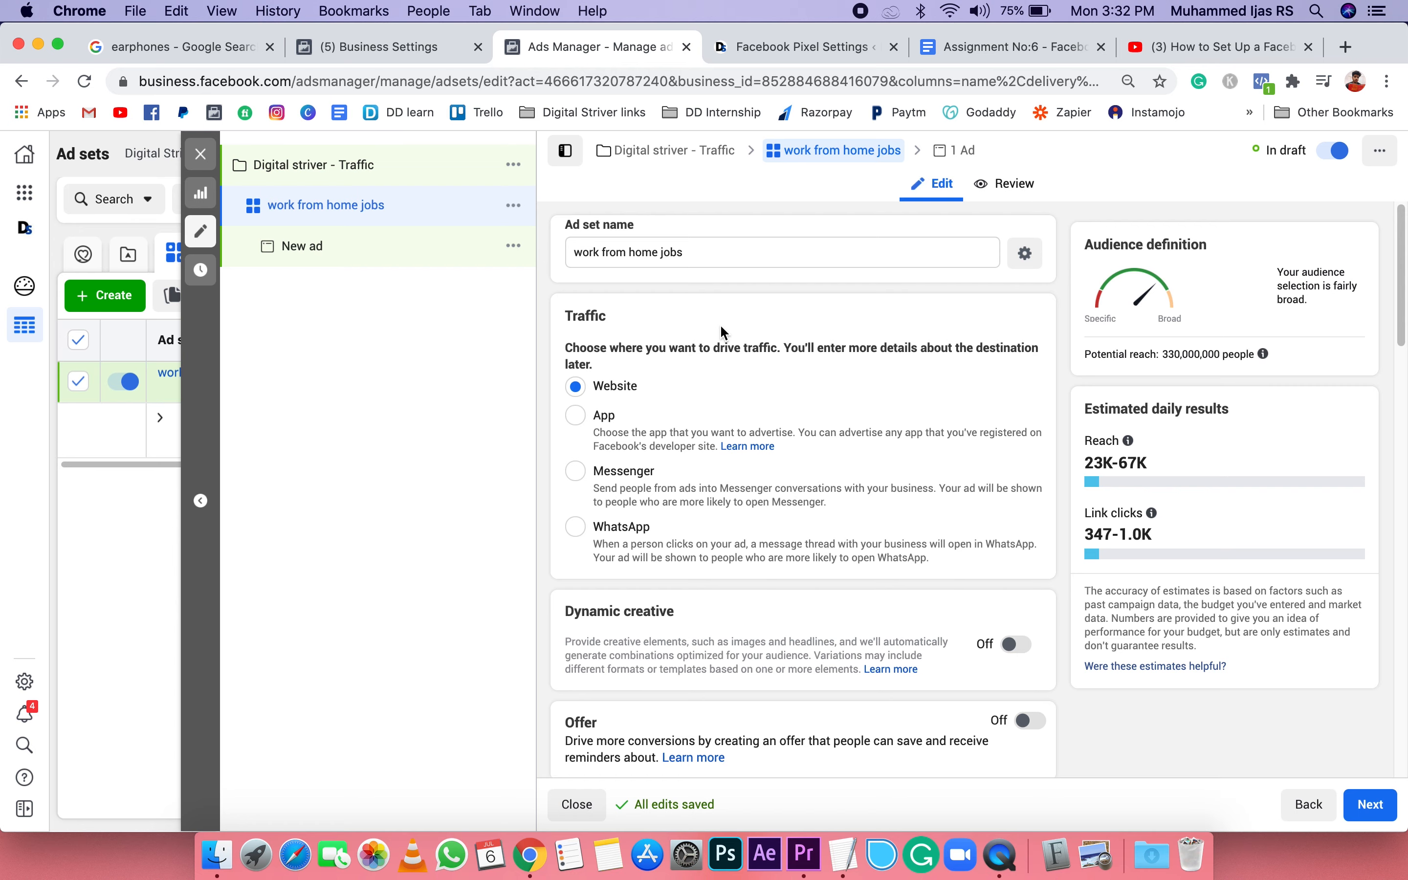
Step: Keep Website as the traffic destination and set the ad set's daily budget to ₹76.02
scroll(668, 373, "down", 7)
scroll(669, 376, "up", 6)
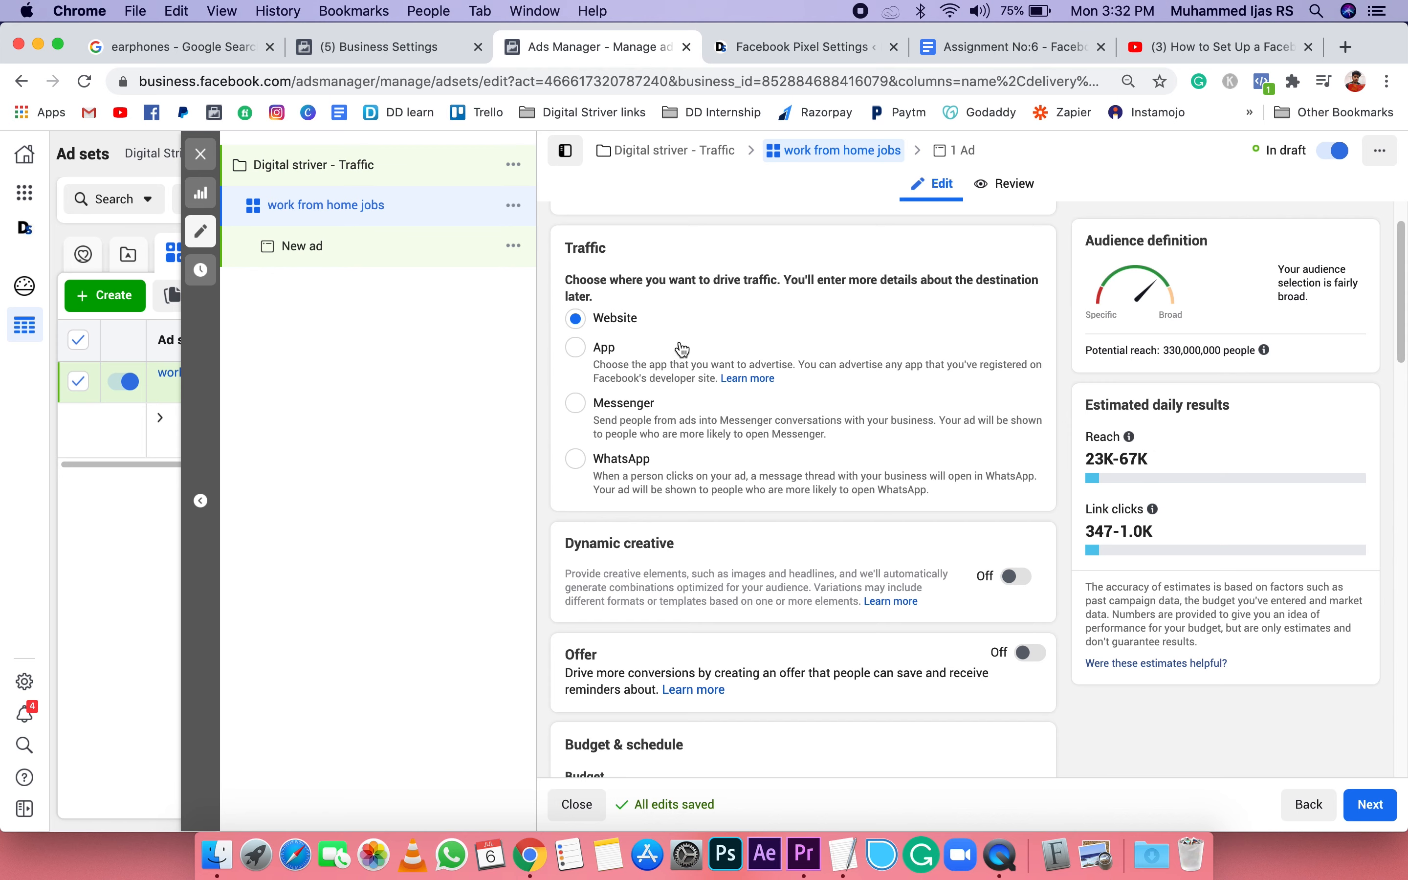
scroll(681, 348, "down", 1)
scroll(681, 348, "down", 10)
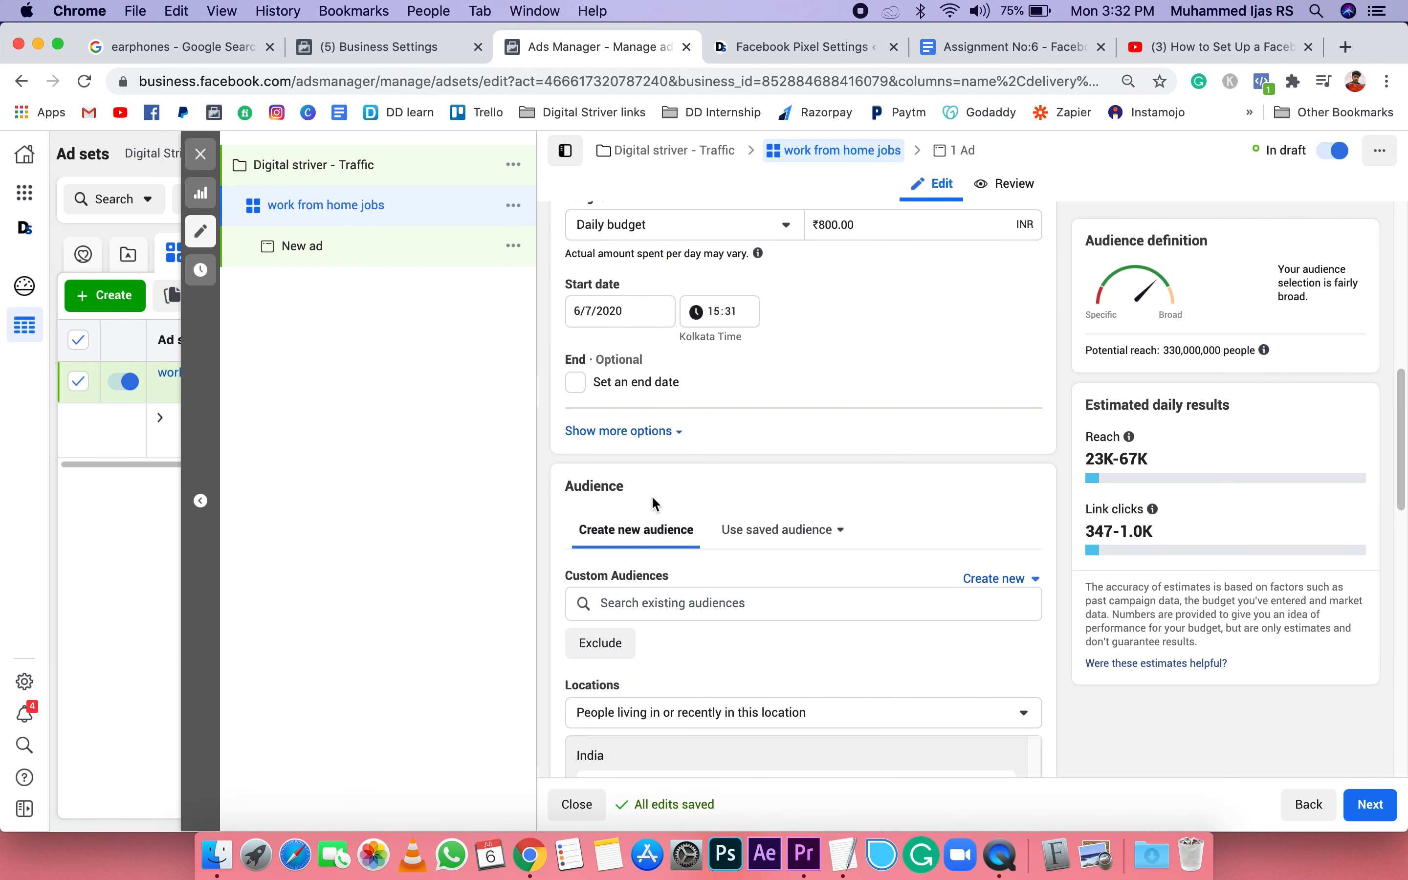
scroll(862, 230, "up", 1)
left_click_drag(863, 249, 817, 250)
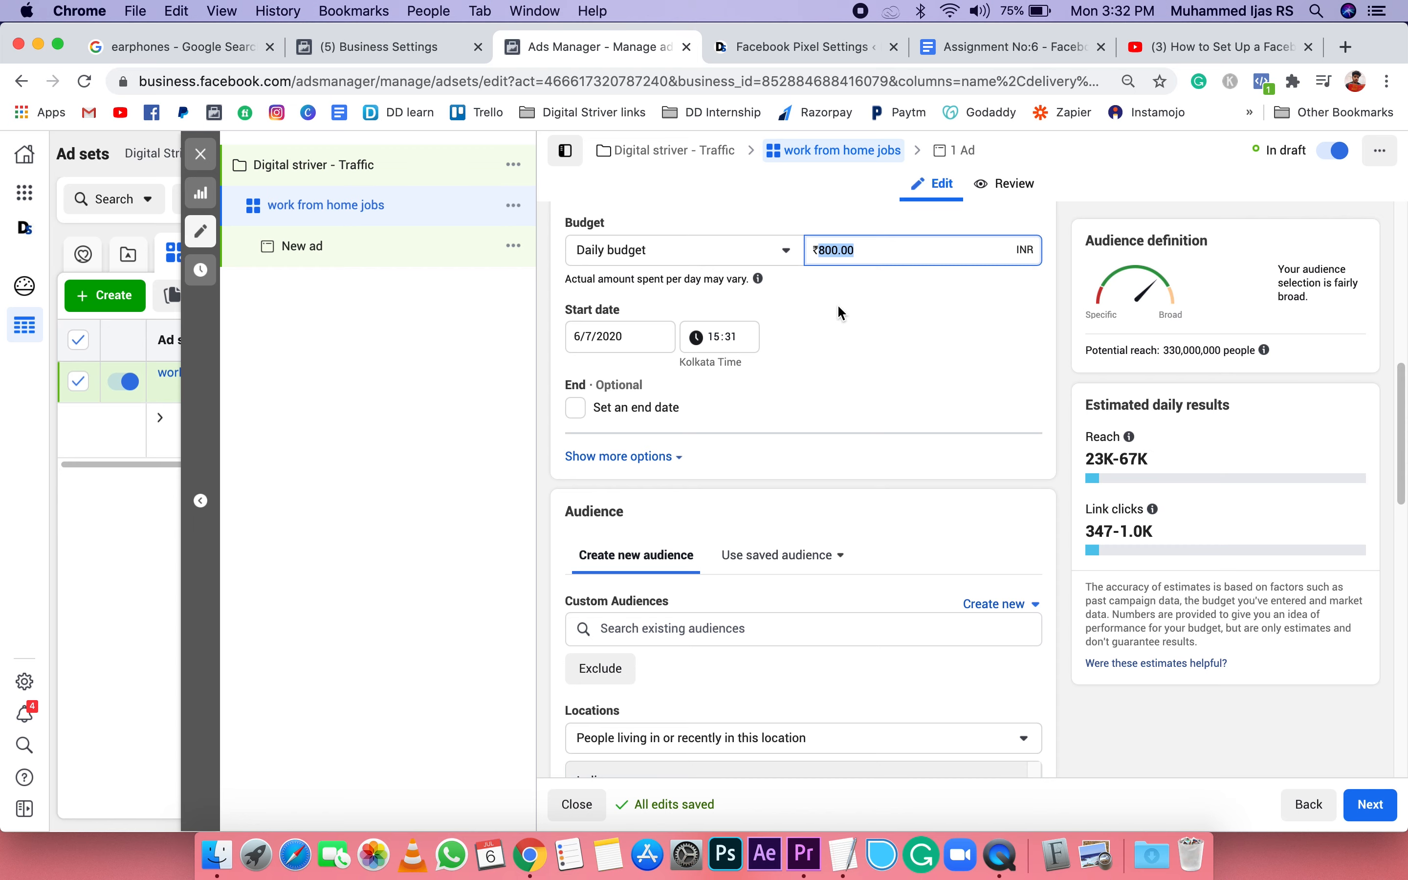
type("75")
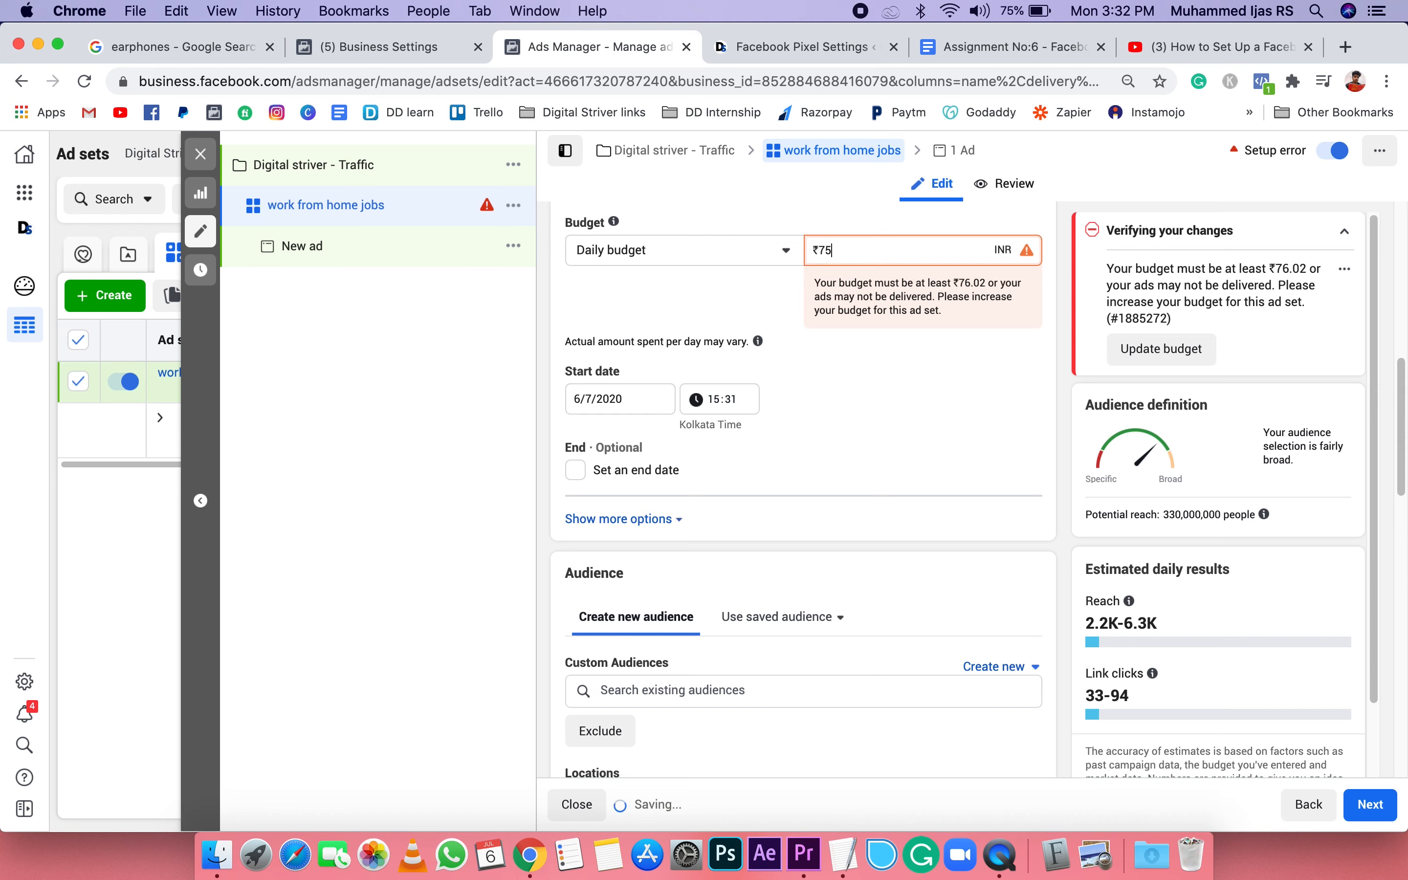
key("BackSpace")
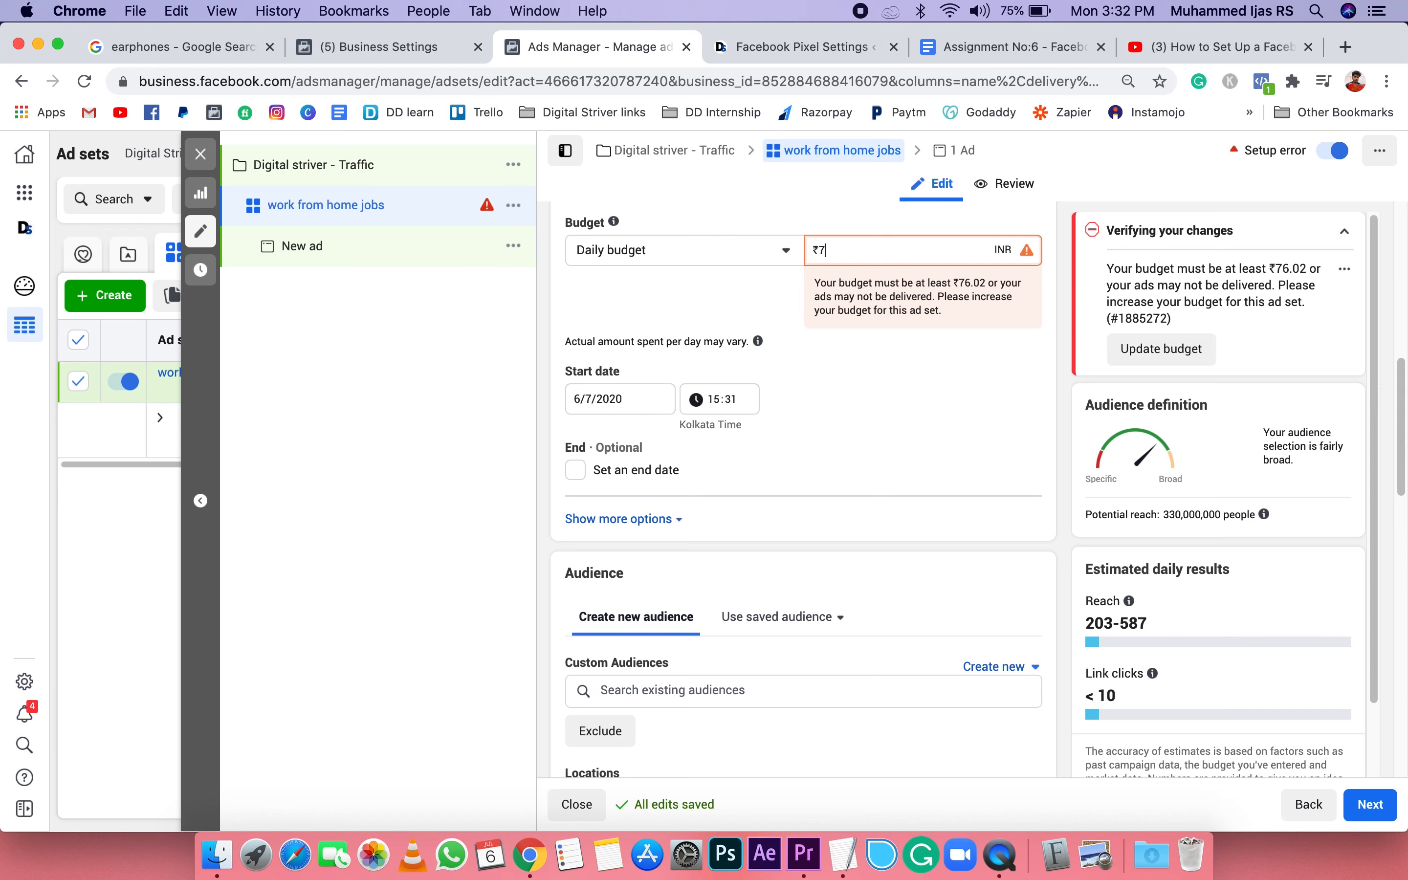
type("6.02")
left_click(957, 378)
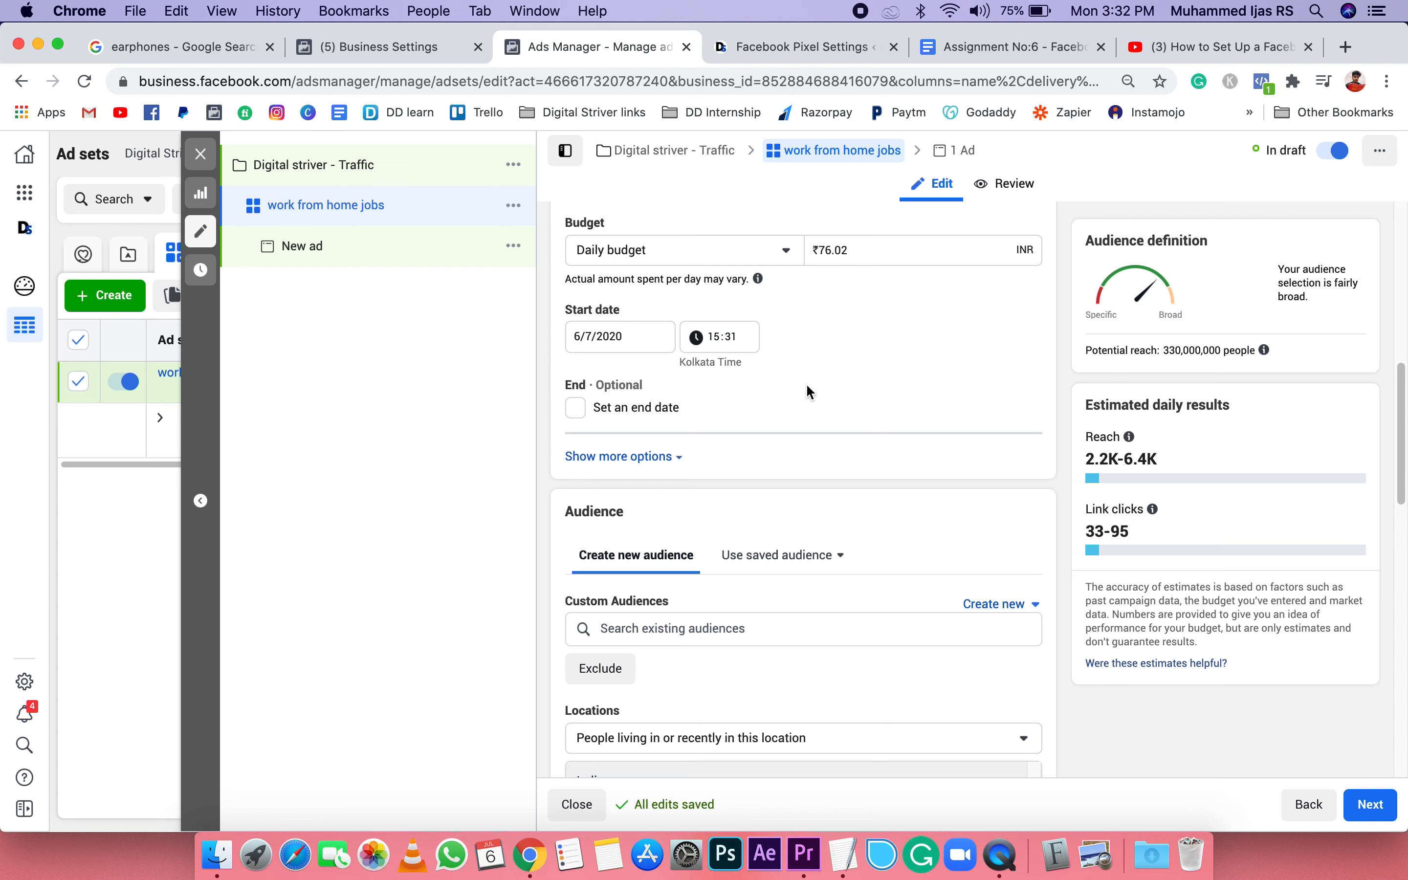
Step: Enable an end date for the ad set and schedule it for 8/7/2020 at 10:00
left_click(577, 409)
left_click(580, 412)
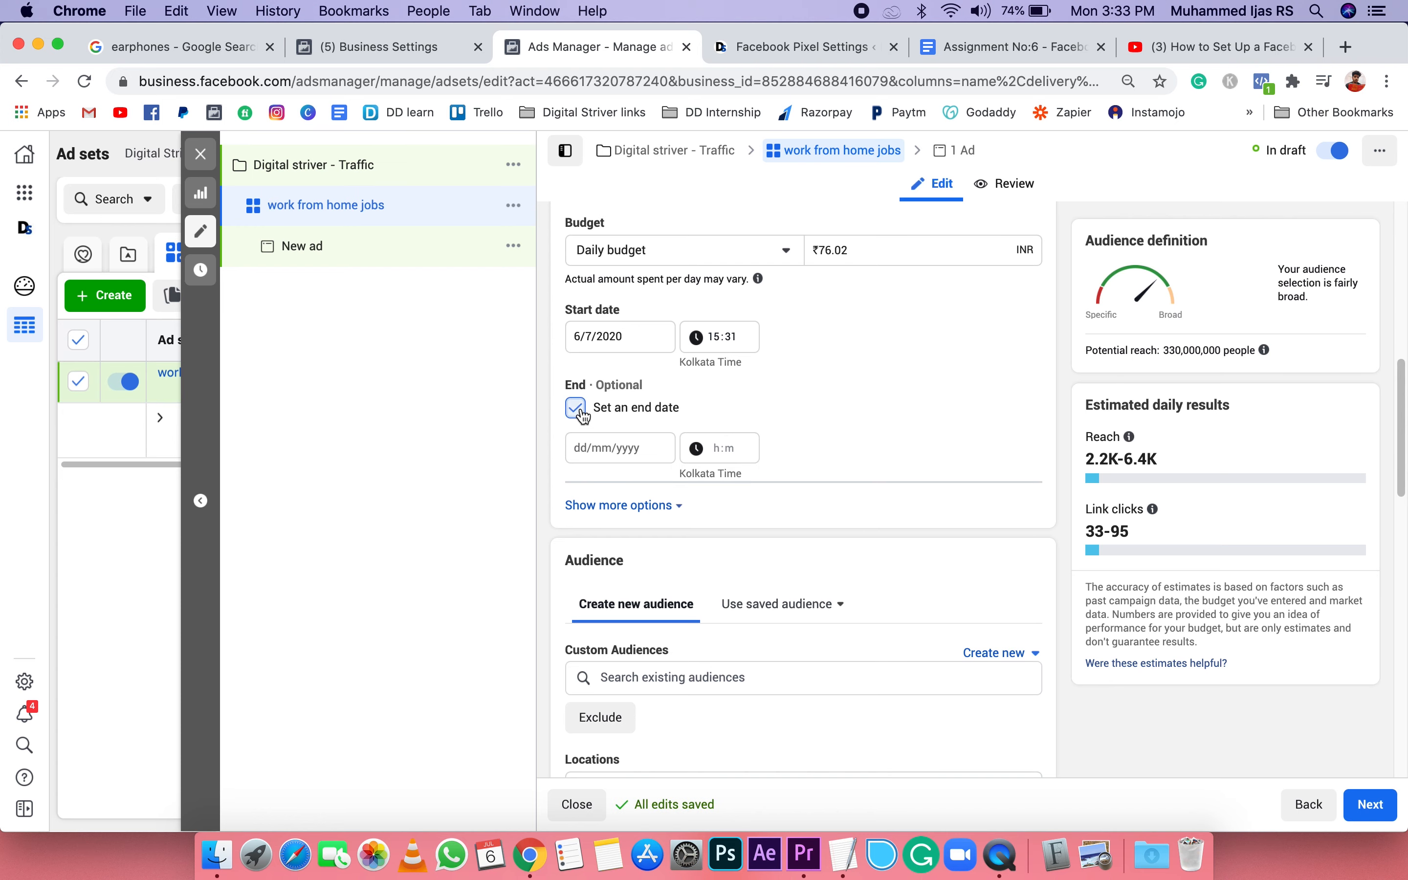
left_click(578, 409)
left_click(718, 453)
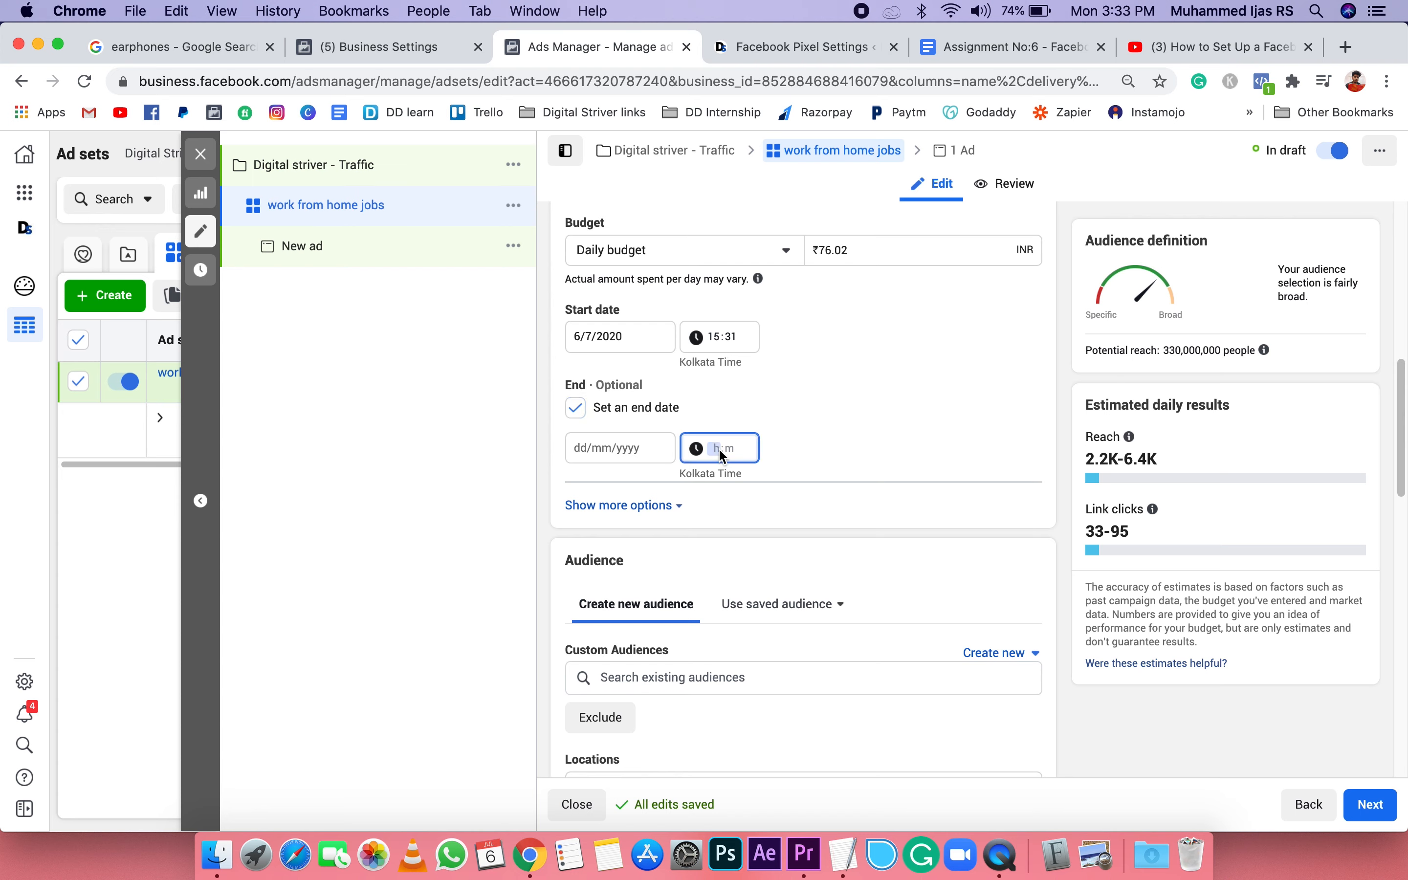
left_click(574, 445)
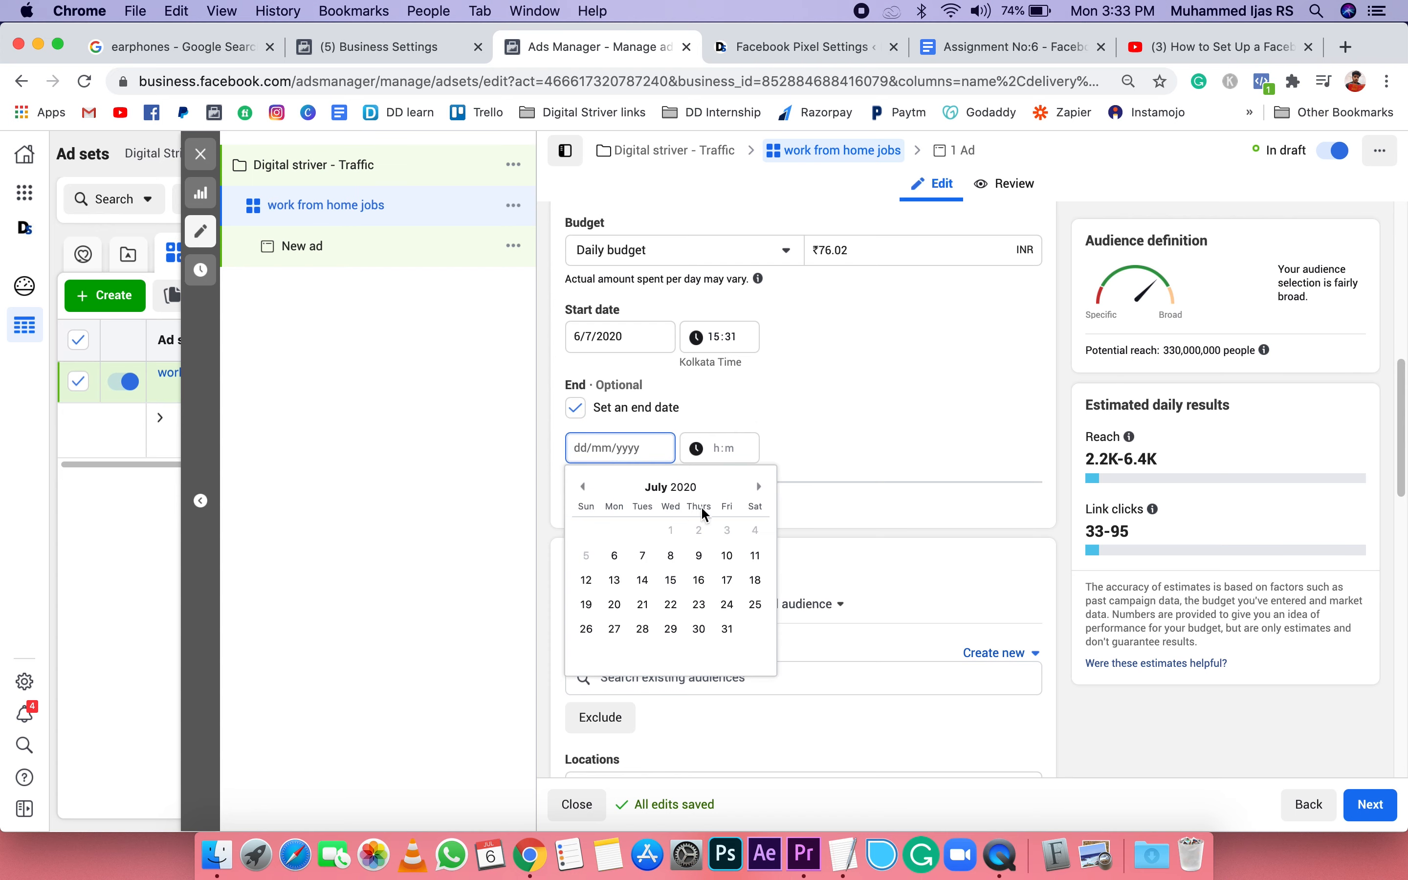
left_click(685, 554)
left_click(713, 448)
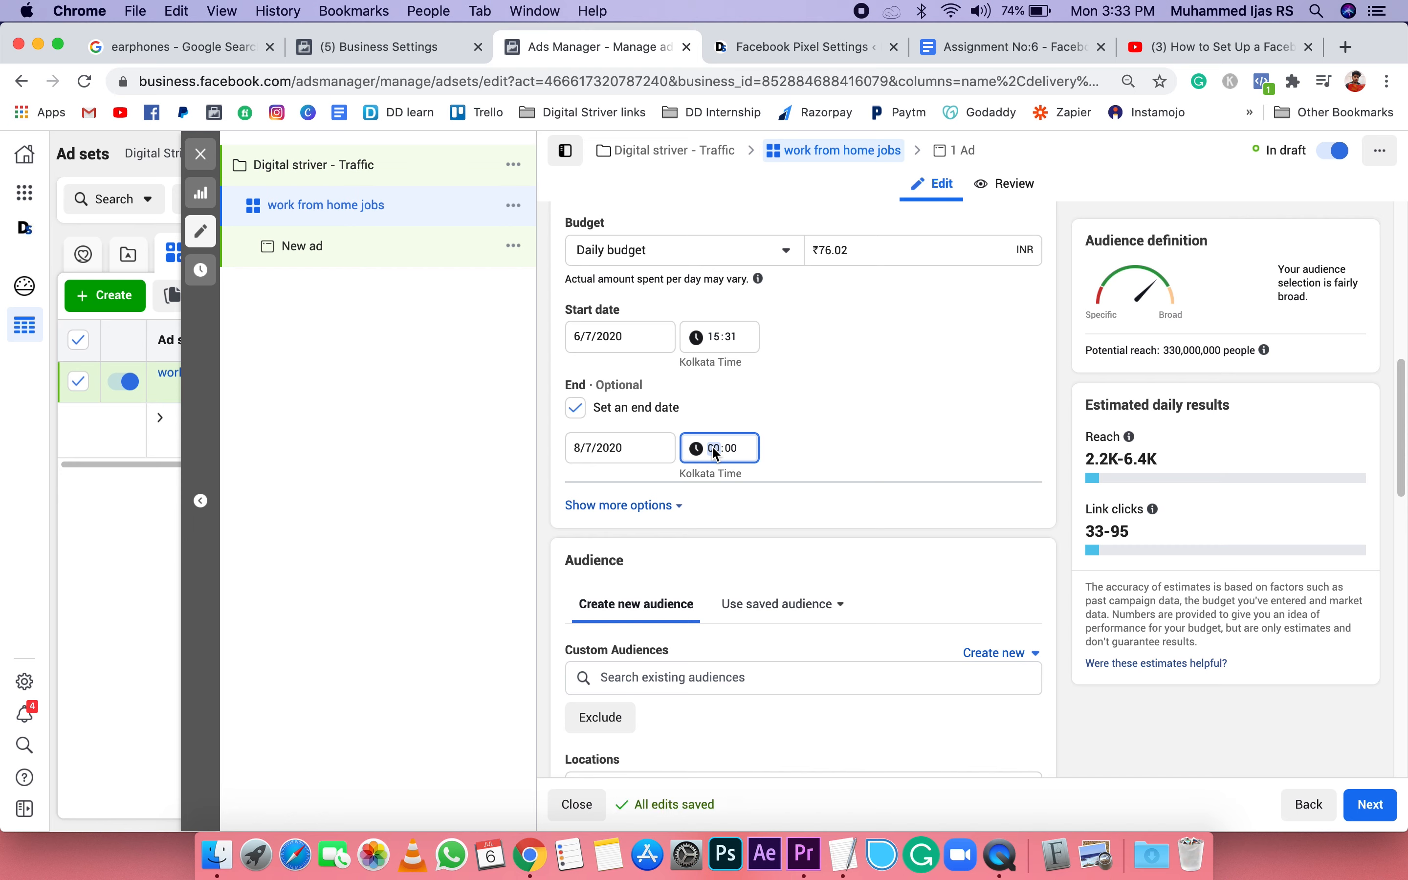
type("10")
left_click(883, 448)
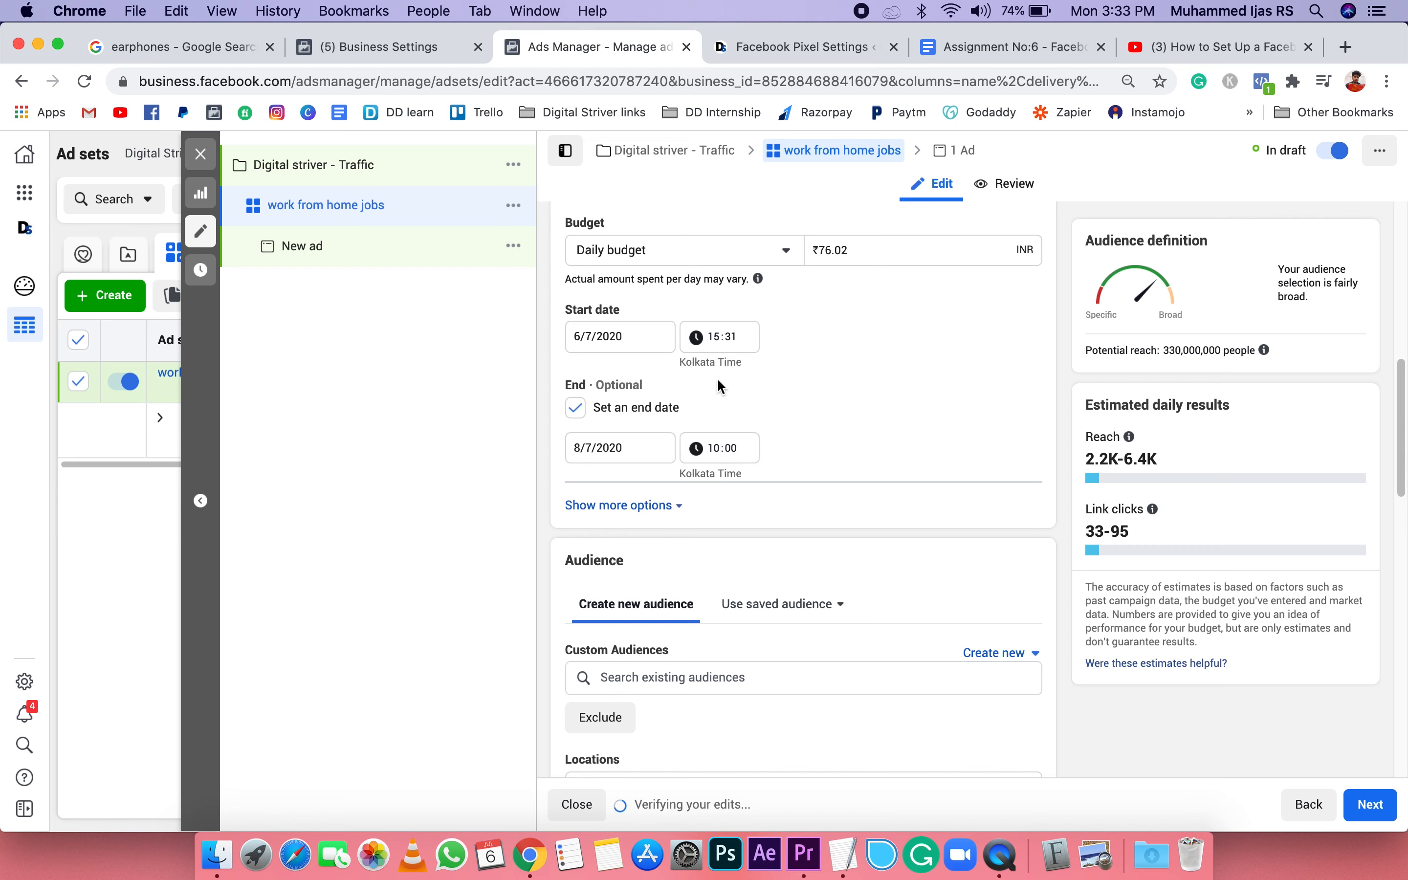
Step: Set the audience's maximum age to 55
scroll(832, 505, "down", 3)
scroll(832, 505, "down", 6)
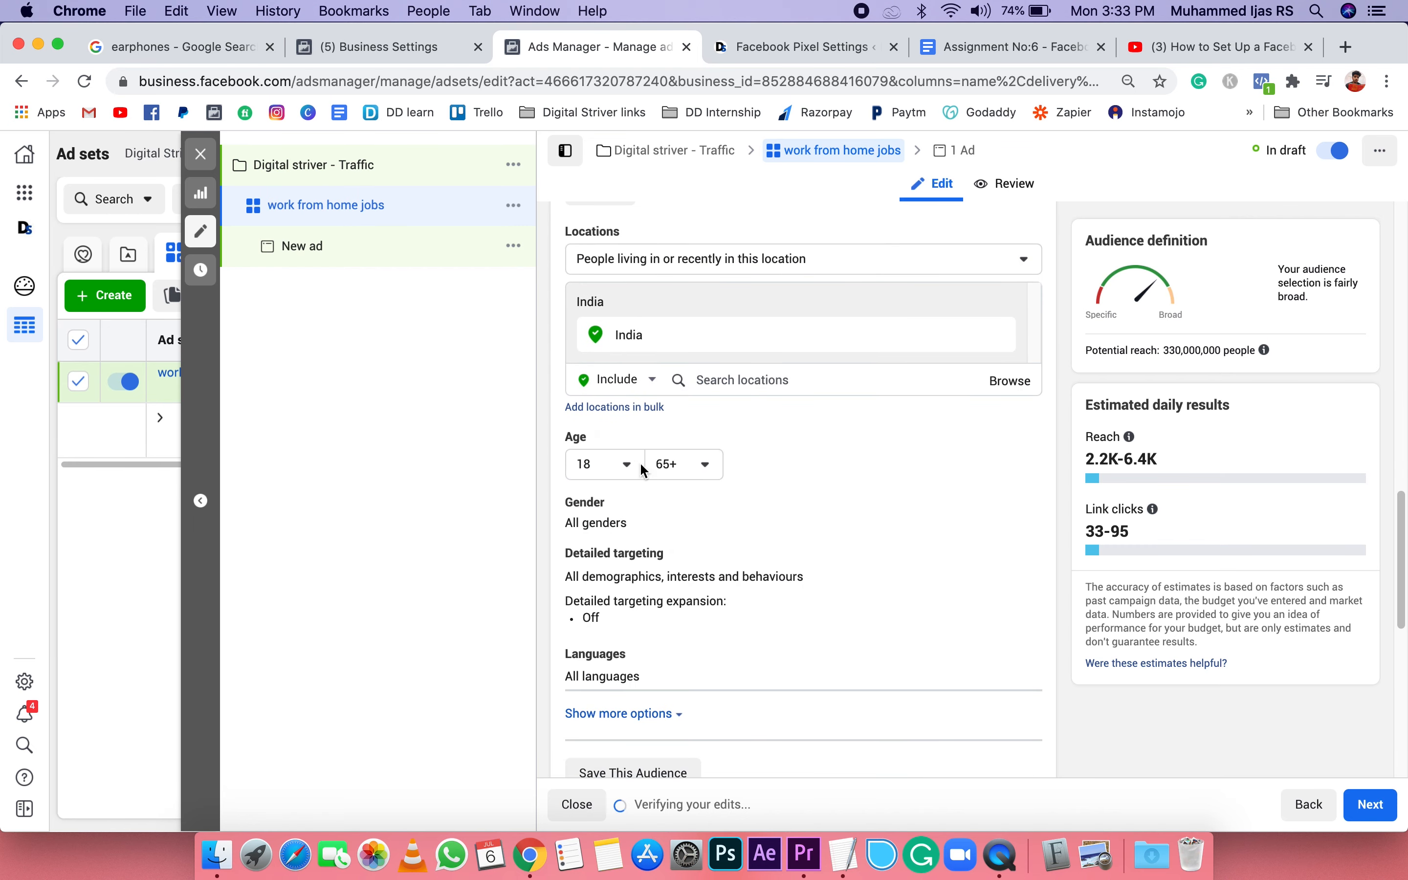
left_click(713, 467)
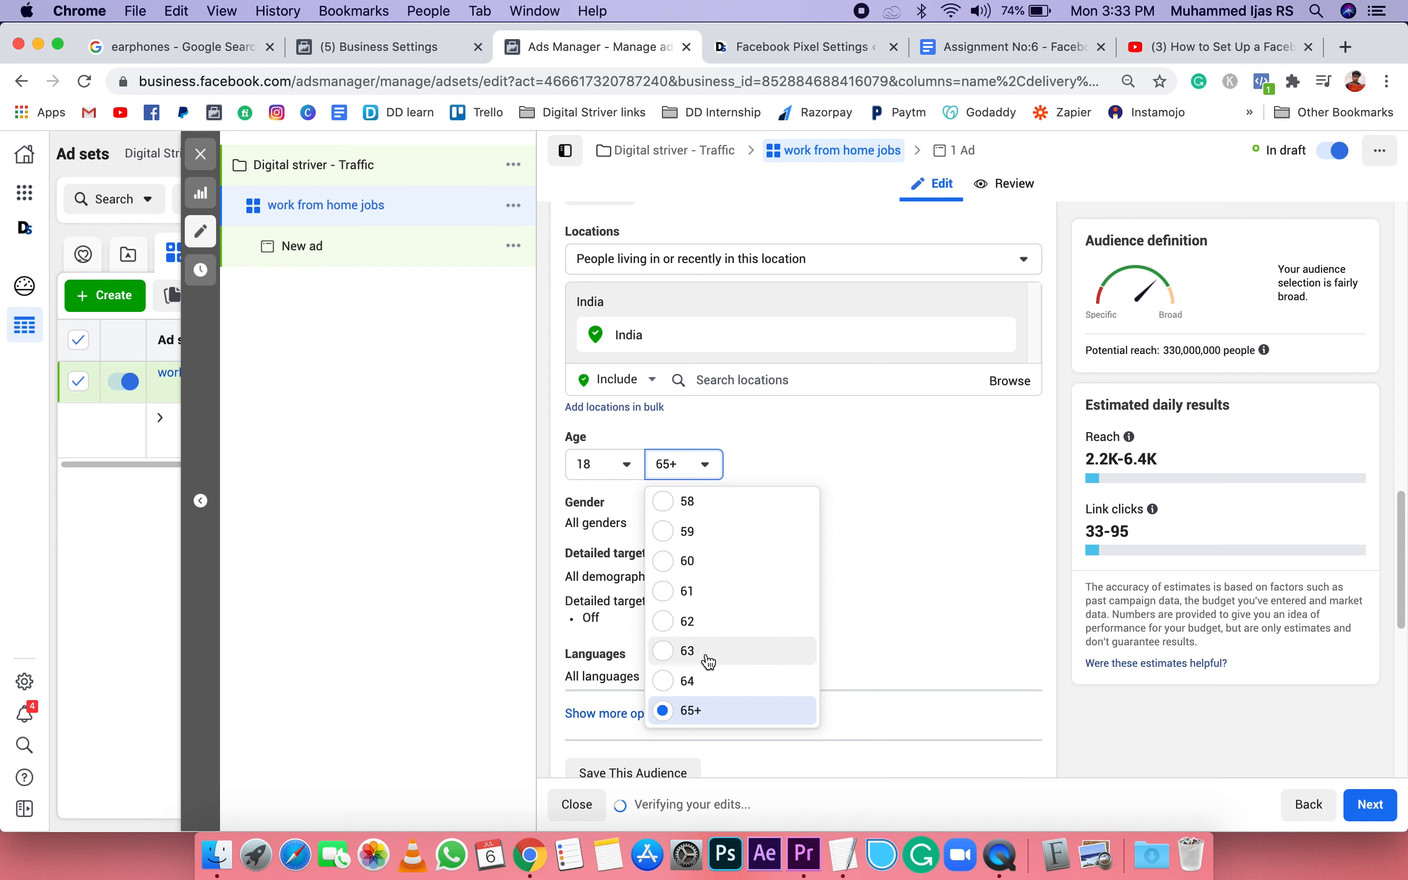
scroll(709, 662, "up", 5)
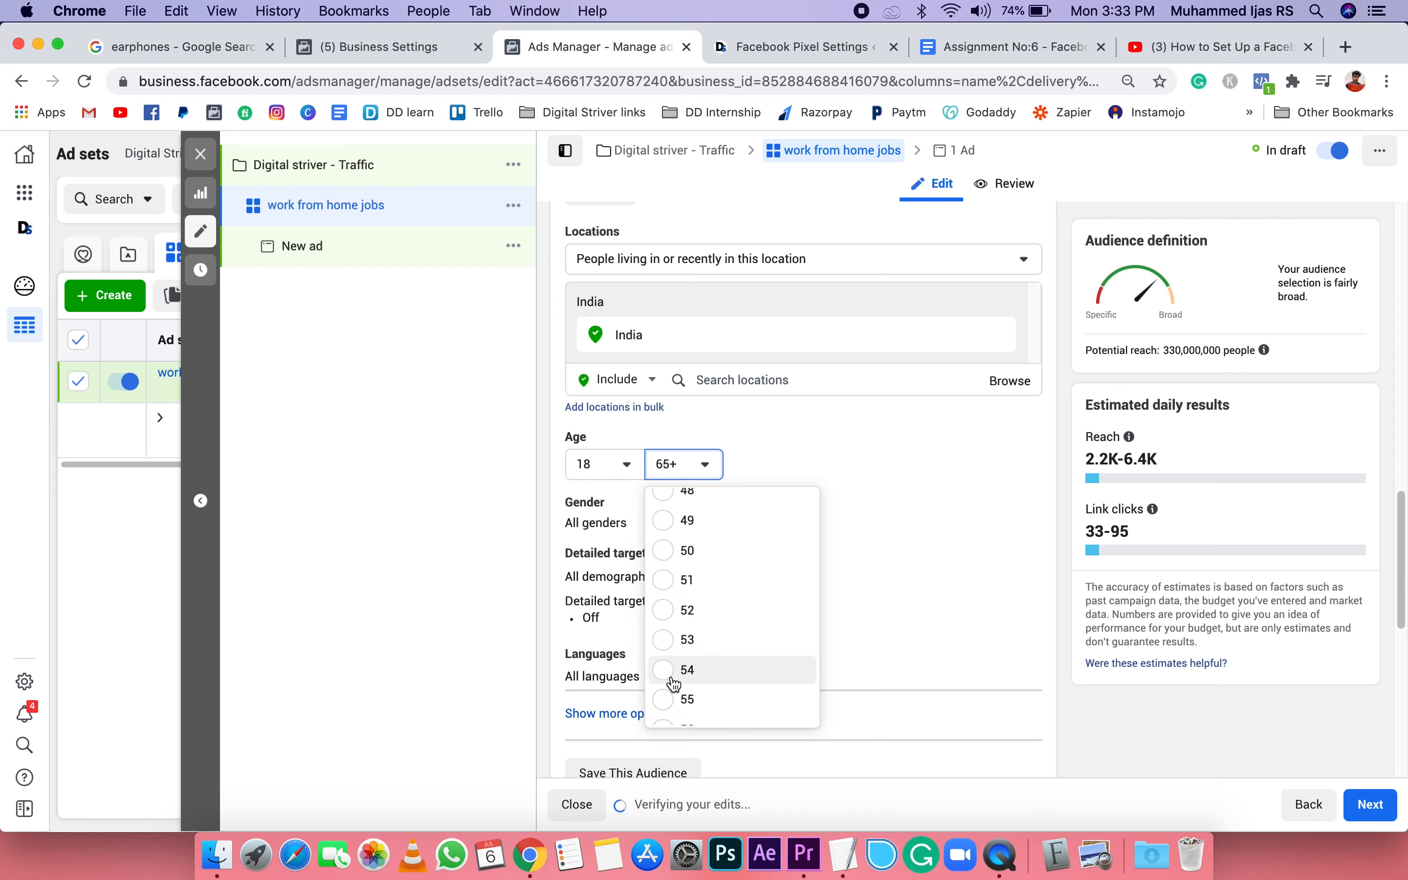
left_click(683, 699)
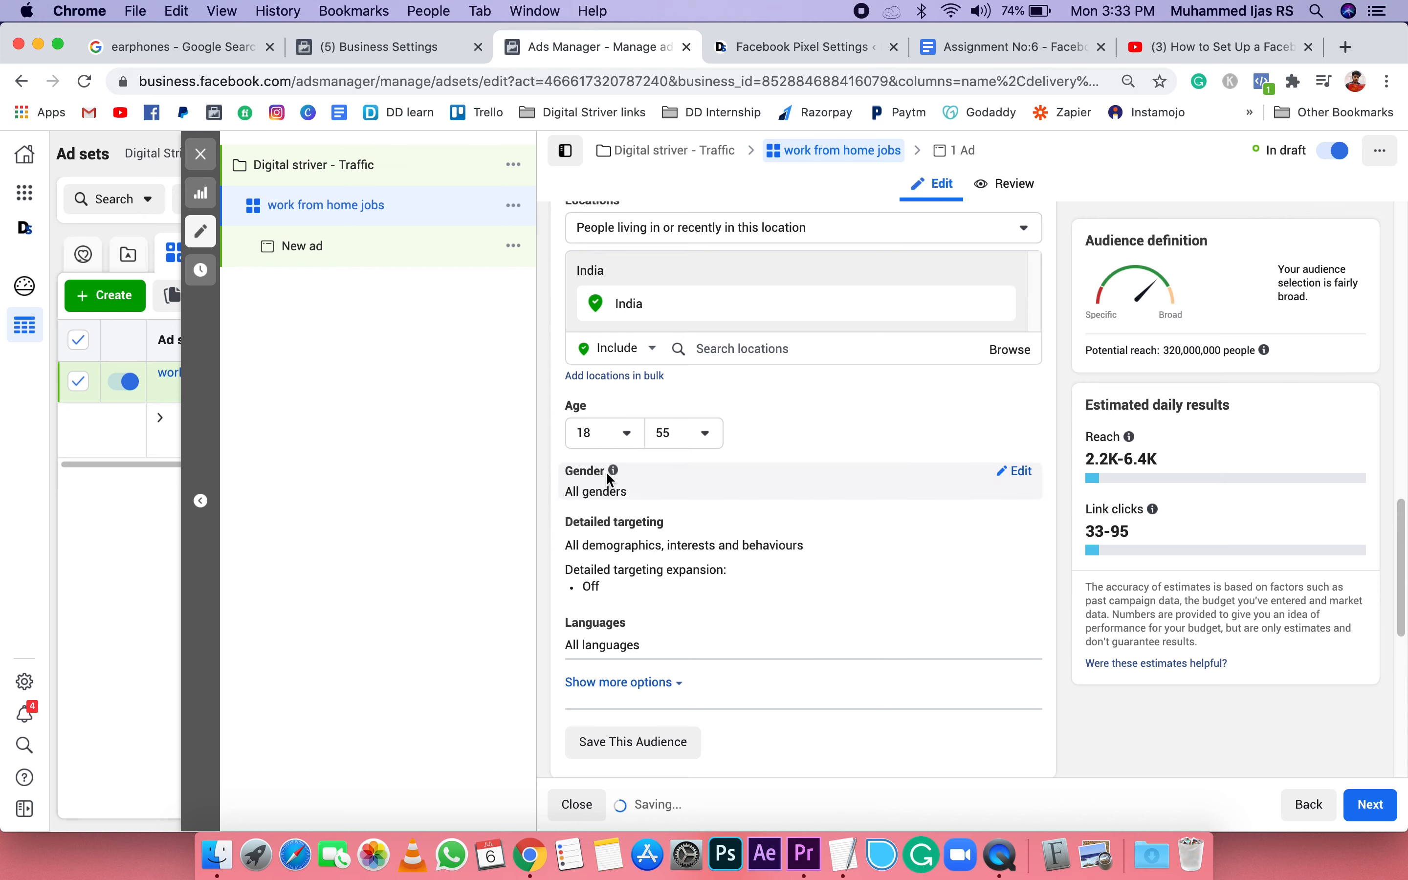
Step: Search the audience's detailed targeting for "work from home" and add the Employers entry "Work from home"
scroll(698, 505, "down", 1)
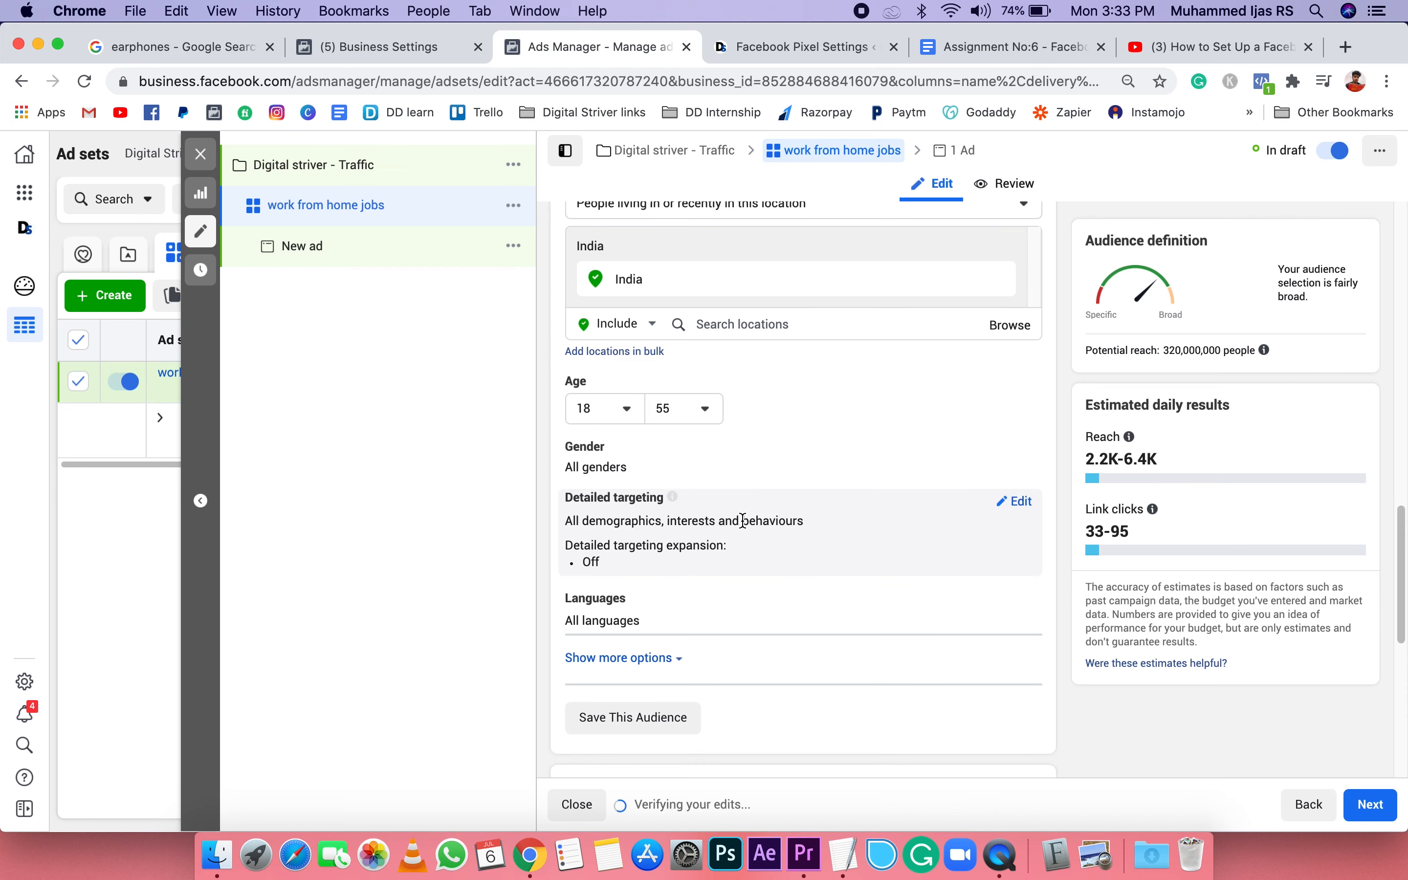
left_click(1013, 503)
scroll(725, 556, "down", 4)
left_click(670, 416)
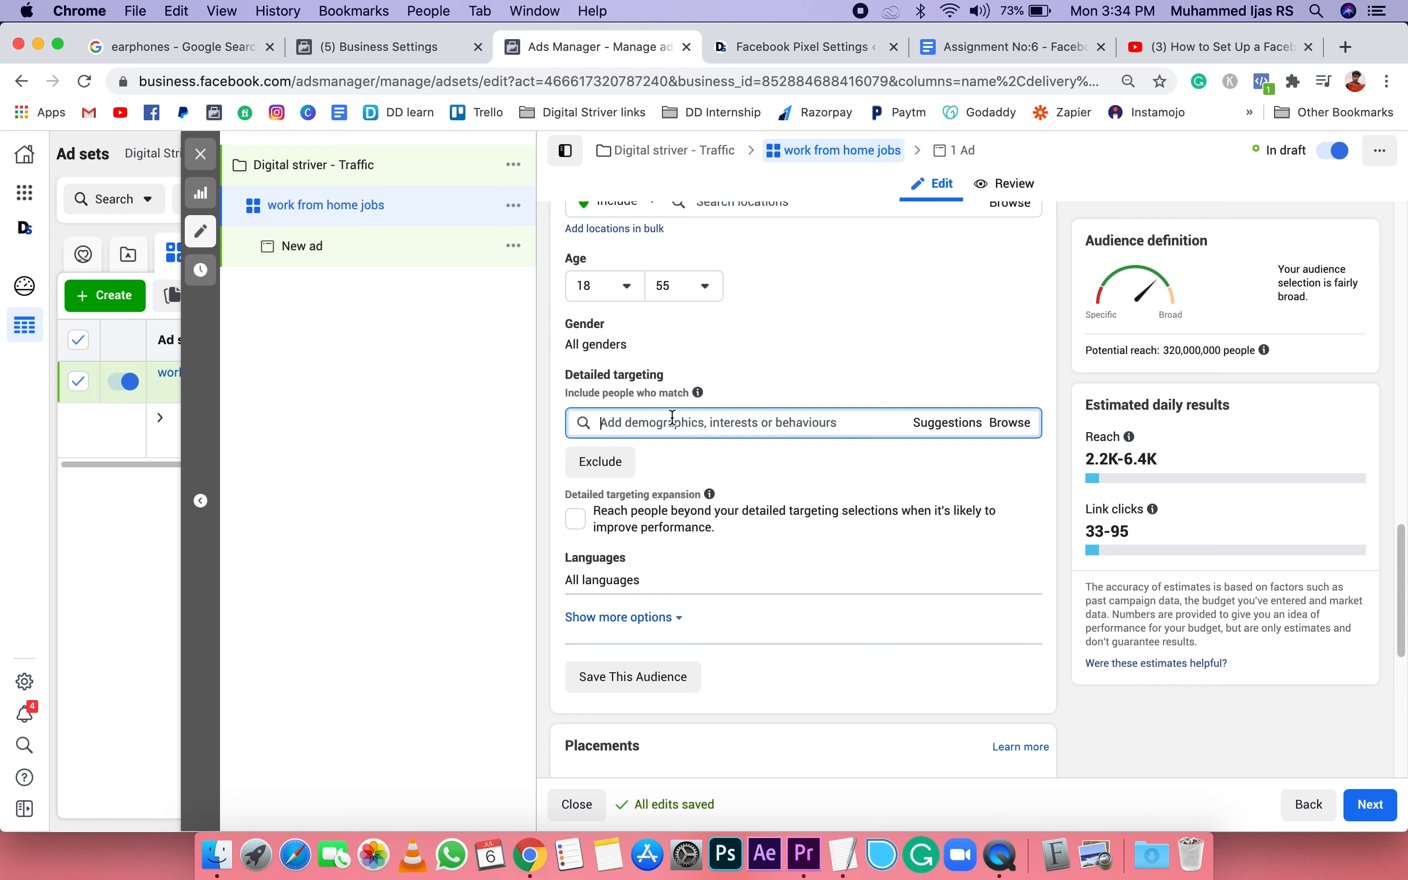
type("work for ")
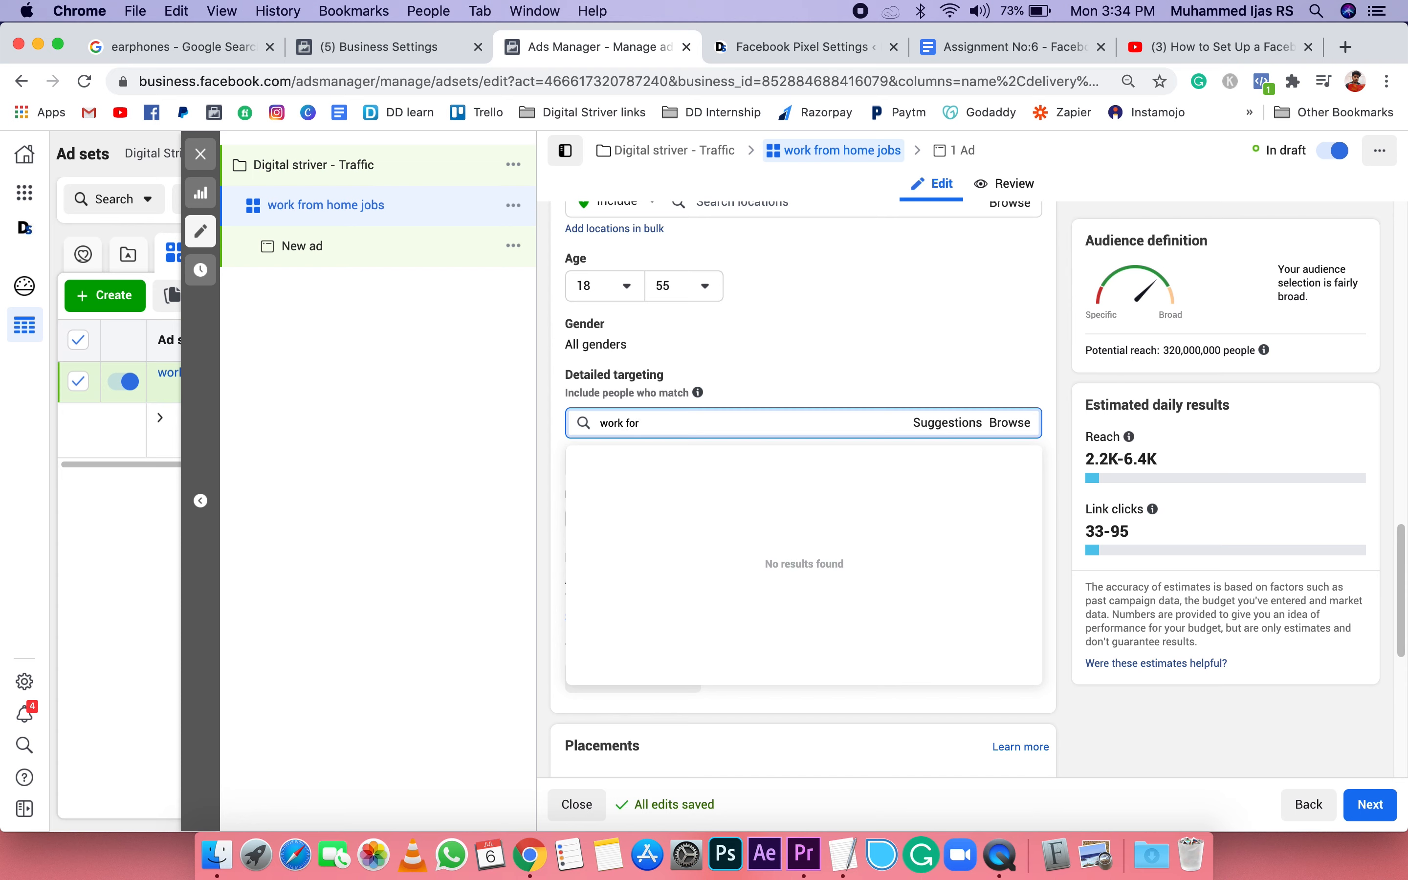
type("om home")
key("BackSpace")
key("BackSpace")
type("me")
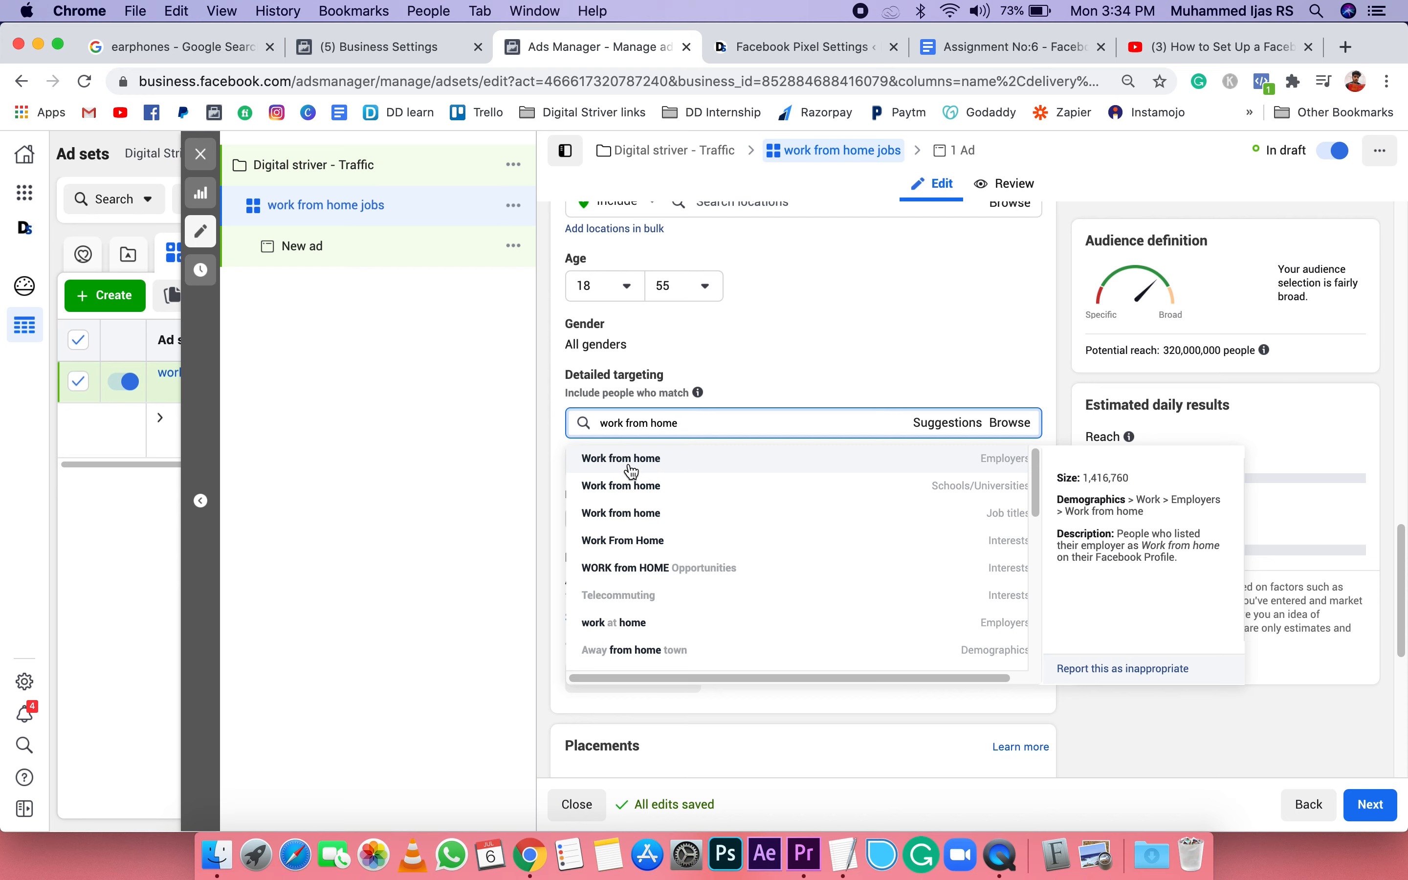
left_click(676, 465)
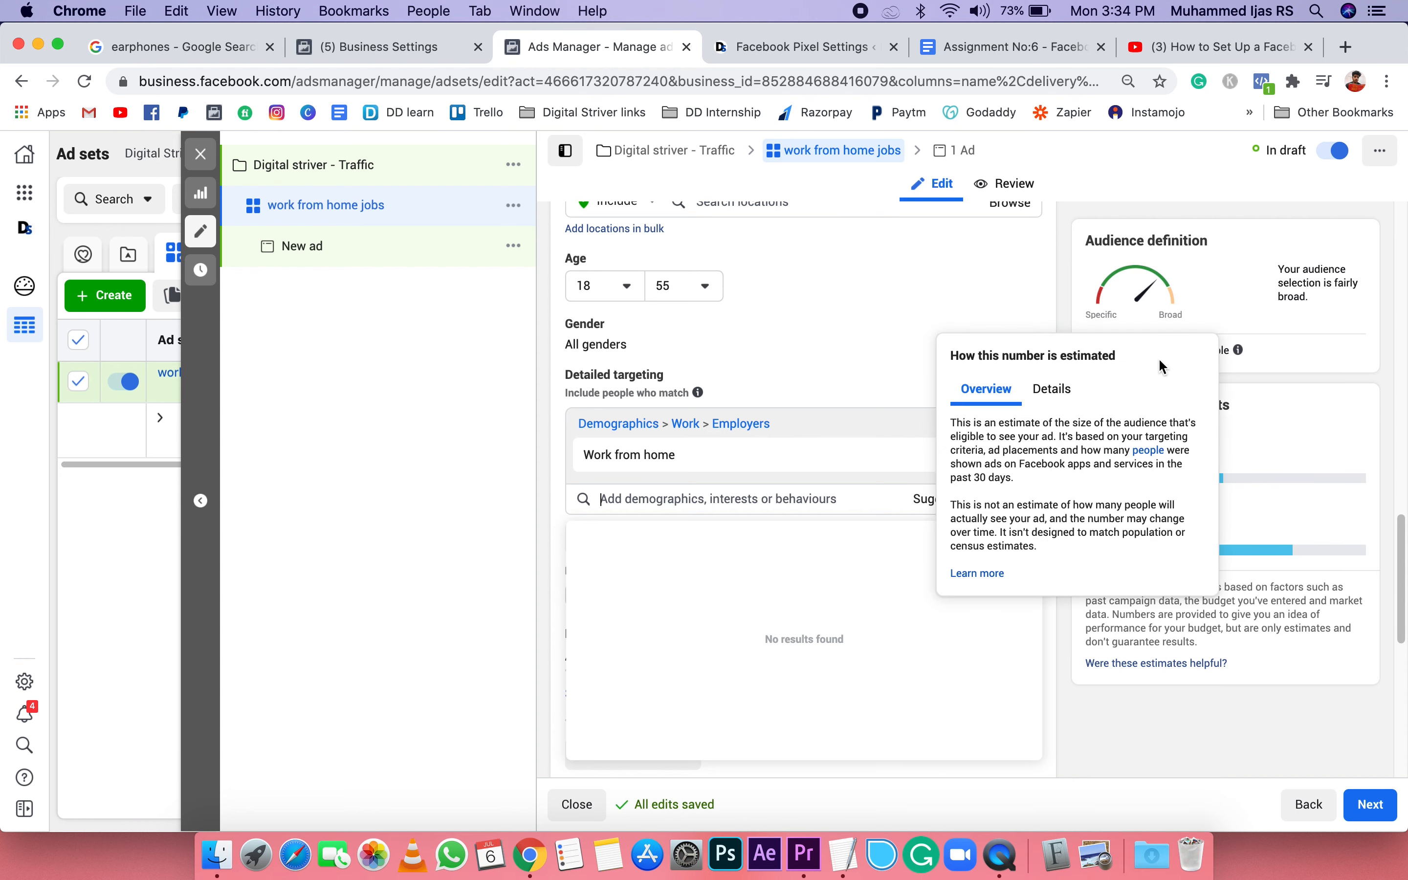
Step: Search the detailed targeting for "passive income" and add the interest "Passive income" to the audience
scroll(1018, 454, "up", 3)
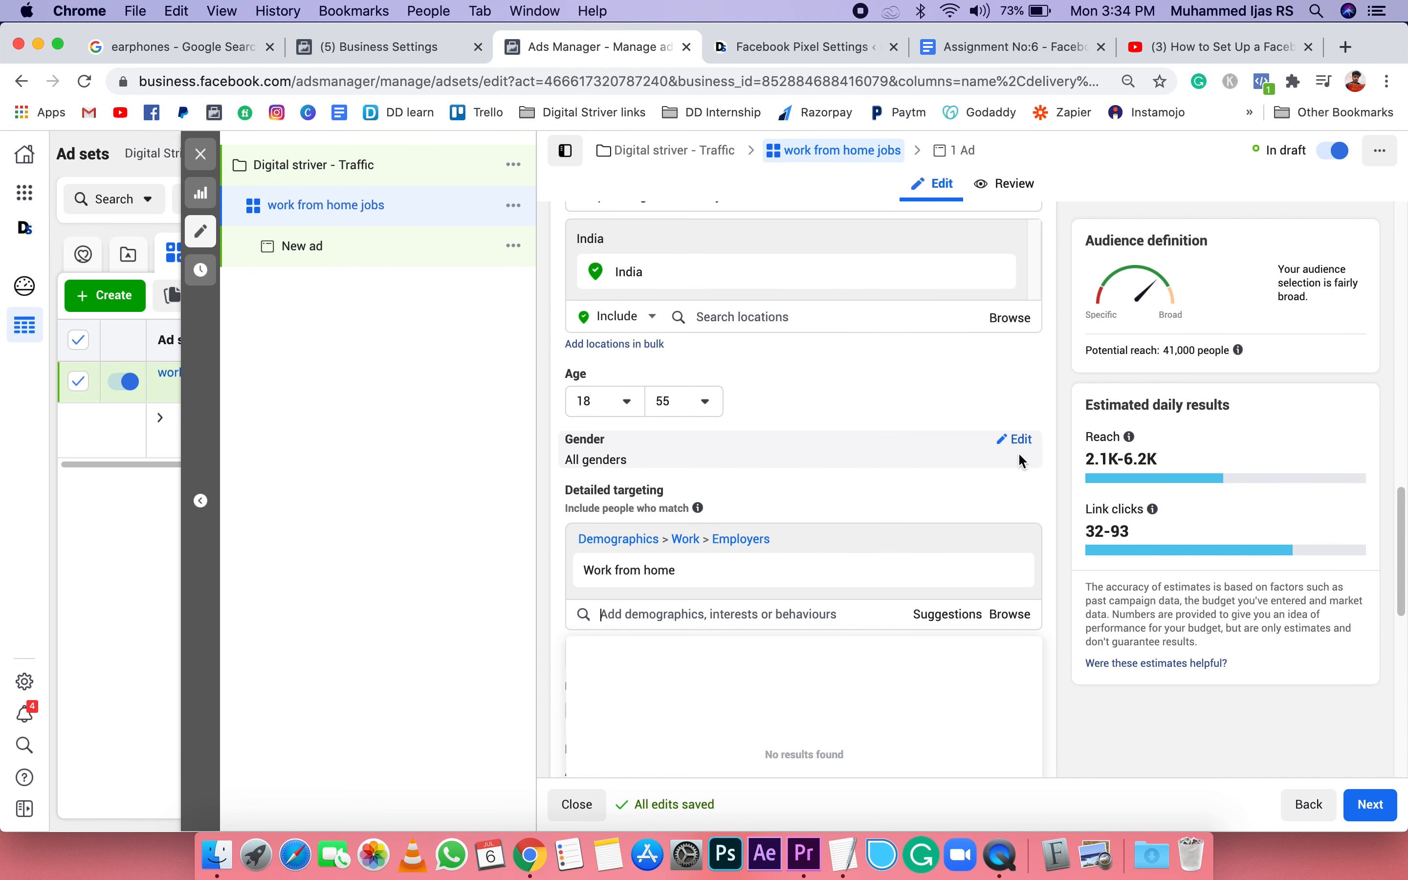
scroll(1172, 361, "up", 4)
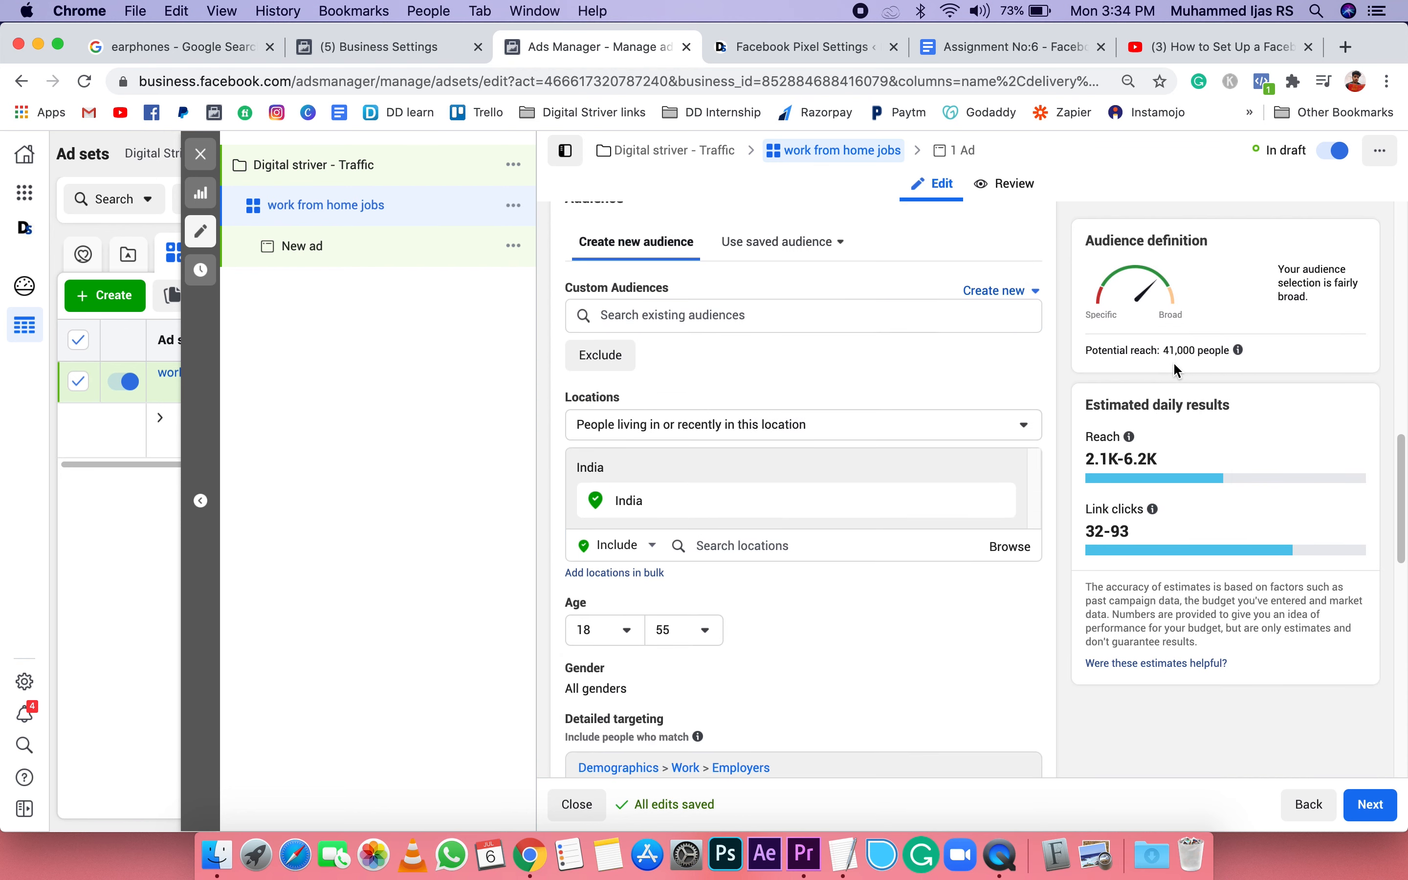
scroll(998, 641, "down", 7)
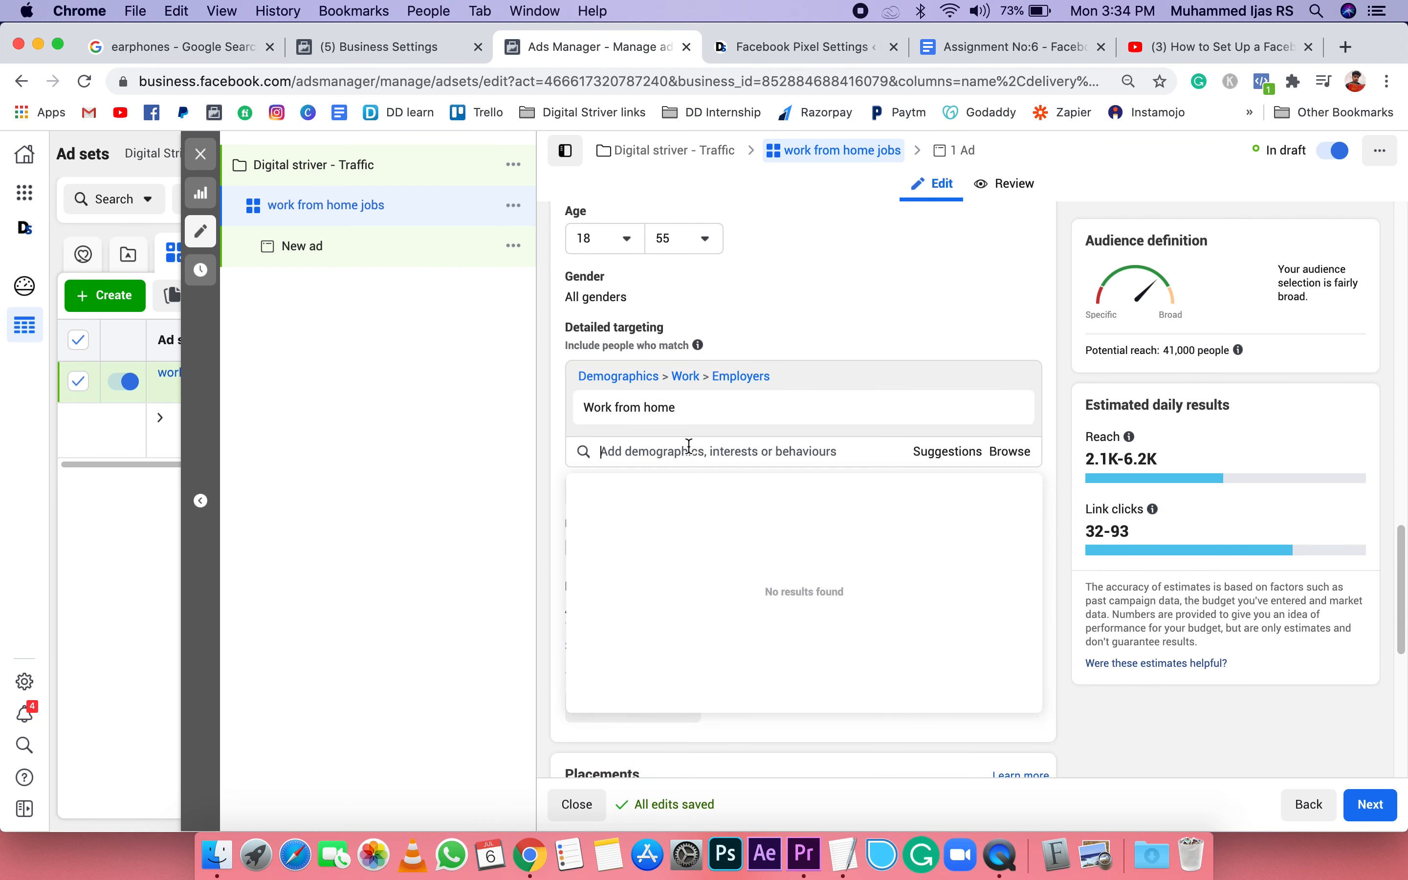
left_click(690, 450)
type("p")
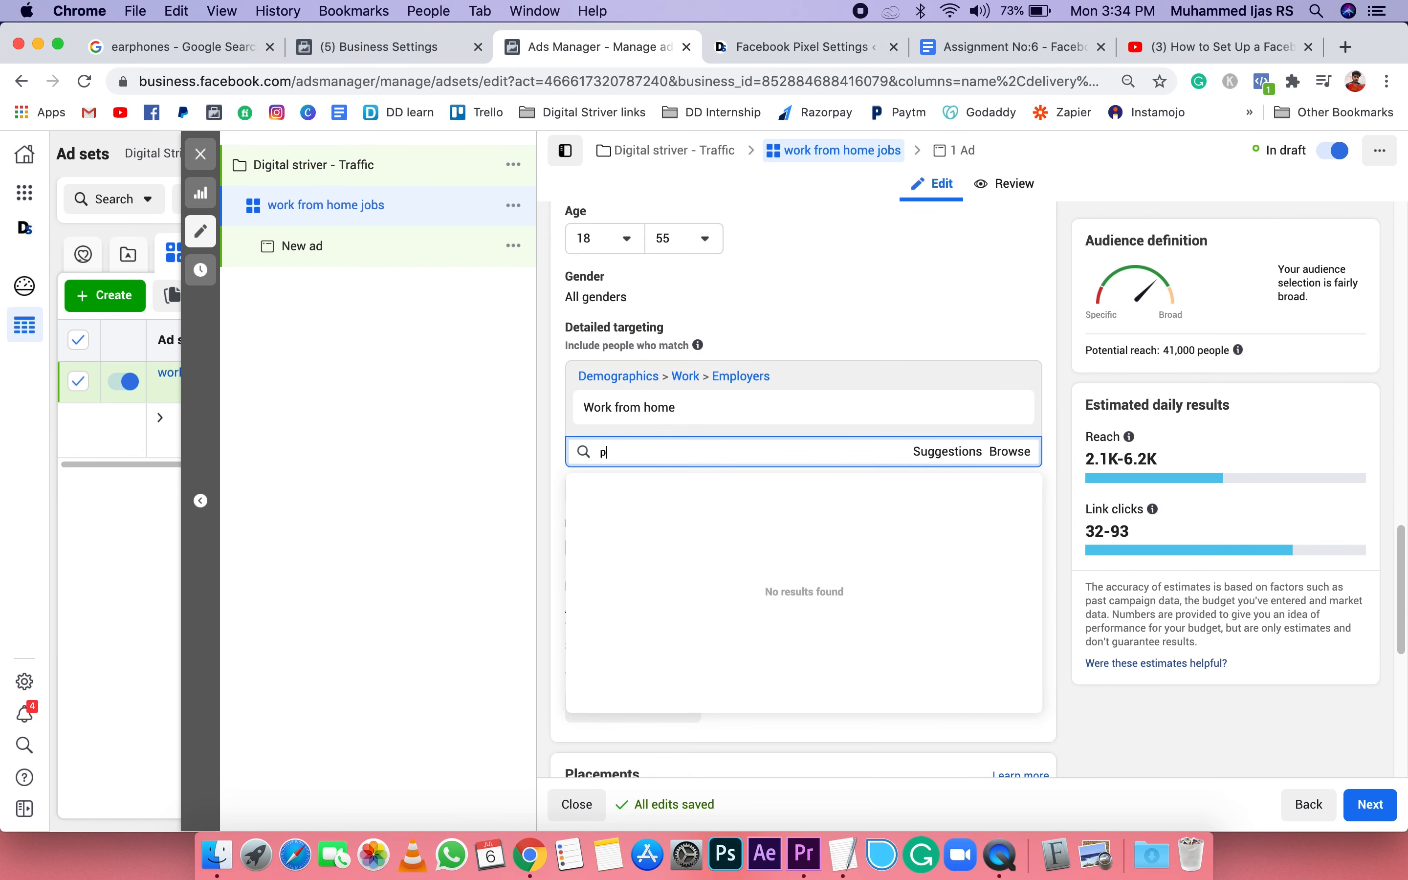
type("assive income")
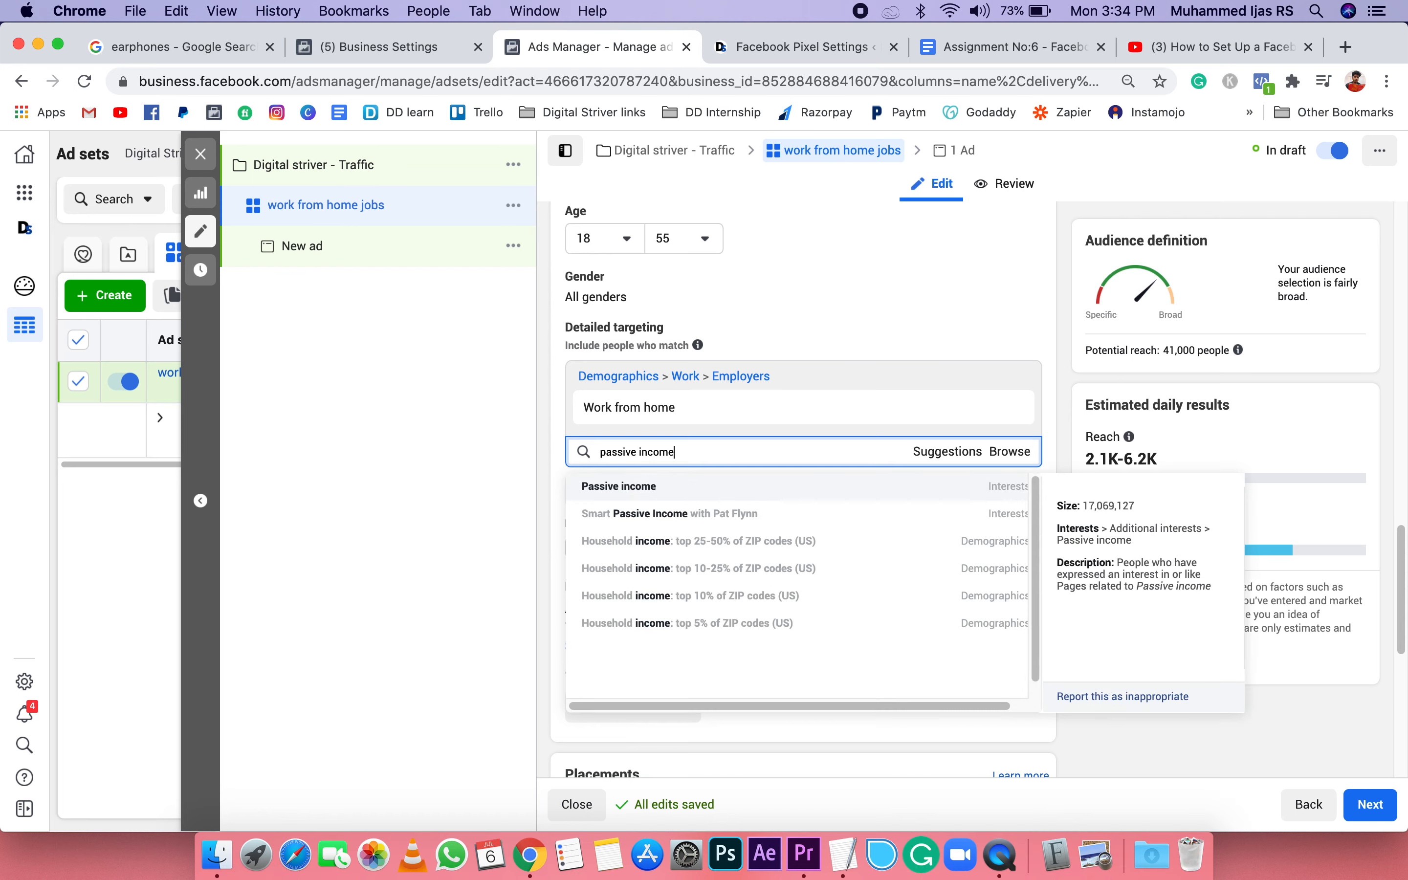
left_click(695, 495)
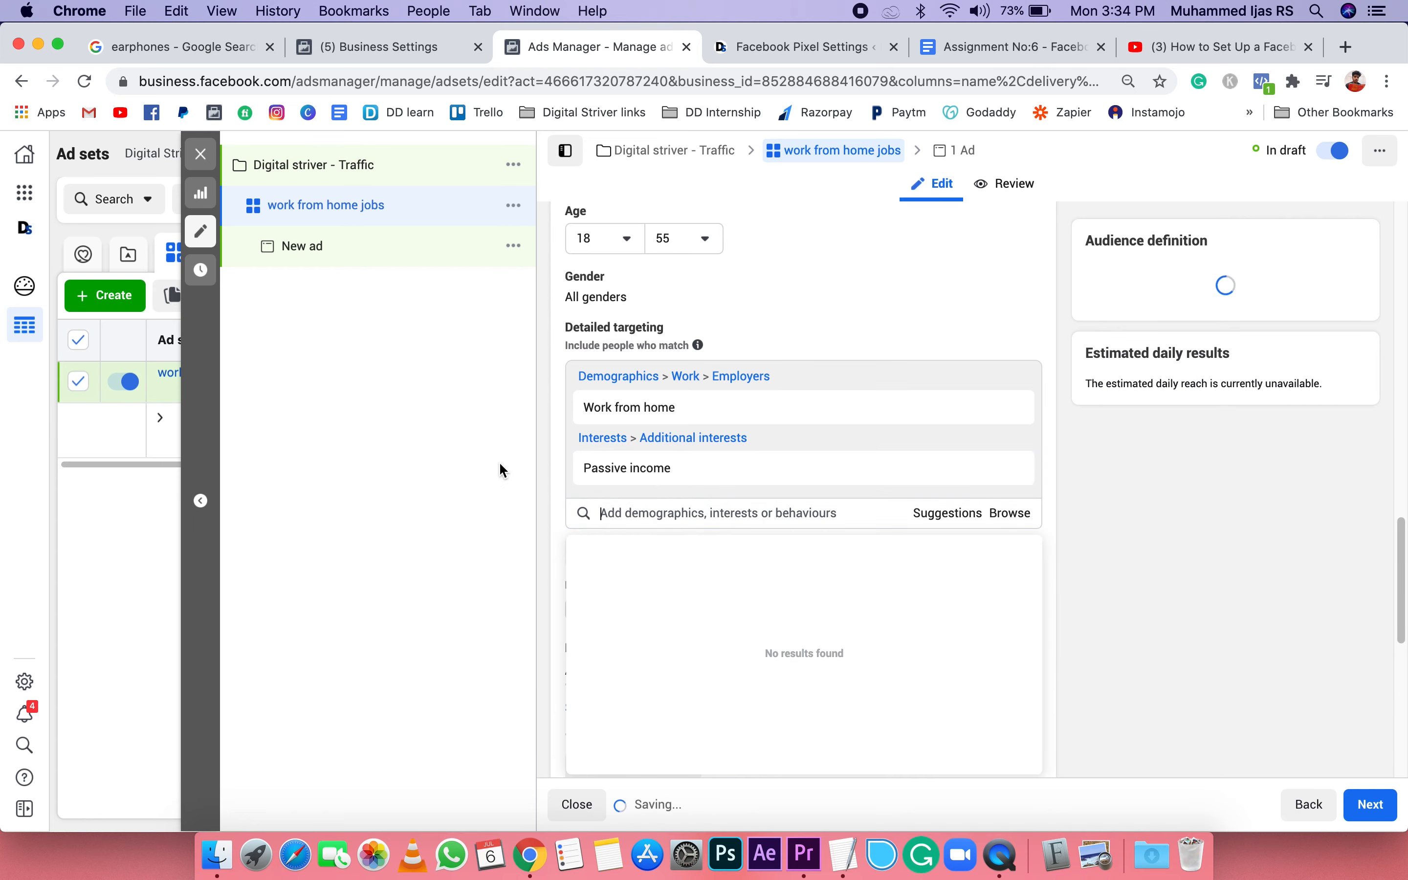
left_click(551, 506)
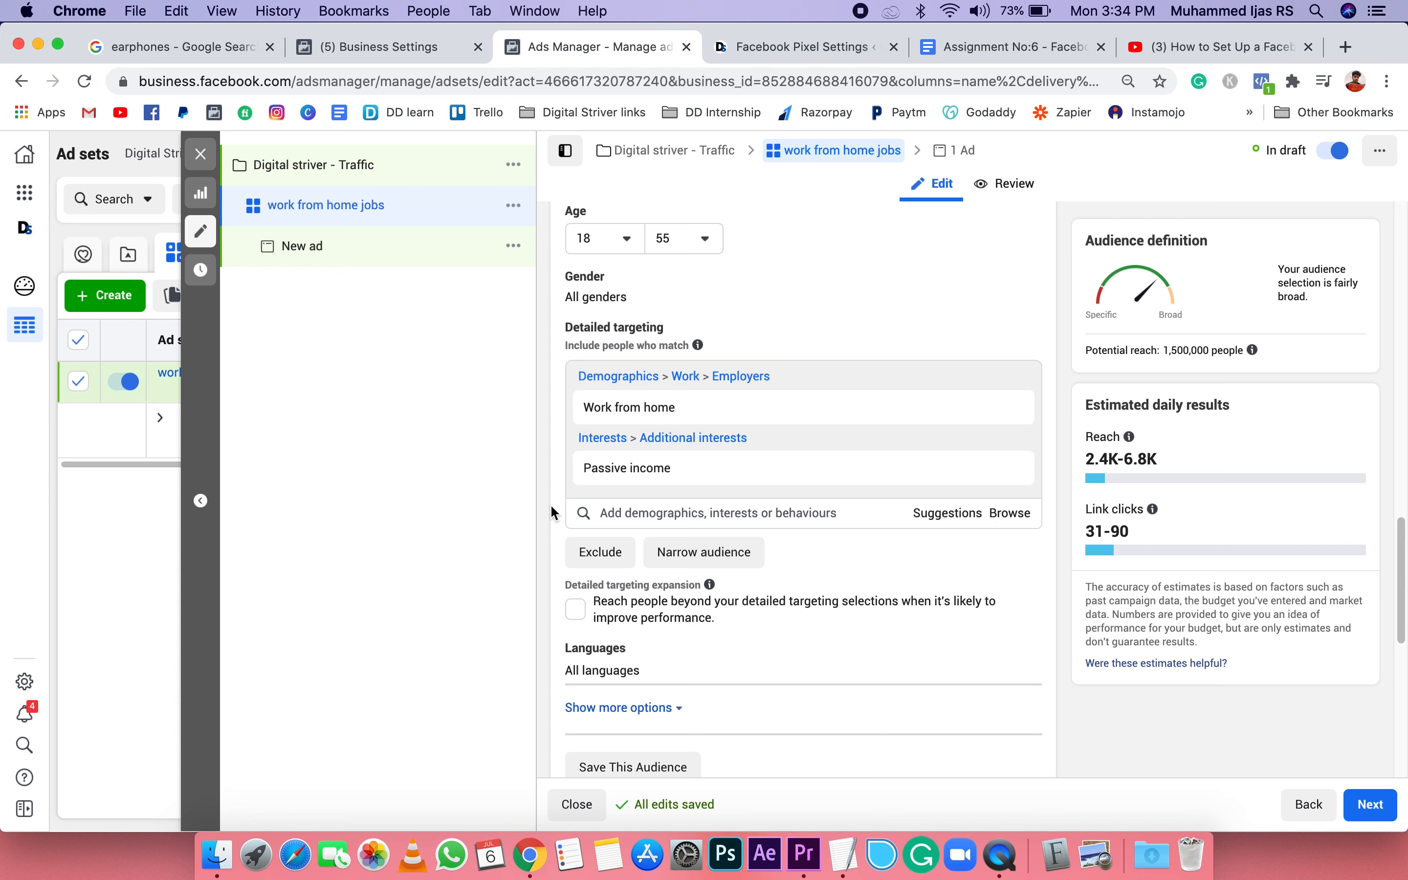
Step: Narrow the audience so people must also match the interest "Computers", searching for "computer"
scroll(826, 535, "down", 1)
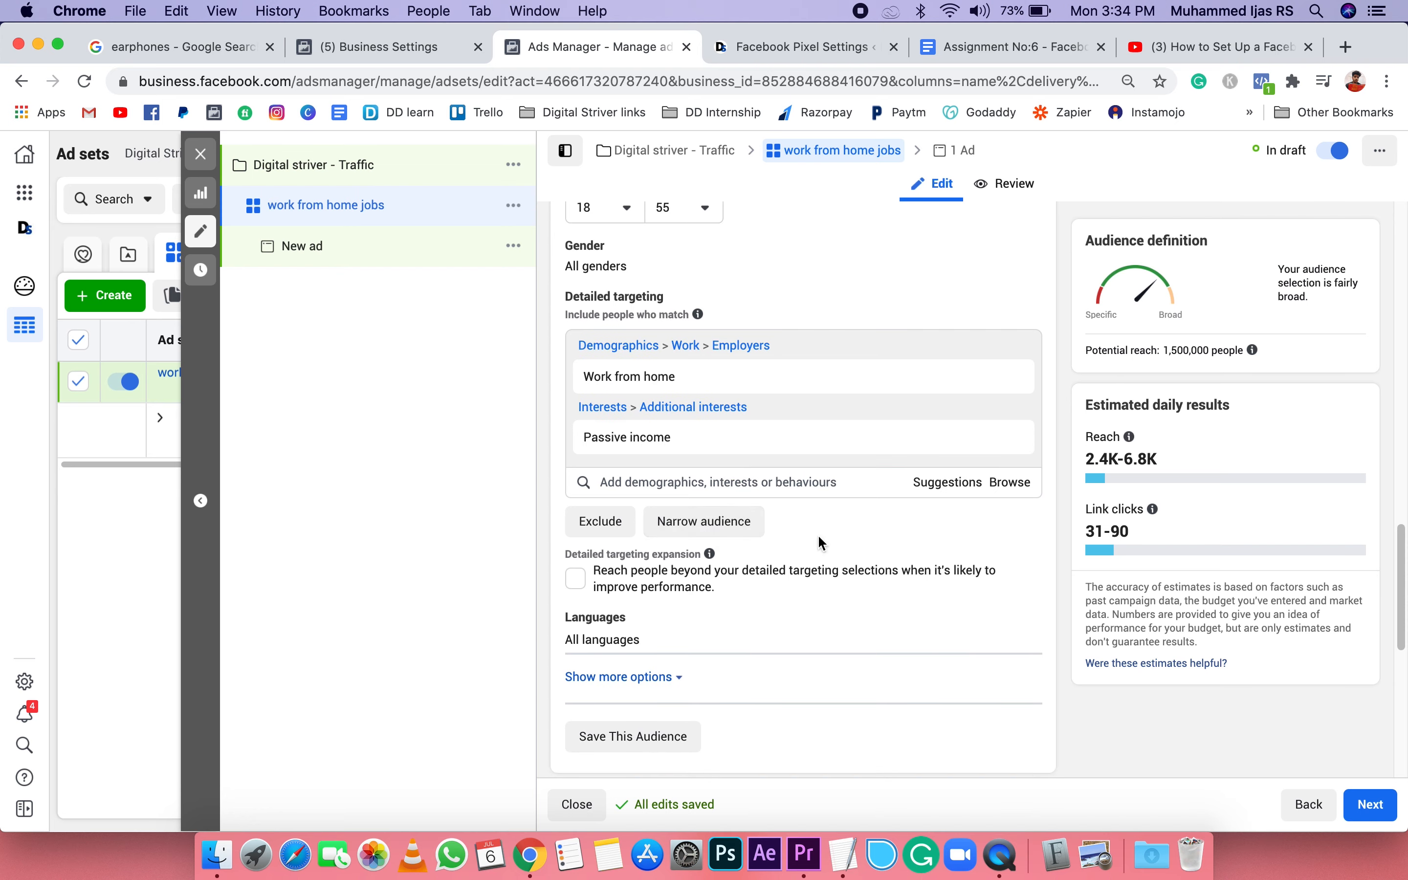
left_click(754, 524)
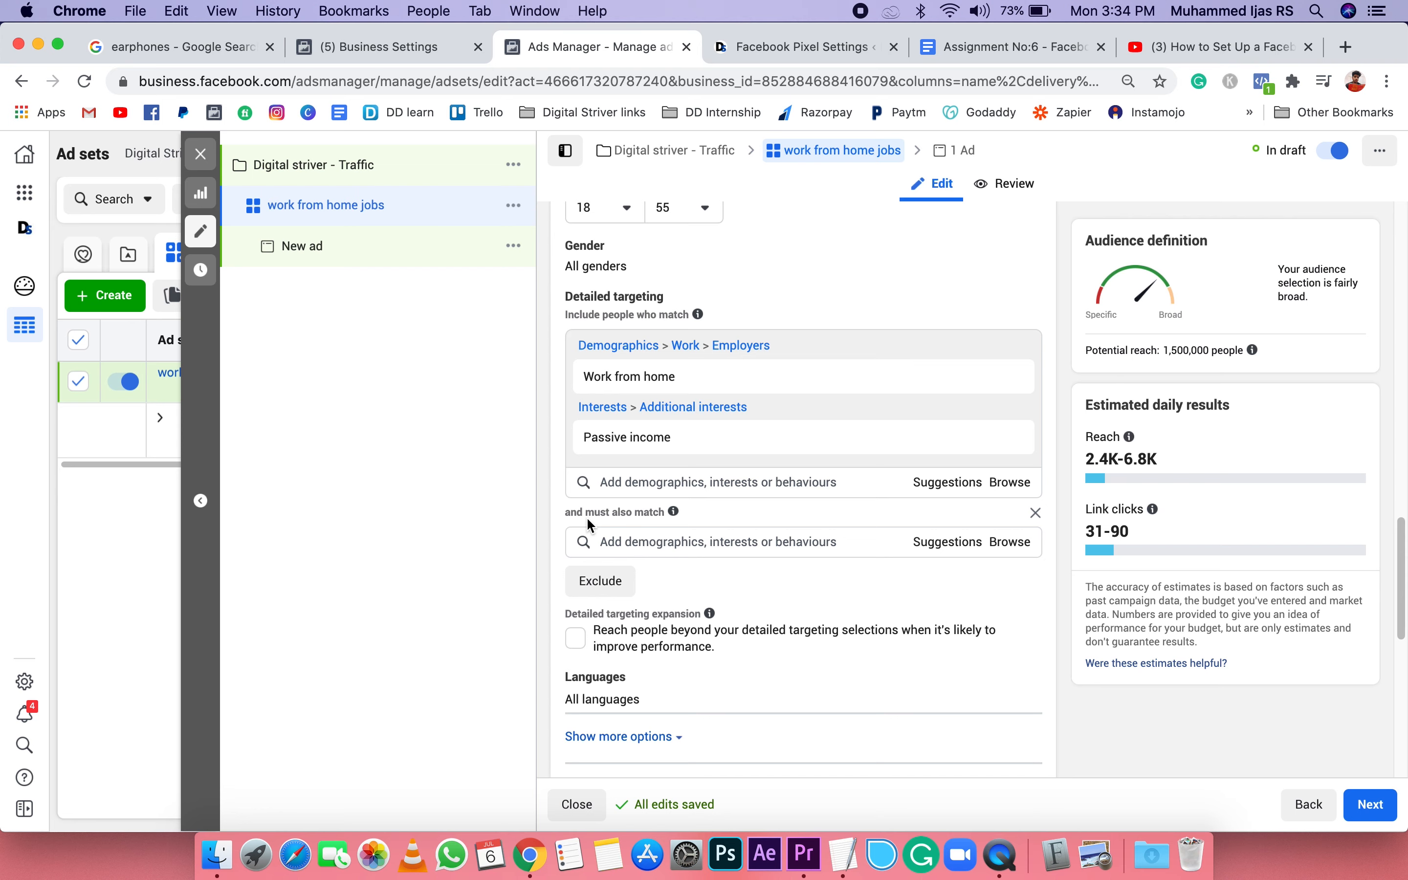
left_click(670, 542)
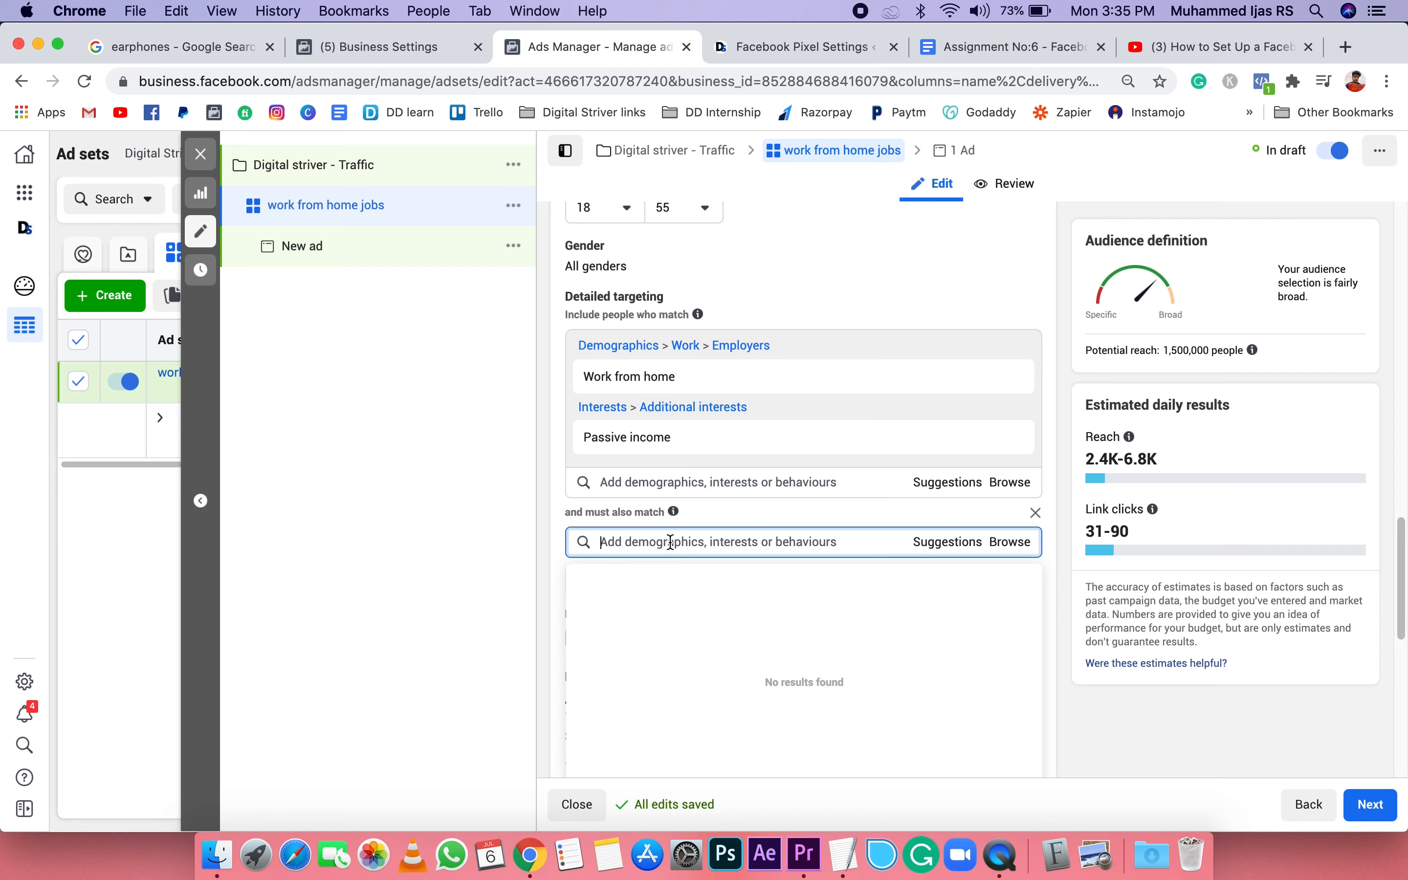
type("computer")
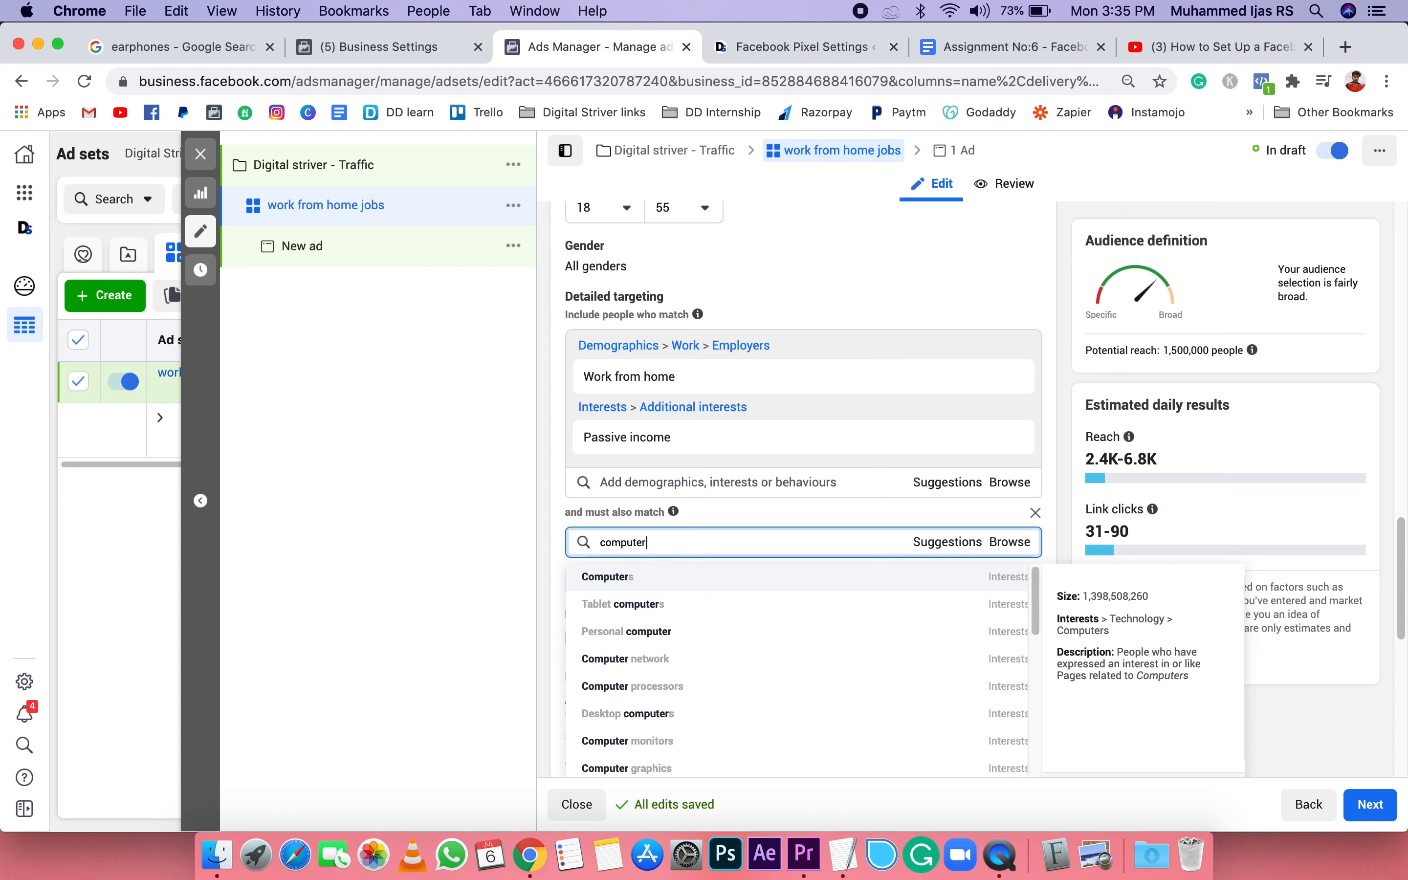
left_click(721, 577)
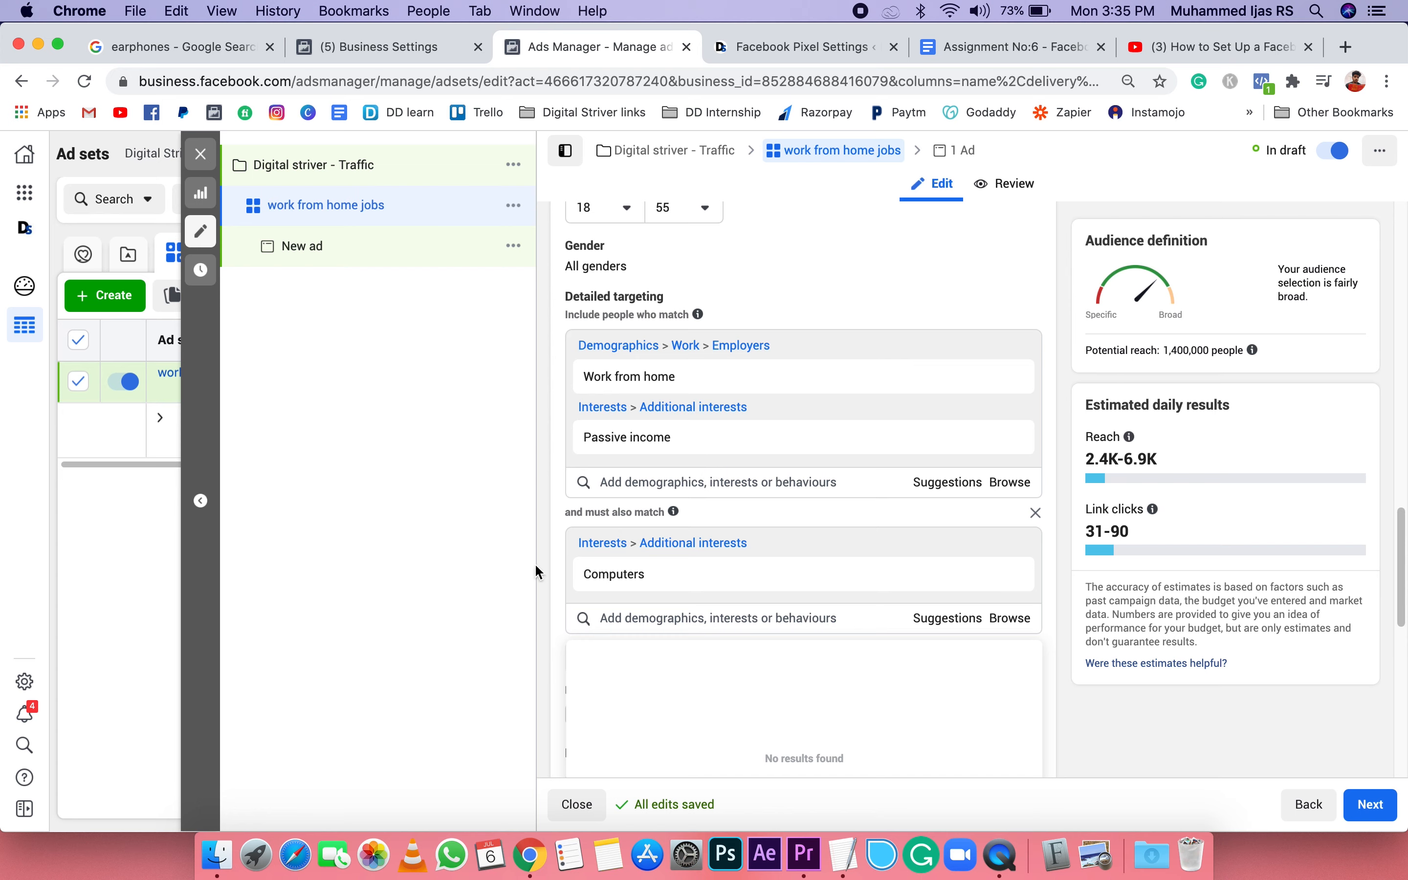
left_click(489, 608)
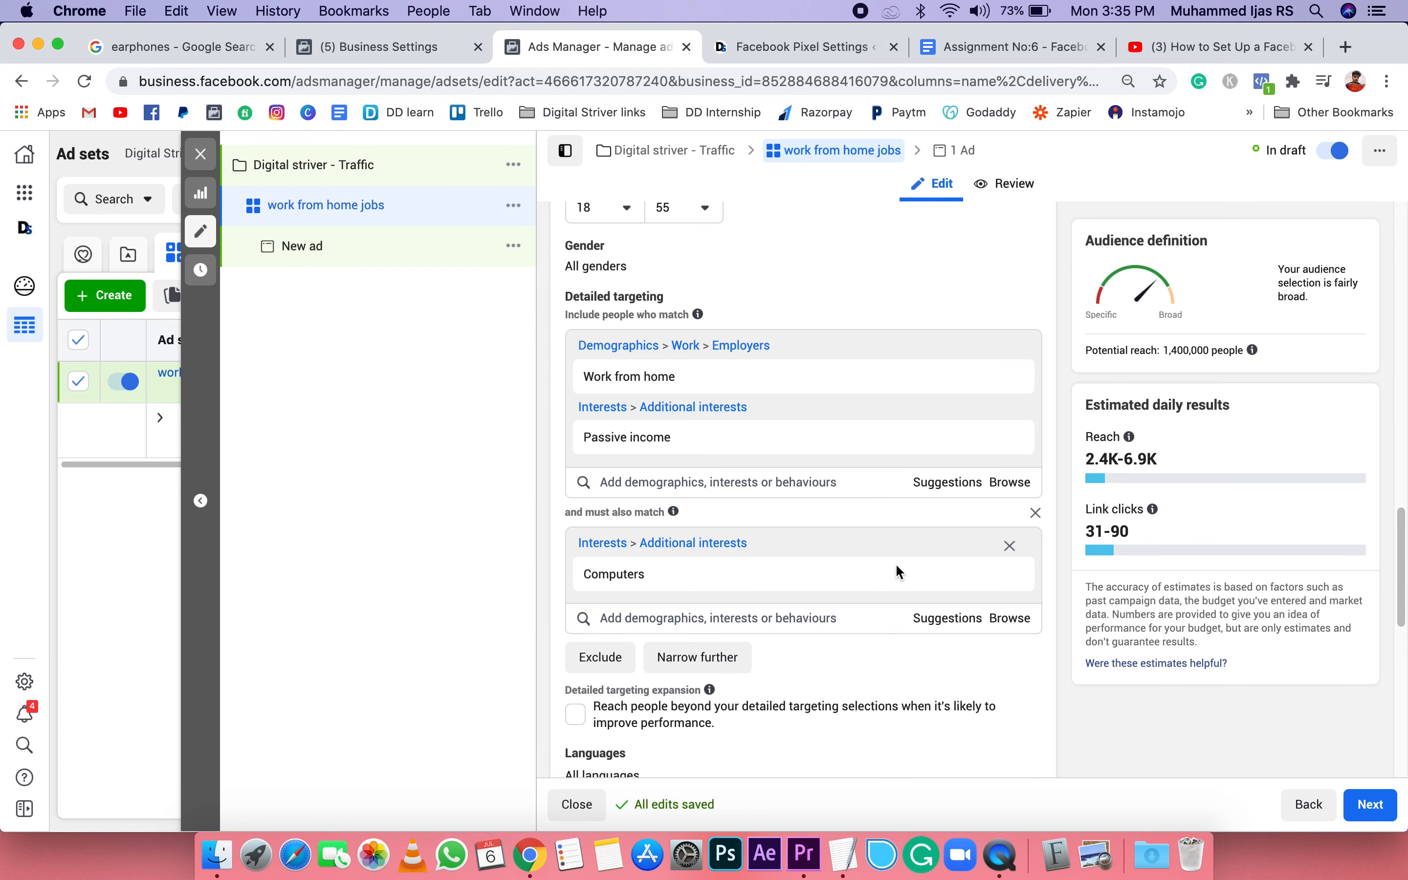
Step: Switch the ad set's placements from automatic to manual
scroll(888, 637, "down", 3)
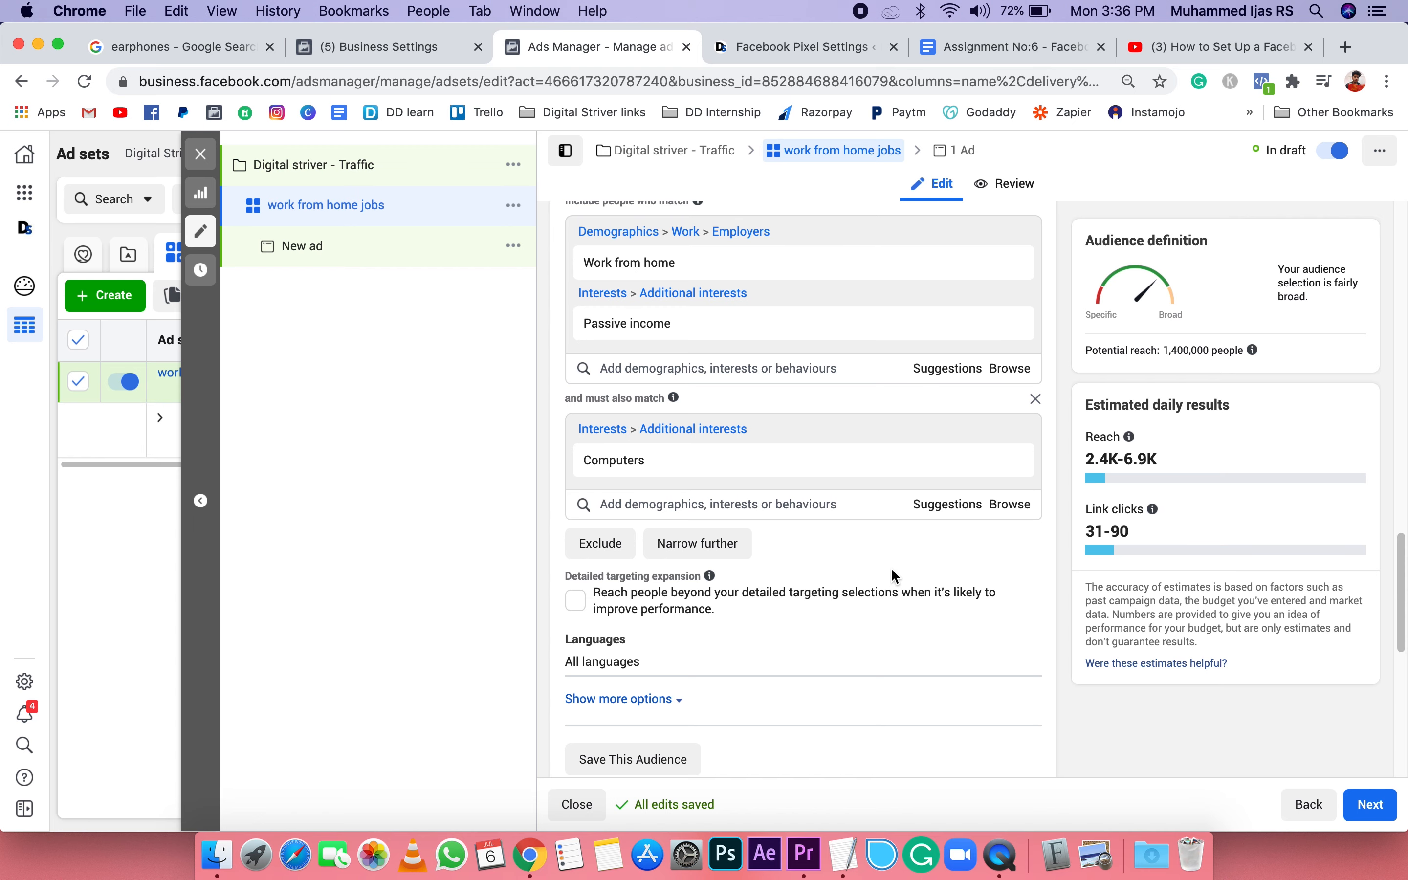
scroll(890, 568, "down", 2)
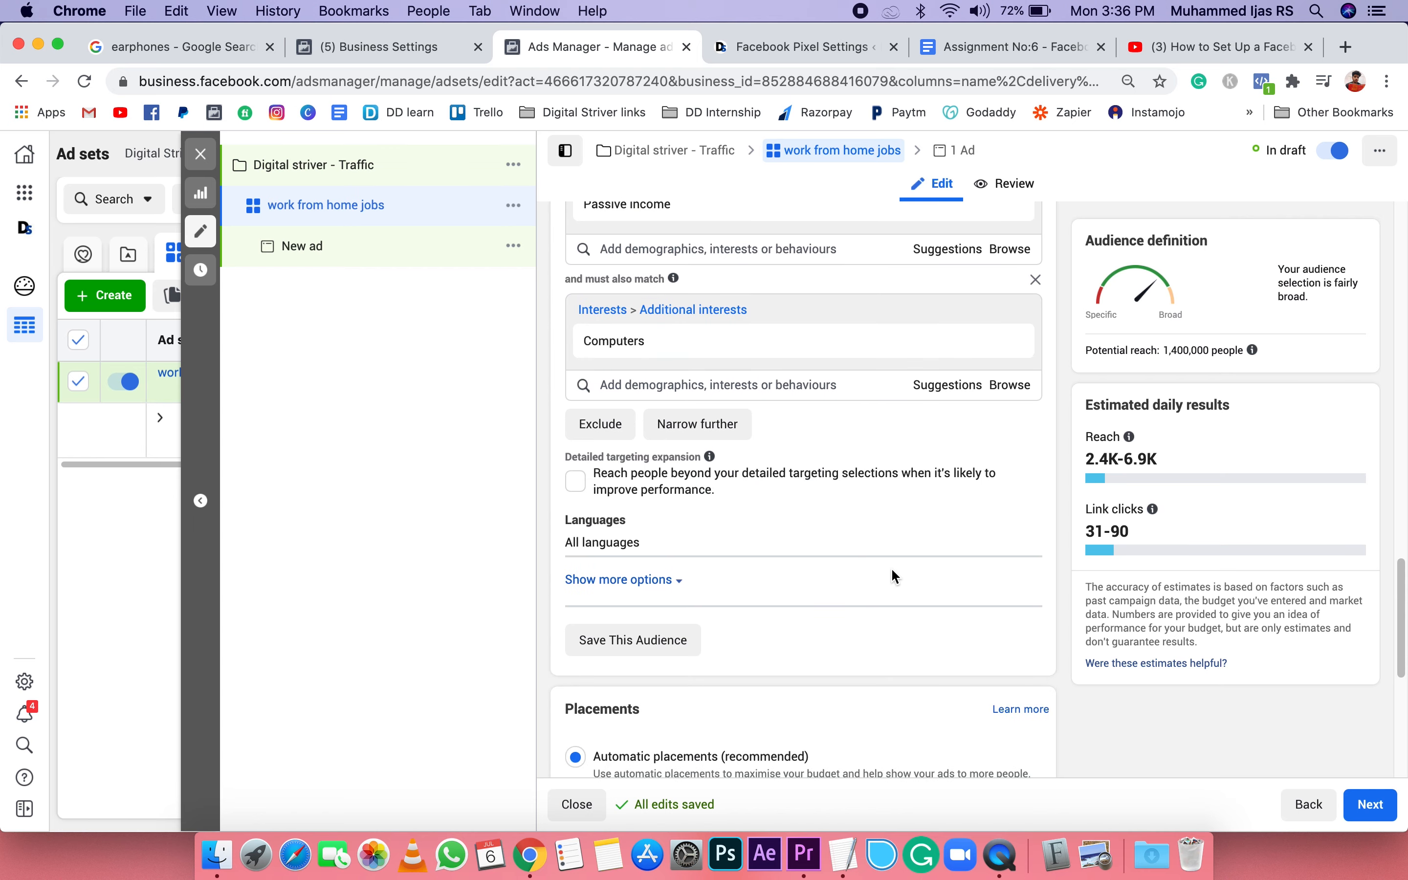
scroll(884, 572, "down", 2)
scroll(885, 575, "down", 3)
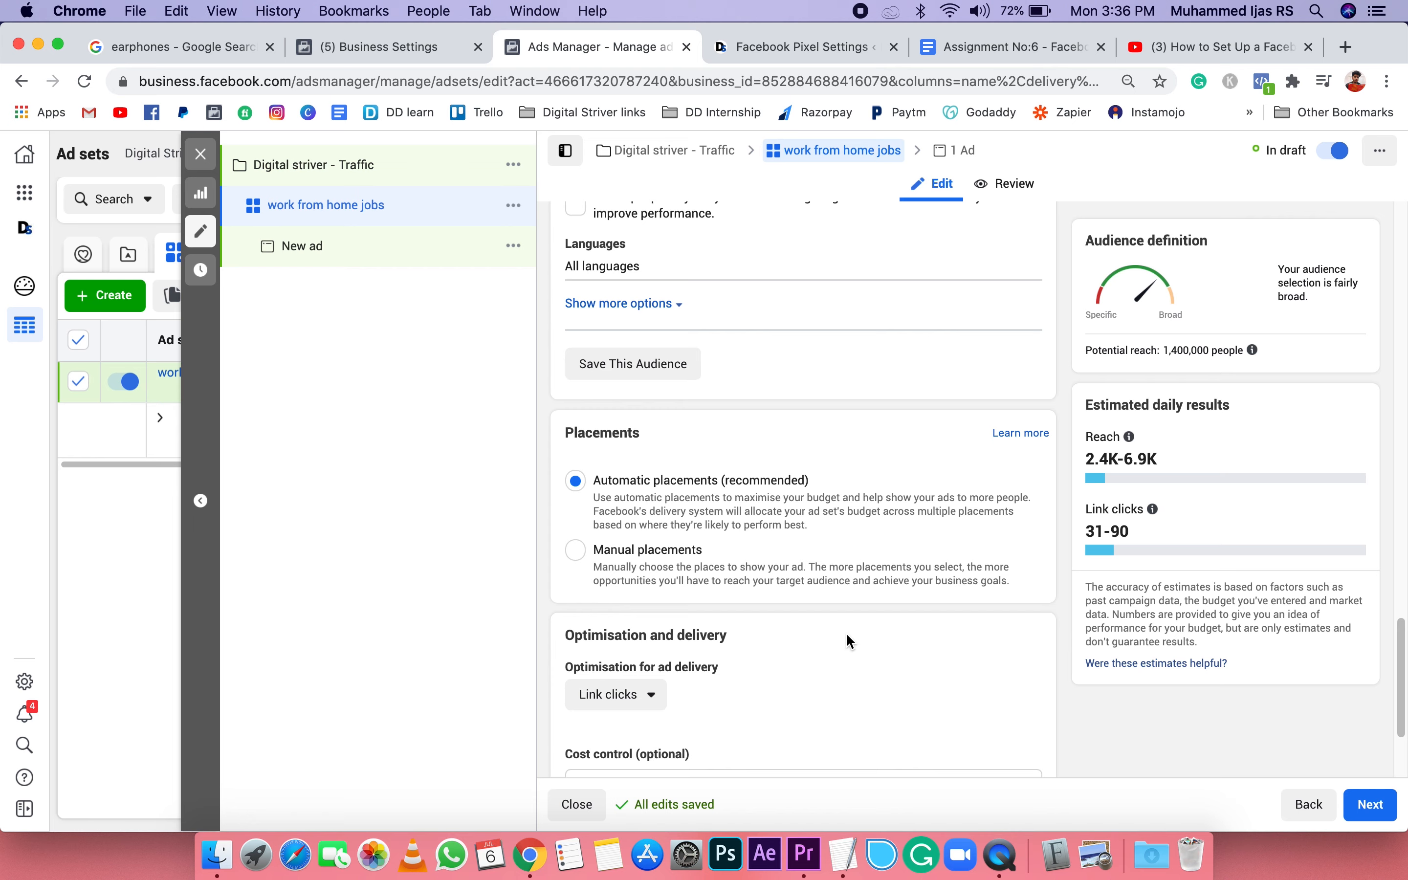
scroll(844, 634, "down", 2)
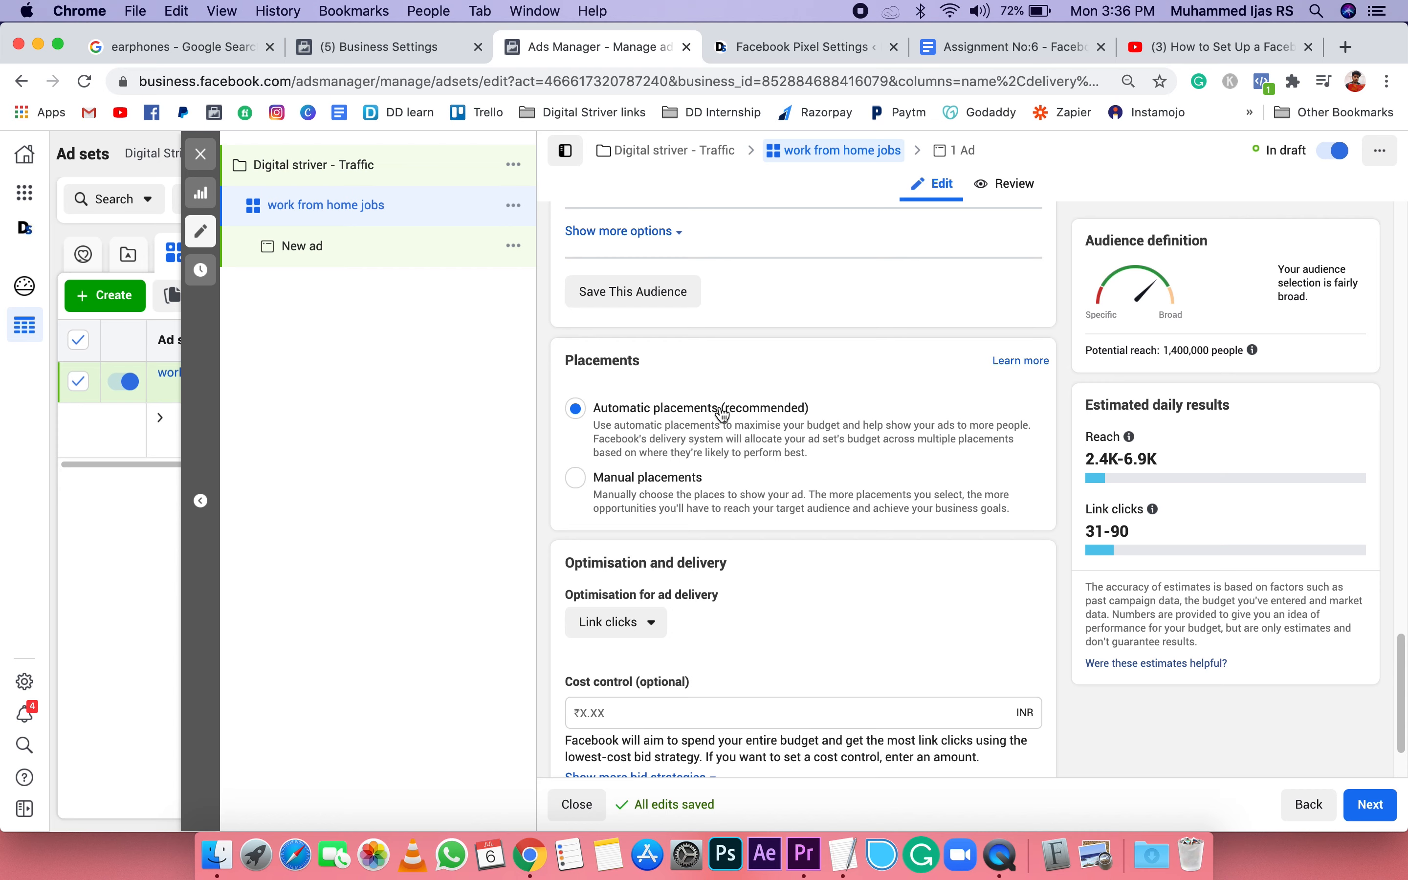
left_click(576, 482)
scroll(730, 491, "down", 3)
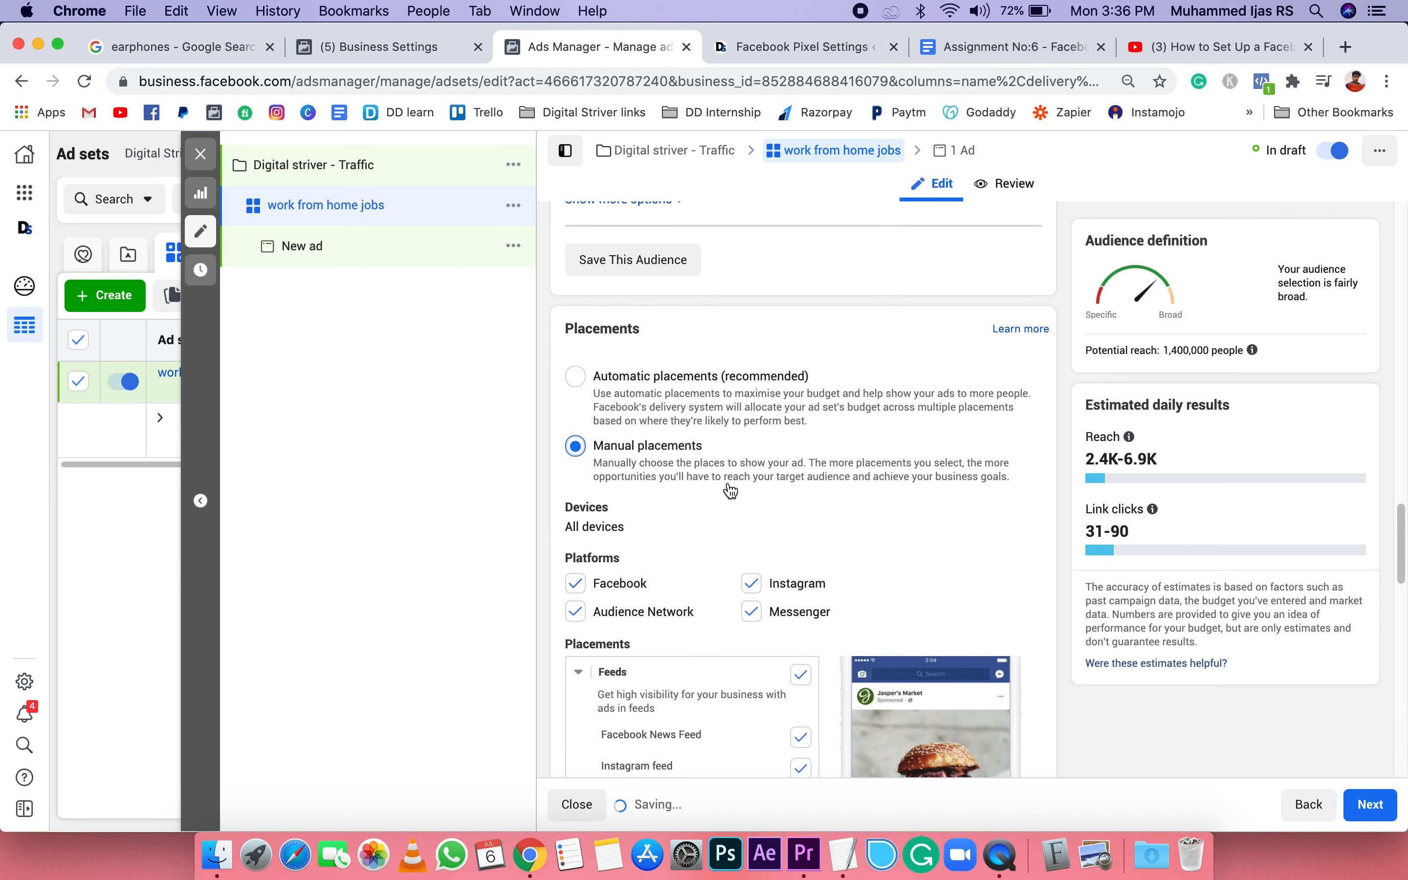
scroll(937, 478, "down", 1)
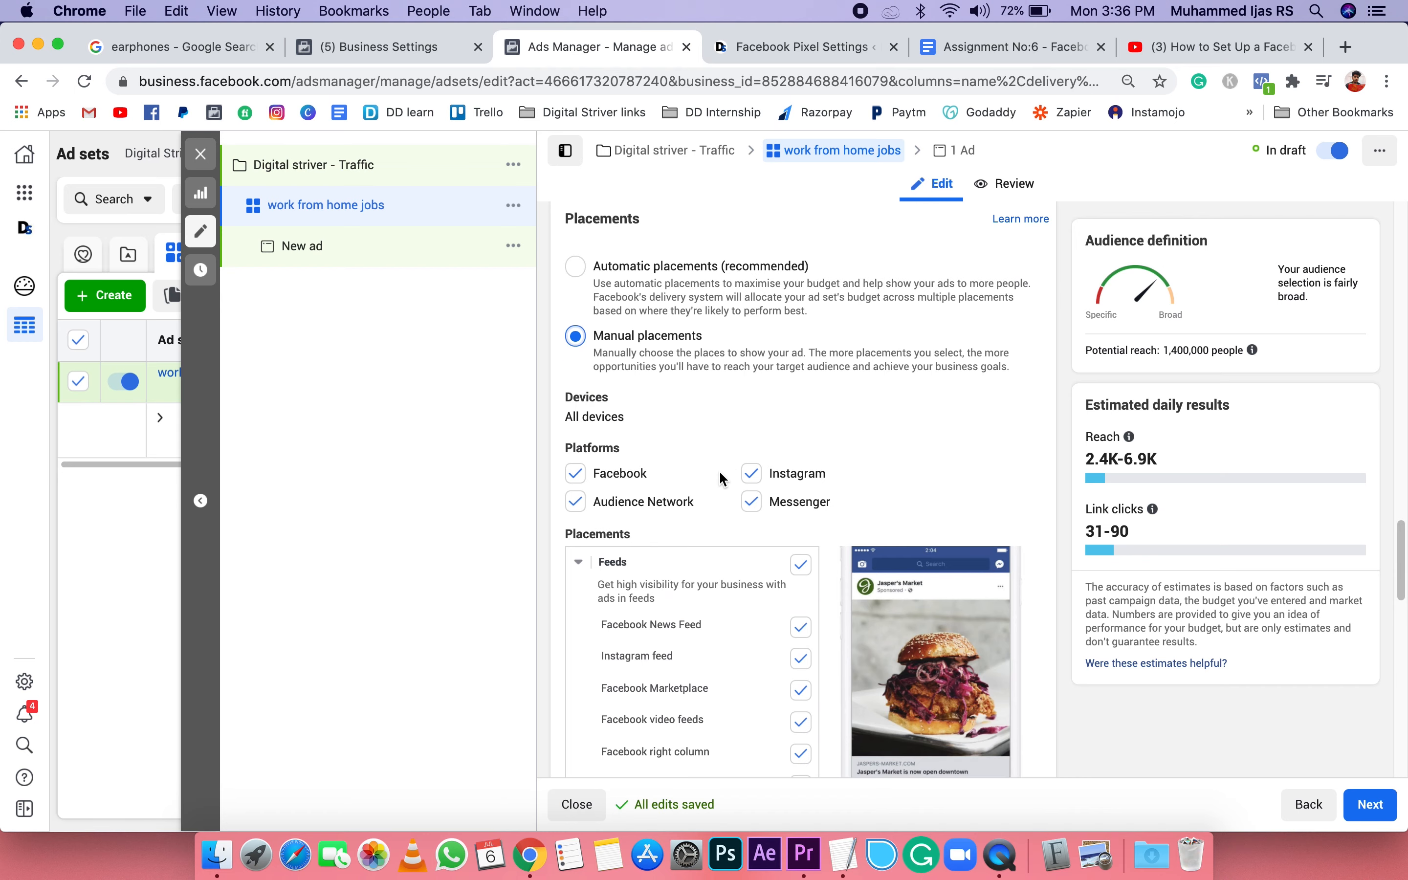
Step: Exclude the Audience Network, Instagram and Messenger platforms from the manual placements, keeping only Facebook
scroll(721, 474, "down", 4)
scroll(893, 562, "down", 1)
scroll(887, 552, "down", 4)
scroll(888, 552, "up", 6)
left_click(575, 413)
left_click(752, 384)
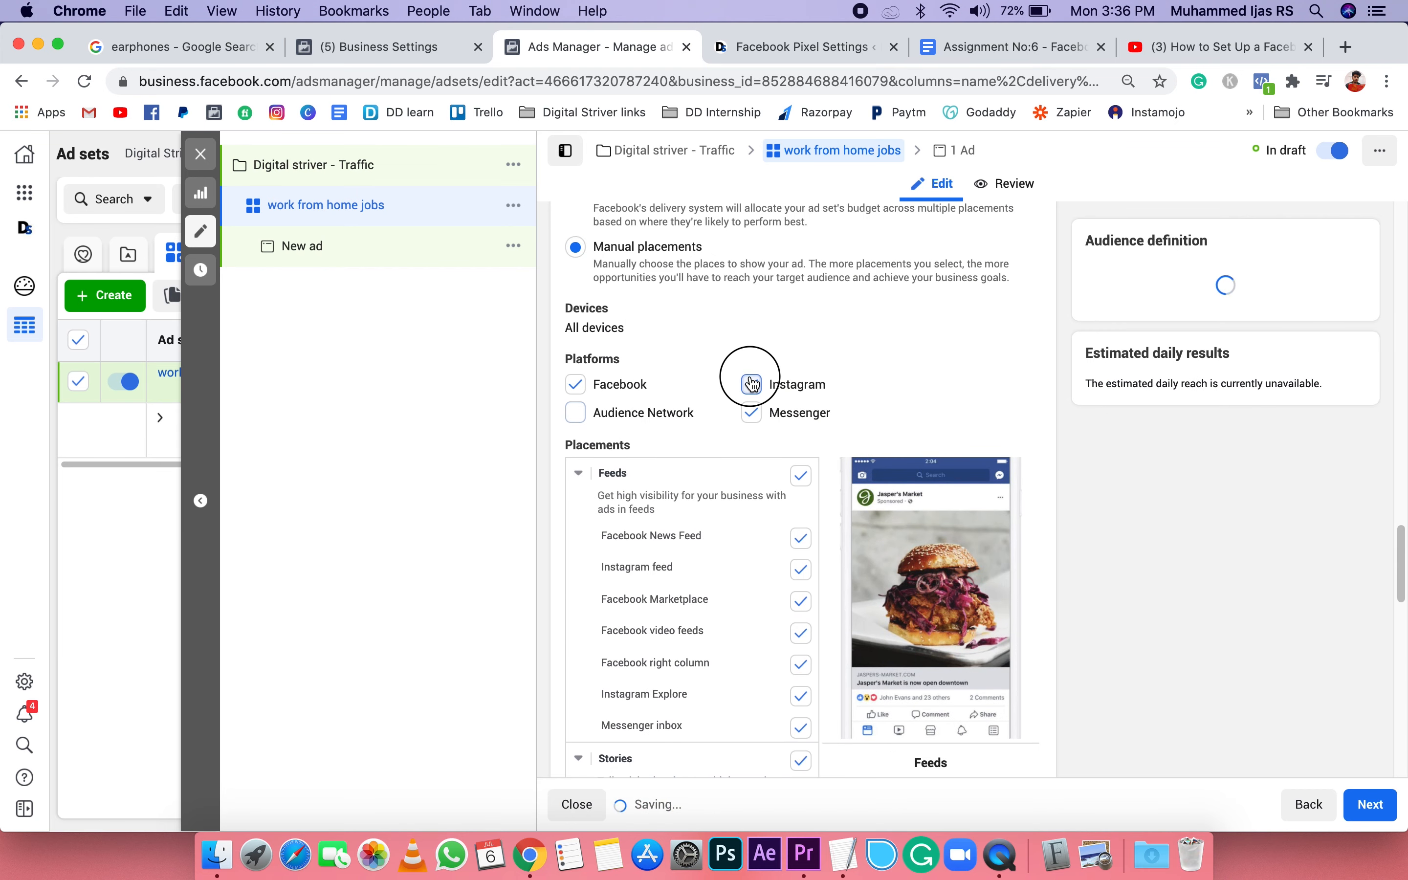
left_click(752, 412)
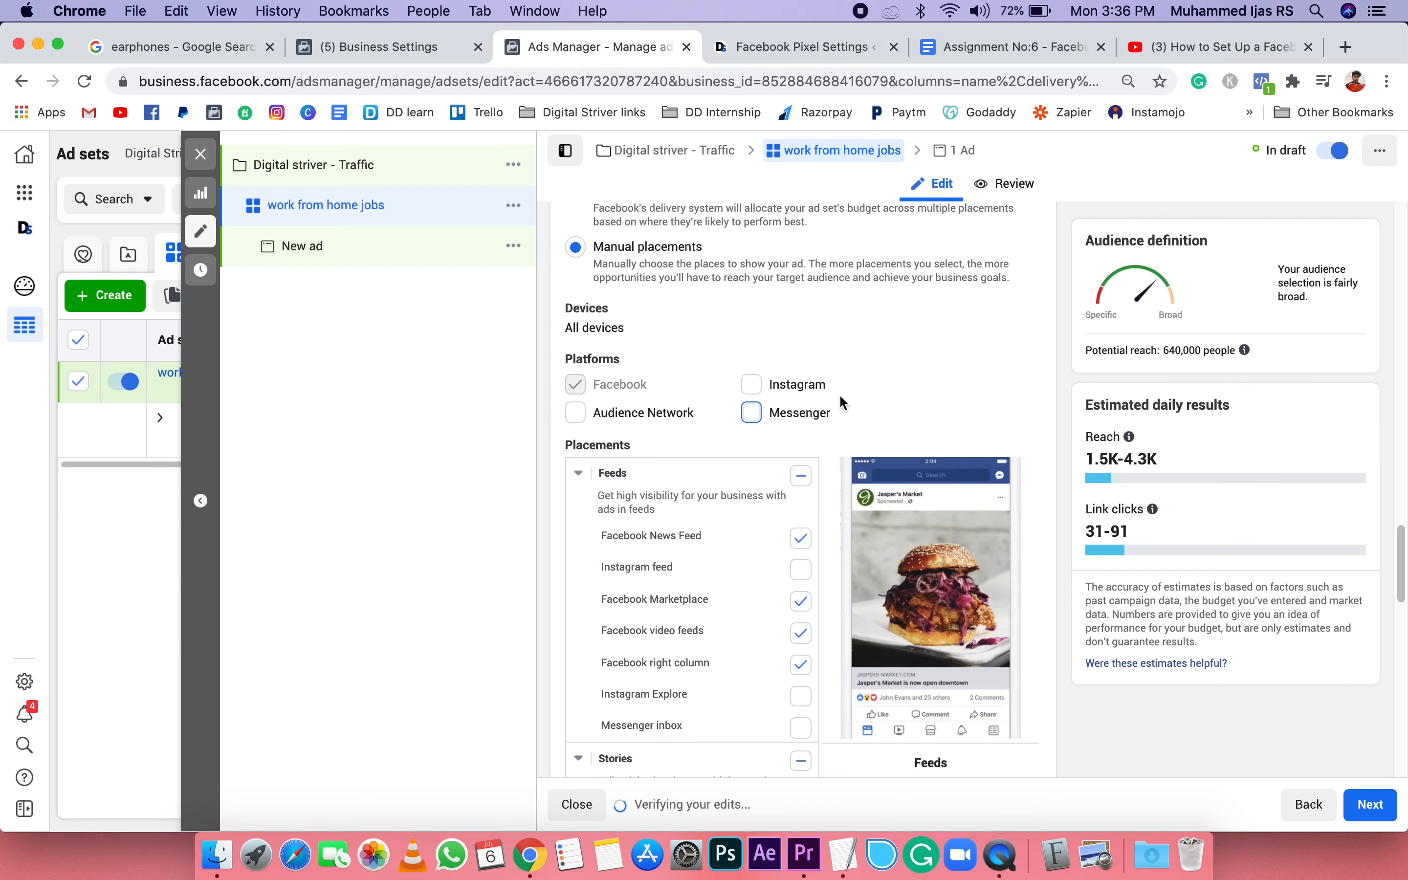
Step: Remove Facebook Marketplace and Facebook video feeds from the Feeds placements
scroll(841, 398, "down", 3)
scroll(838, 520, "down", 3)
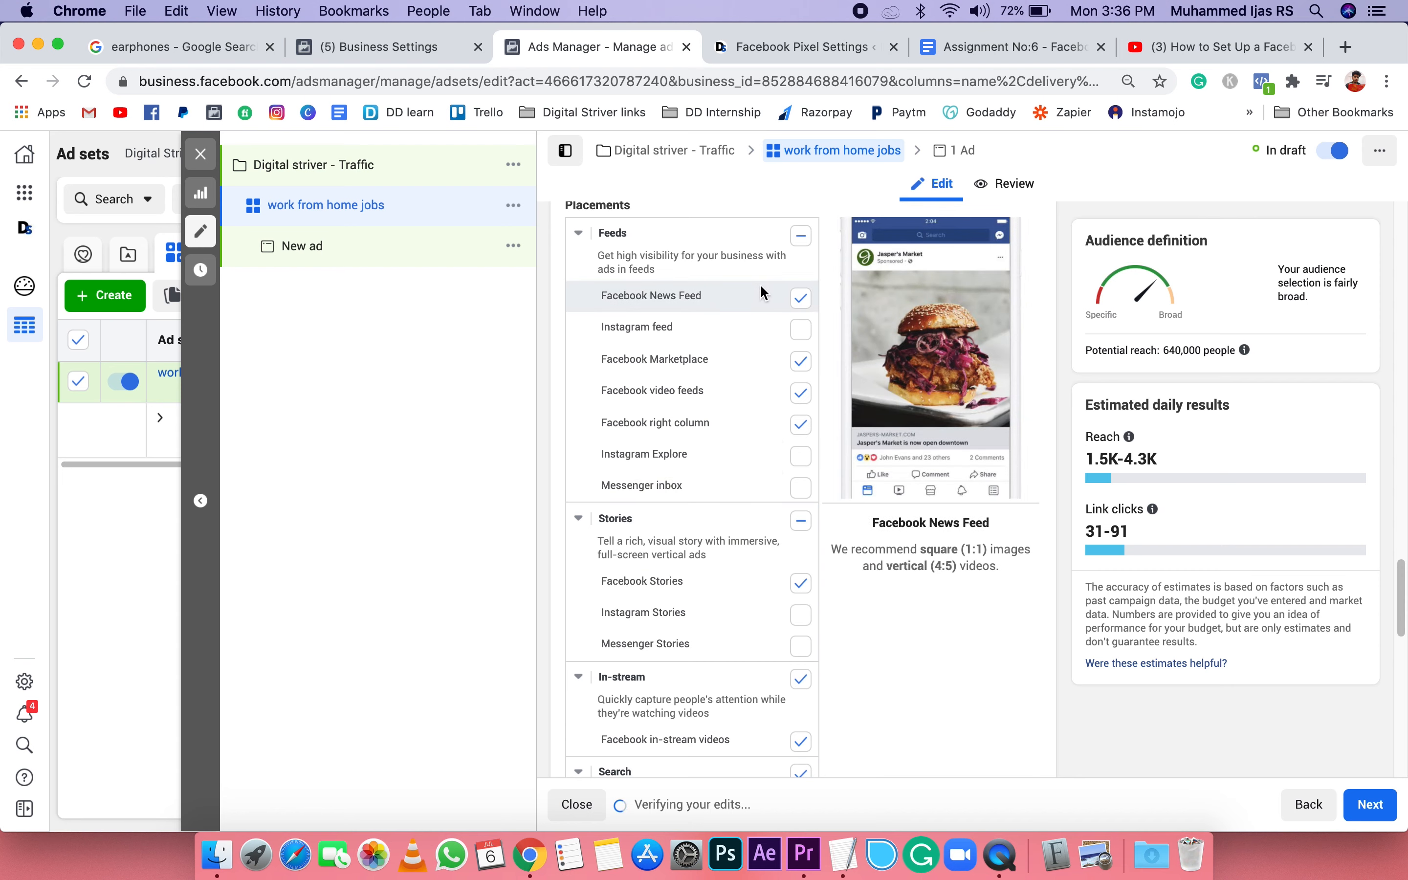
scroll(752, 501, "down", 5)
scroll(752, 501, "up", 10)
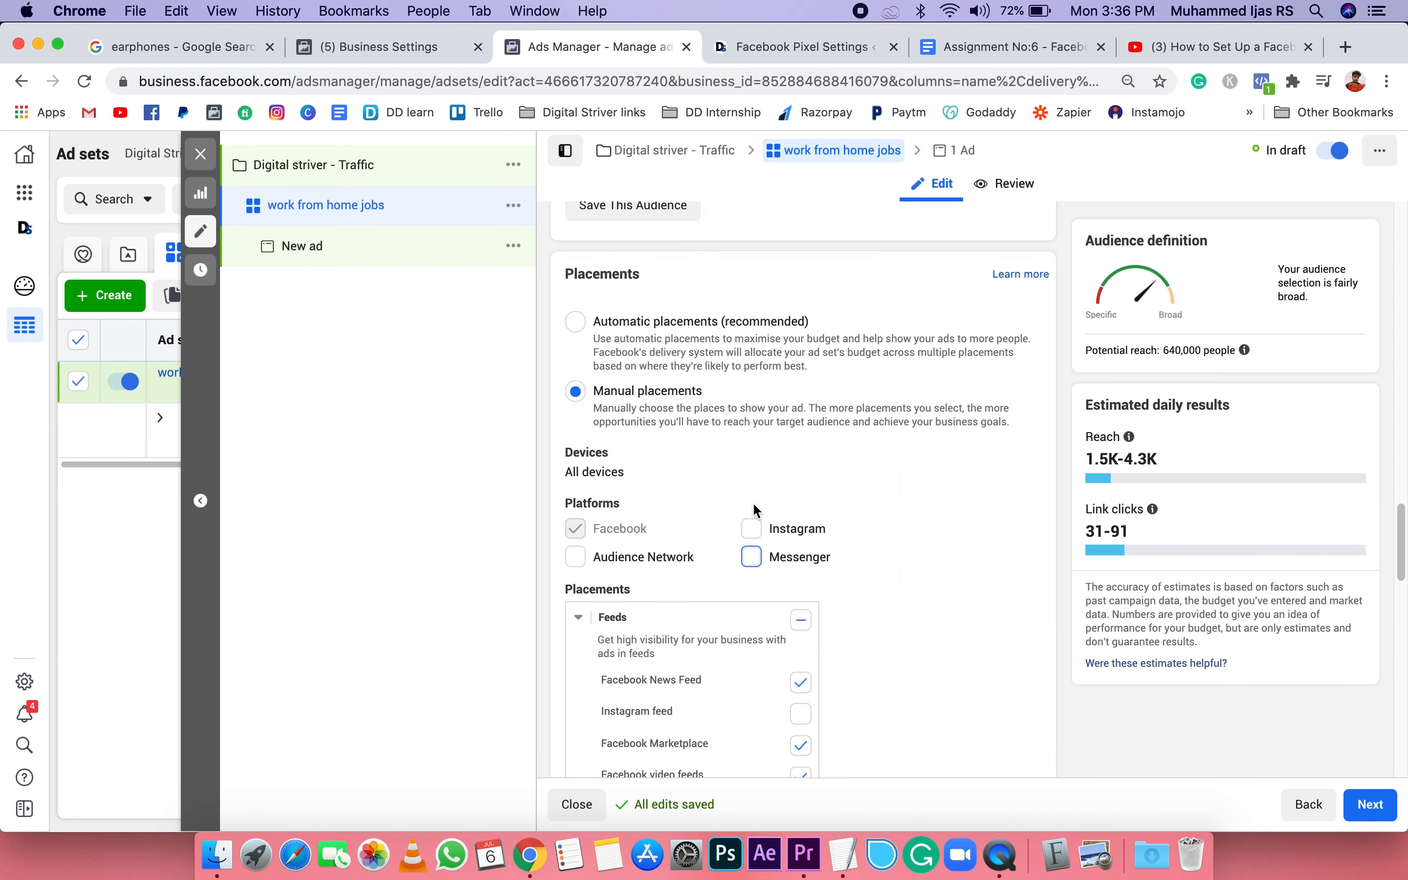
scroll(753, 504, "down", 3)
scroll(753, 504, "down", 2)
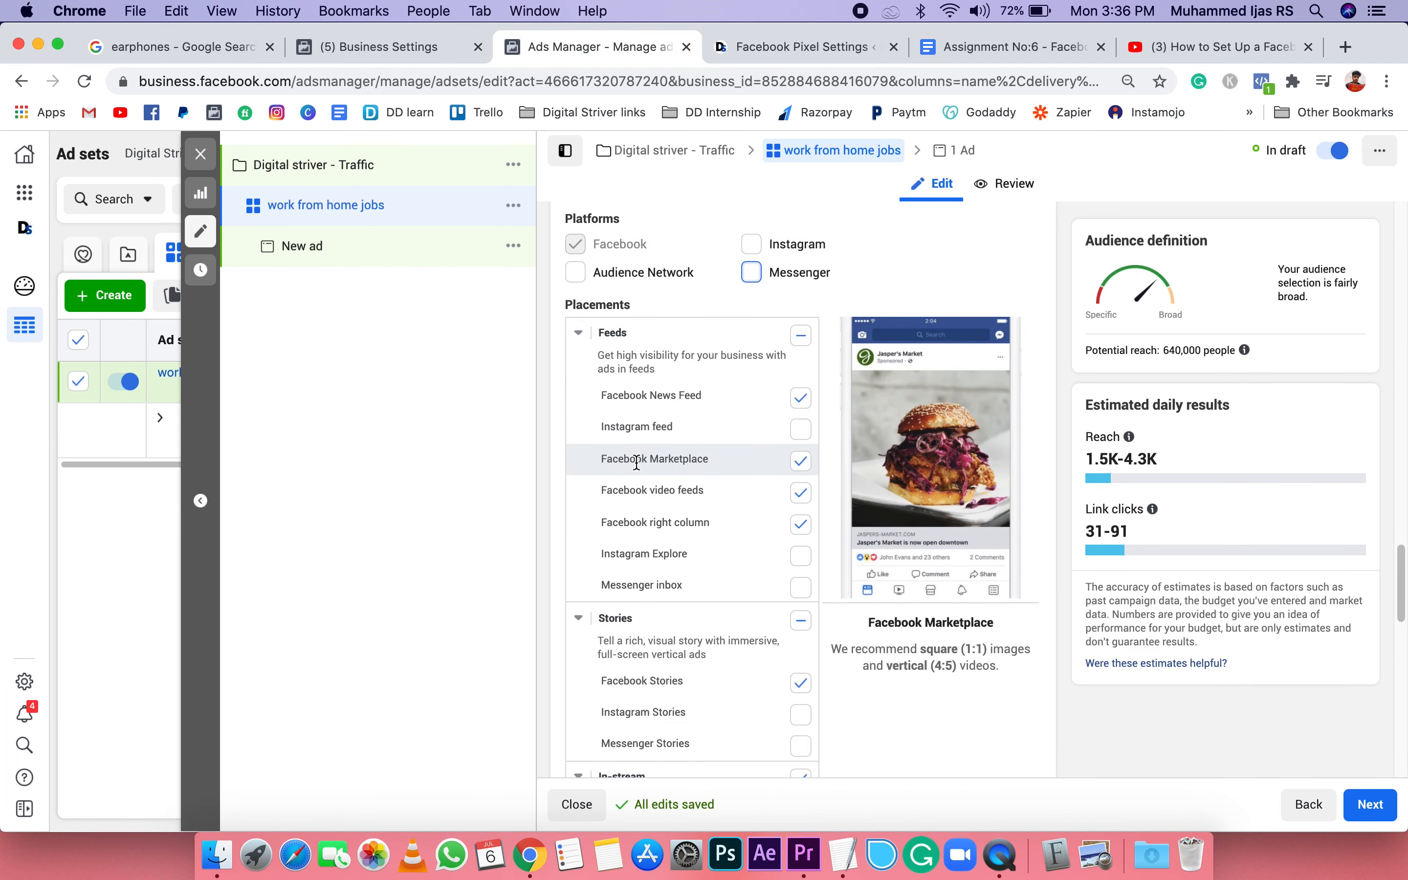
left_click(806, 464)
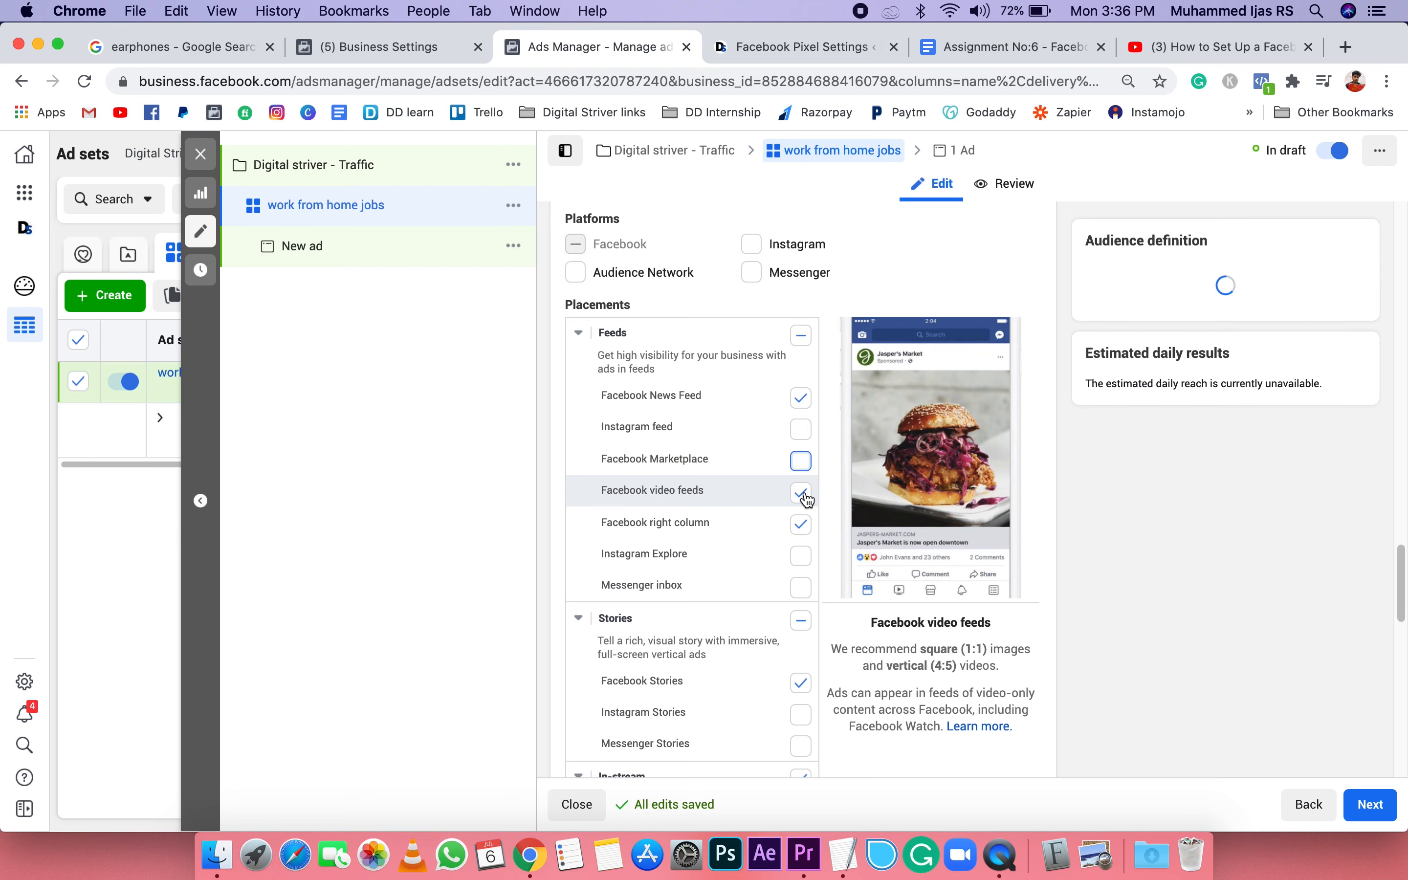
left_click(806, 495)
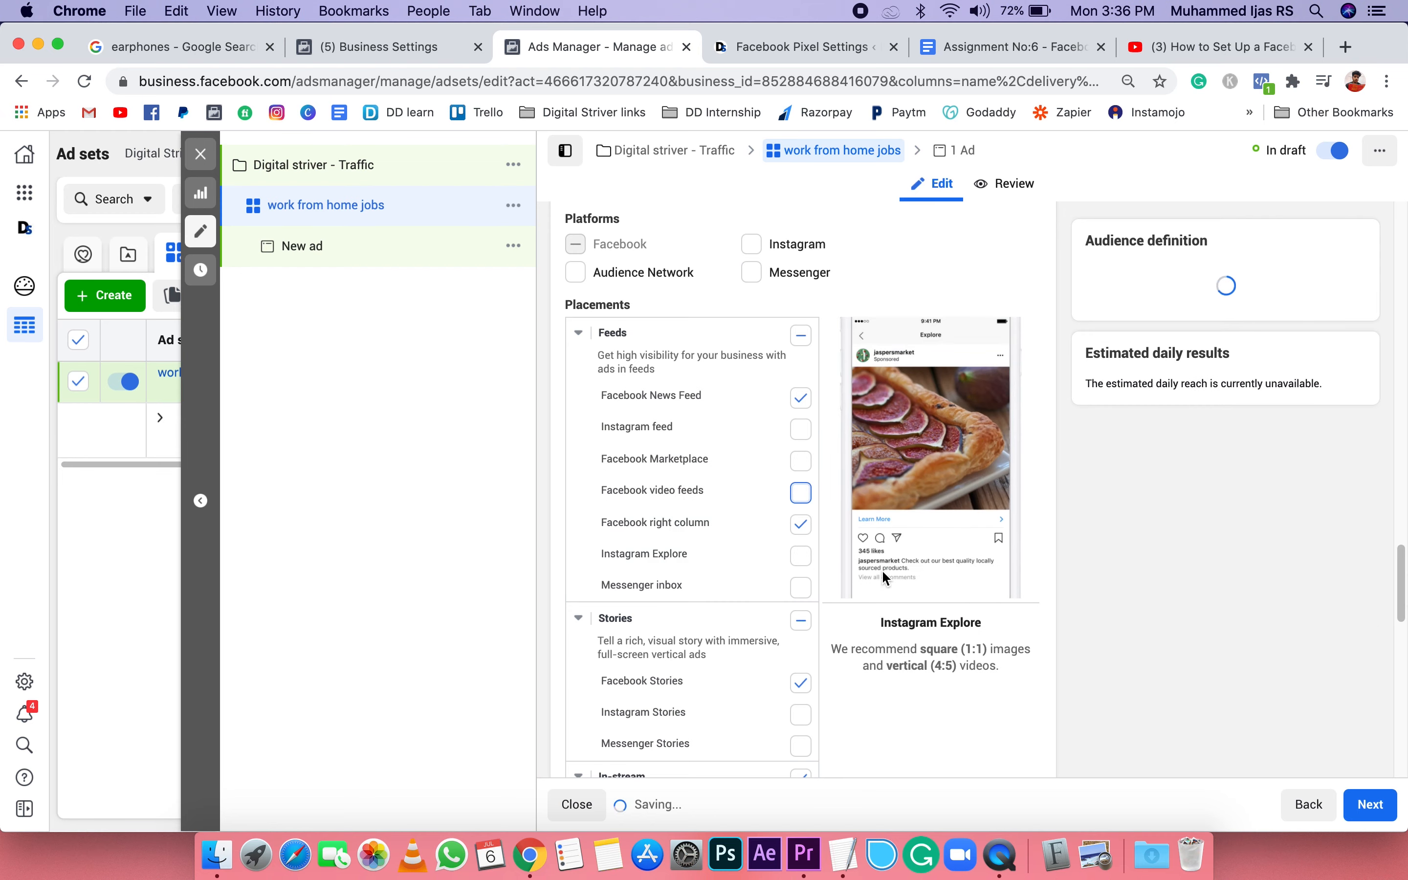
Step: Remove the In-stream, Search and In-article placements and dismiss the notice about removing Audience Network
scroll(881, 568, "down", 5)
left_click(801, 382)
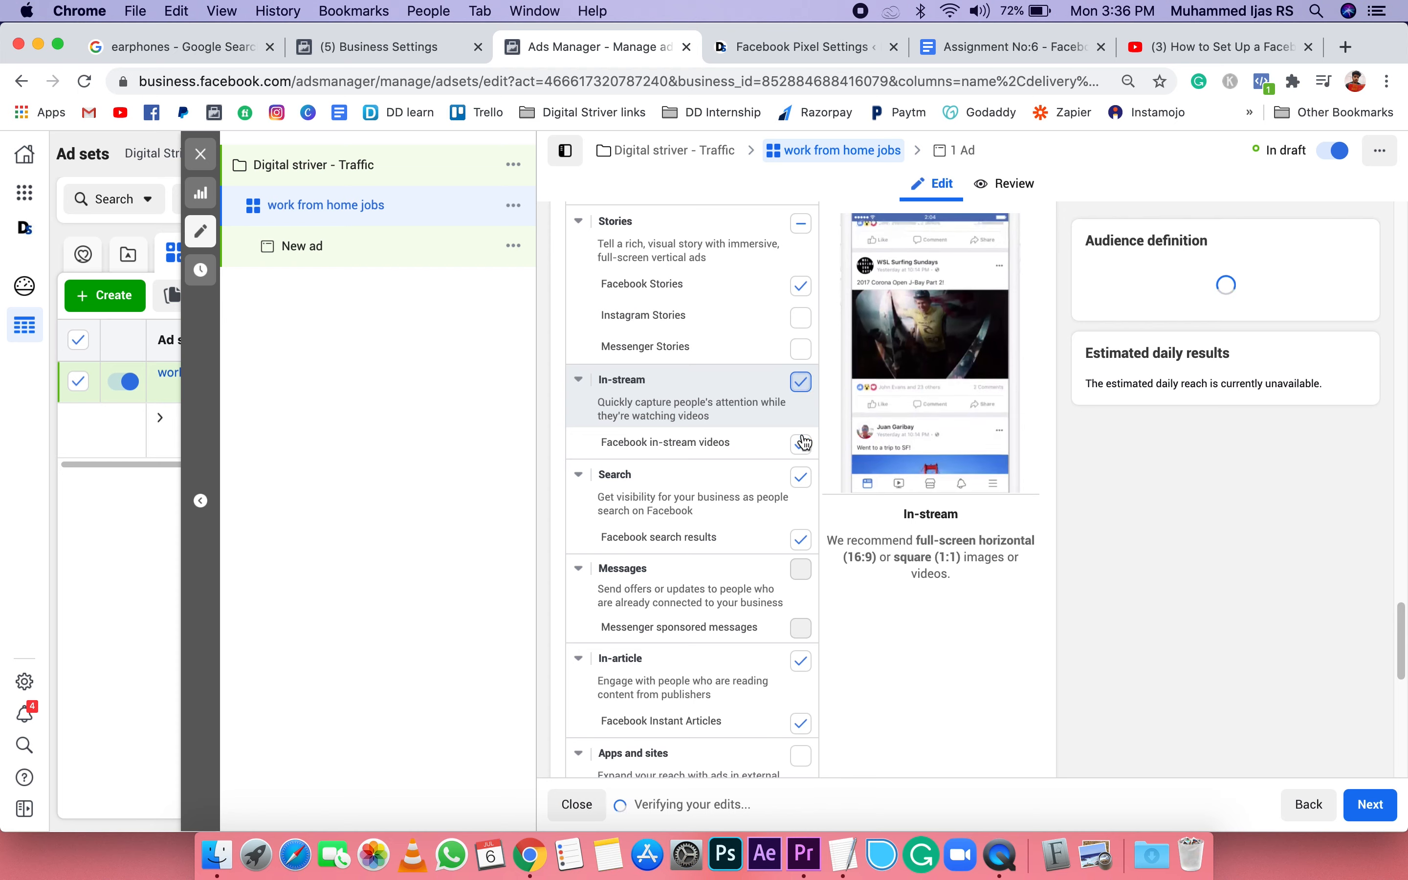
left_click(804, 485)
scroll(801, 582, "down", 3)
left_click(799, 566)
scroll(799, 570, "down", 5)
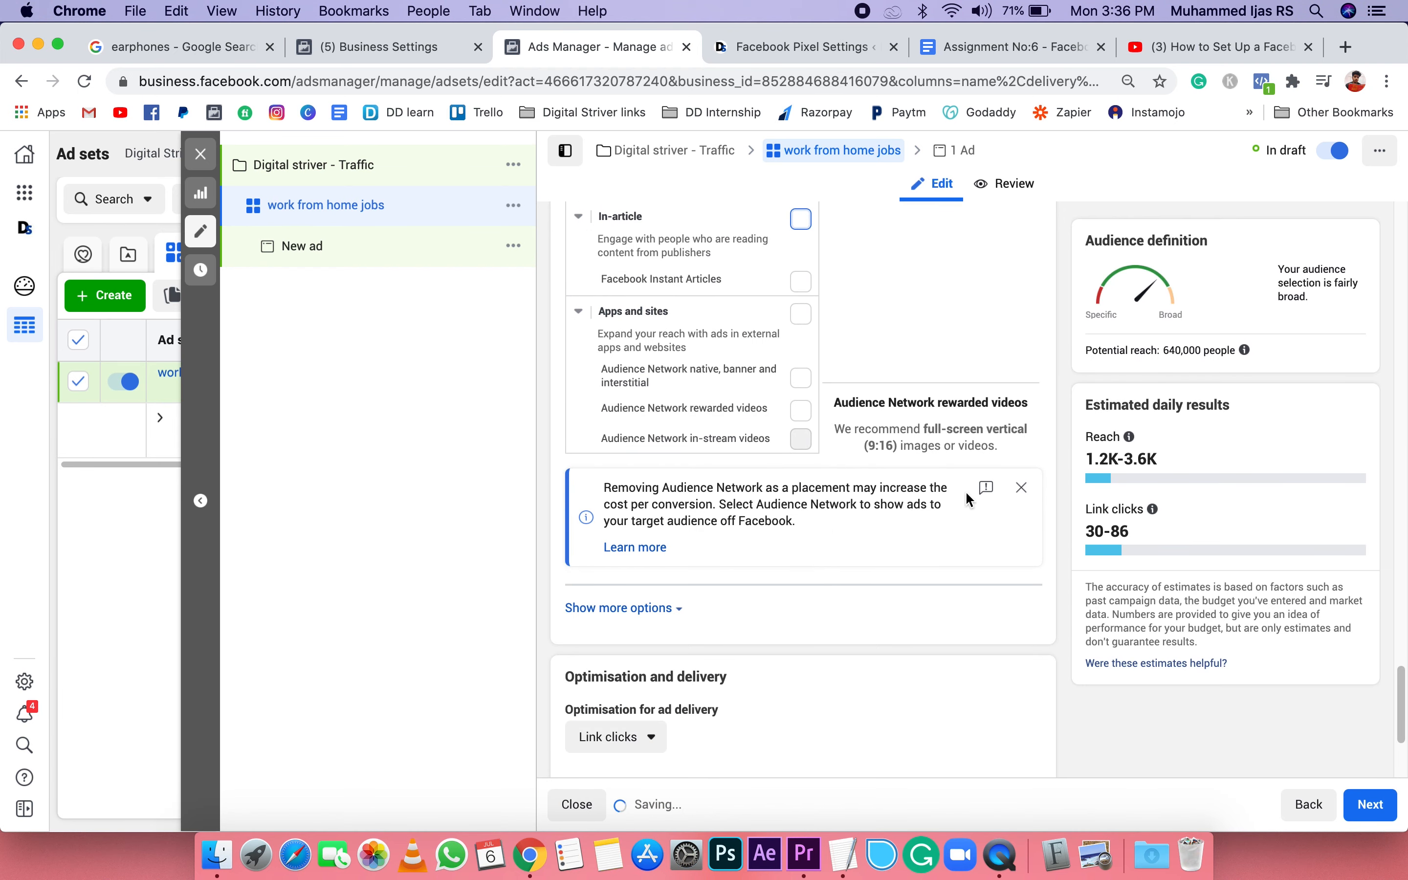
left_click(1022, 487)
Step: Review the optimisation and delivery settings, the selected placements and the audience's potential reach
scroll(703, 536, "down", 2)
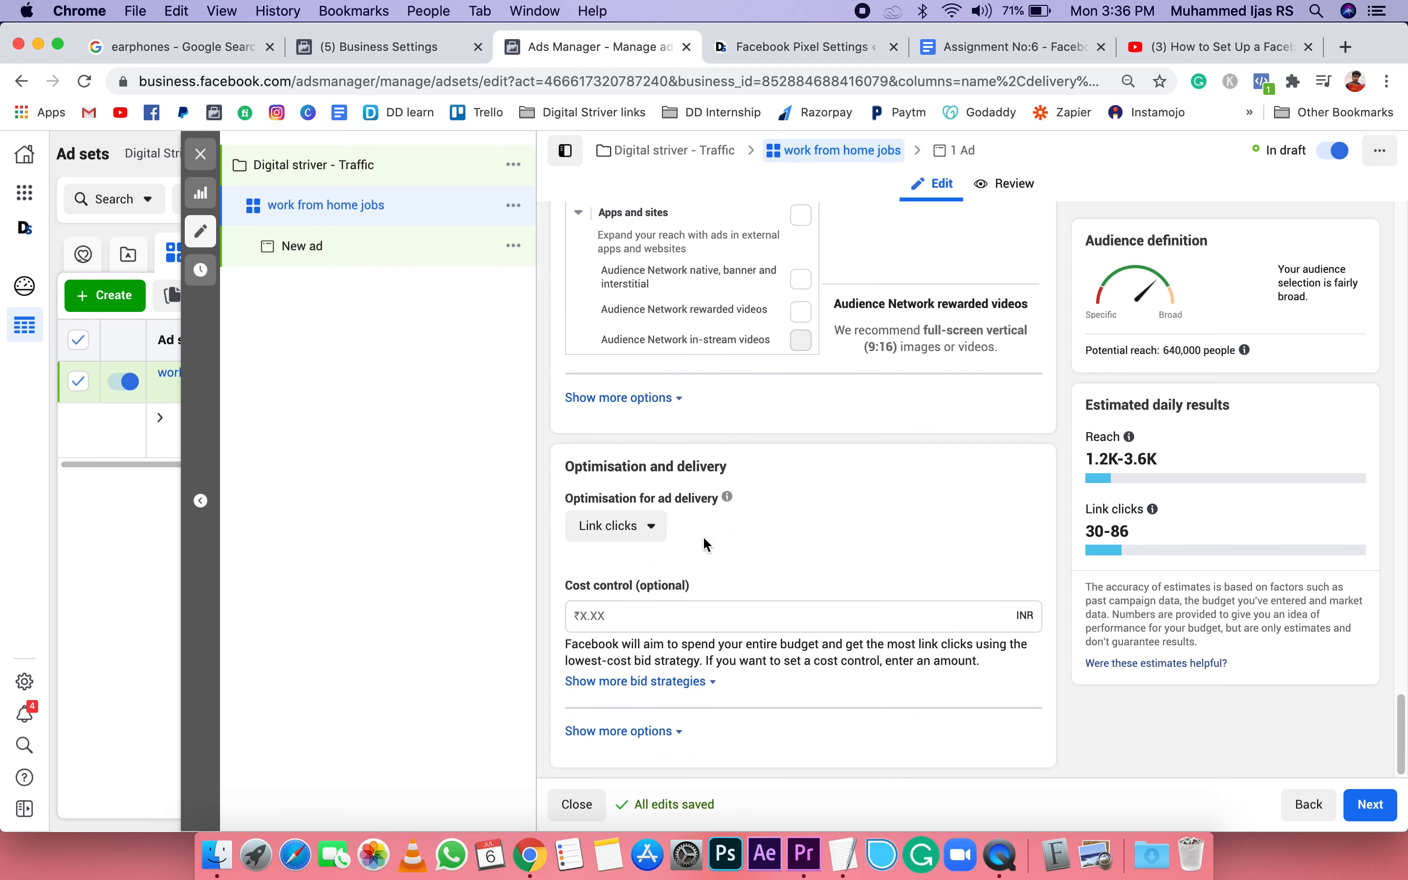
scroll(866, 291, "up", 8)
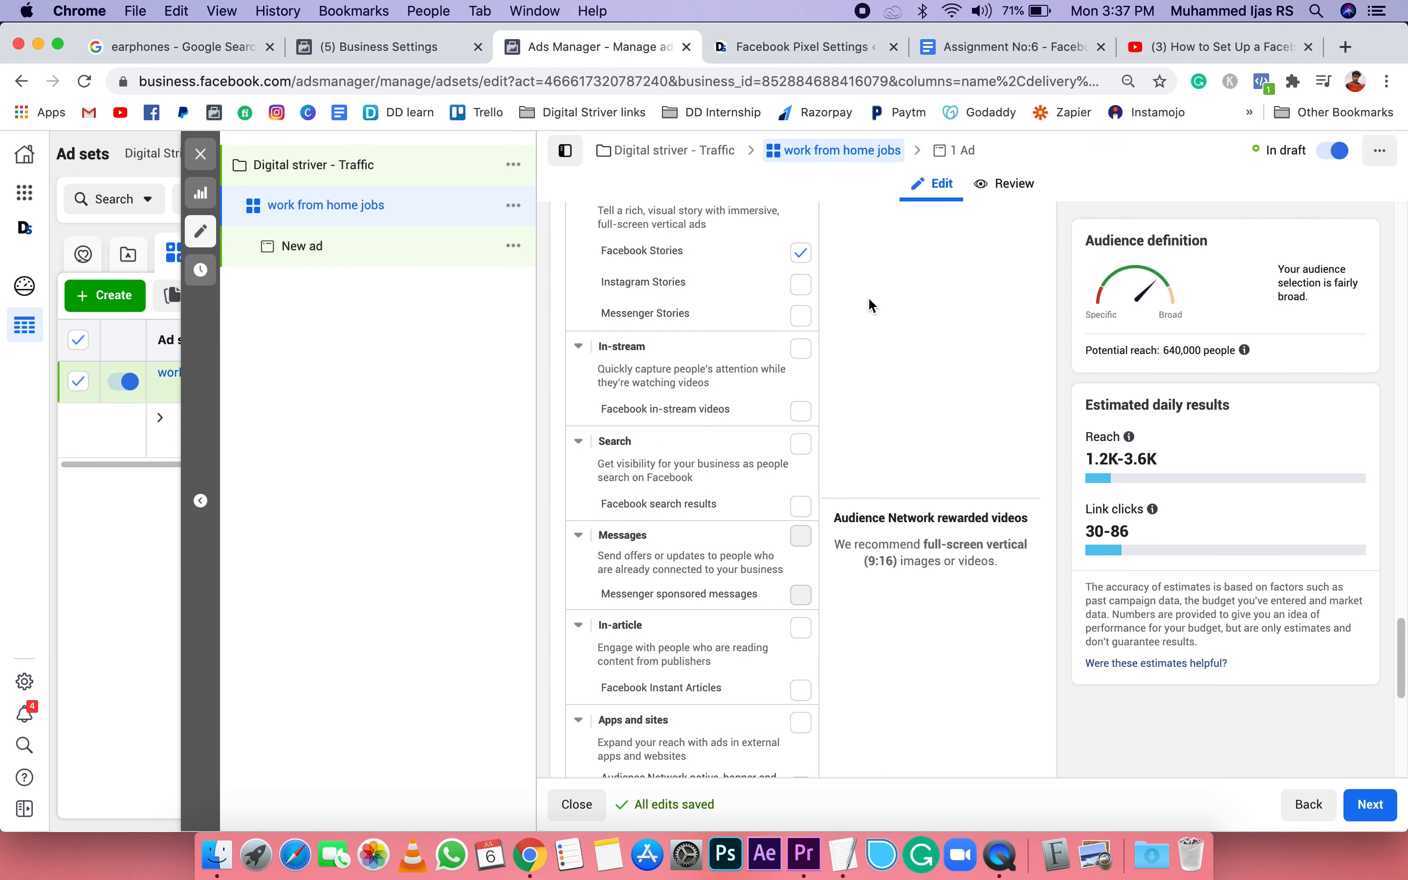
left_click_drag(1163, 351, 1242, 355)
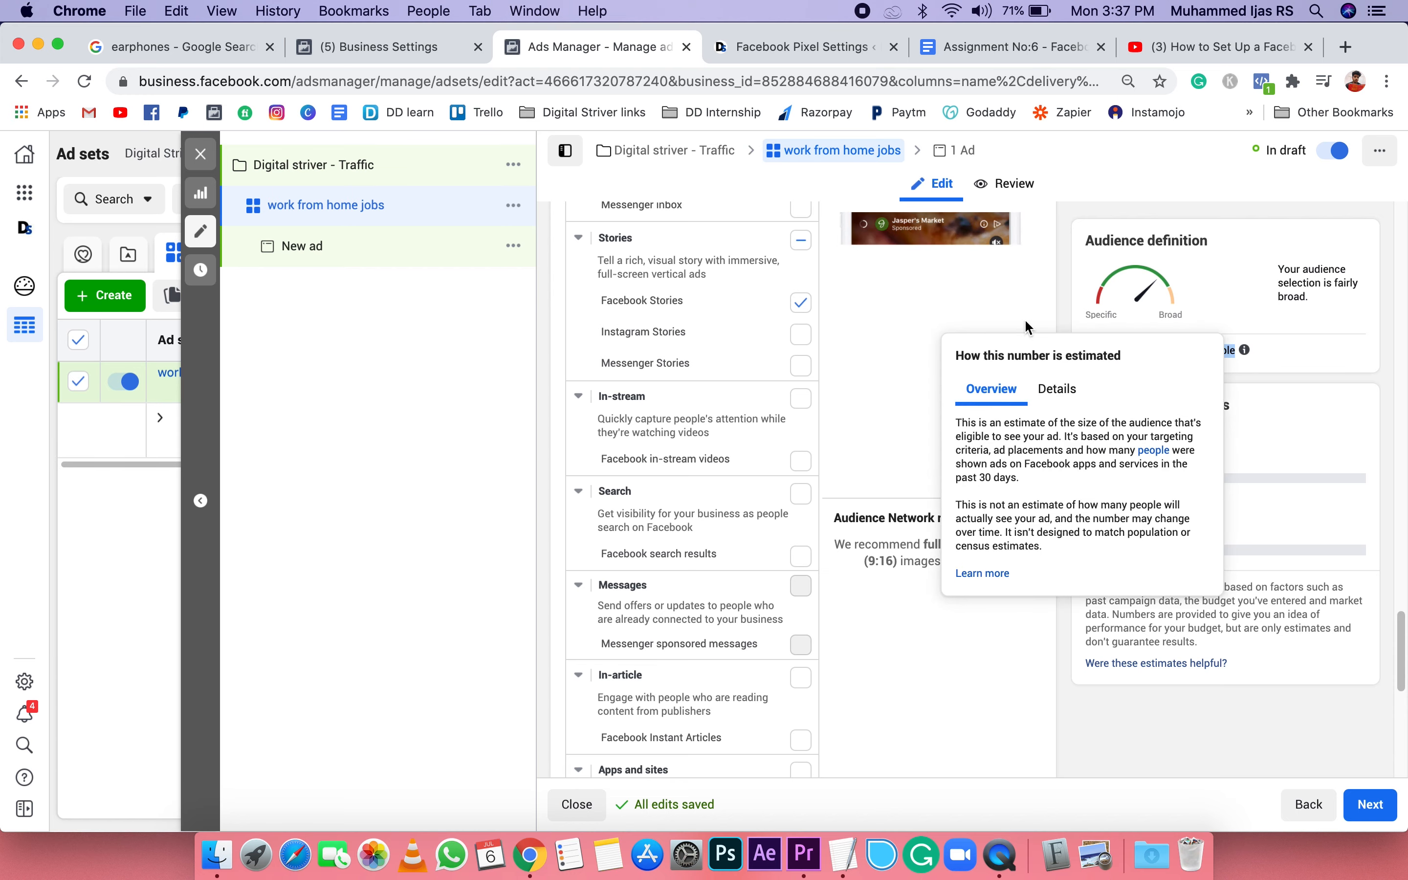
left_click(1046, 304)
scroll(1045, 367, "down", 1)
scroll(1043, 366, "down", 7)
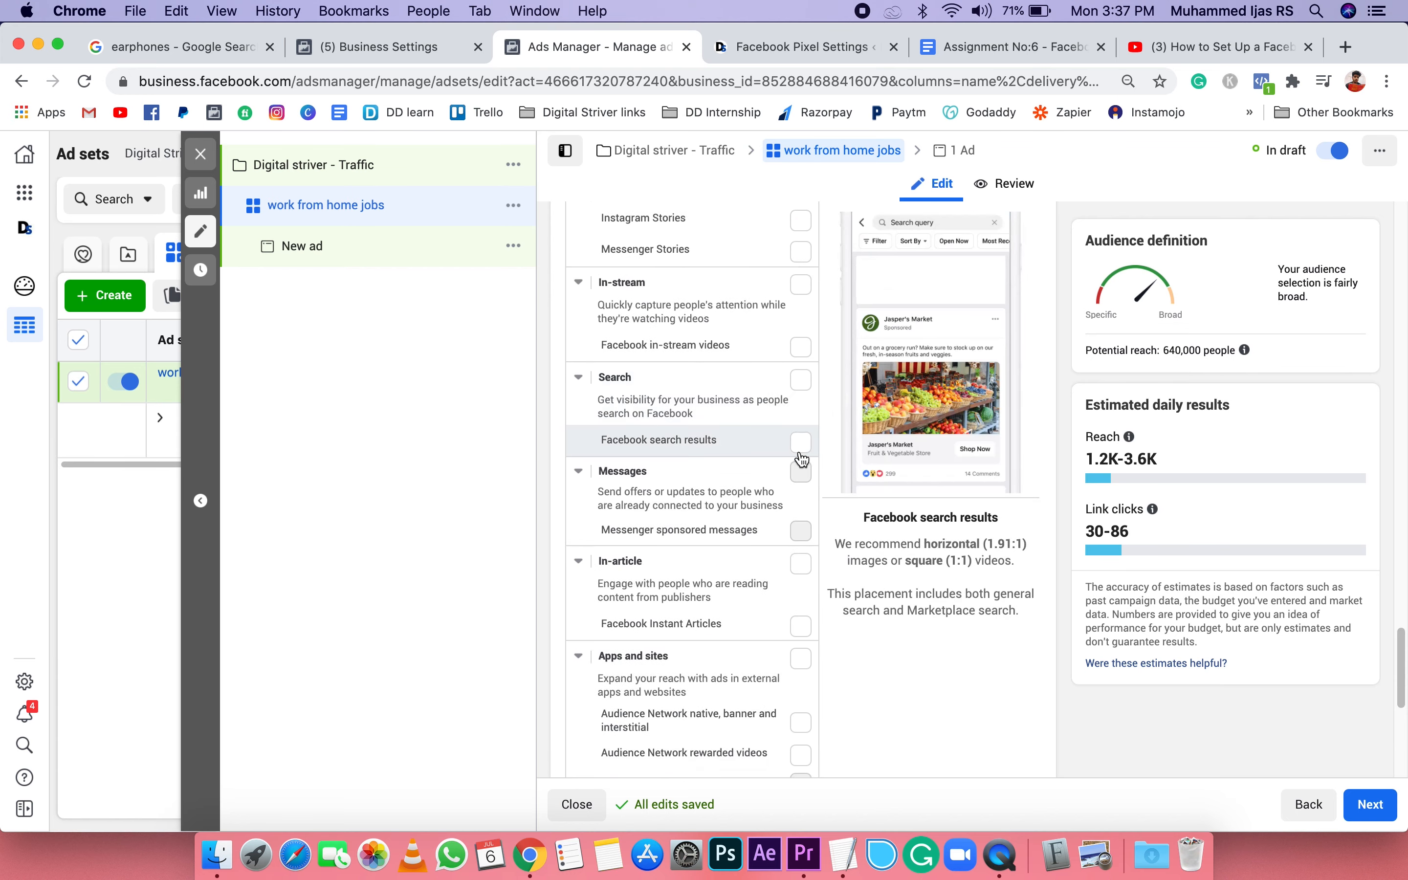
scroll(782, 477, "down", 3)
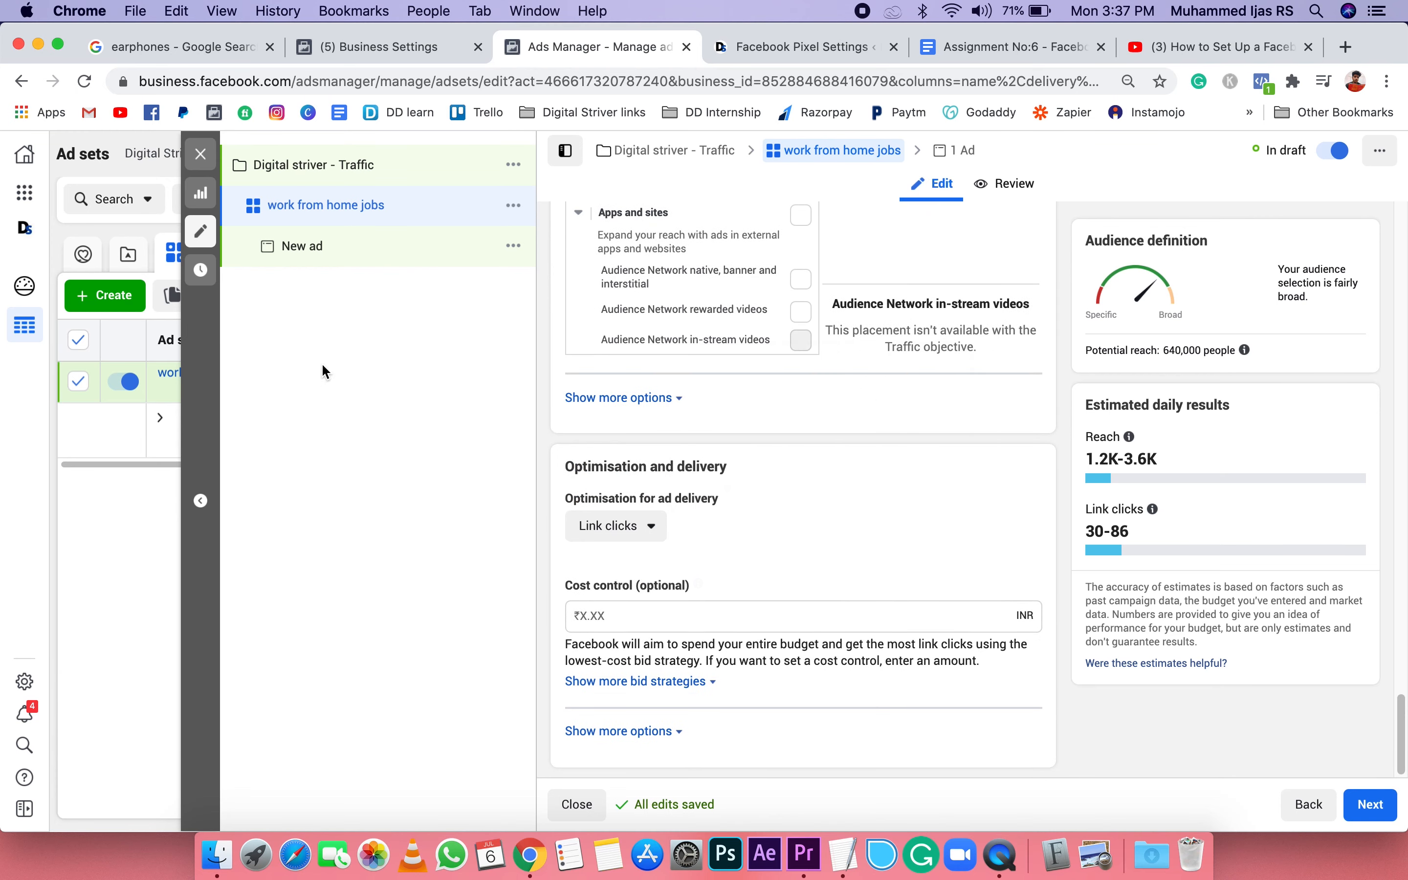
Step: Open the New ad under the work from home jobs ad set and place the cursor in its ad name
left_click(303, 245)
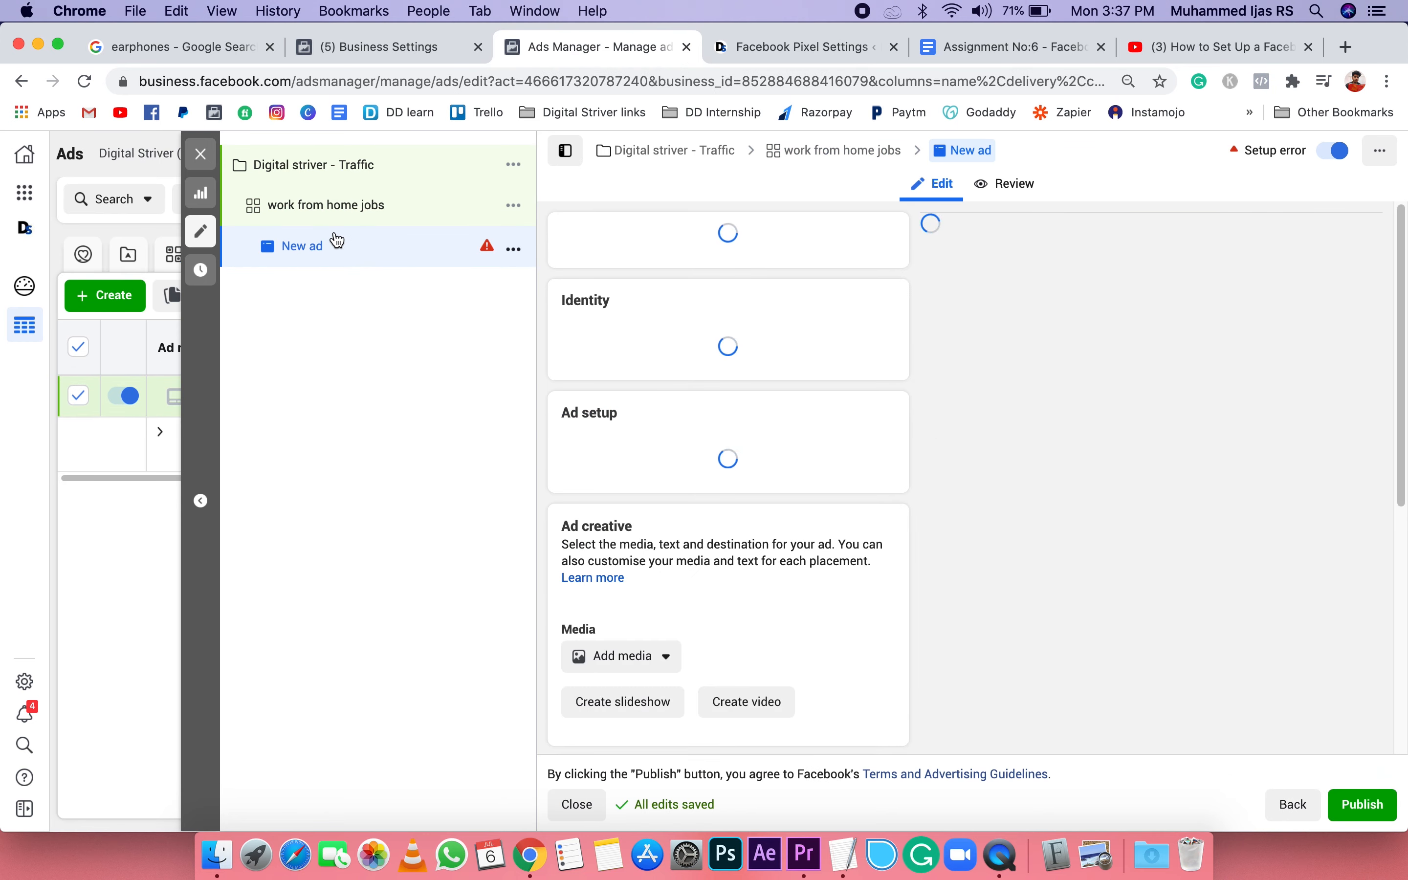
left_click(594, 247)
left_click_drag(594, 247, 563, 248)
left_click(660, 253)
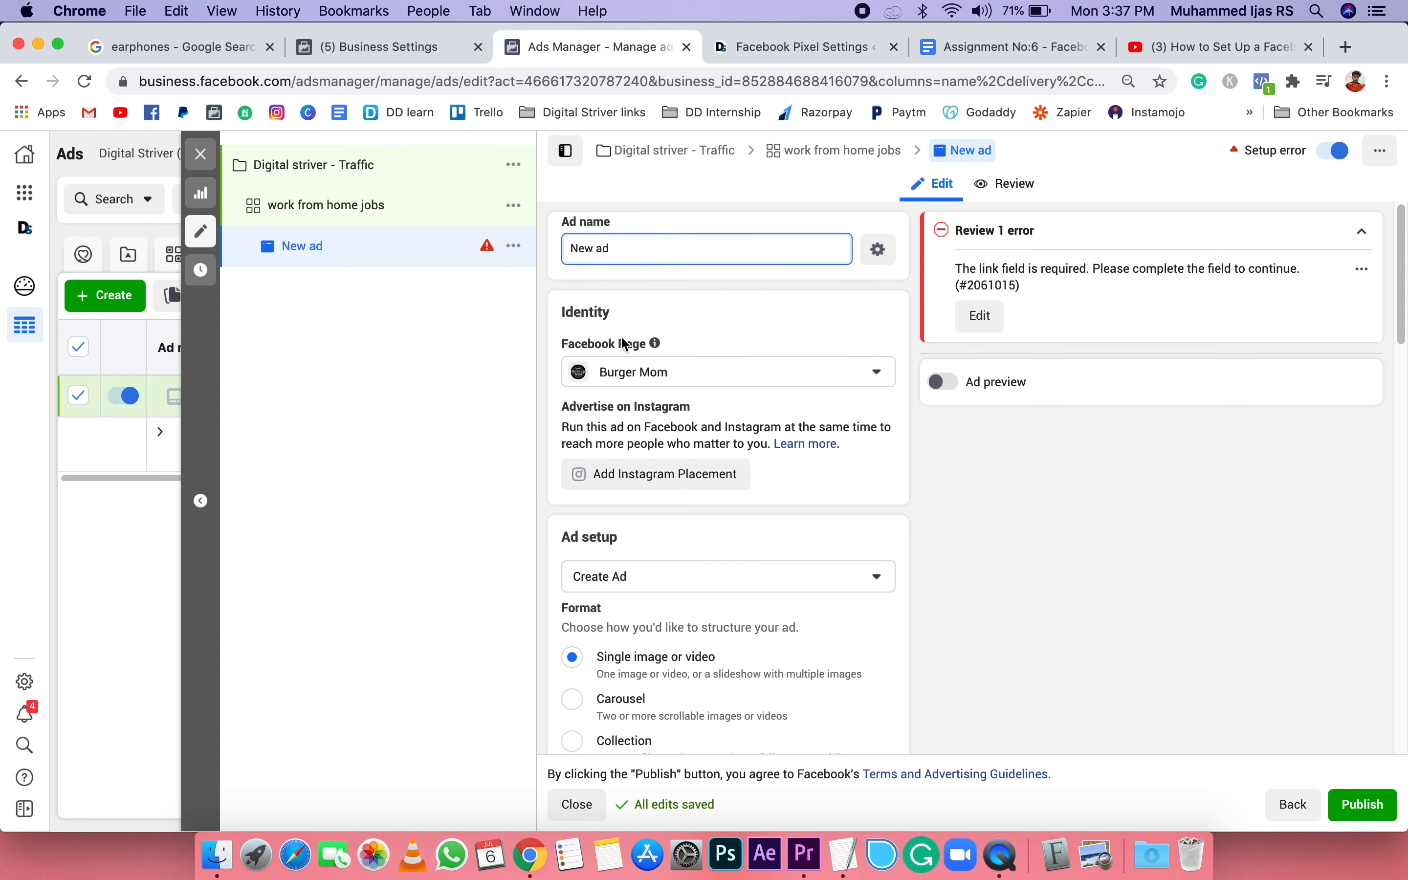
Step: Set the new ad's Facebook Page identity to Digital Striver
scroll(622, 342, "down", 2)
scroll(708, 294, "up", 3)
scroll(694, 308, "down", 1)
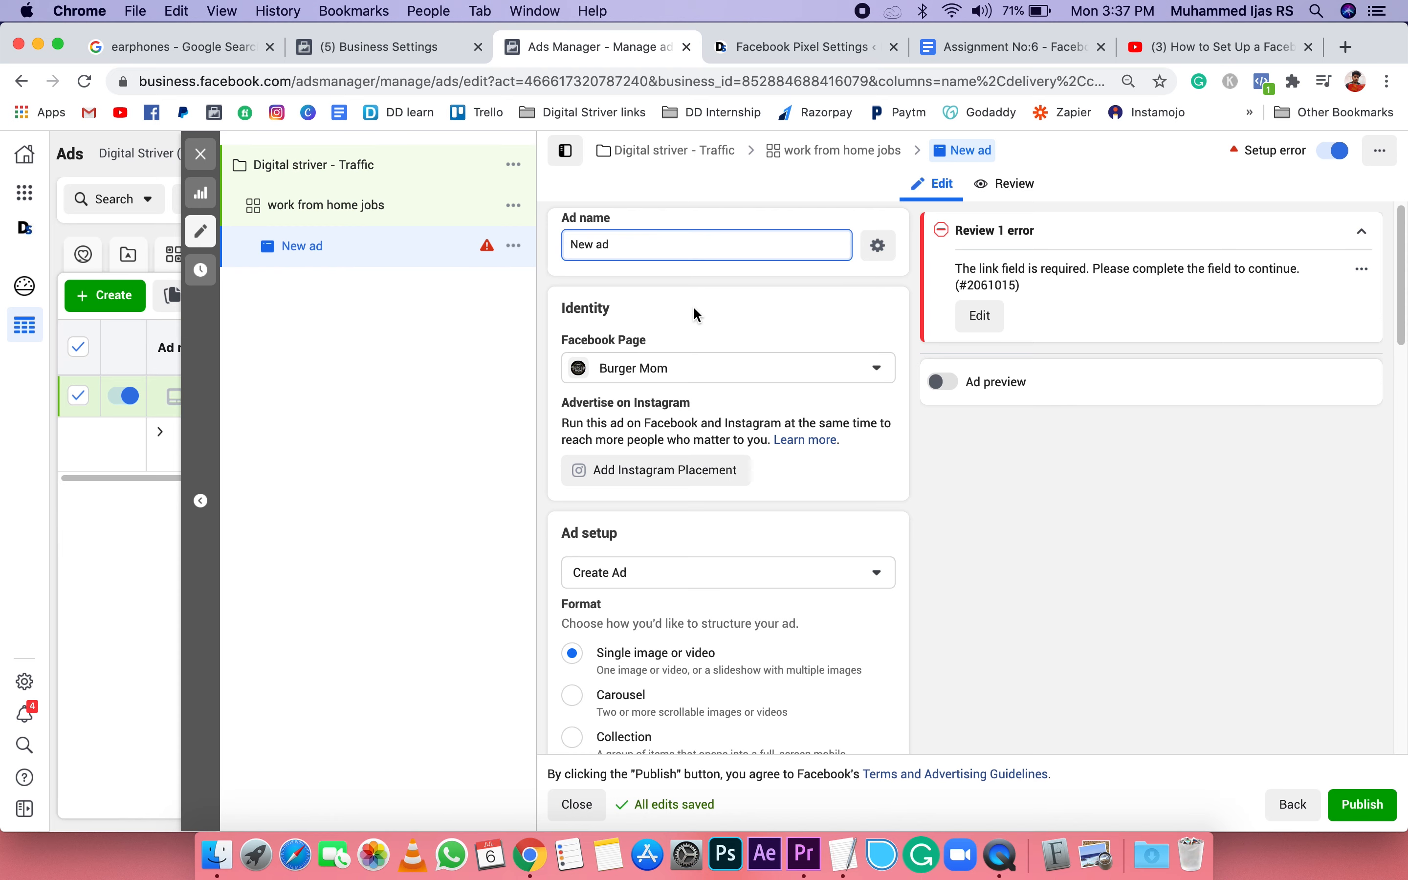
scroll(697, 314, "down", 3)
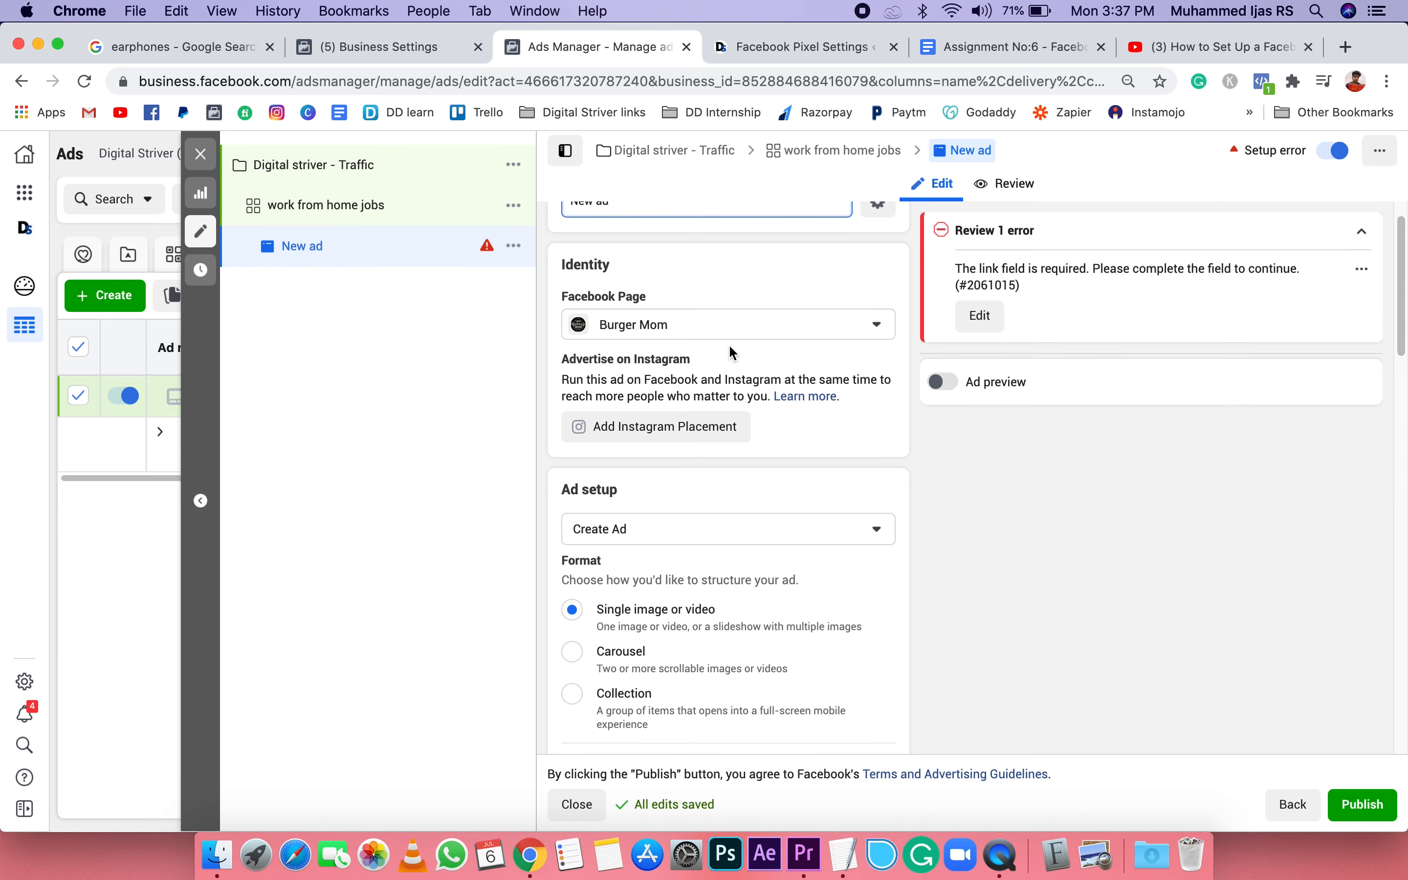
scroll(728, 344, "down", 1)
left_click(786, 313)
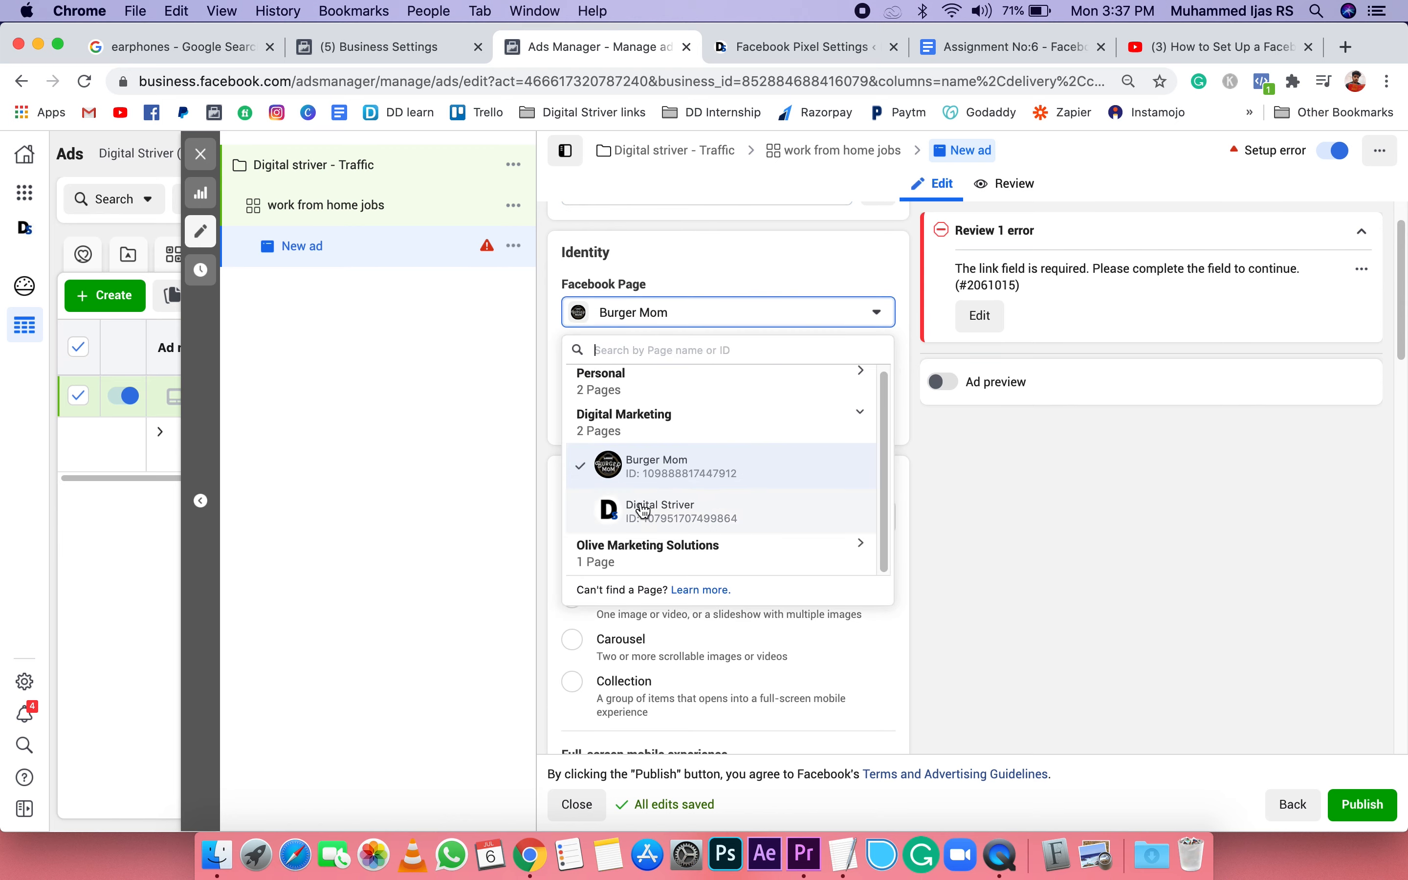
left_click(649, 523)
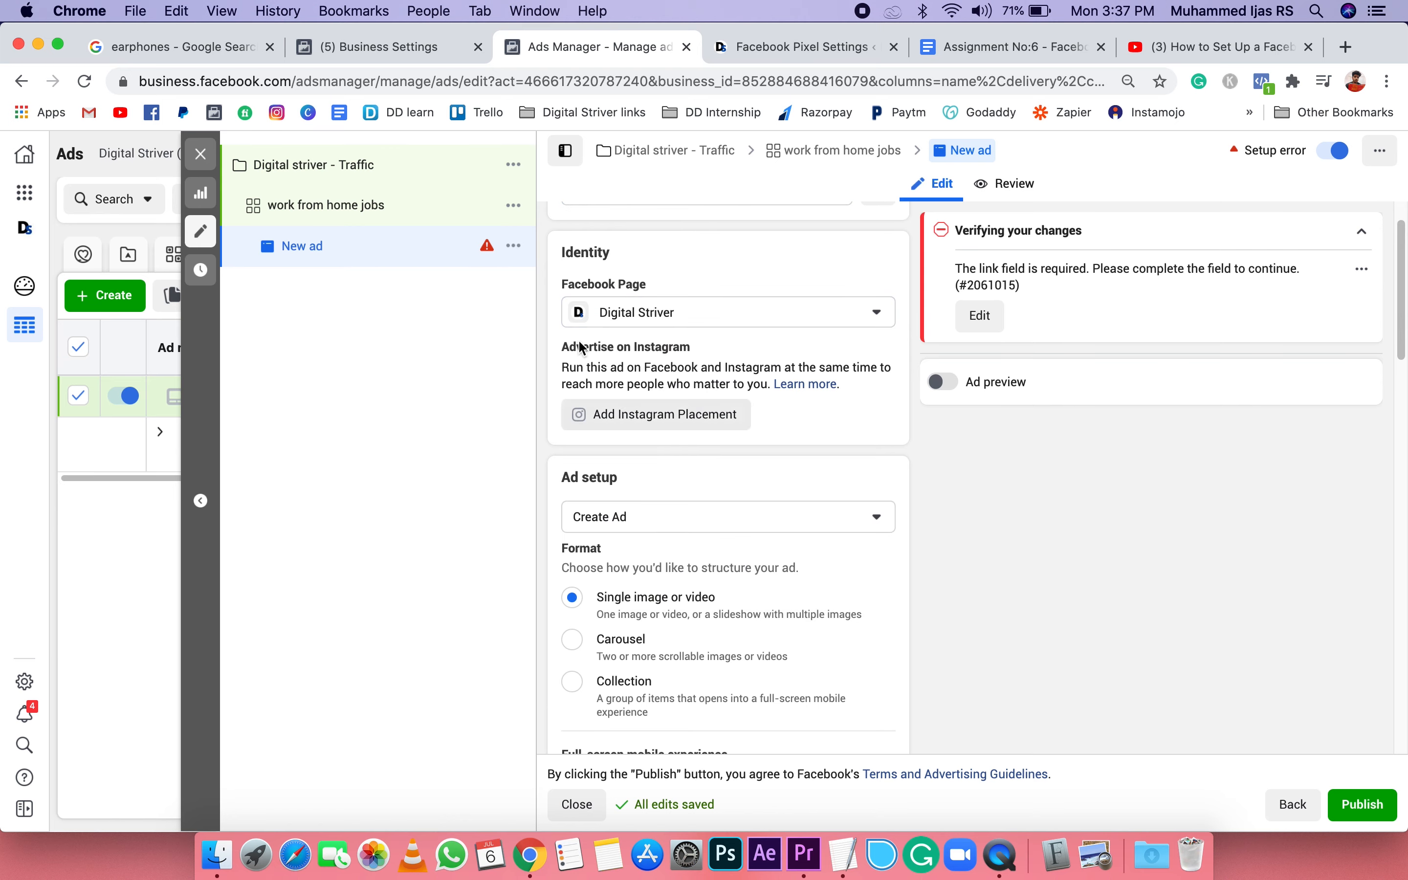
left_click(732, 312)
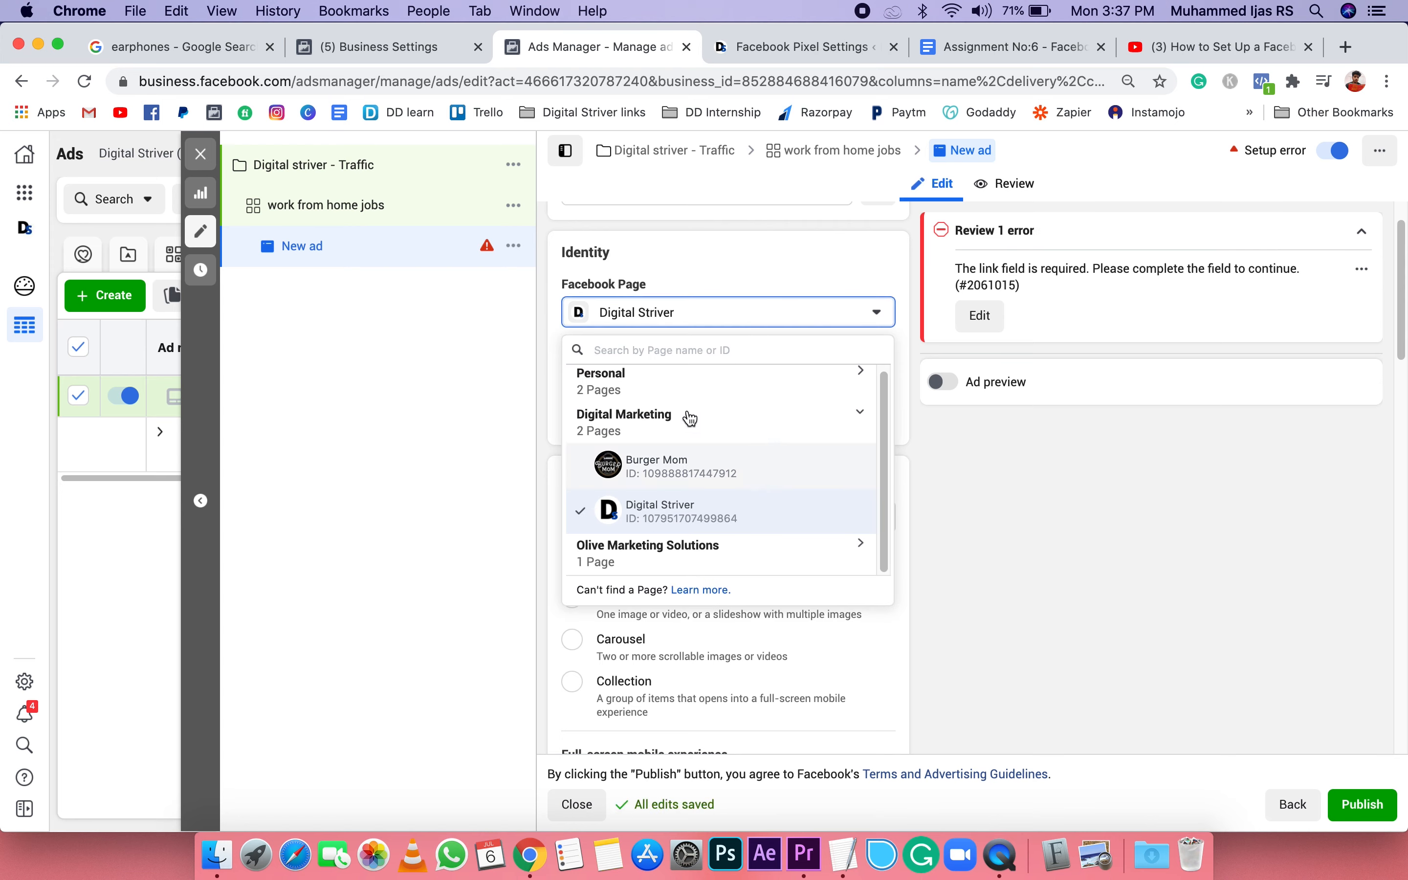
left_click(744, 266)
Step: Look through the ad setup sources, keep Create Ad, and set the ad format to Single image or video
scroll(811, 402, "down", 5)
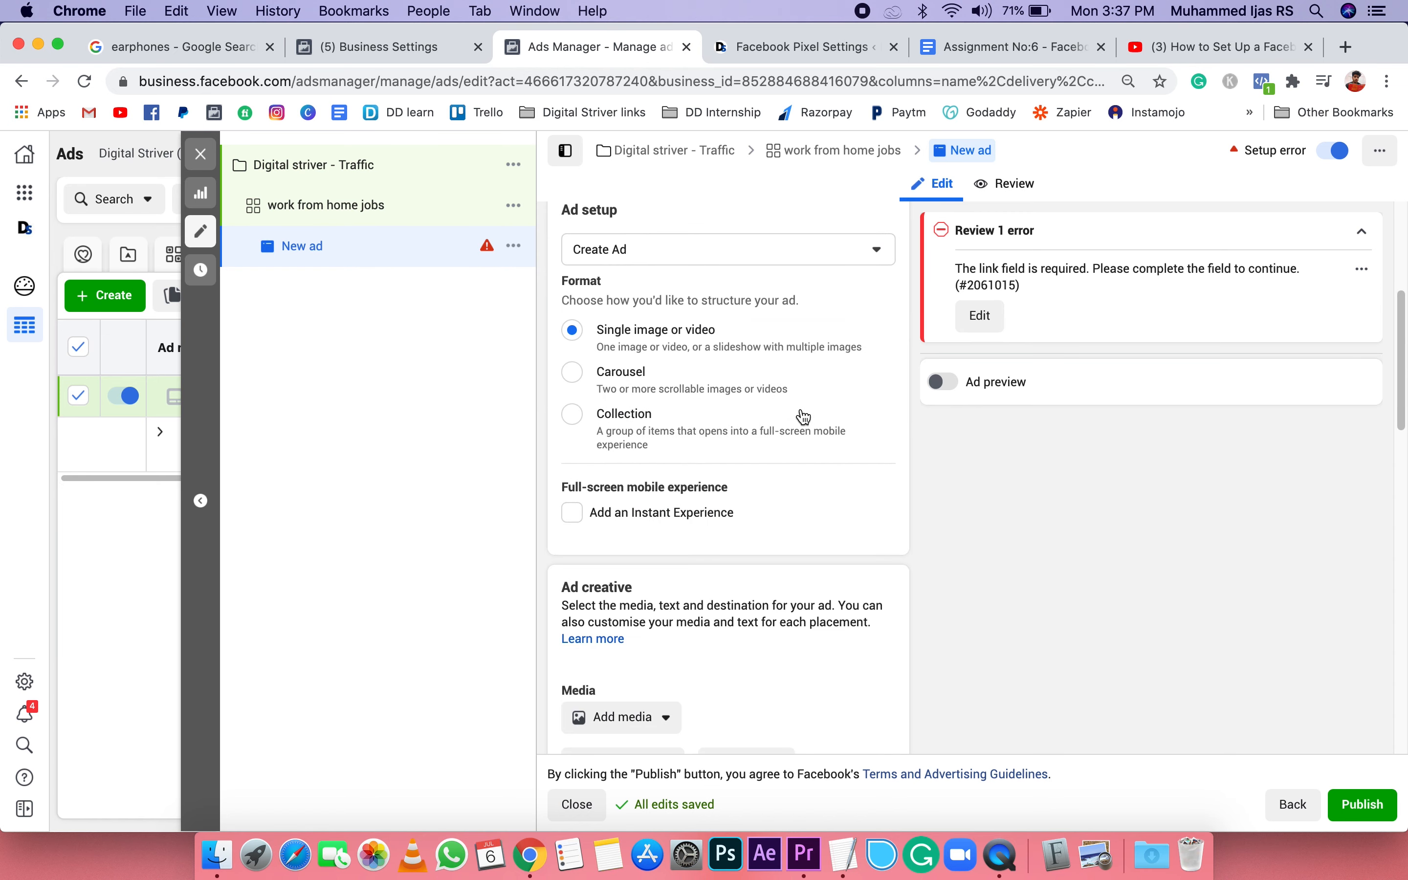
scroll(618, 295, "up", 1)
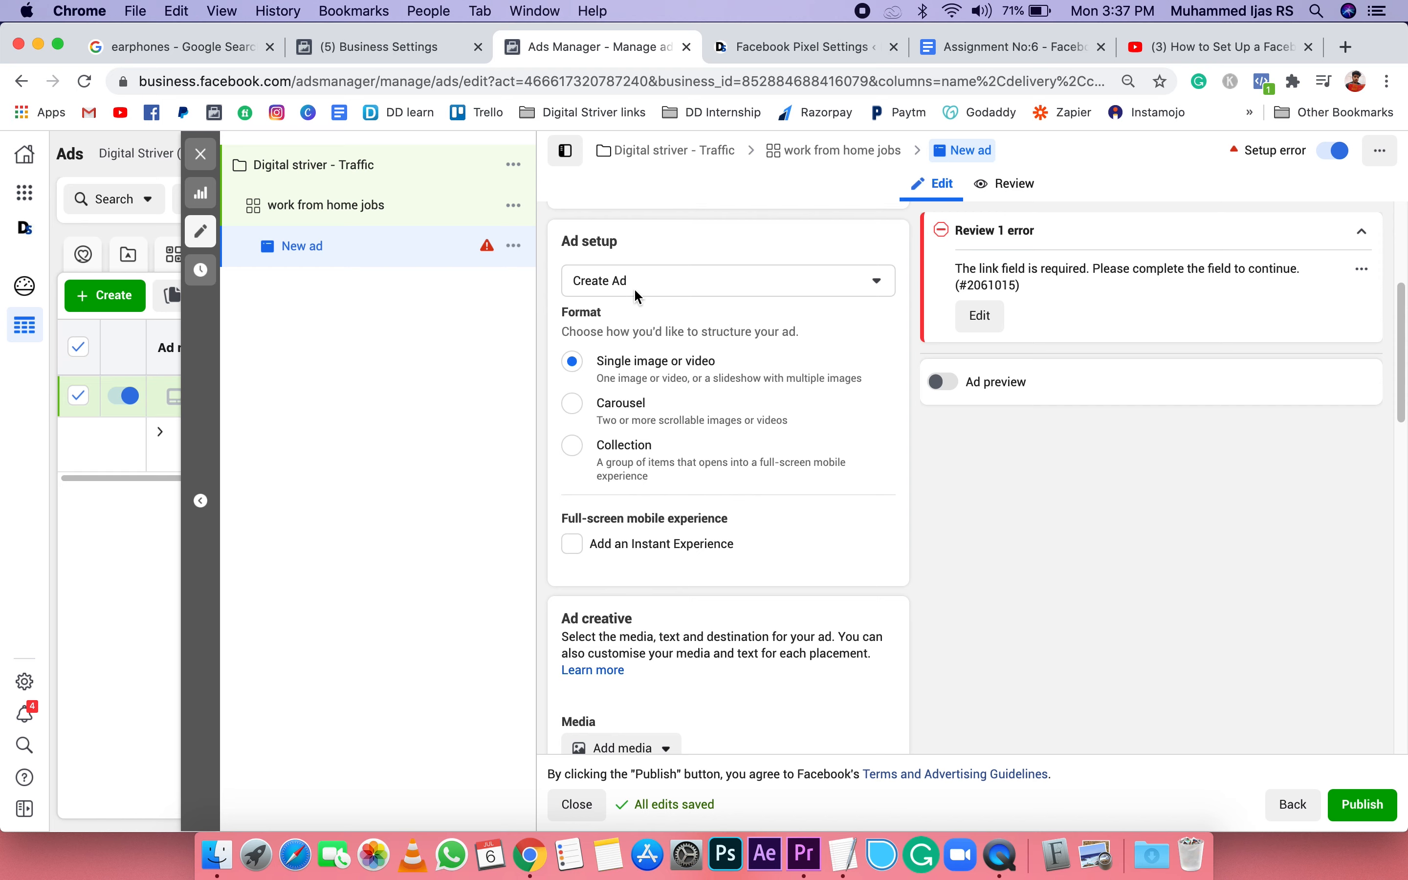
left_click(714, 284)
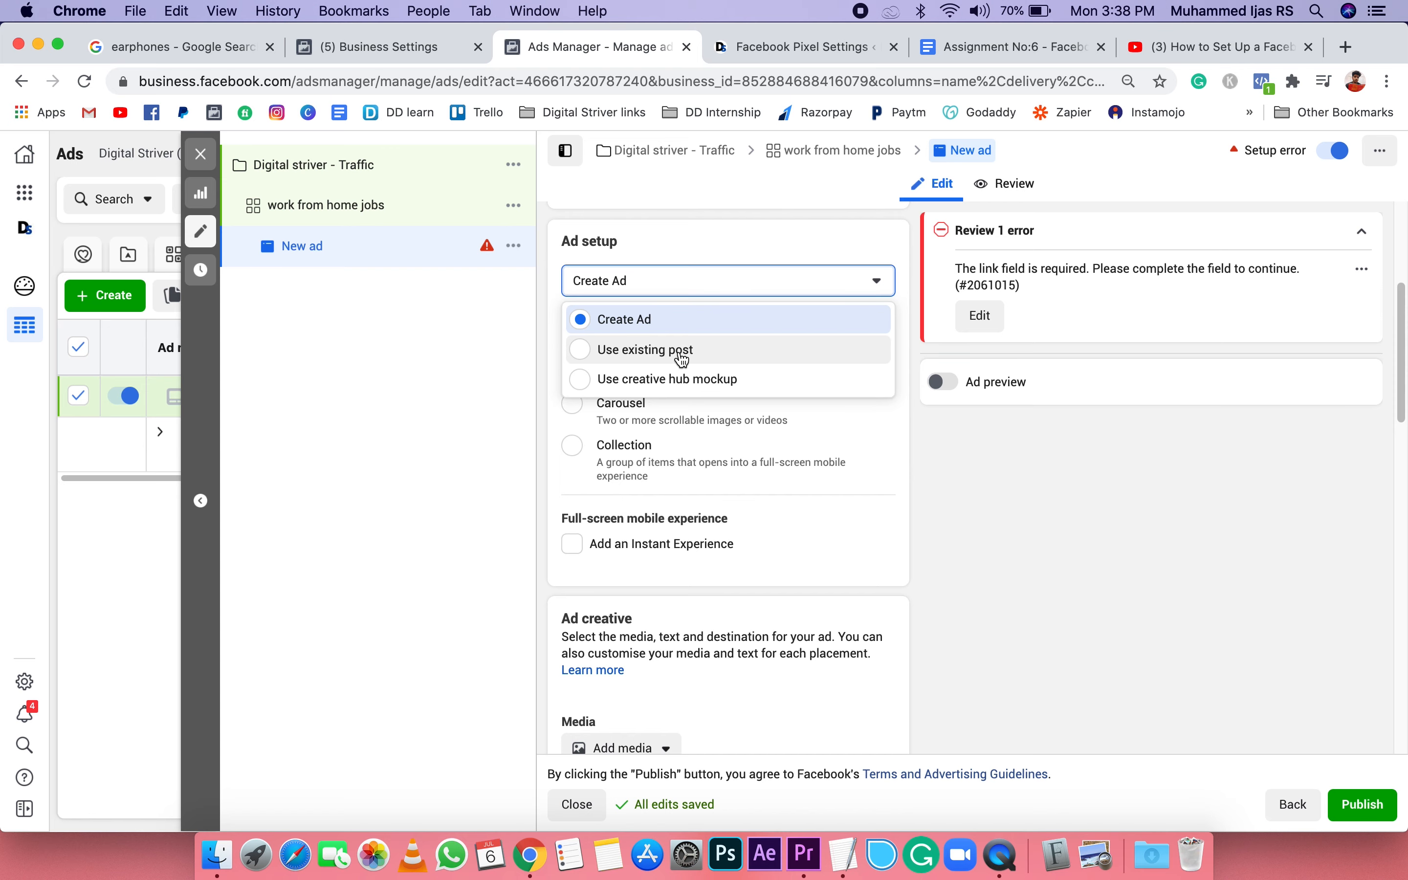
left_click(630, 281)
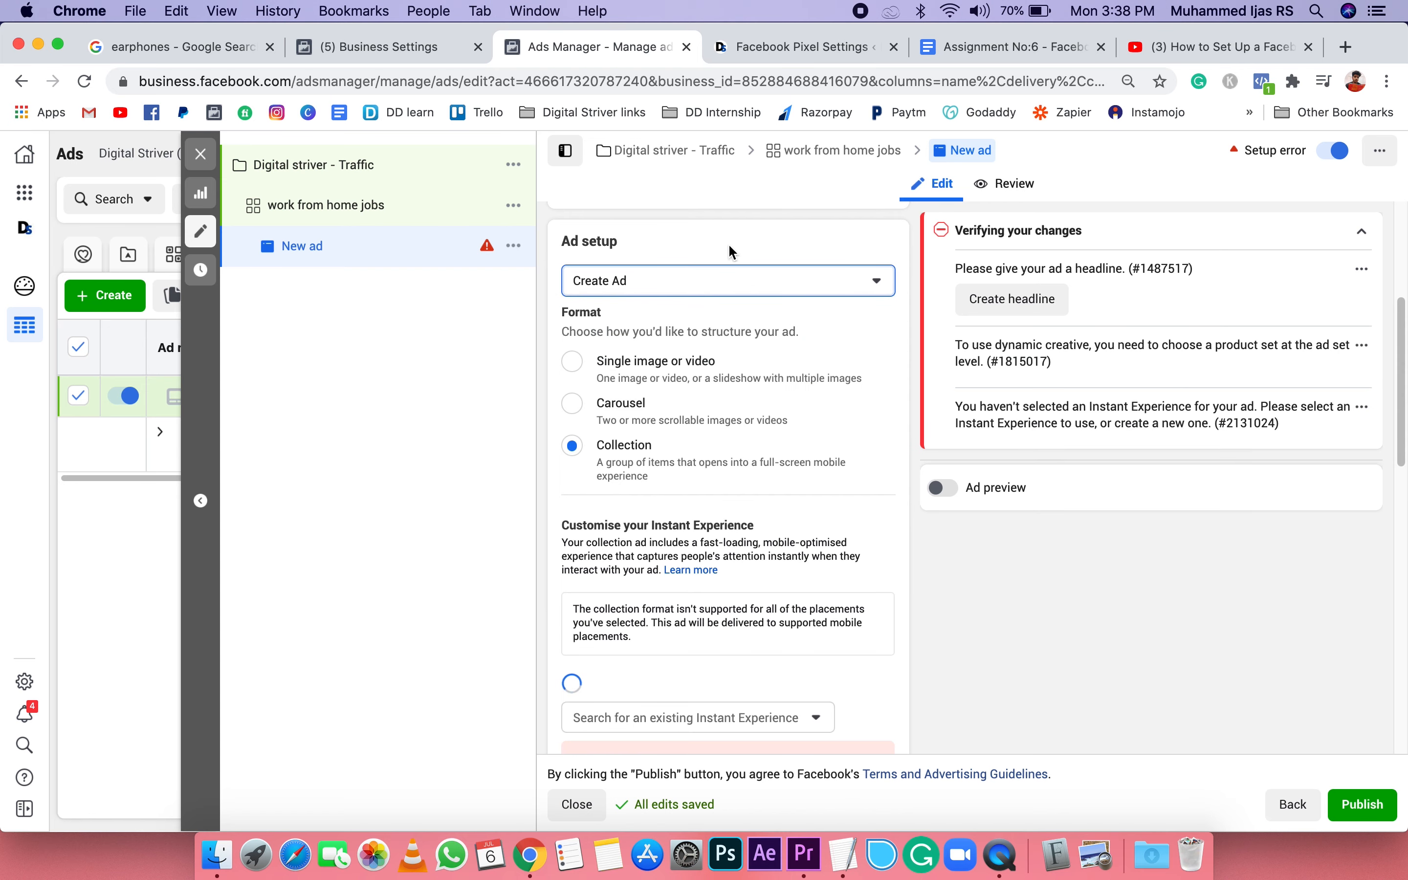
left_click(574, 365)
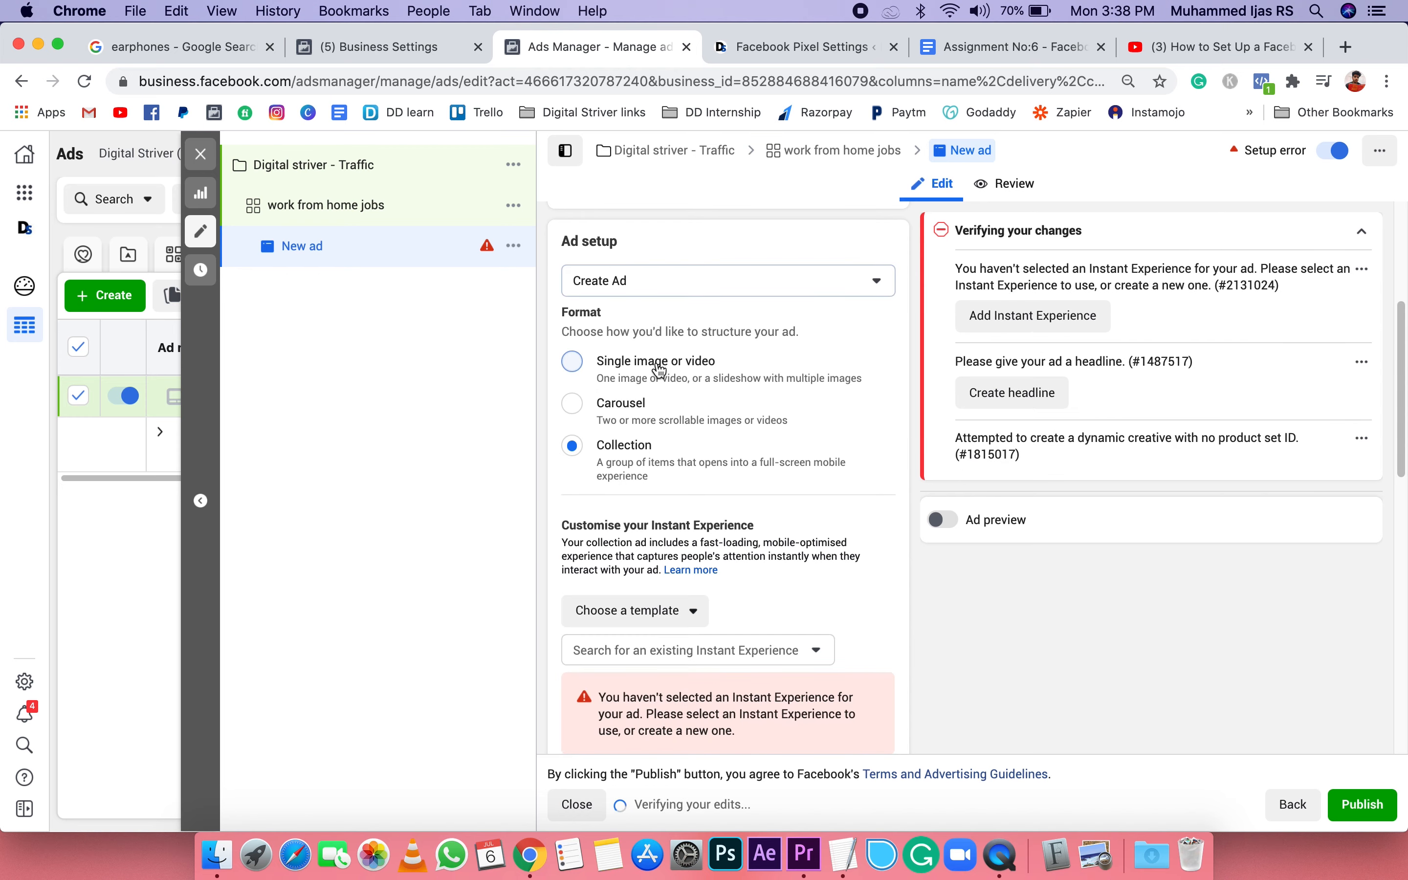
Step: Open the account's image library for the ad's media and close it without choosing an image
scroll(722, 431, "down", 5)
left_click(654, 511)
left_click(602, 538)
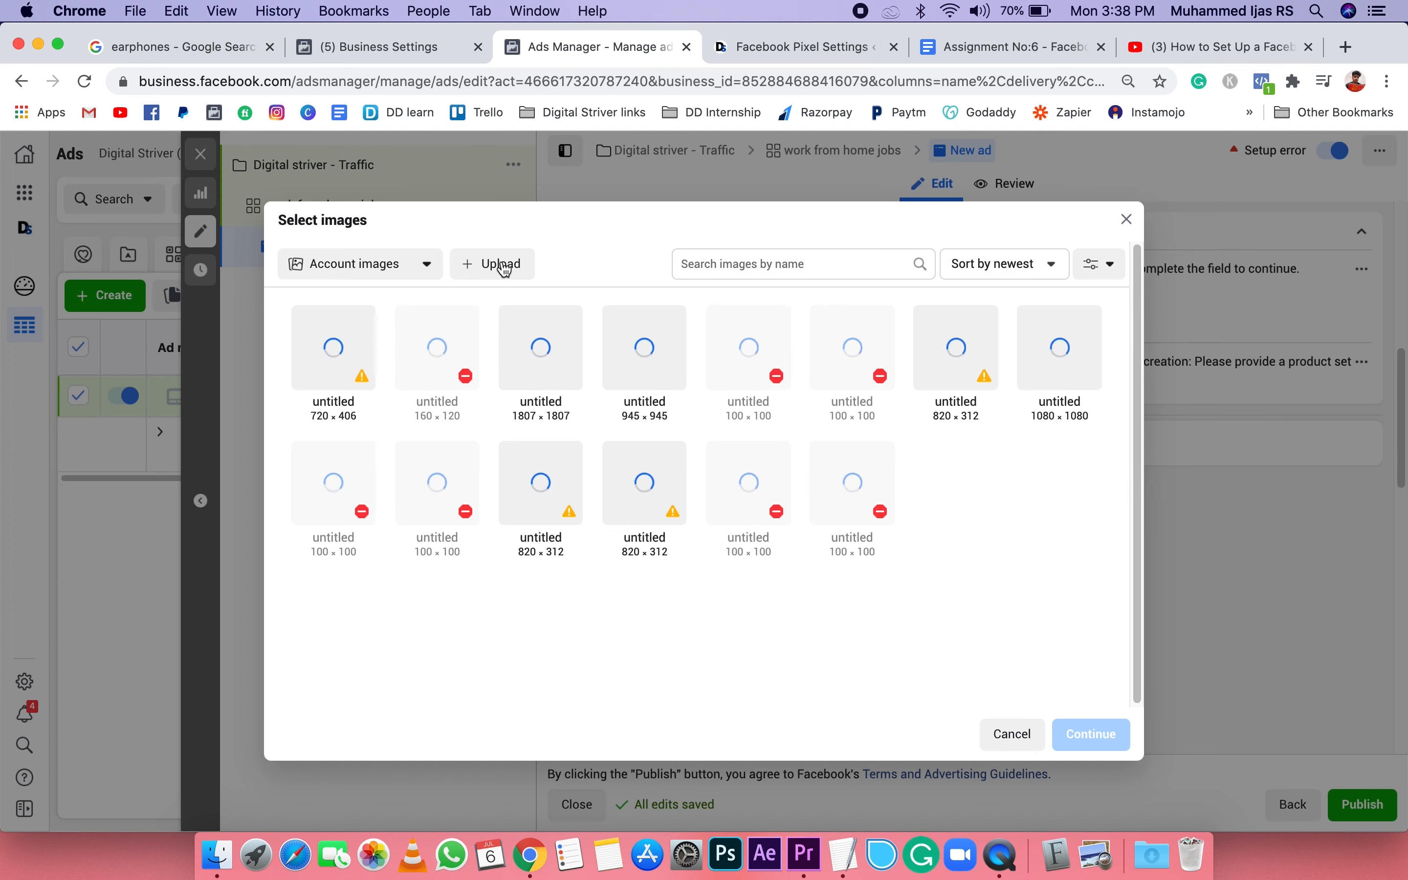
left_click(1126, 220)
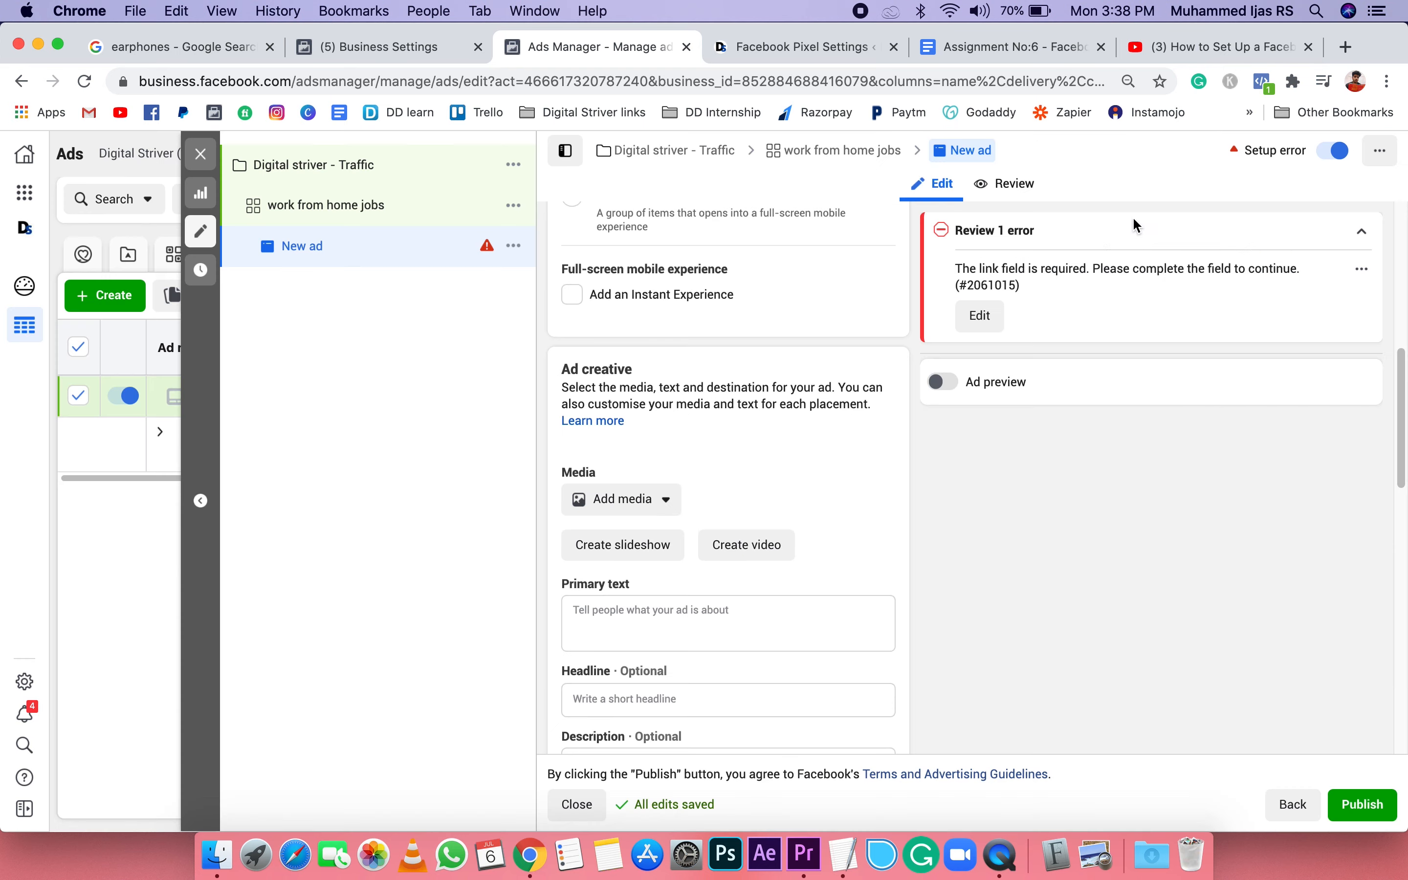
Step: Review the ad creative's media, primary text, headline, description, destination and website URL fields
scroll(805, 377, "up", 6)
scroll(804, 381, "down", 8)
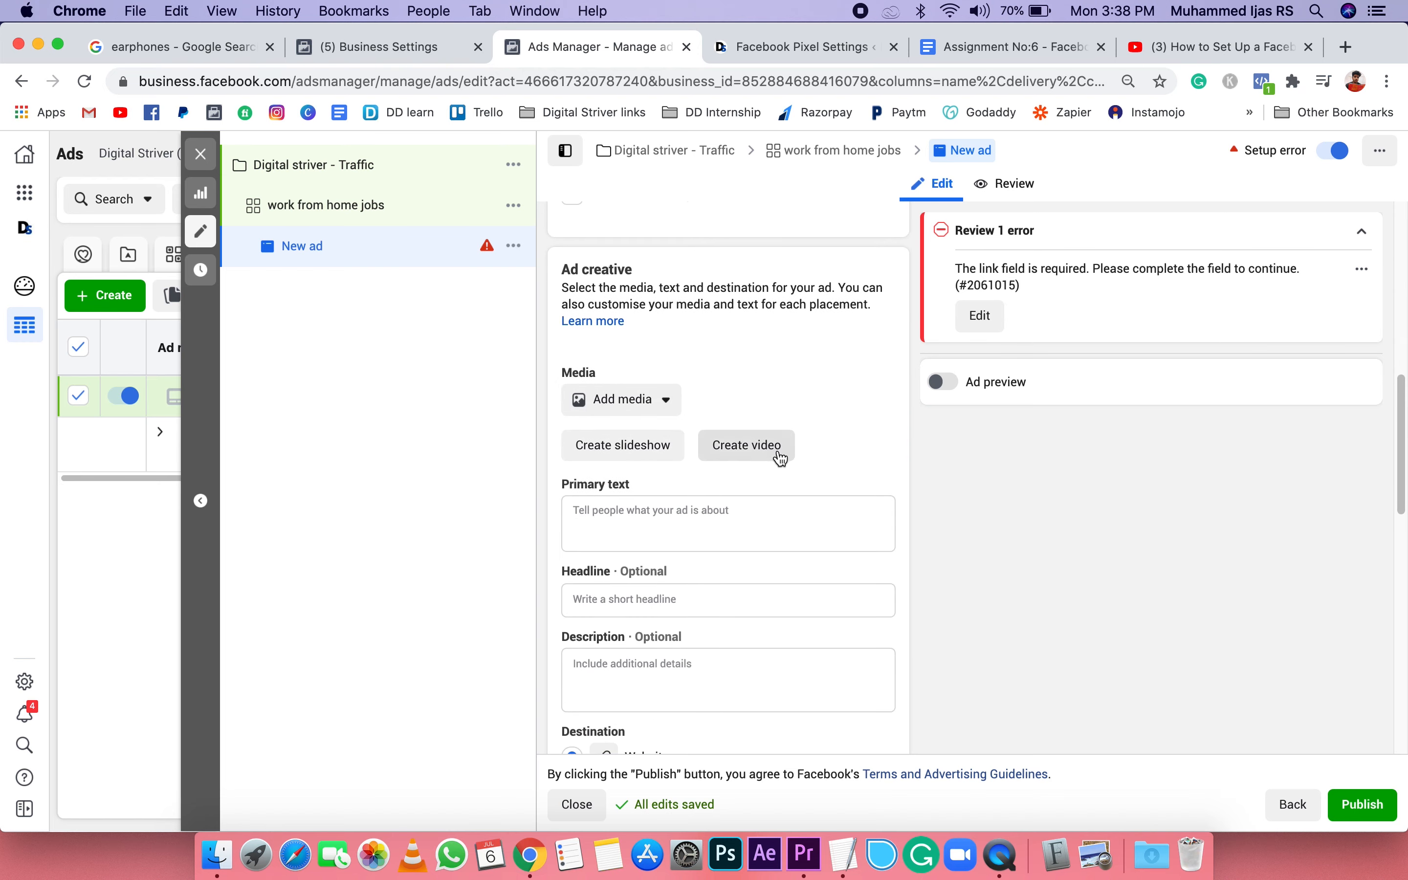
left_click(614, 516)
scroll(861, 540, "down", 4)
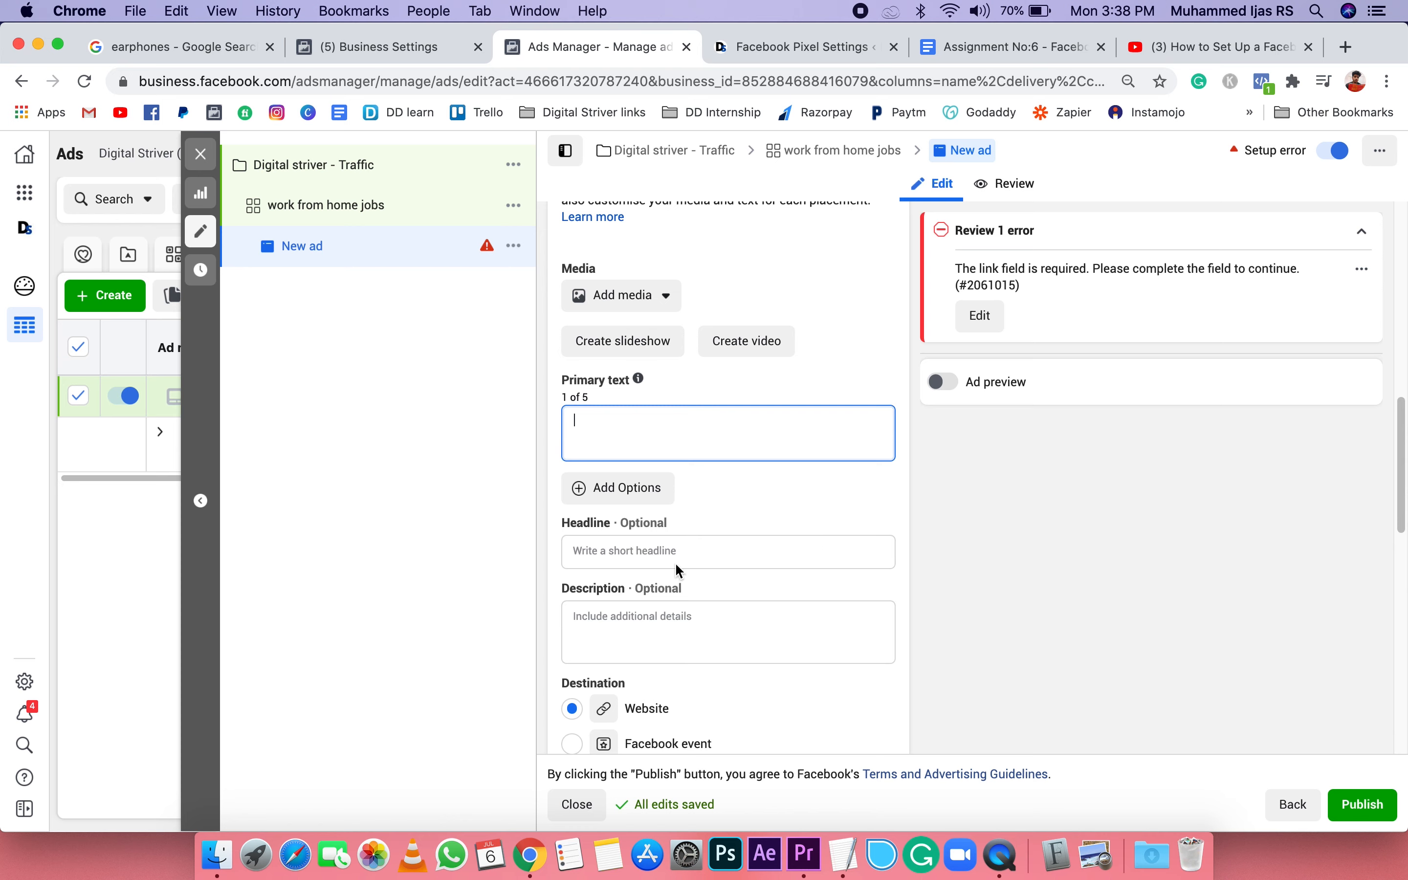
scroll(663, 571, "down", 1)
scroll(822, 589, "down", 4)
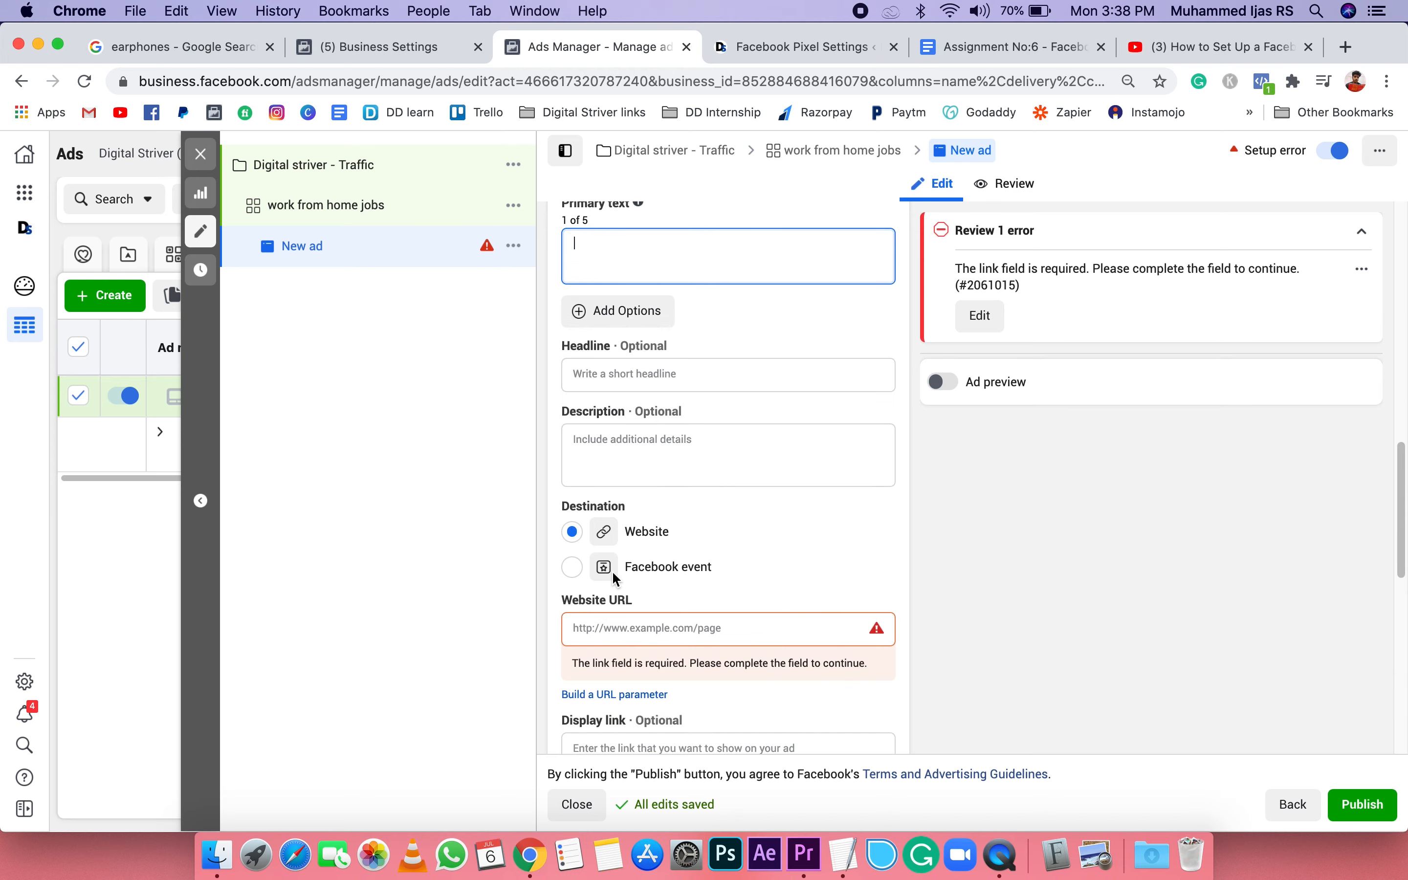
Step: Switch the ad setup from creating an ad to Use existing post
scroll(749, 522, "up", 10)
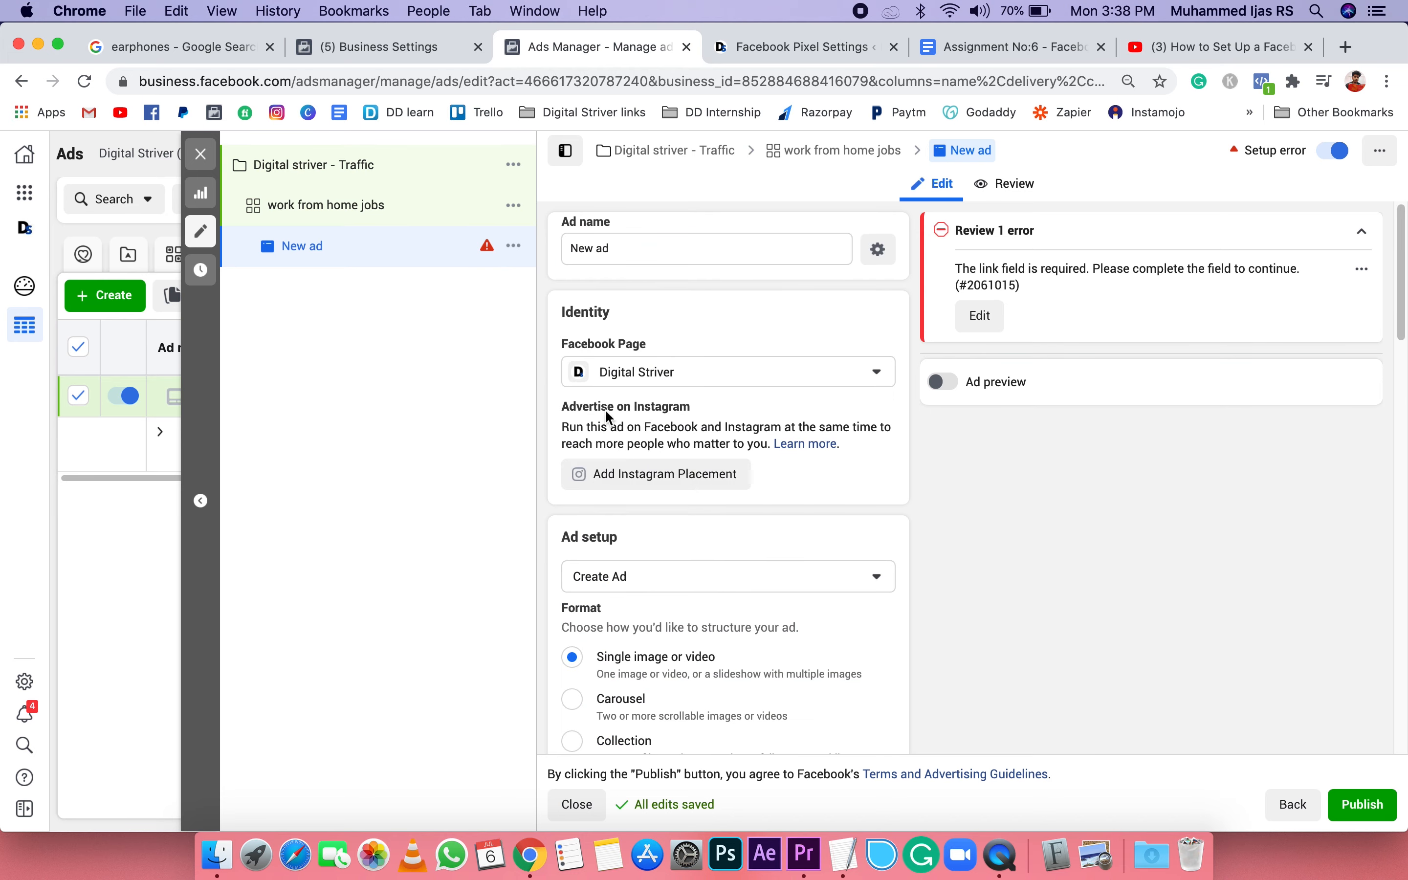
left_click(728, 576)
left_click(665, 647)
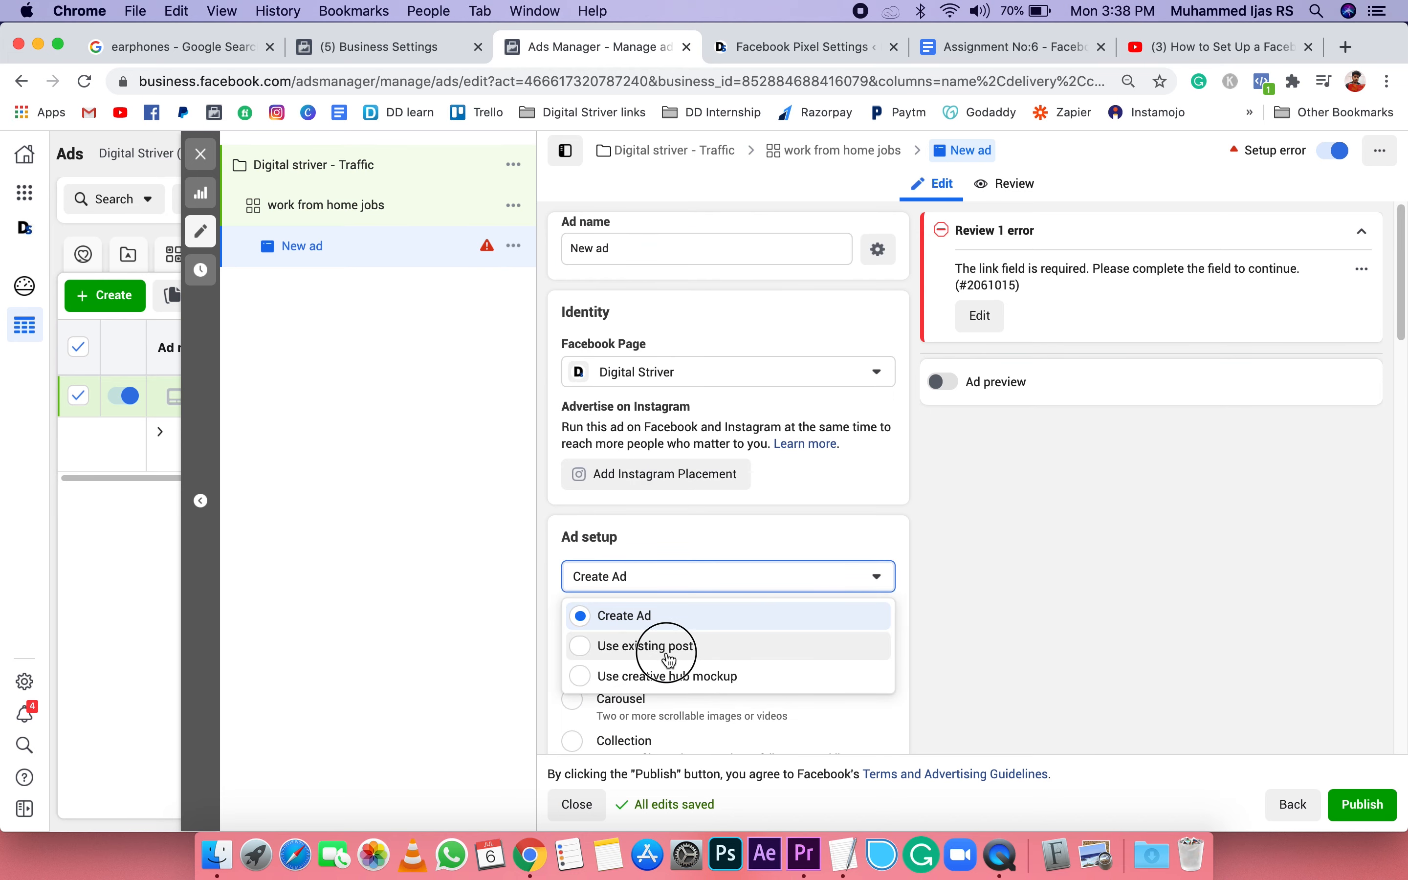
scroll(740, 605, "down", 3)
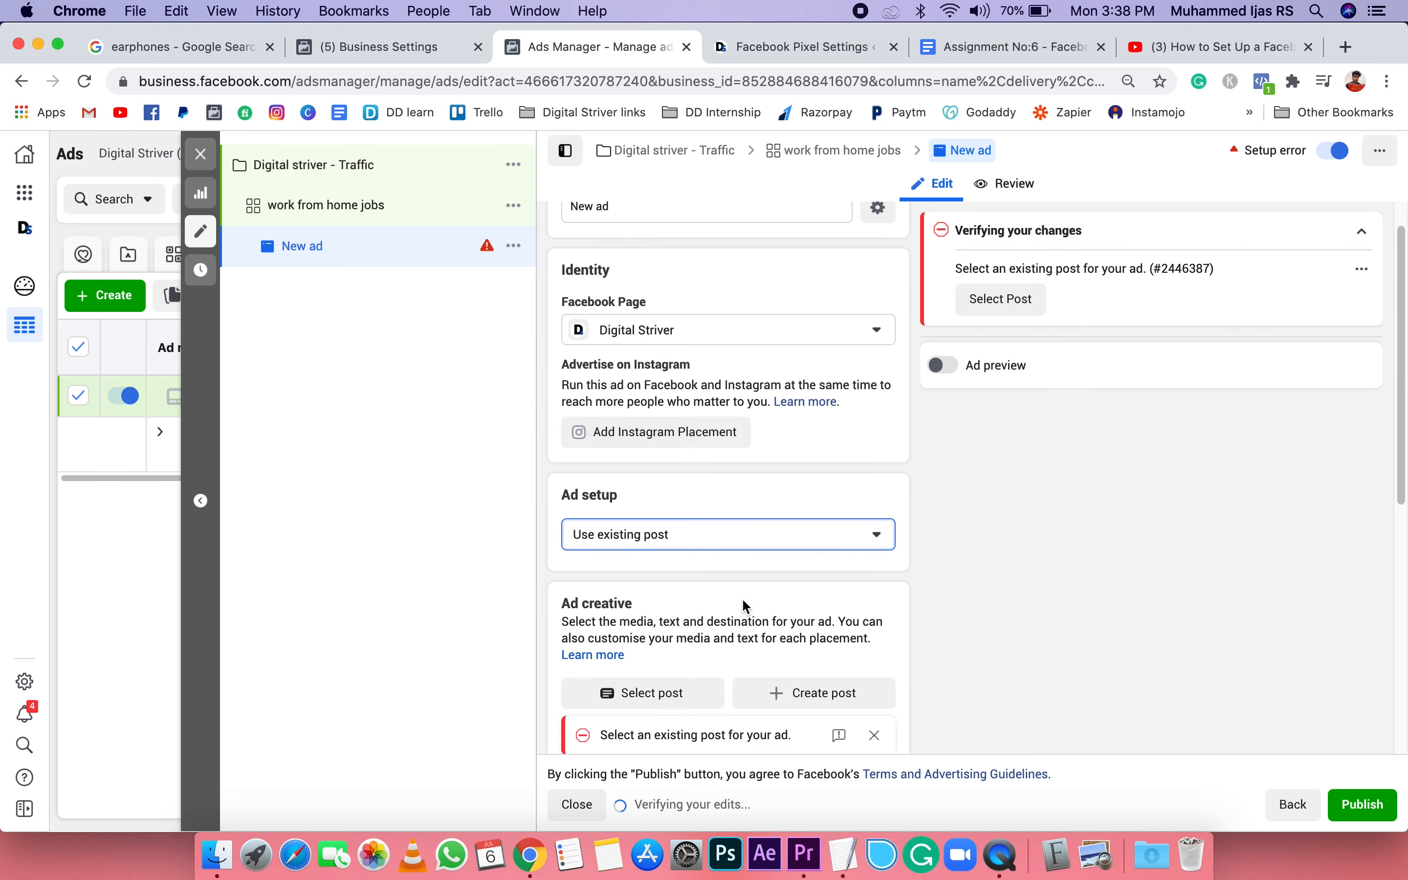
Step: Select the 14 Apr 2020 Facebook post "Know the best work from home jobs available in india" as the ad creative
scroll(720, 515, "down", 2)
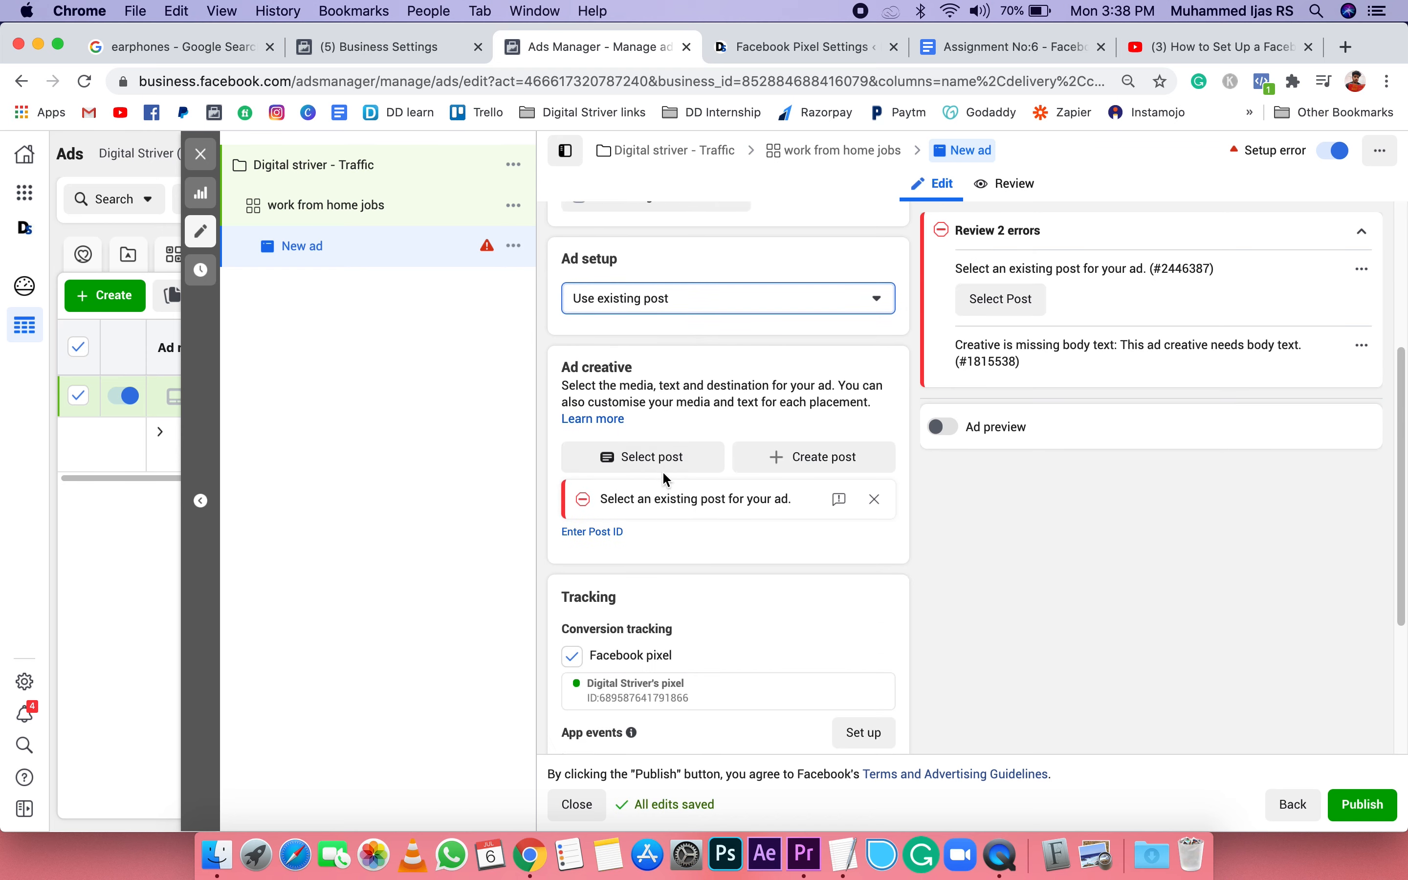
left_click(669, 470)
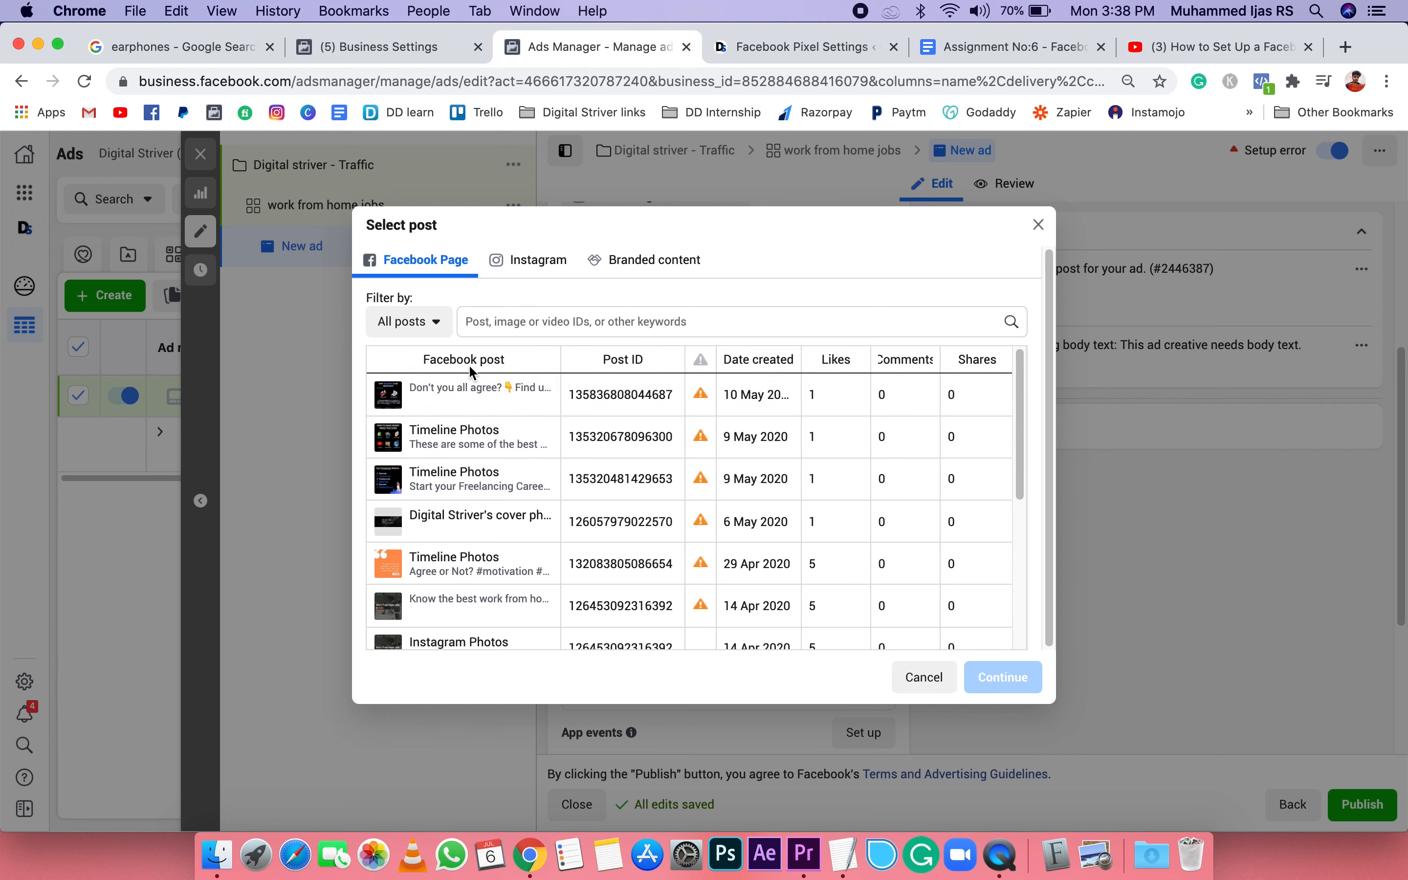
scroll(468, 568, "down", 2)
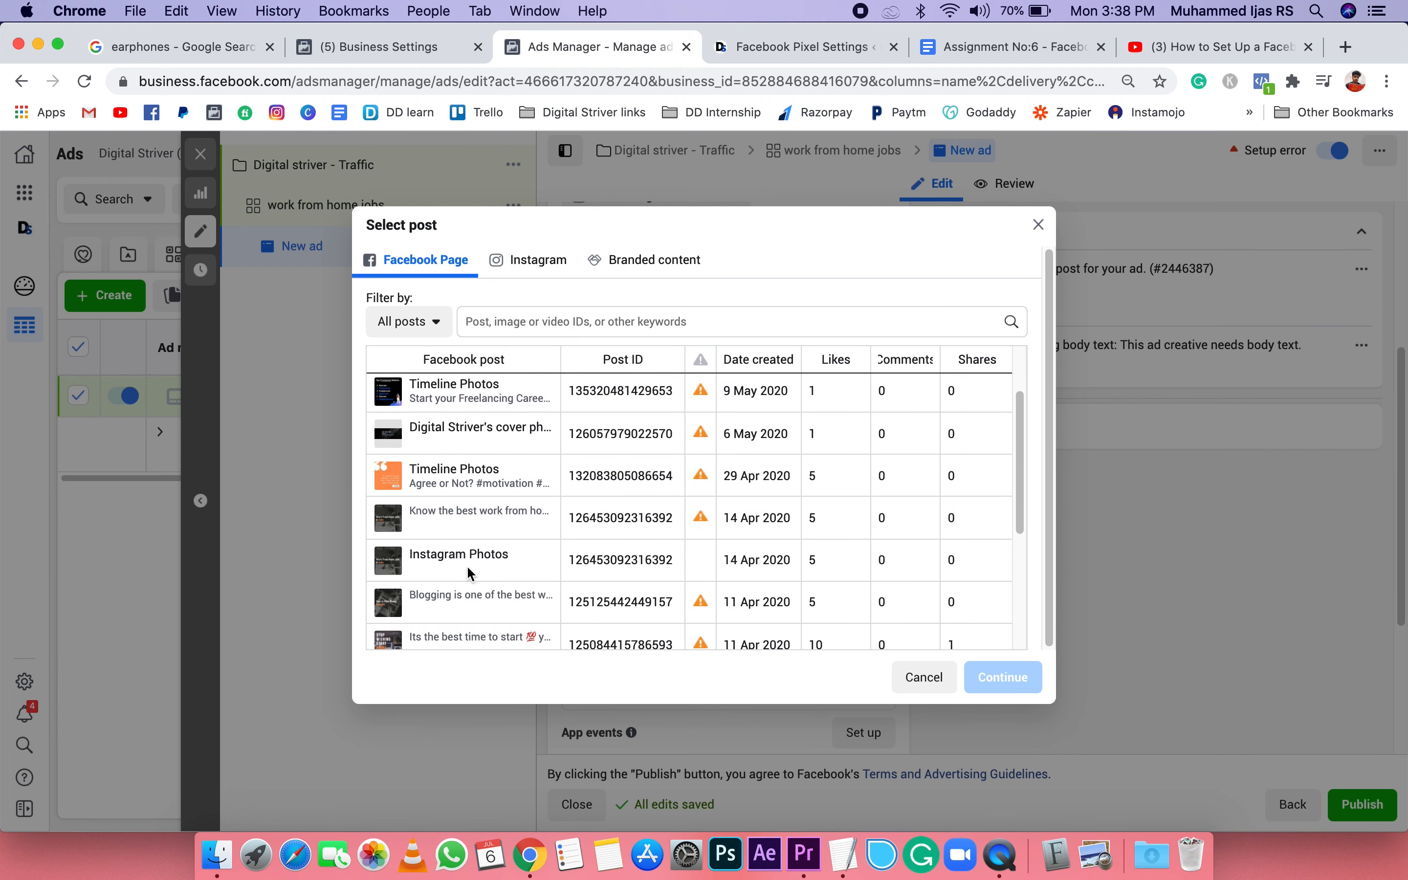
scroll(470, 575, "down", 1)
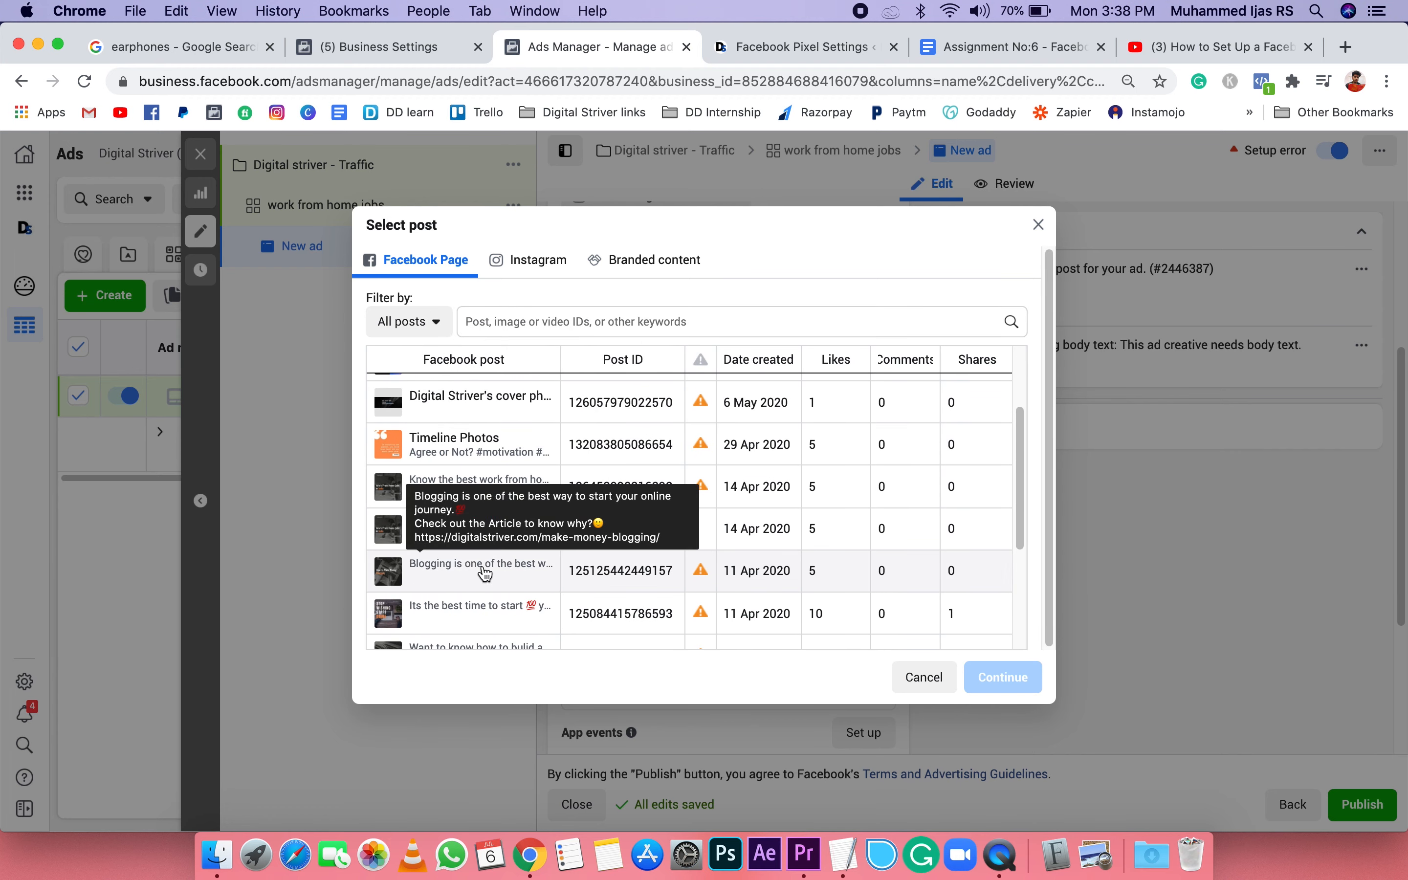
left_click(391, 487)
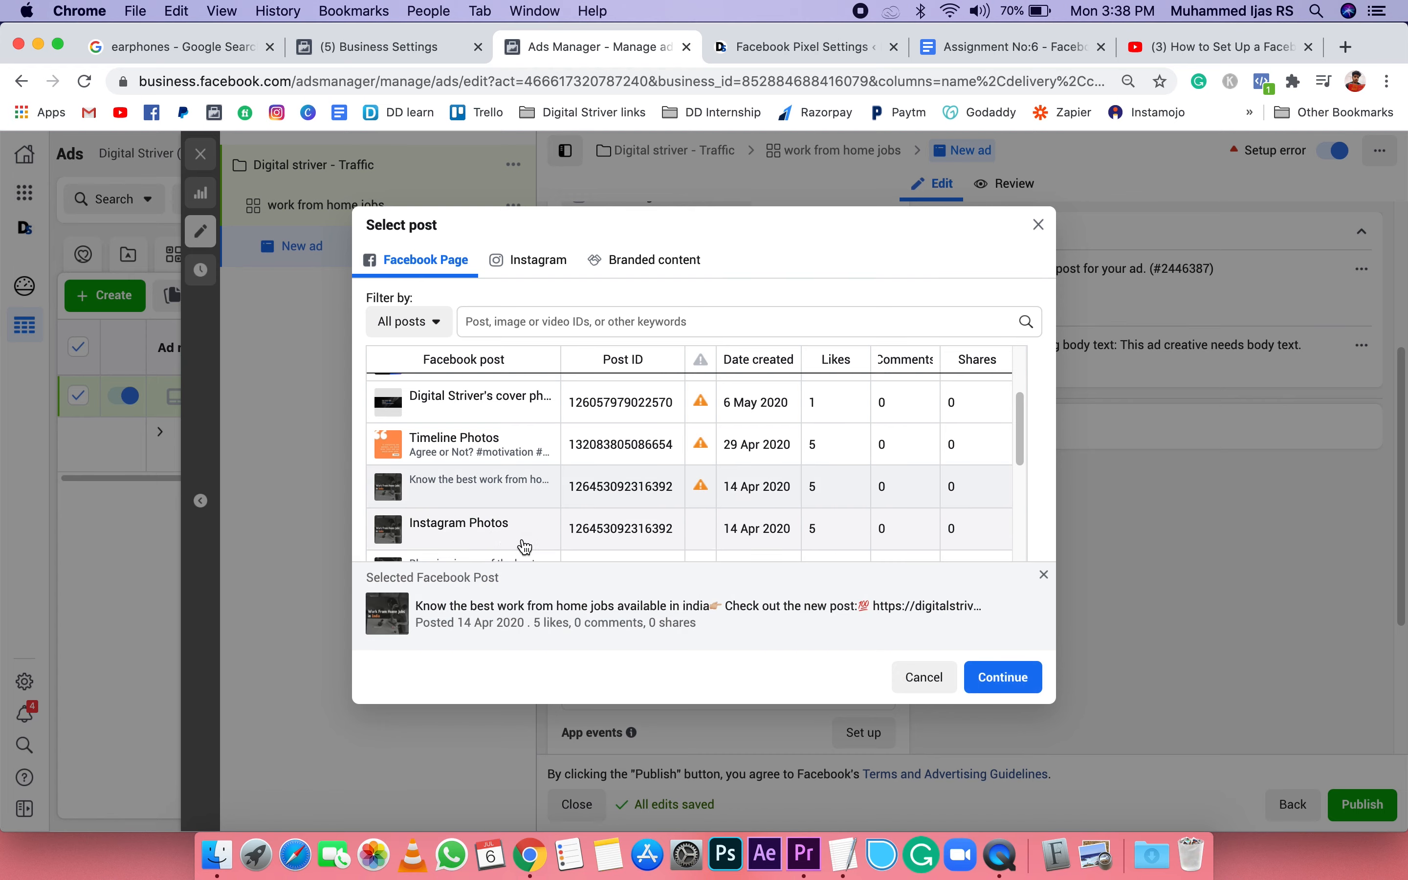
left_click(1003, 677)
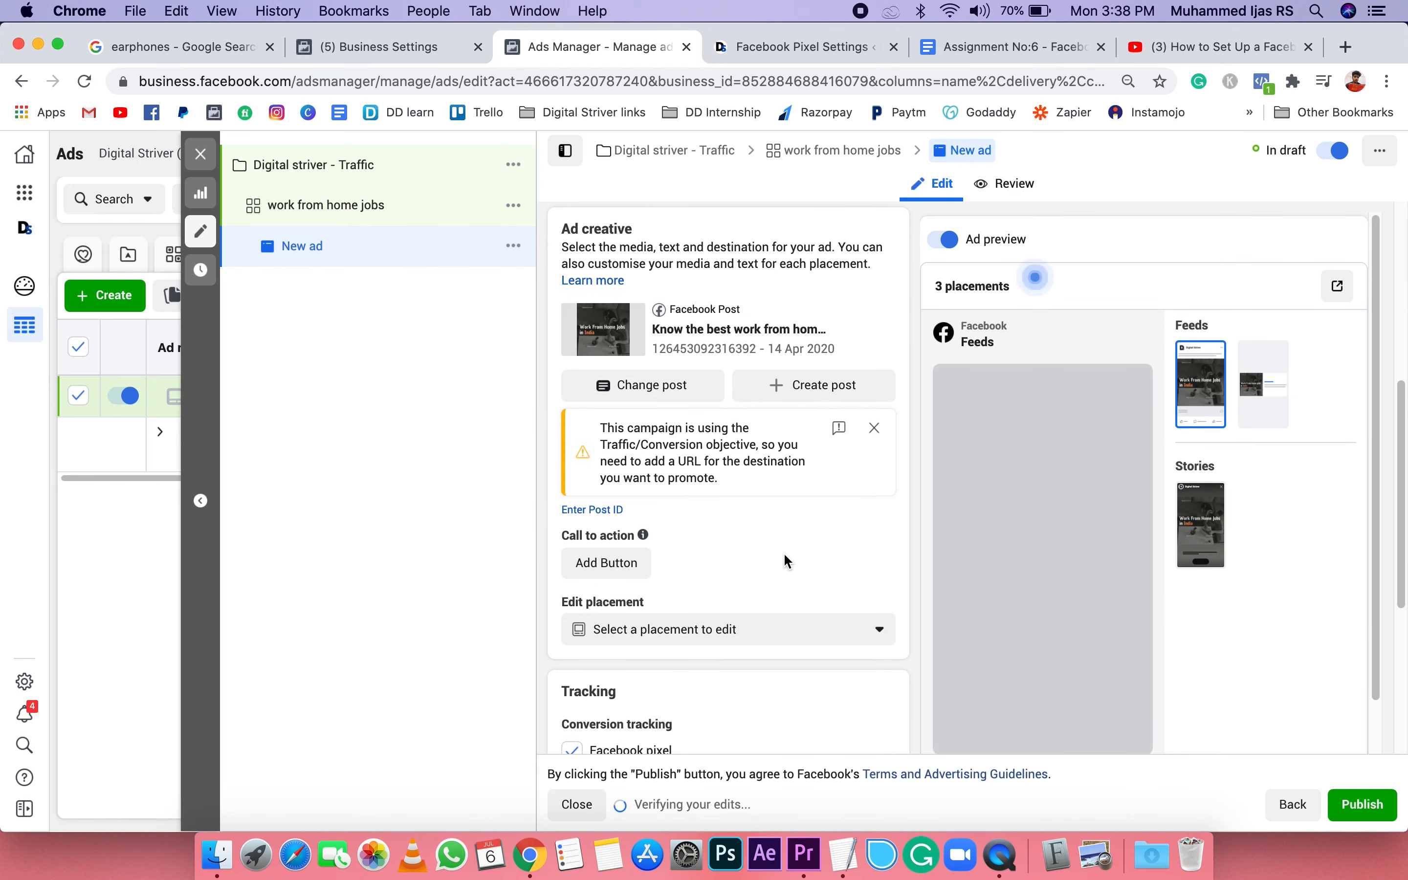
Step: Start adding a call to action to the post, choose Learn More, and place the cursor in its website URL
scroll(783, 556, "down", 2)
left_click(597, 486)
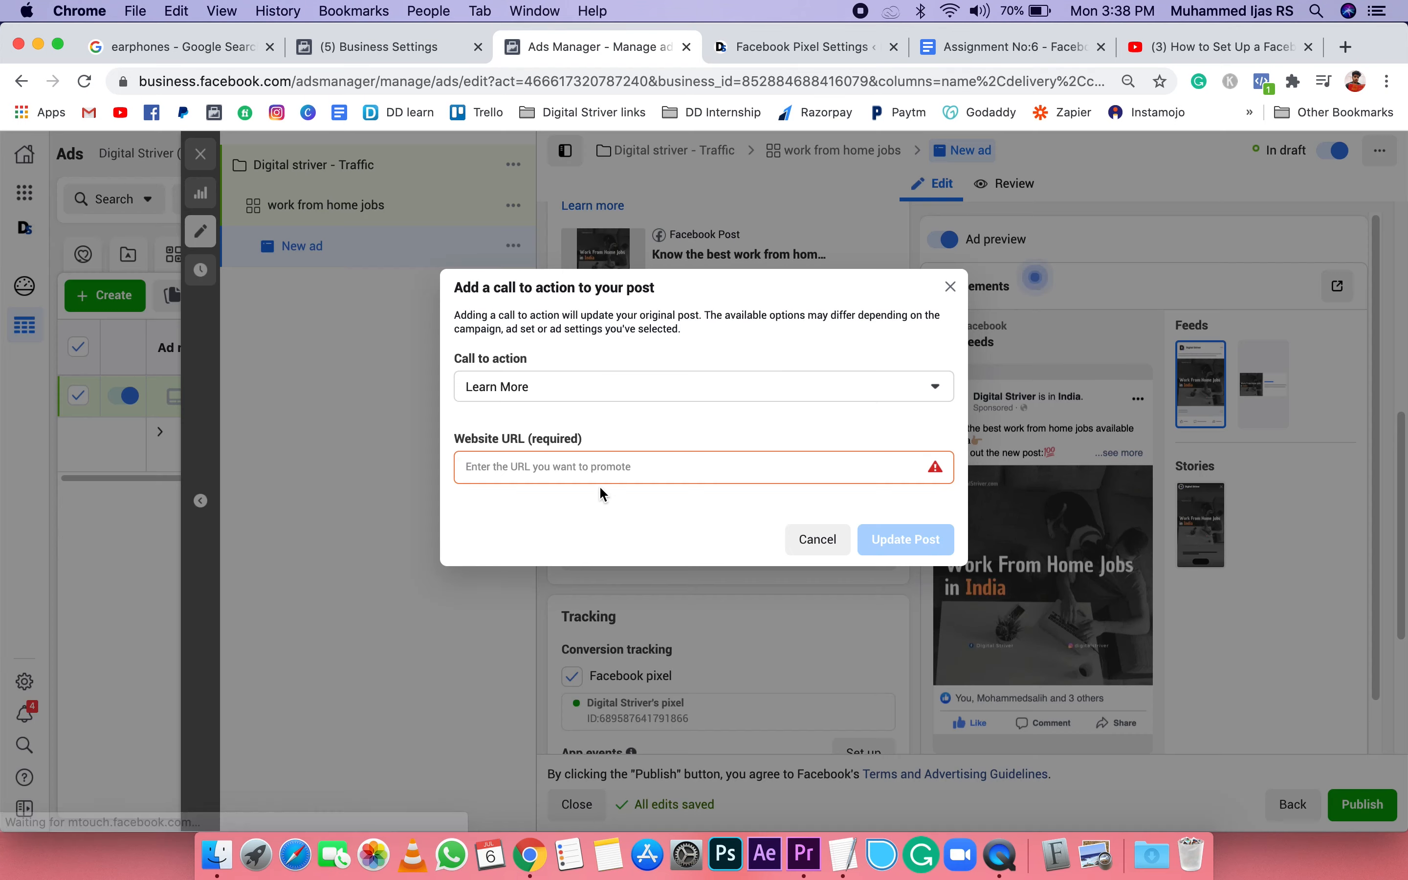
left_click(498, 396)
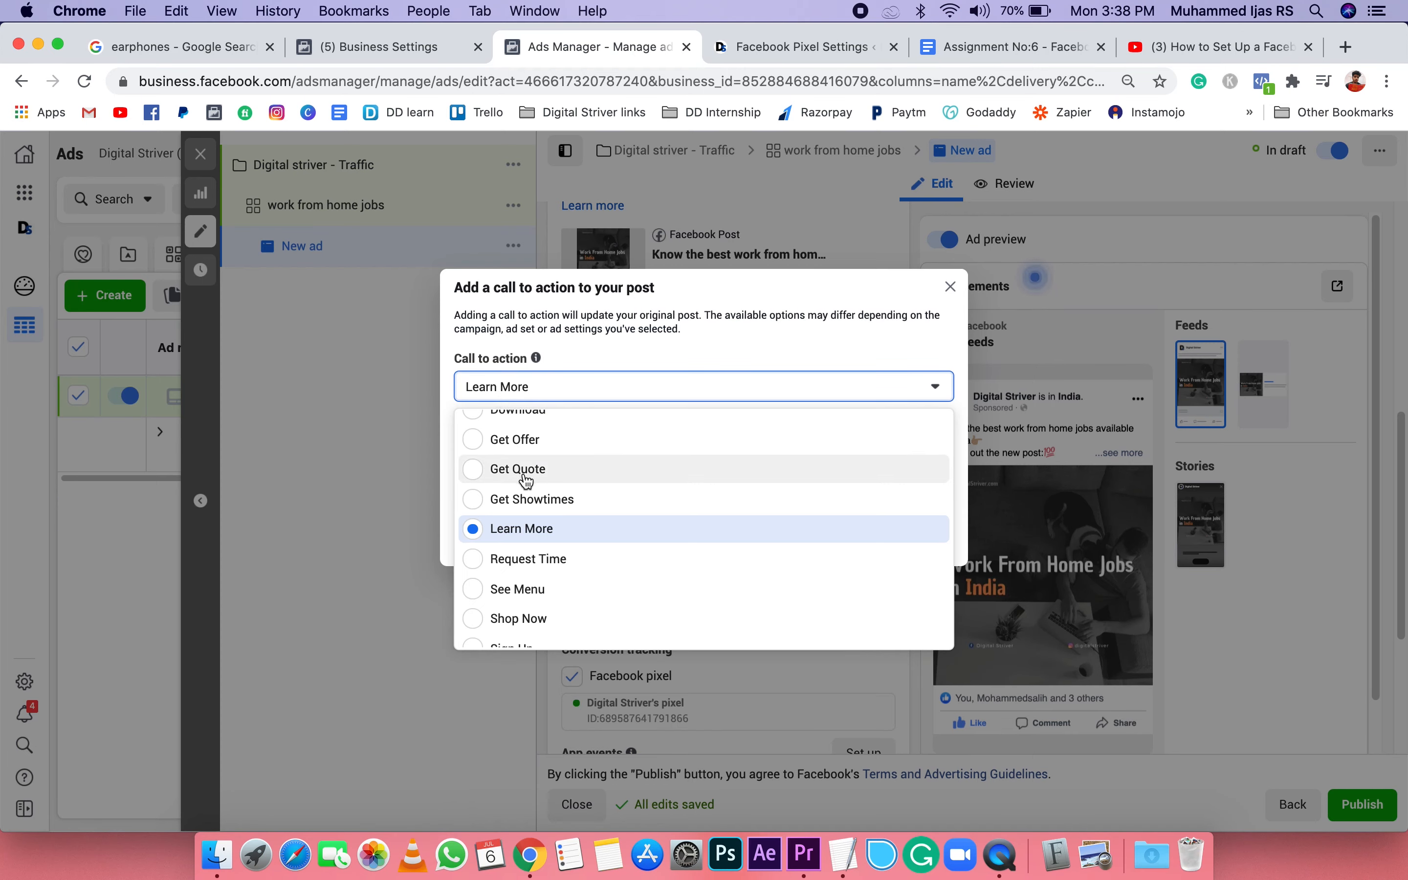
scroll(526, 479, "down", 3)
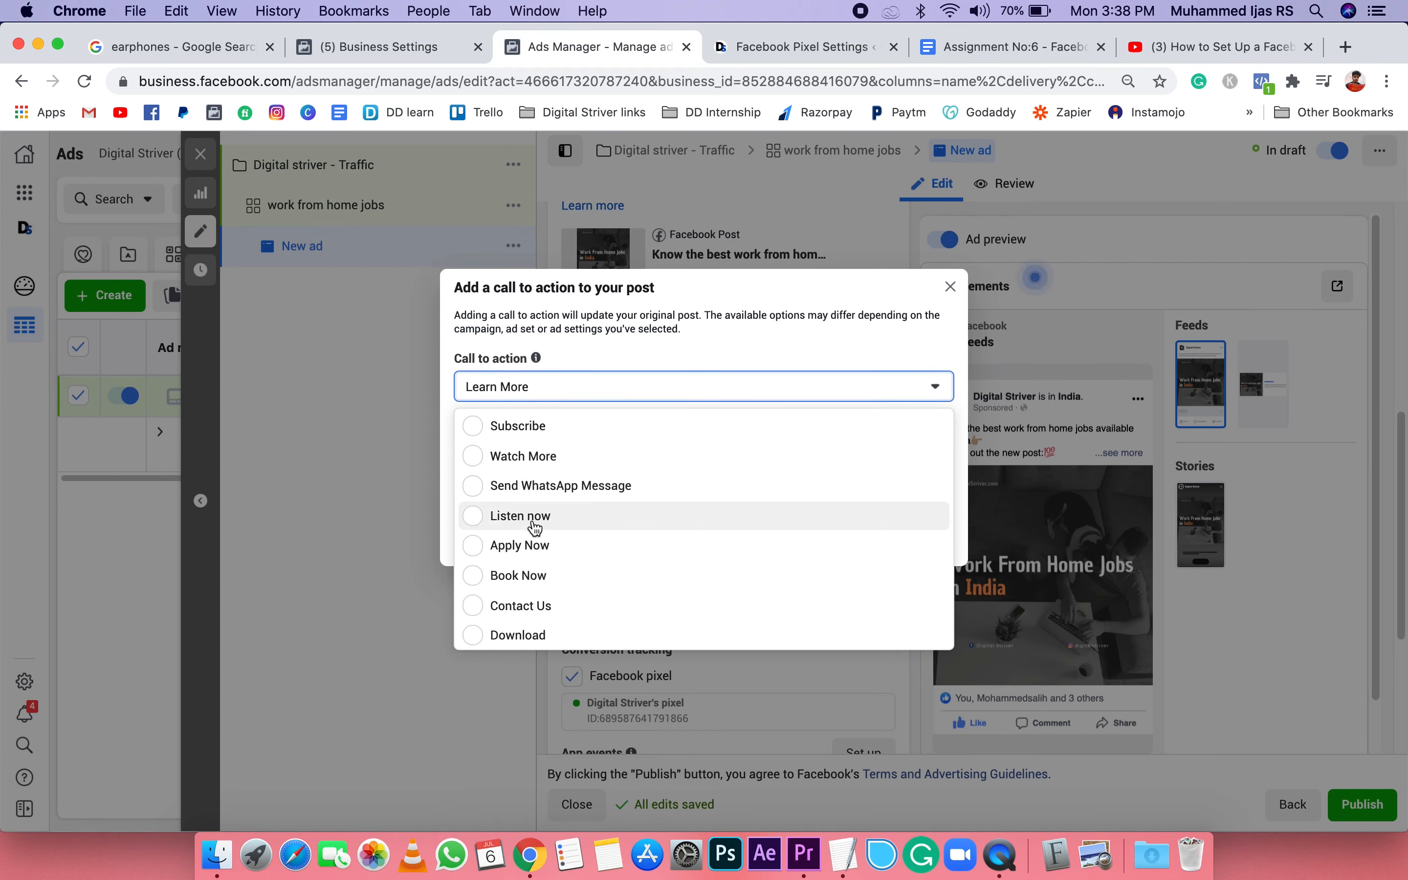
scroll(534, 531, "down", 5)
scroll(535, 605, "down", 3)
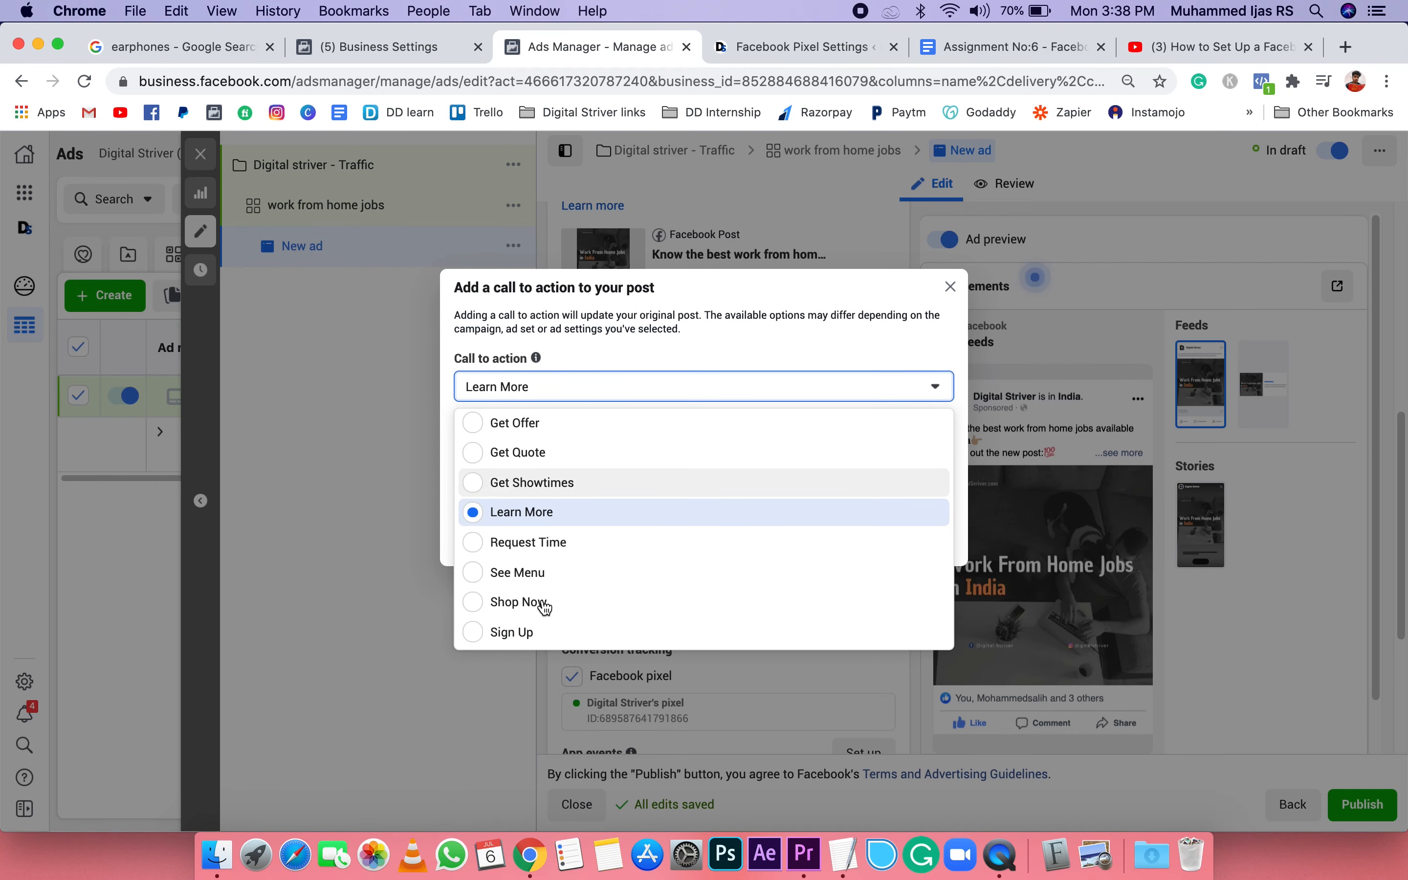
left_click(554, 517)
left_click(619, 469)
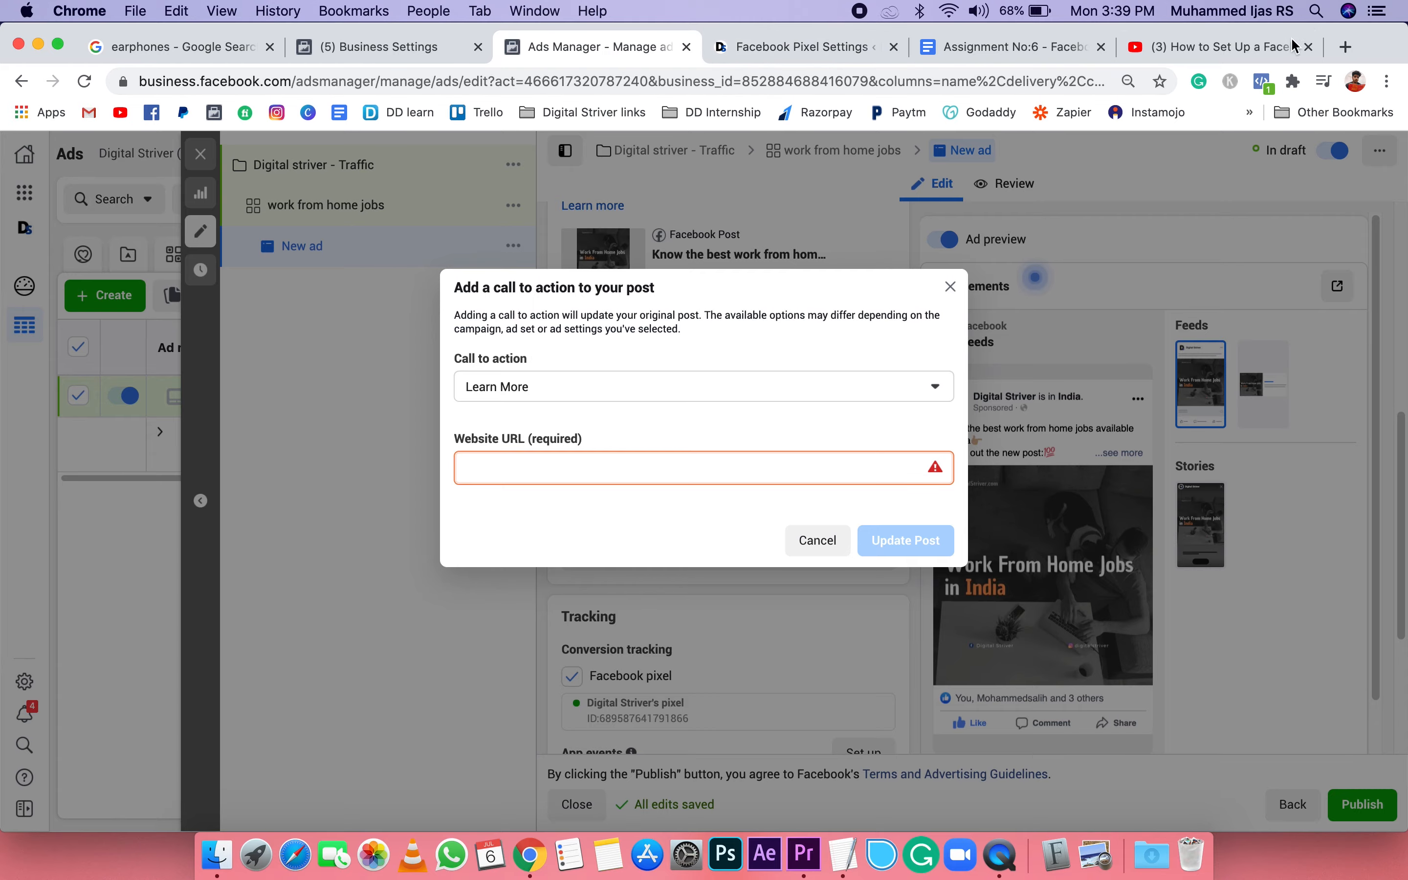
Step: Open a new browser tab and enter the address digitalstriver.com
left_click(800, 46)
left_click(673, 59)
left_click(1346, 47)
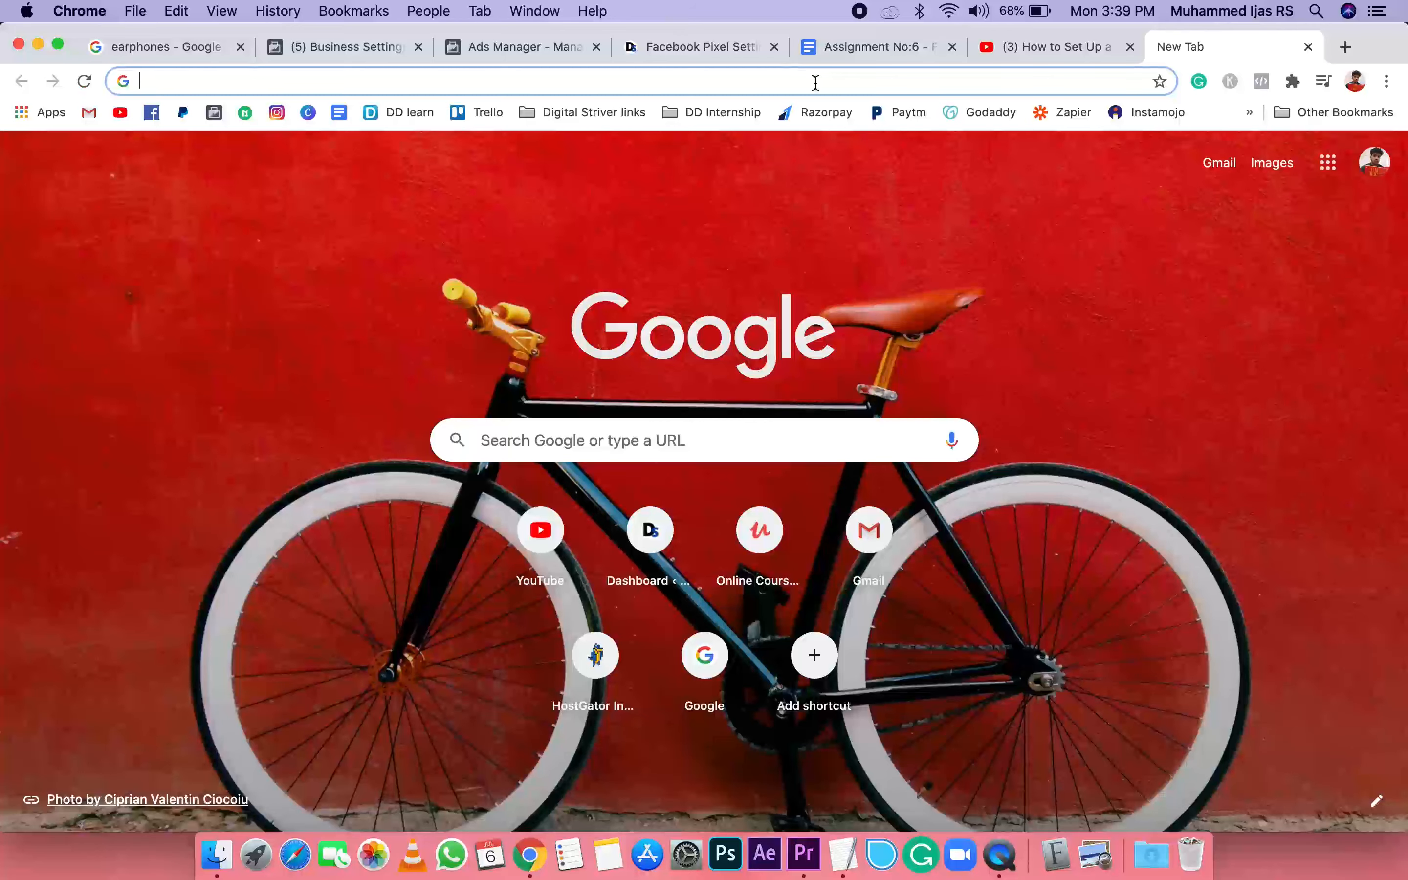
type("digitalstriver.co")
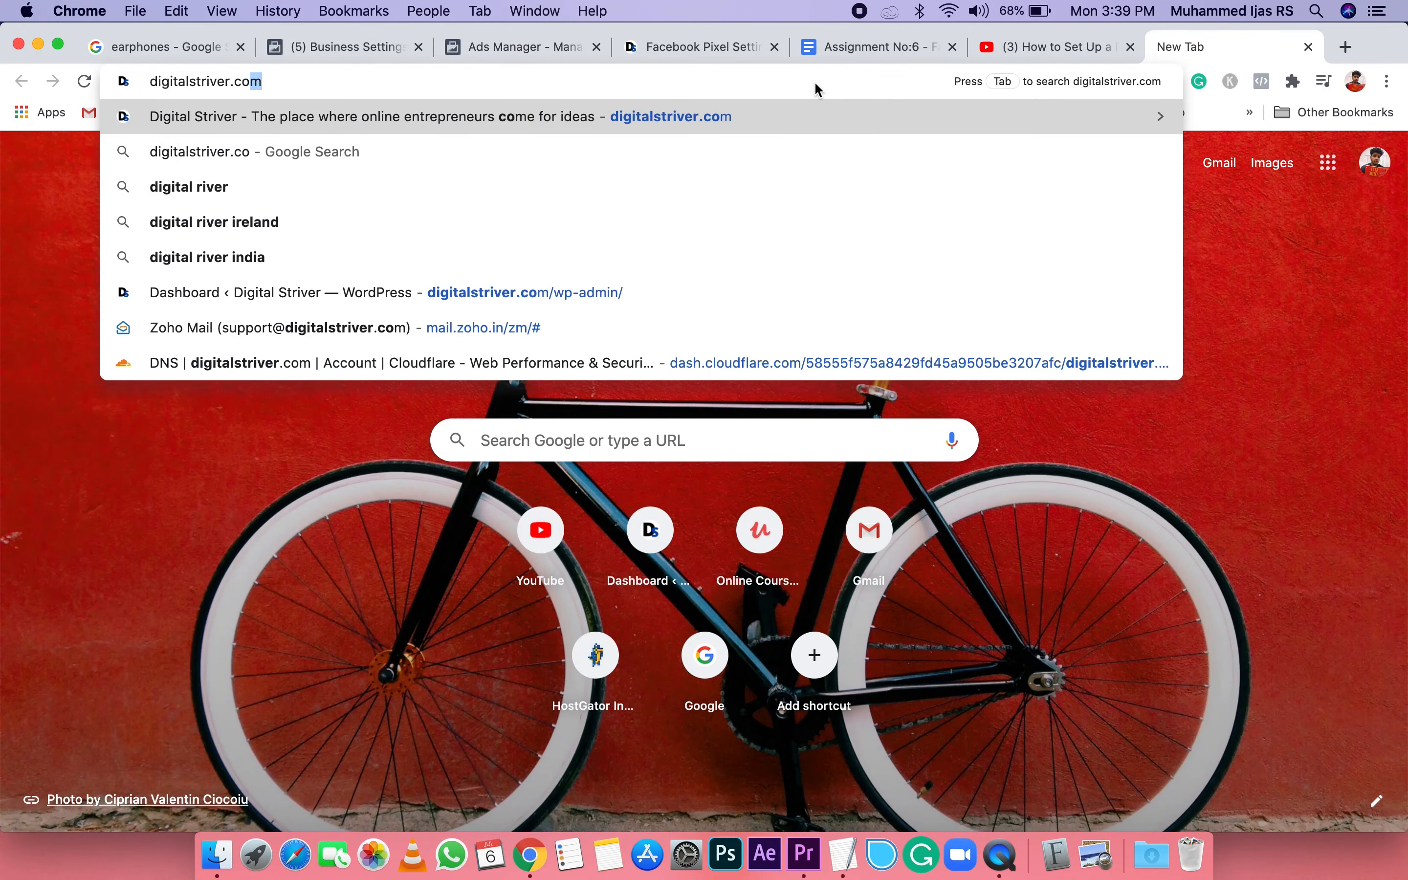
type("m/workfromhome")
key("BackSpace")
key("BackSpace")
key("BackSpace")
key("BackSpace")
key("BackSpace")
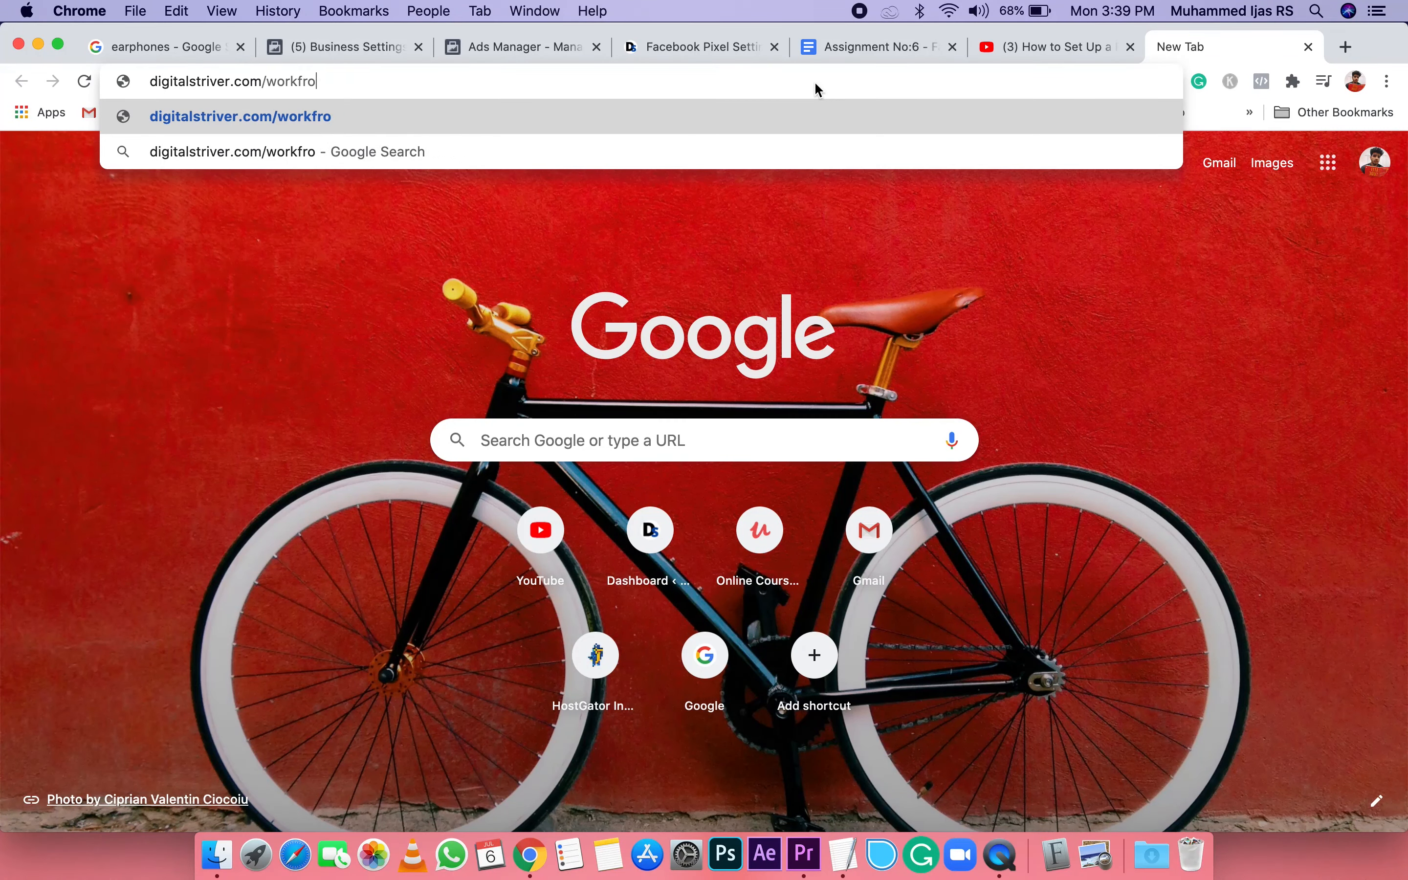
key("BackSpace")
key("BackSpace")
key("BackSpace")
key("BackSpace")
key("BackSpace")
key("BackSpace")
key("BackSpace")
key("BackSpace")
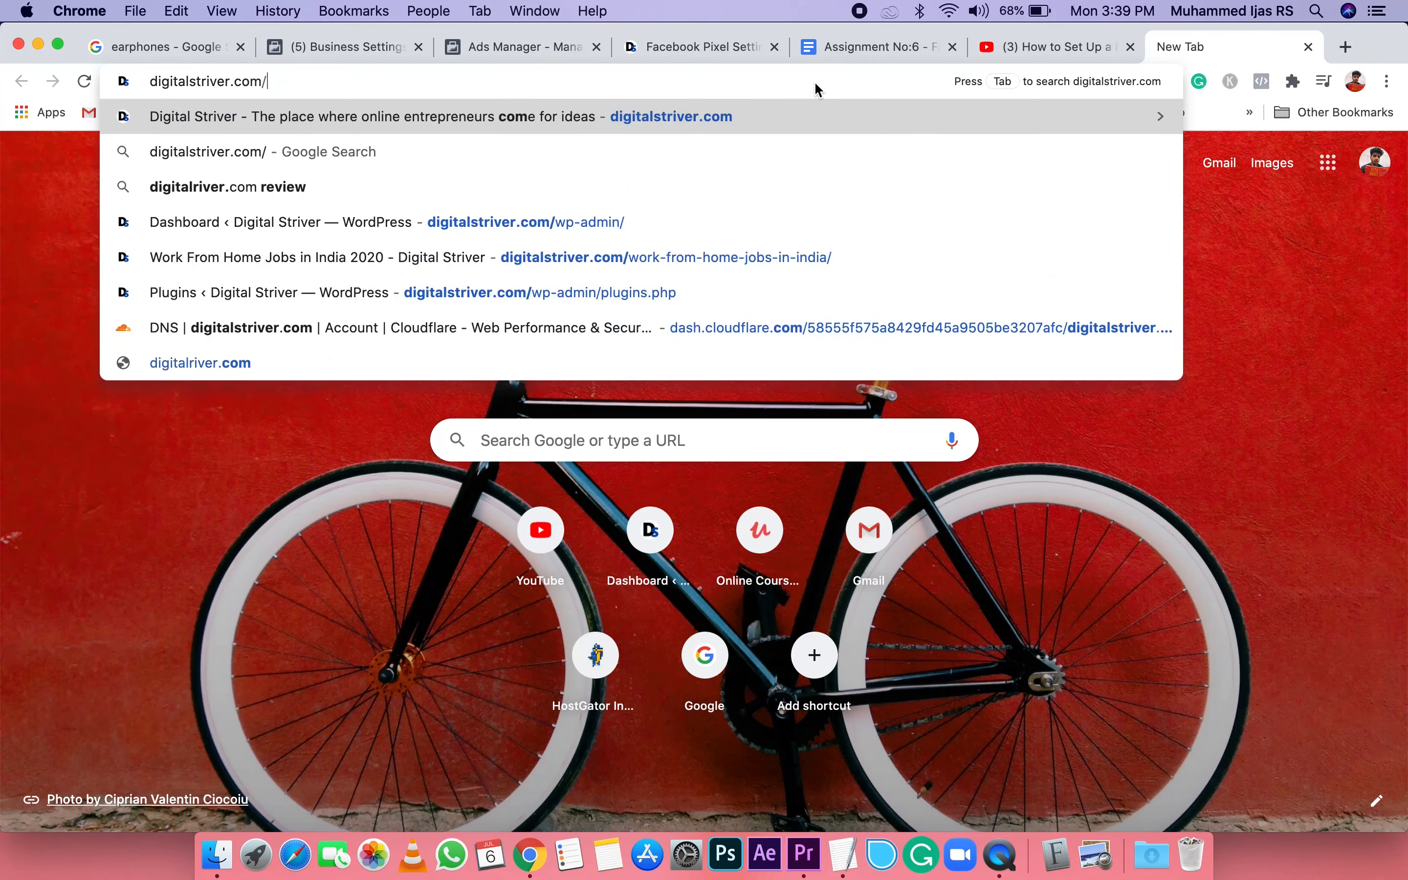
Step: Load the Digital Striver website and open its "Work From Home Jobs in India 2020" article
key("Return")
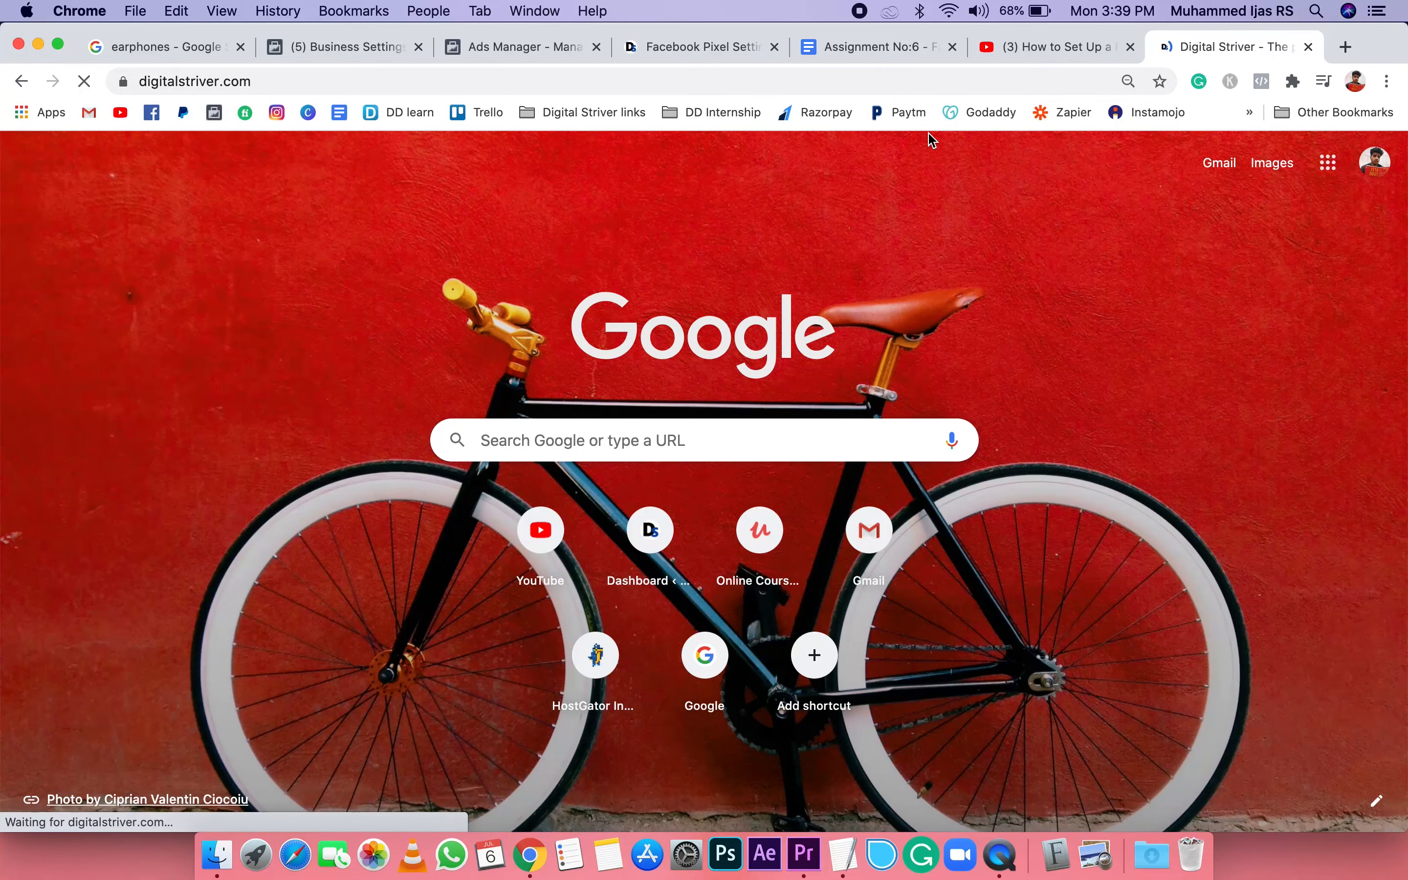
scroll(472, 389, "down", 10)
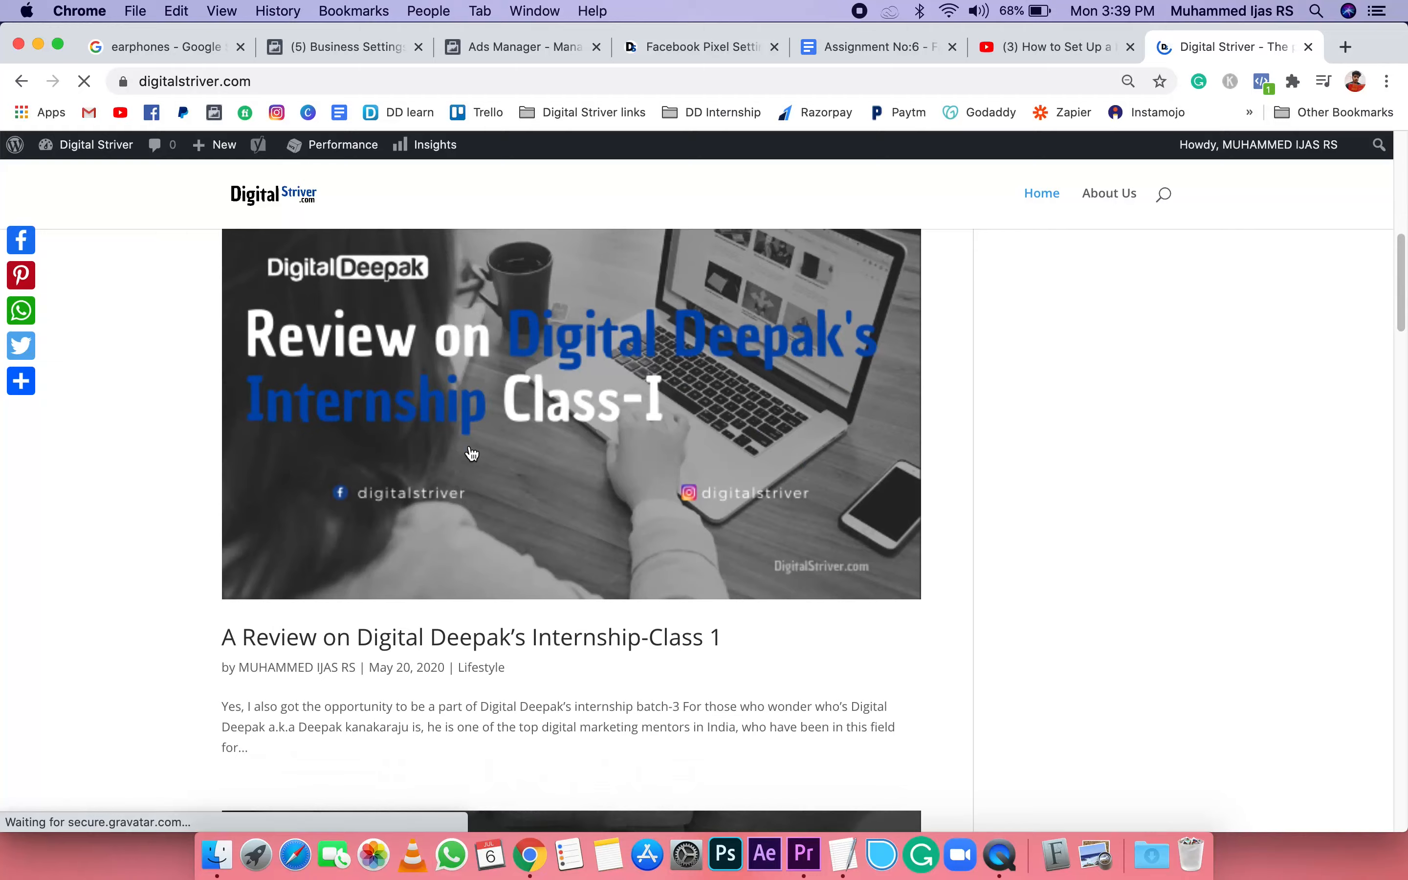
scroll(471, 453, "down", 7)
left_click(499, 570)
scroll(499, 569, "down", 3)
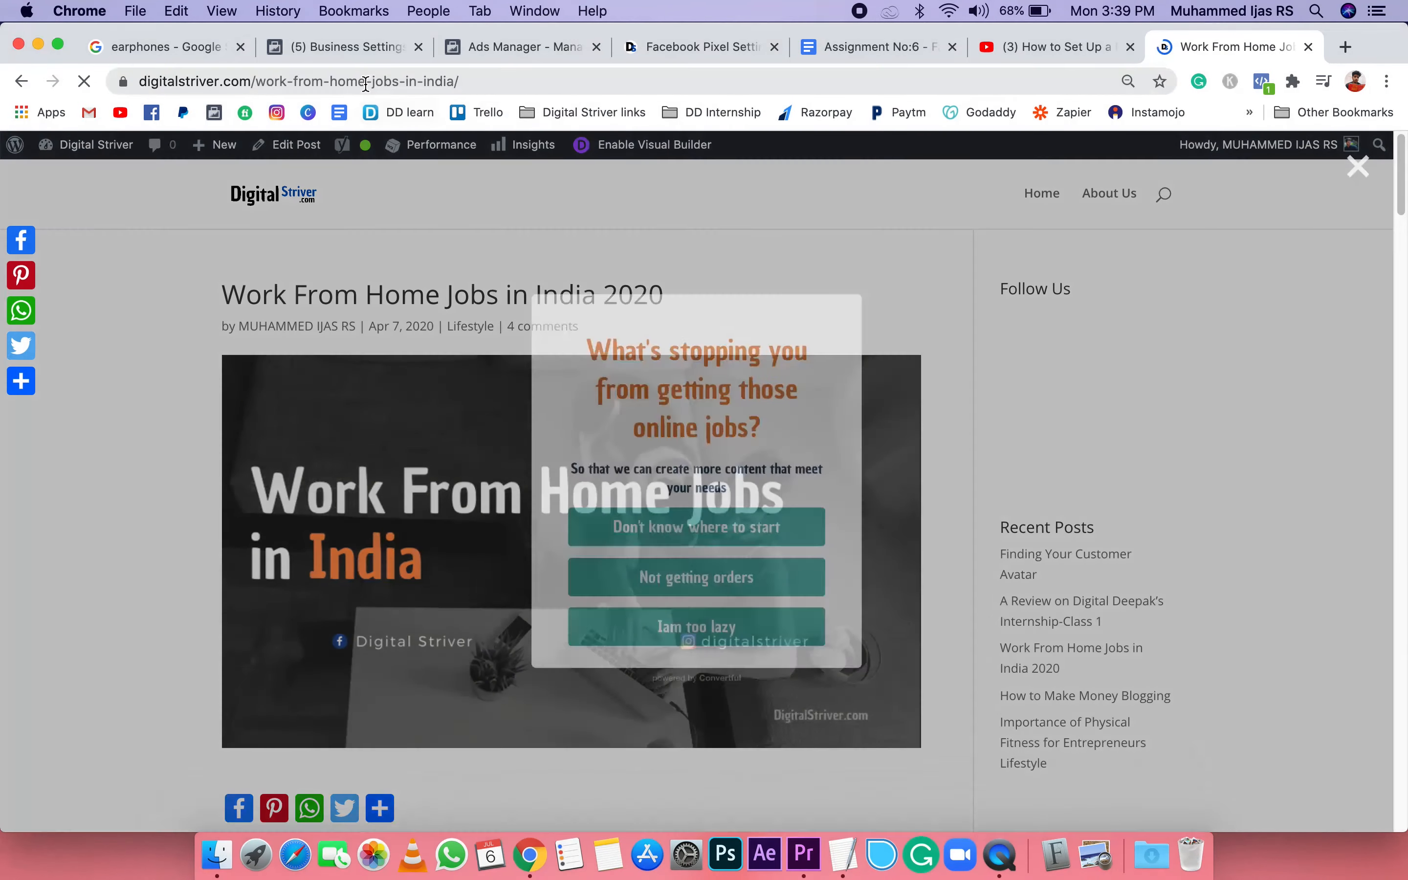
left_click(365, 83)
key("super+c")
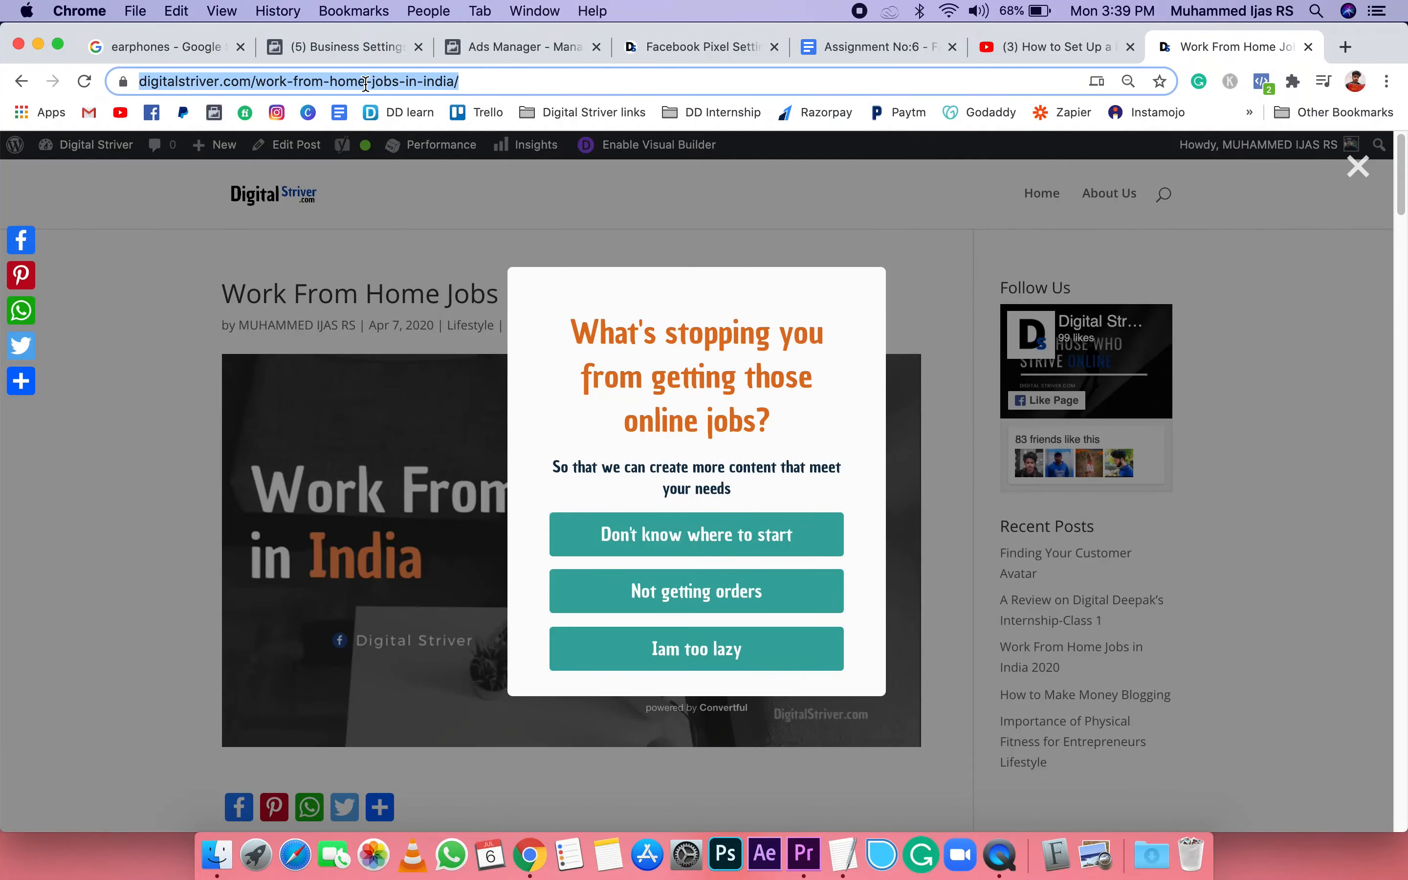
left_click(1358, 167)
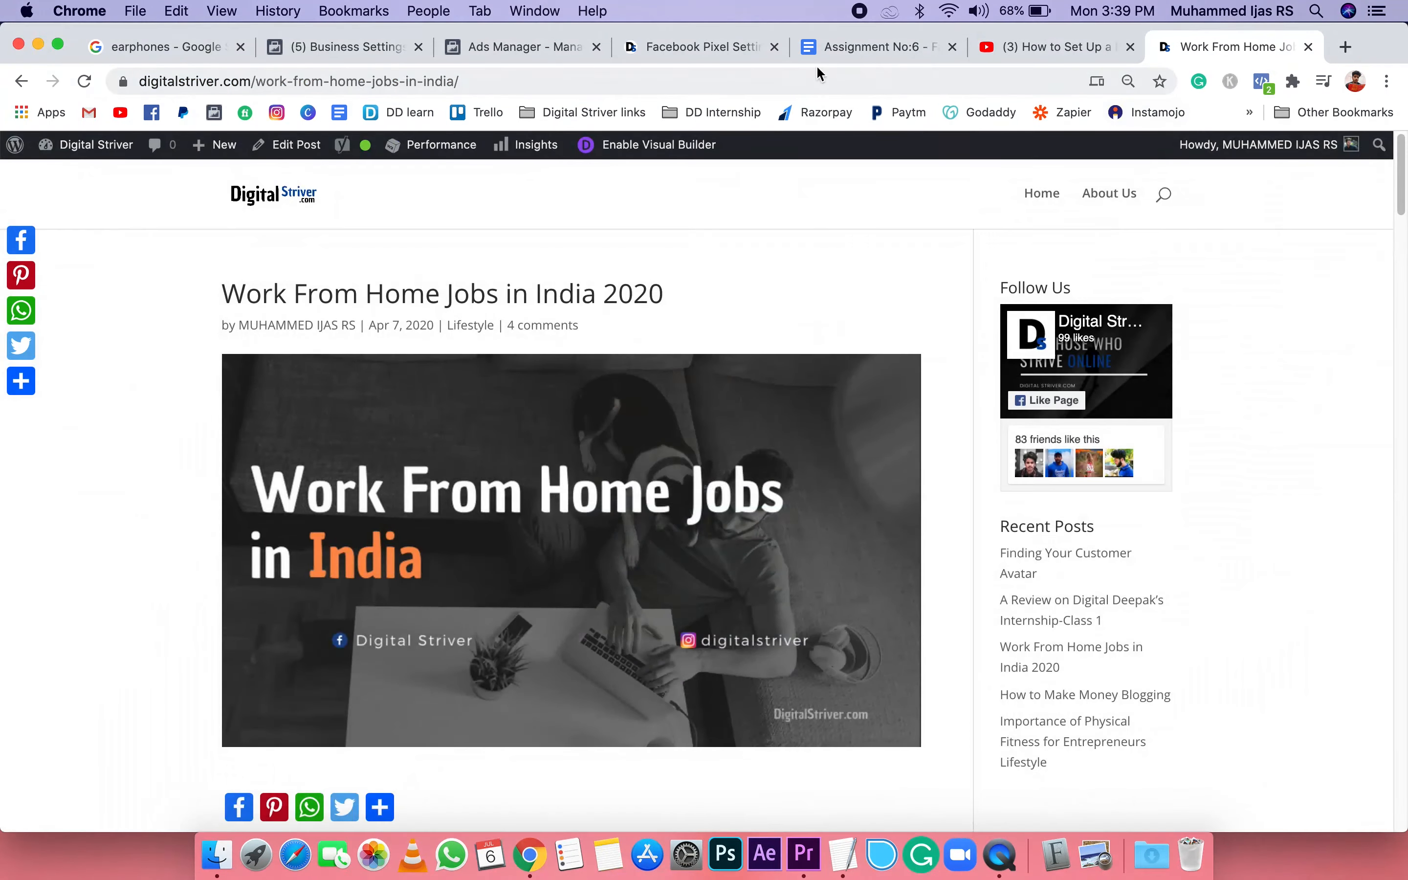
left_click(559, 46)
key("super+v")
left_click(922, 547)
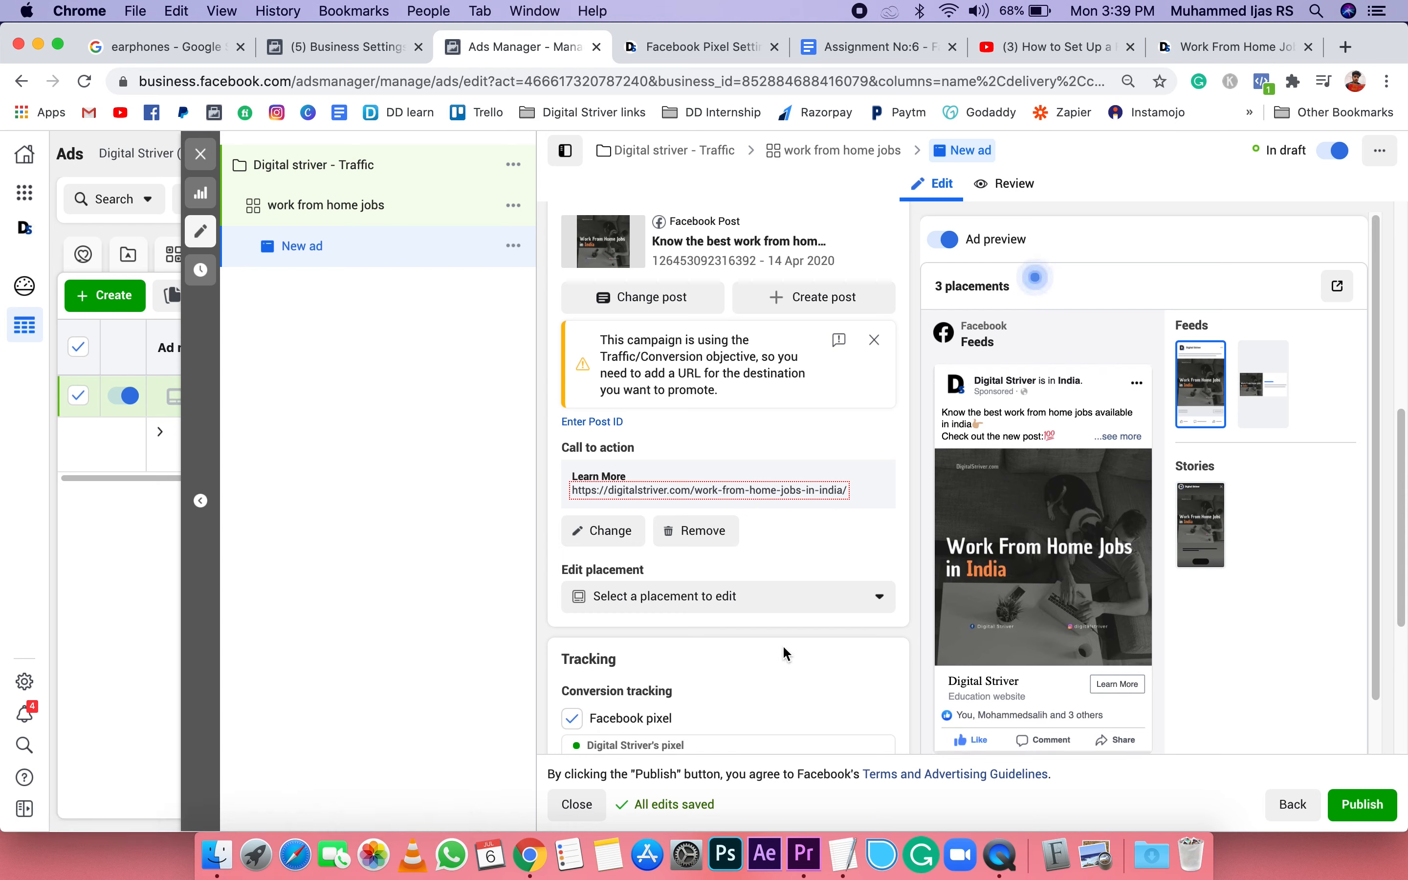
Step: Review the ad's placement and tracking settings, and publish the Digital striver - Traffic campaign with its ad set and ad
scroll(779, 642, "down", 2)
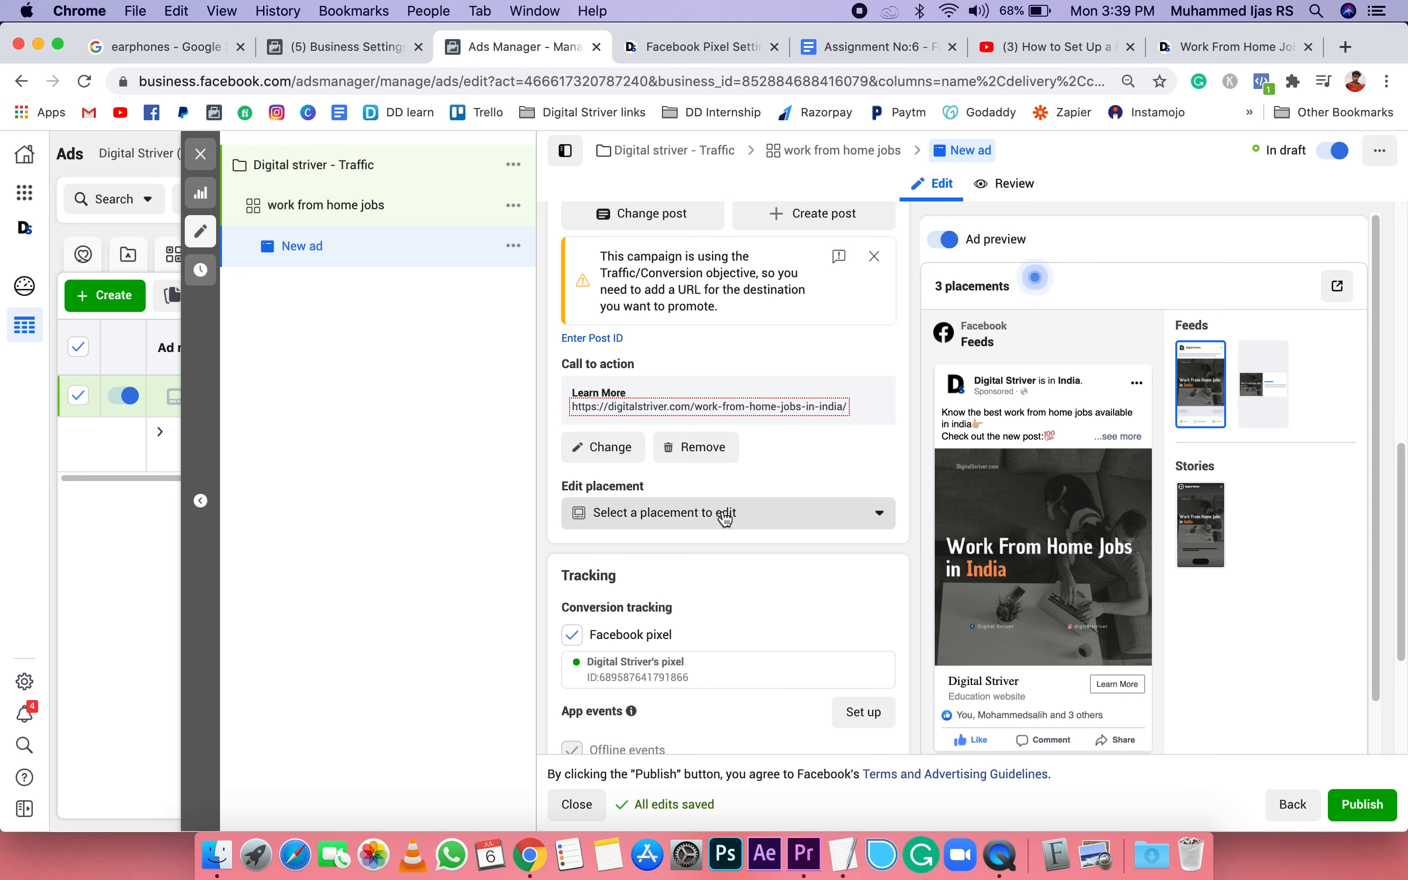
scroll(718, 567, "down", 4)
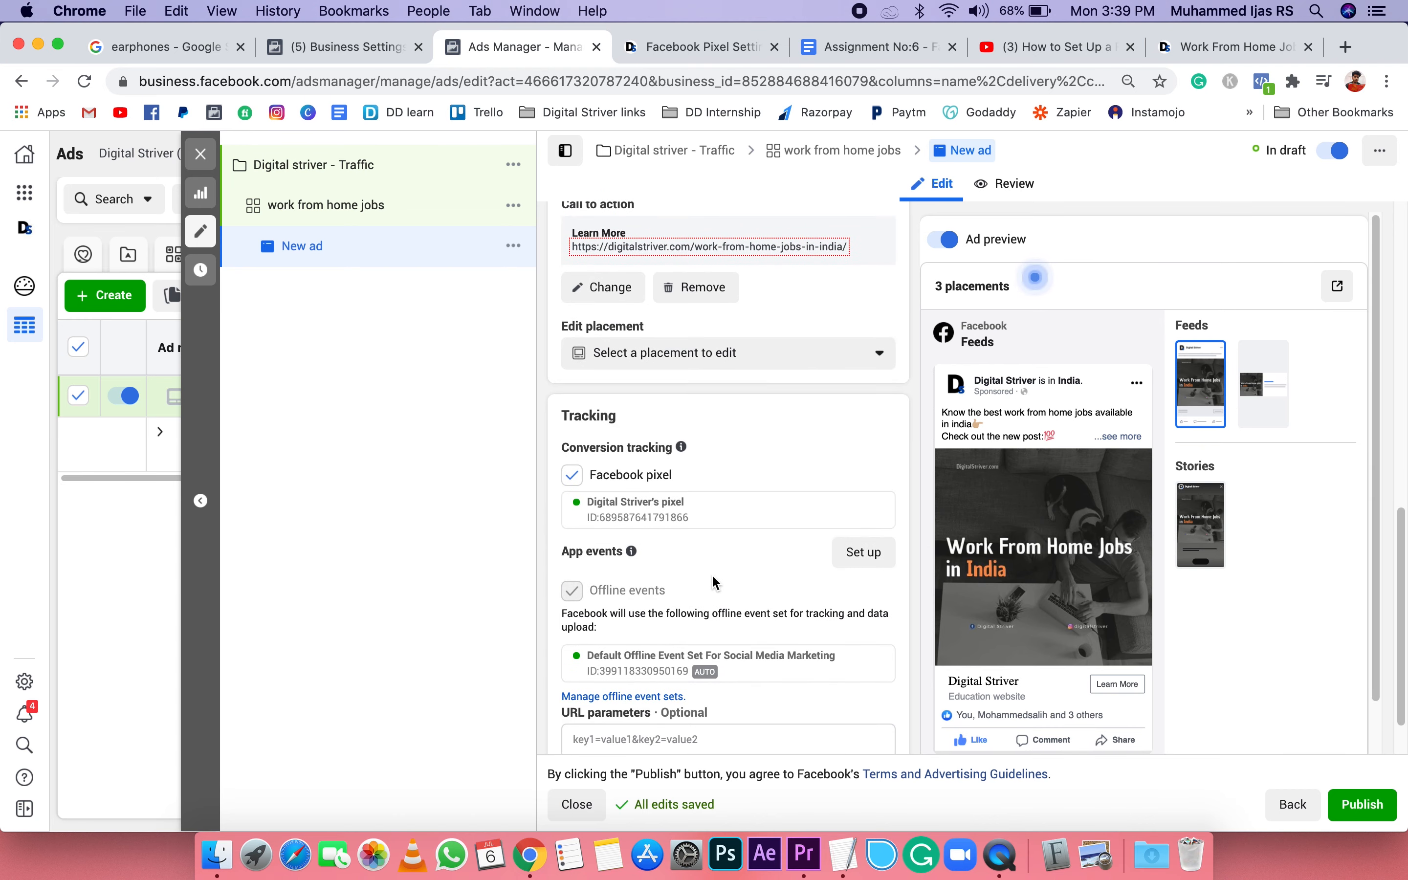
scroll(711, 573, "down", 1)
scroll(670, 540, "down", 1)
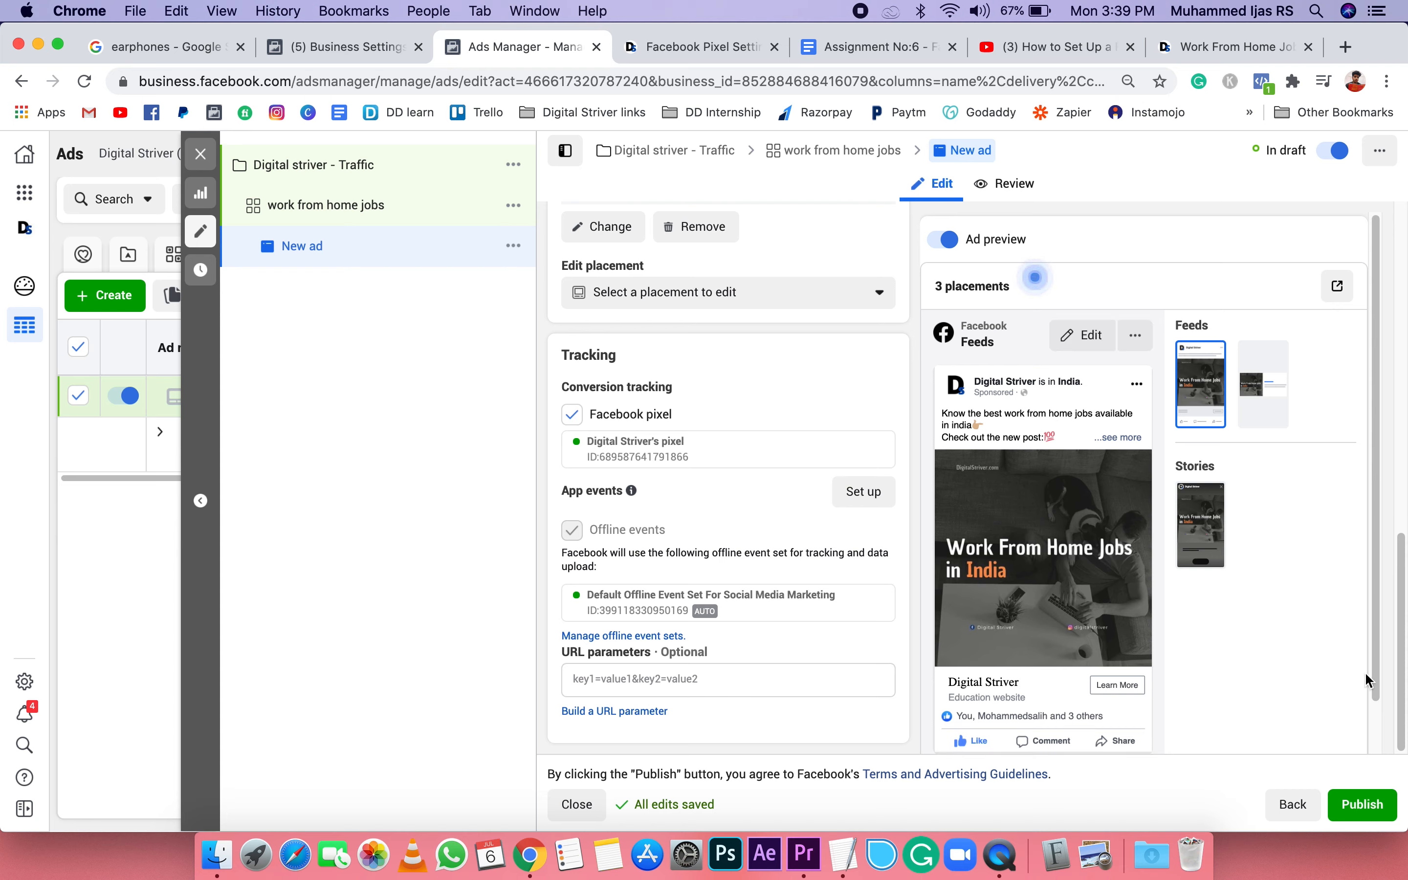
left_click(1376, 821)
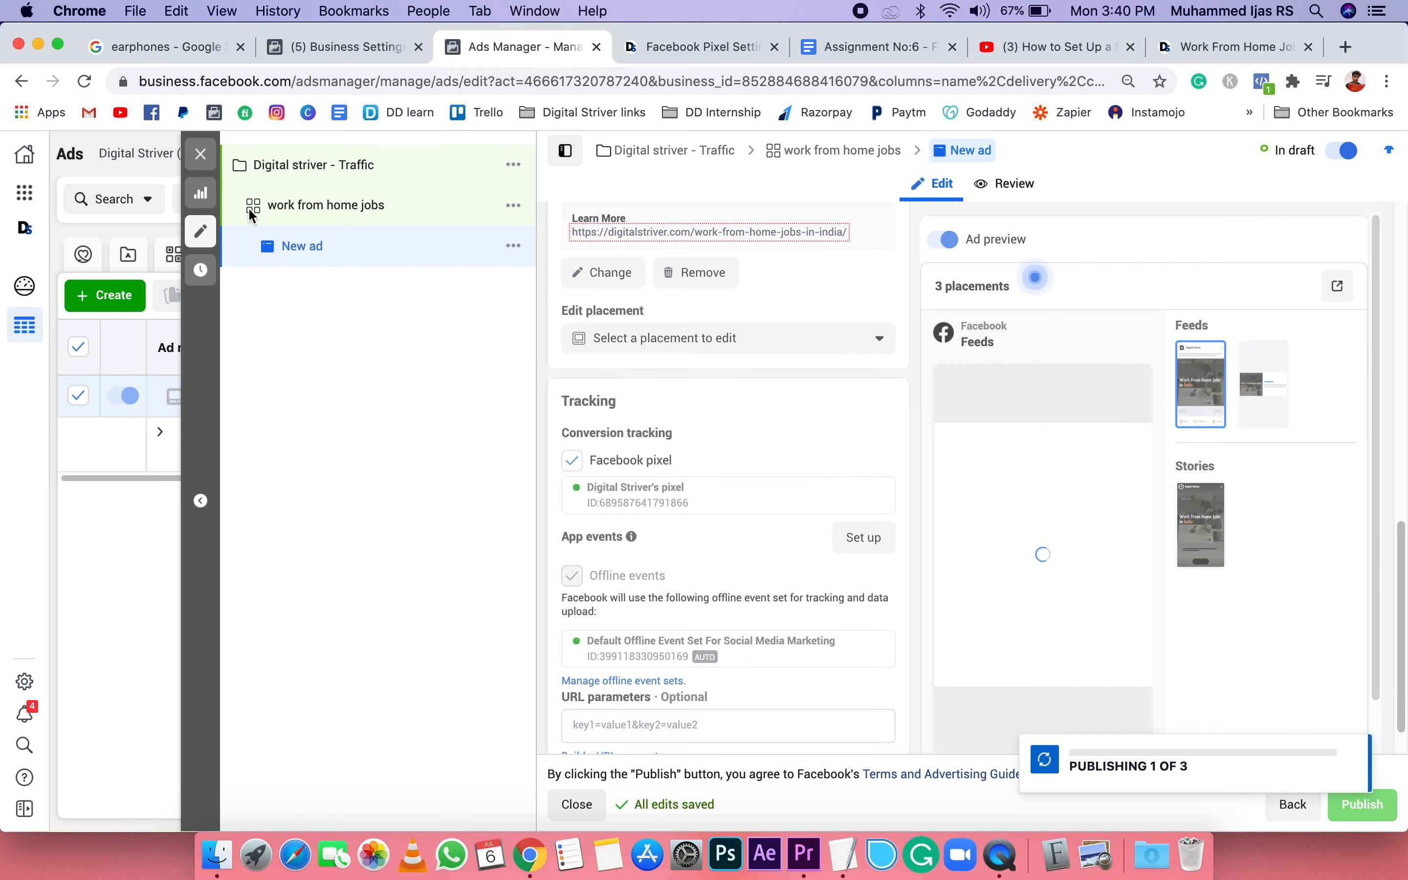
Step: Close the ad editor, deselect the new ad and return to the list of campaigns
left_click(201, 153)
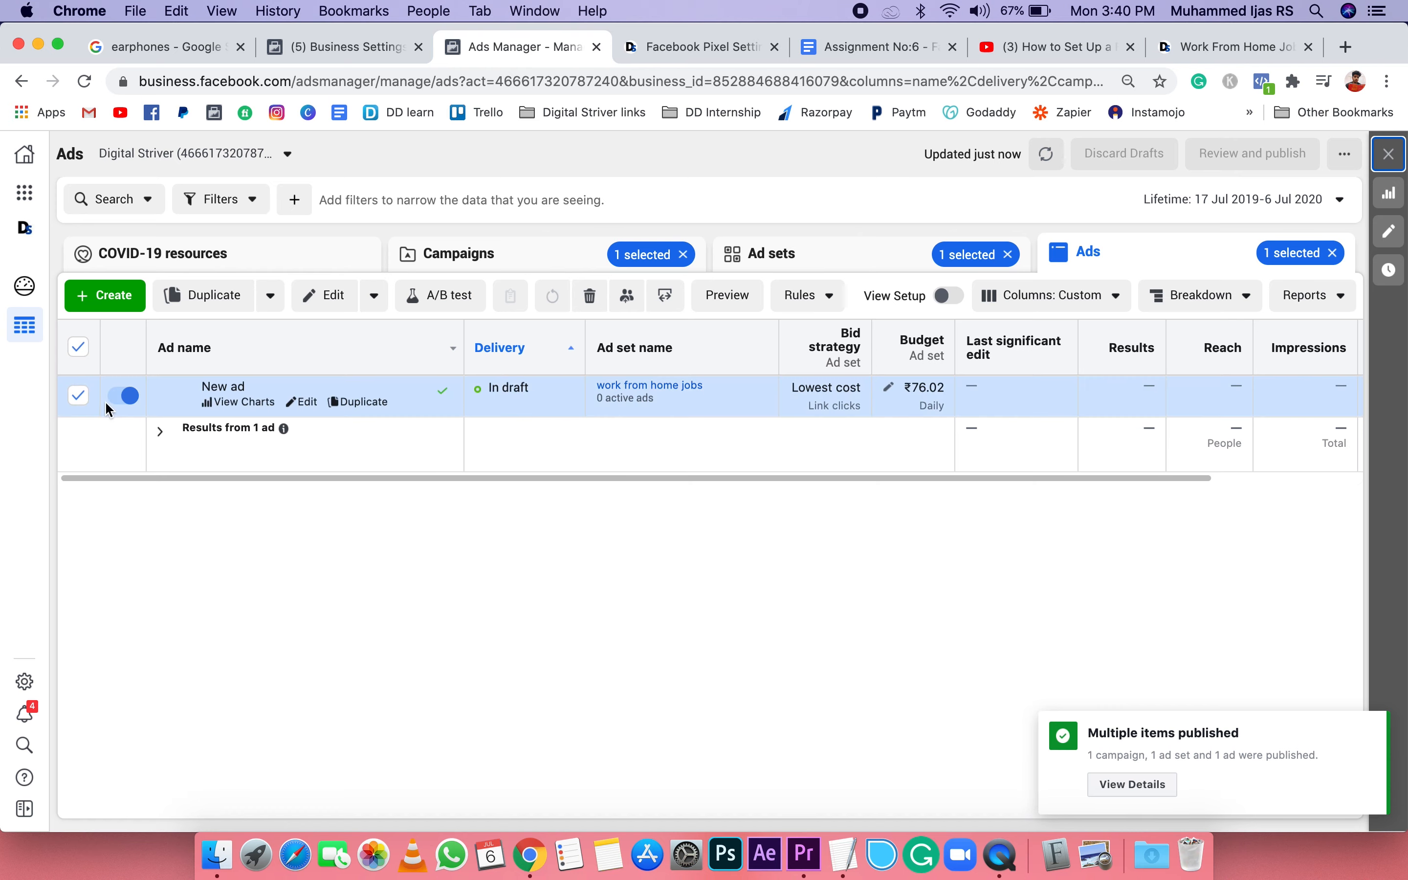
left_click(78, 395)
left_click(455, 256)
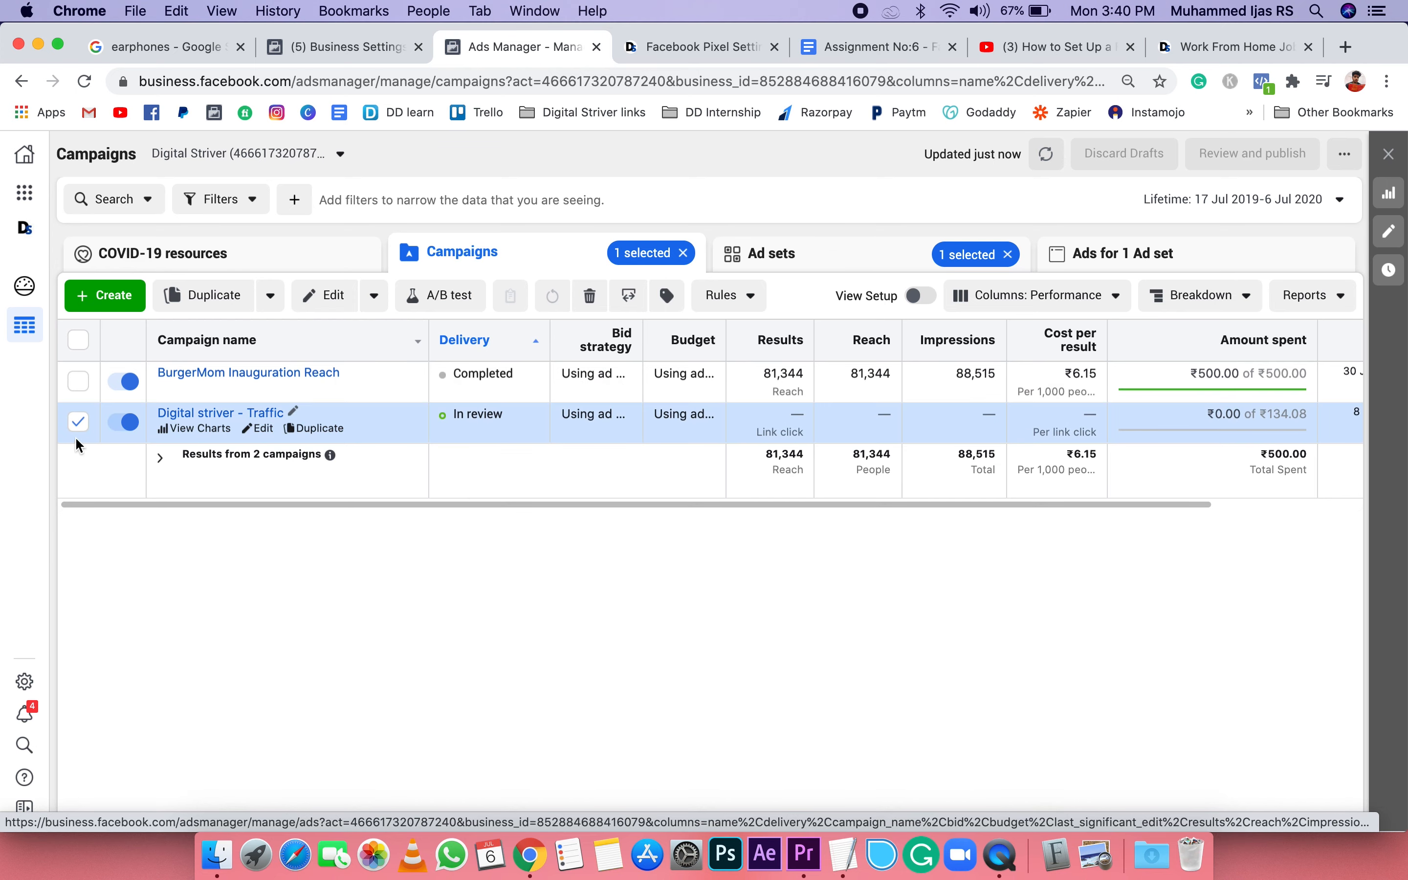
Step: Bring up the deletion prompt for the Digital striver - Traffic campaign and dismiss it without deleting
left_click(590, 295)
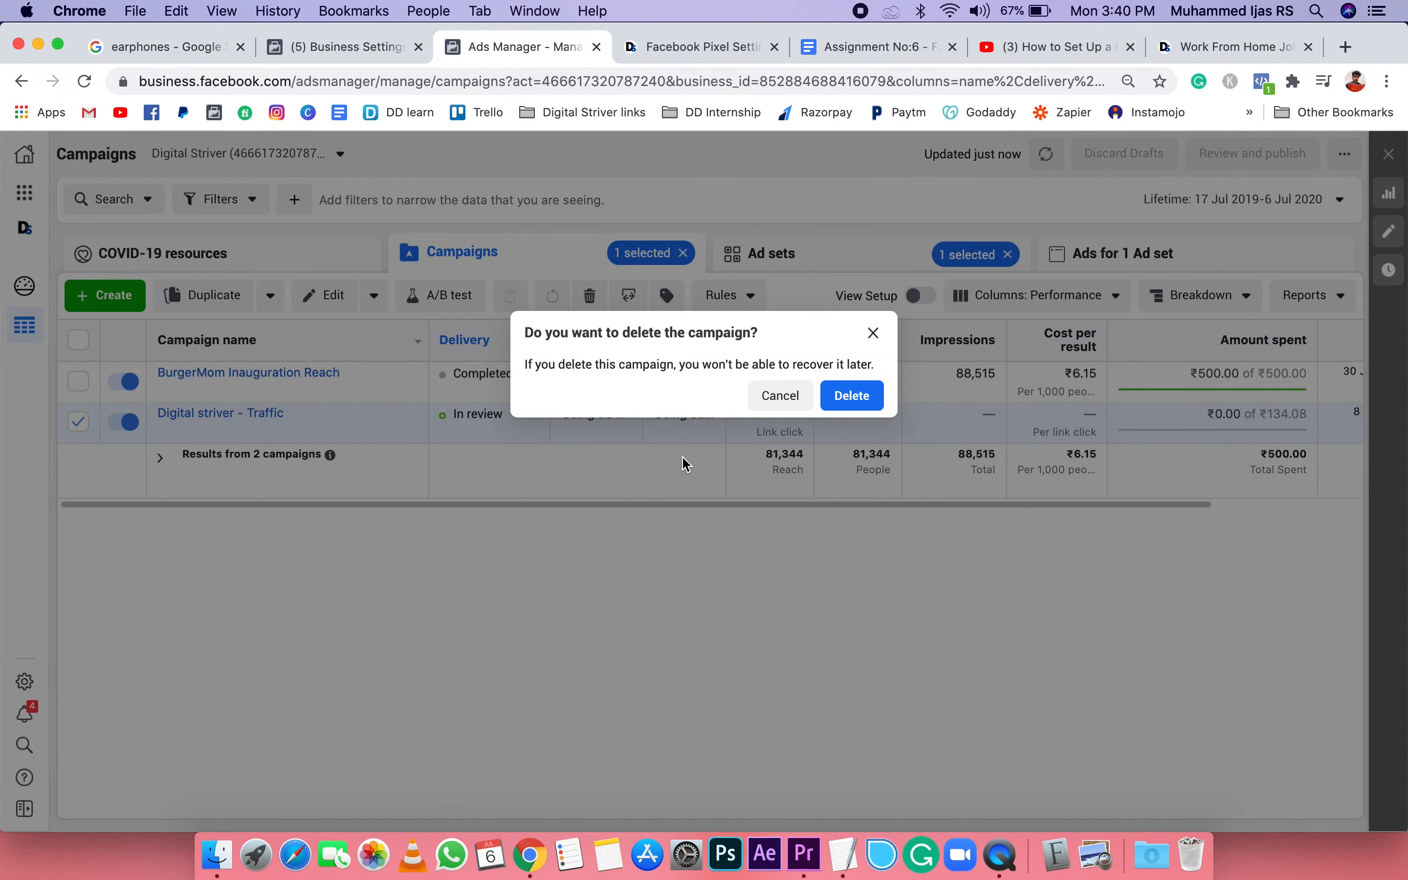
left_click(872, 337)
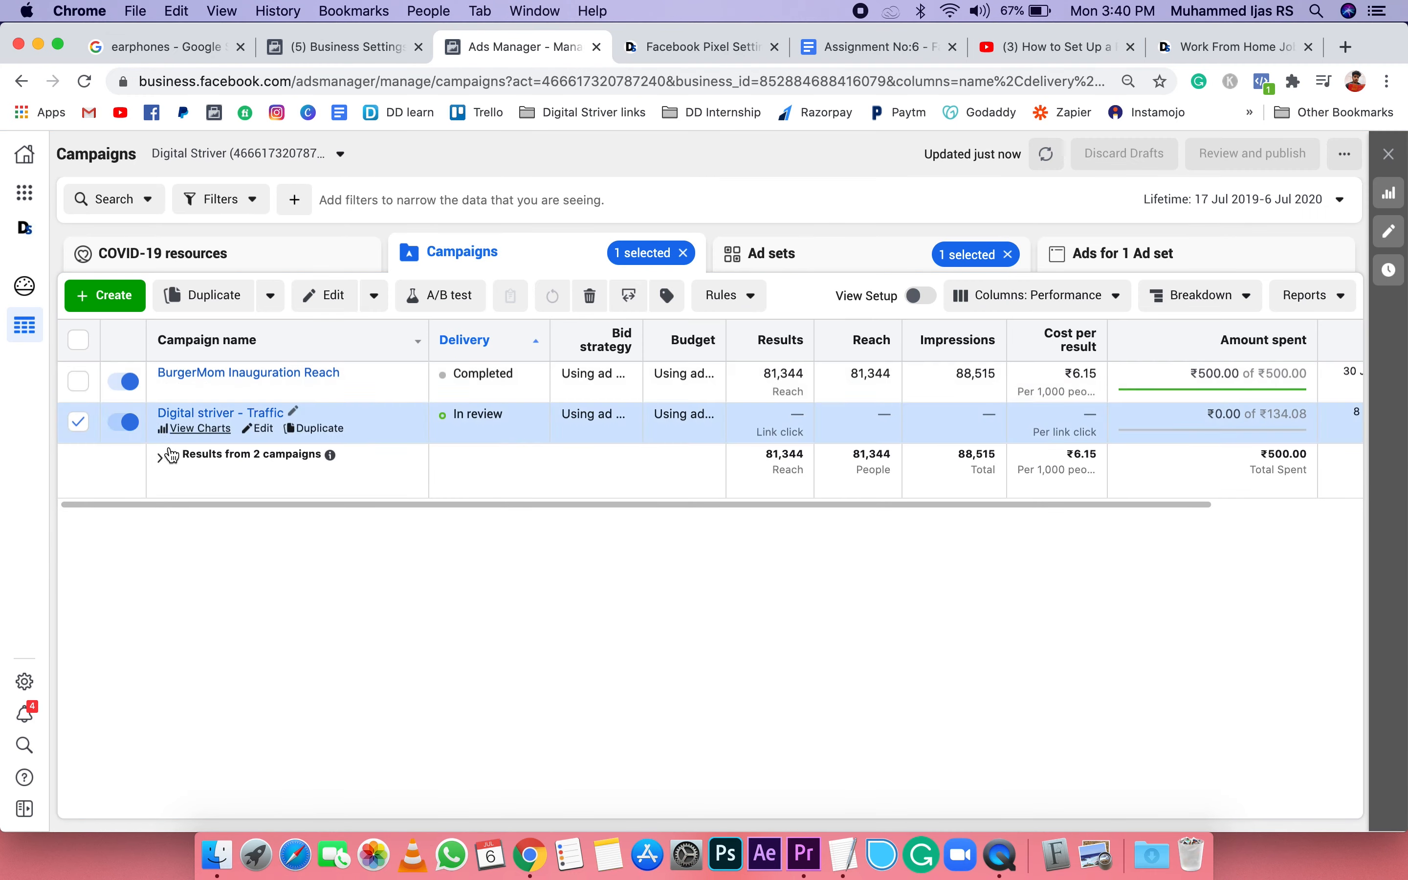